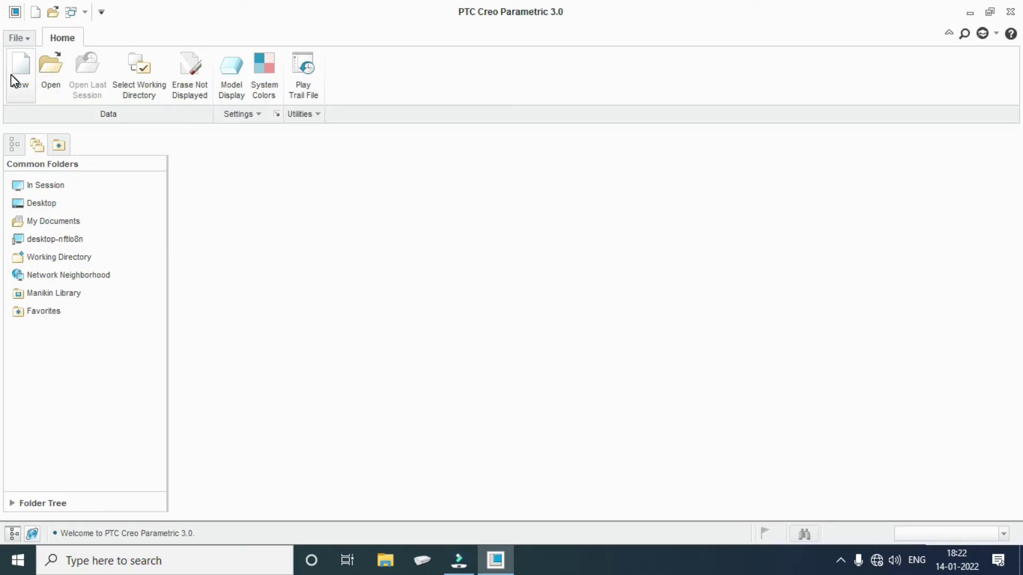
Create a new solid part using the mmns_part_solid template instead of the default.
{"action": "left_click", "coordinate": [20, 71]}
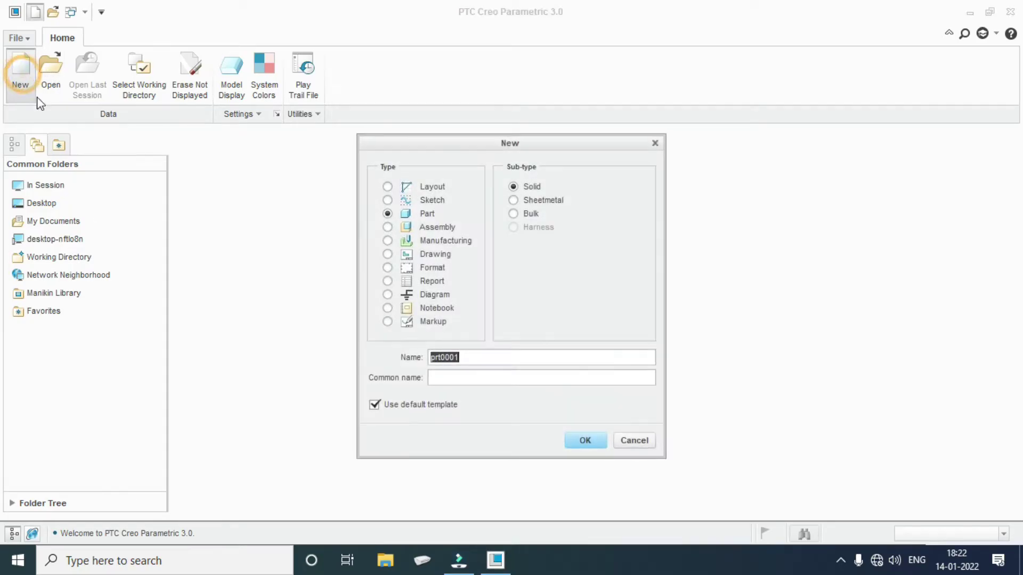
{"action": "left_click", "coordinate": [413, 407]}
{"action": "left_click", "coordinate": [575, 440]}
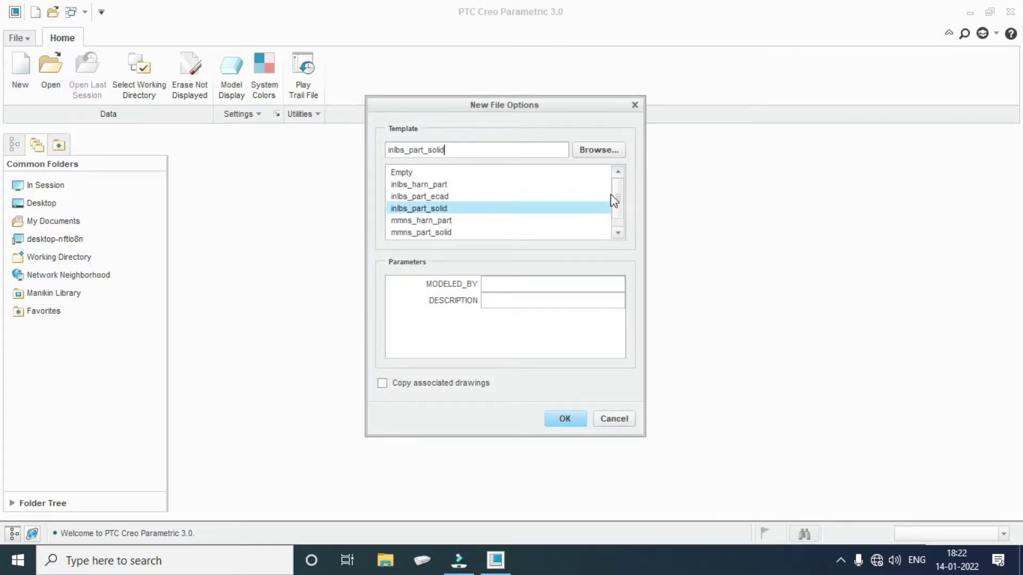
{"action": "left_click_drag", "start_coordinate": [611, 193], "coordinate": [618, 213]}
{"action": "left_click", "coordinate": [421, 221]}
{"action": "left_click", "coordinate": [562, 422]}
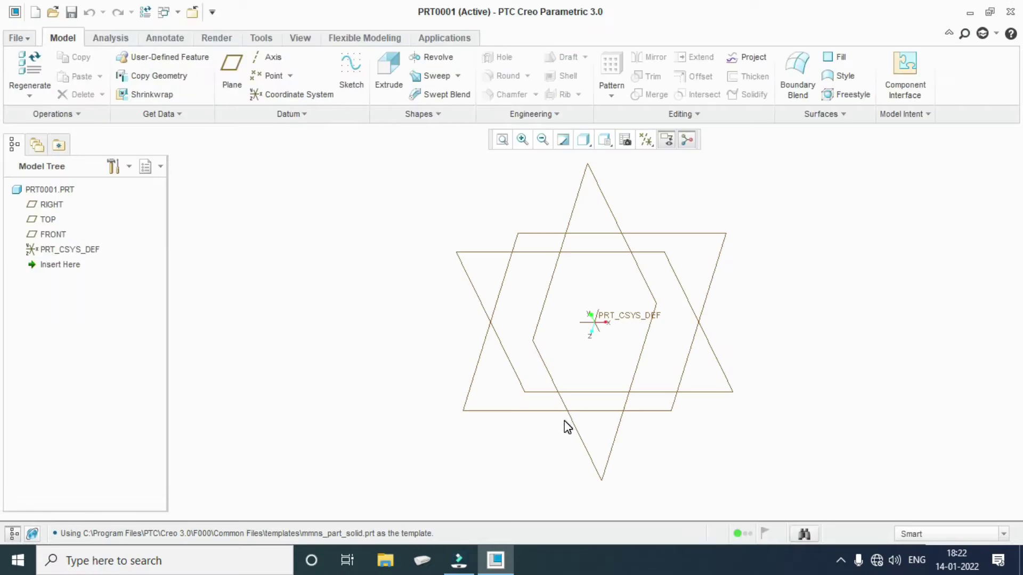
Start a sketch on the FRONT plane, oriented flat to the screen.
{"action": "left_click", "coordinate": [347, 61]}
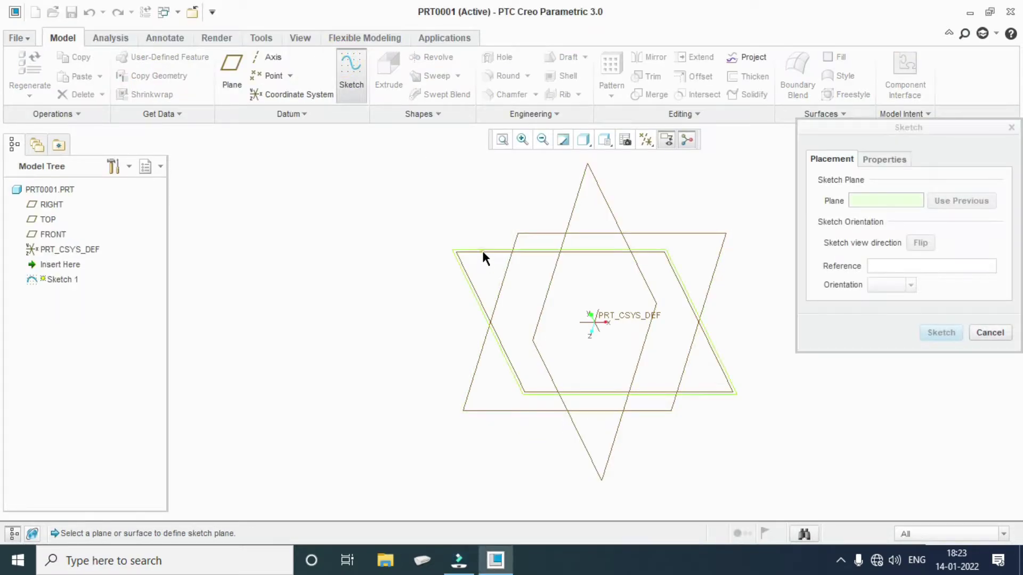
{"action": "left_click", "coordinate": [481, 249]}
{"action": "left_click", "coordinate": [945, 332]}
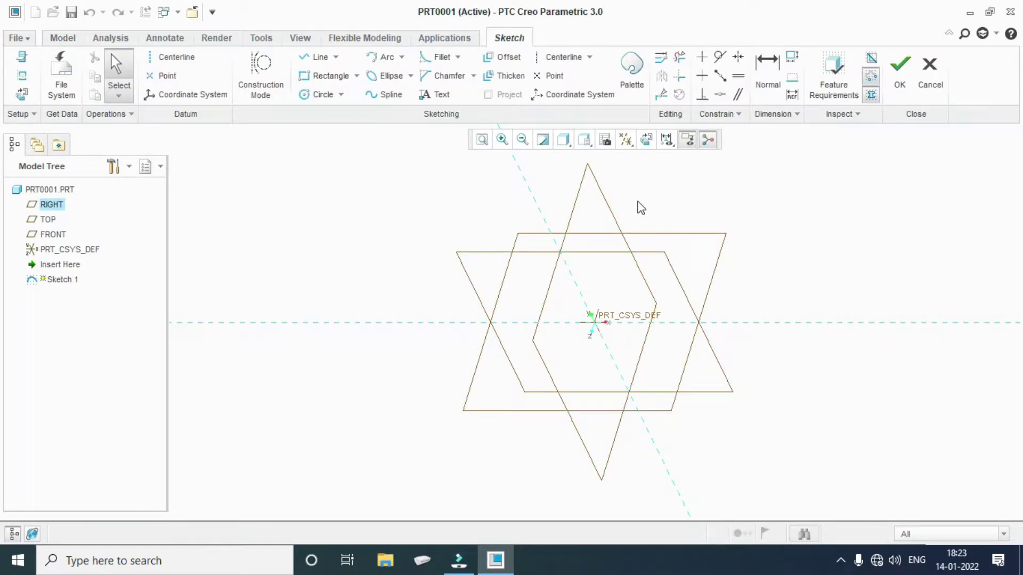
{"action": "left_click", "coordinate": [646, 140]}
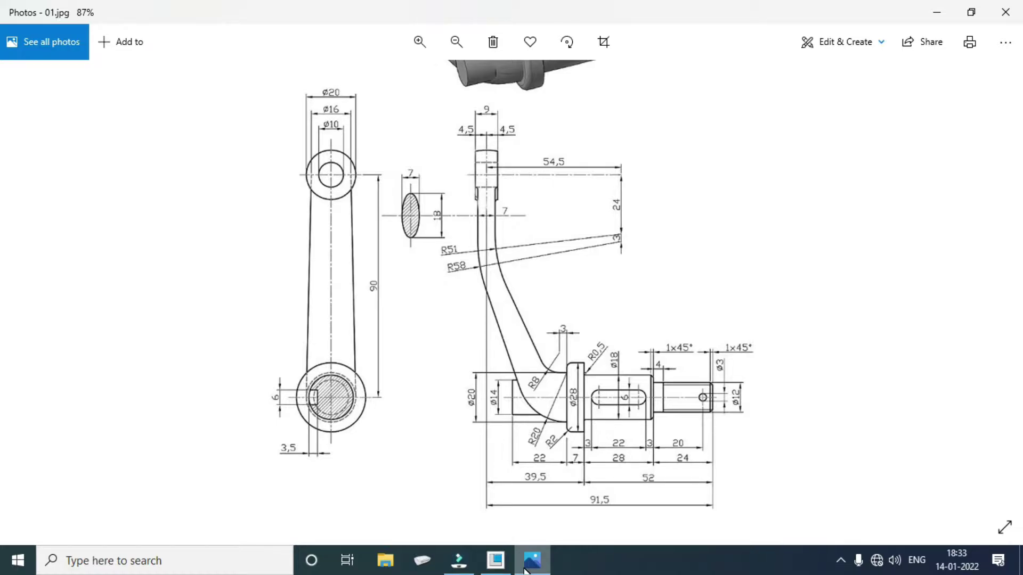
{"action": "left_click", "coordinate": [524, 569]}
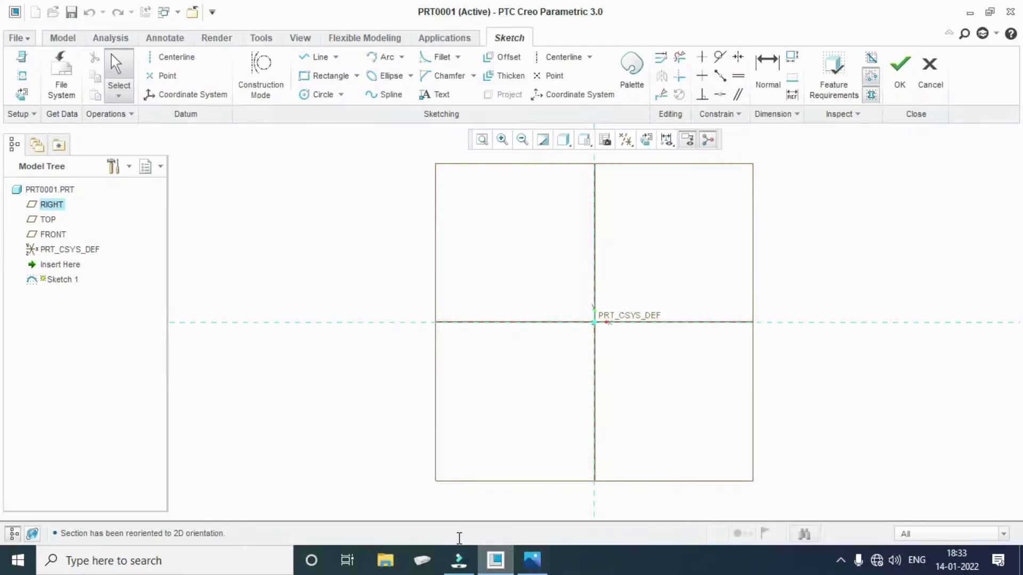
Sketch a circle at the origin with diameter 12.
{"action": "left_click", "coordinate": [306, 96]}
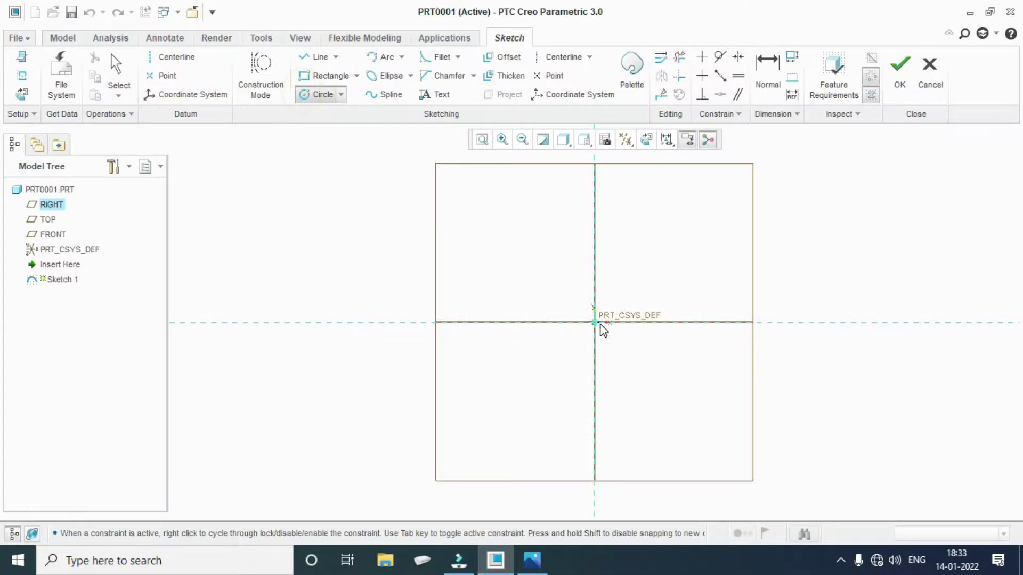
{"action": "left_click", "coordinate": [598, 323]}
{"action": "left_click", "coordinate": [616, 298]}
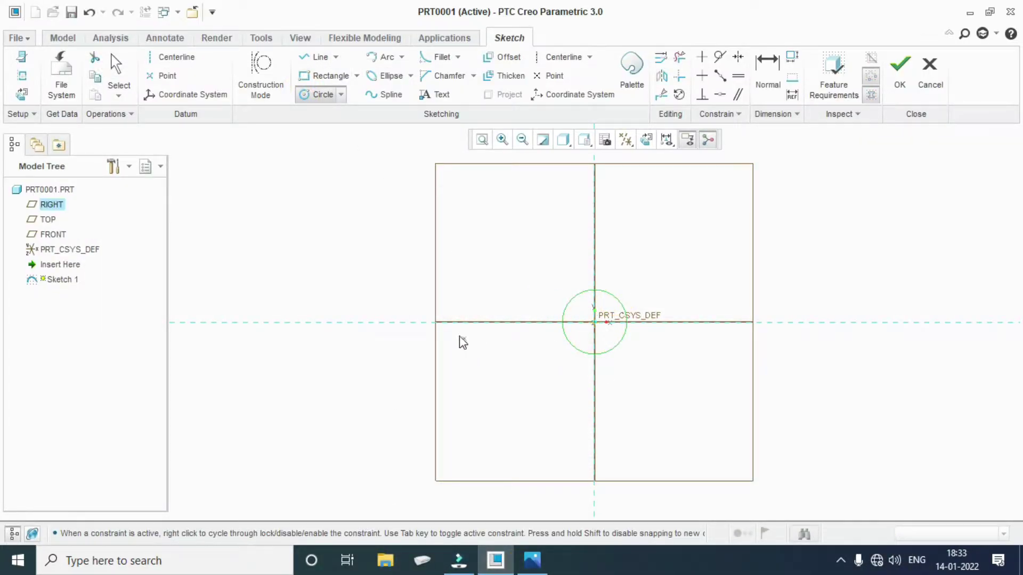
{"action": "left_click", "coordinate": [117, 66]}
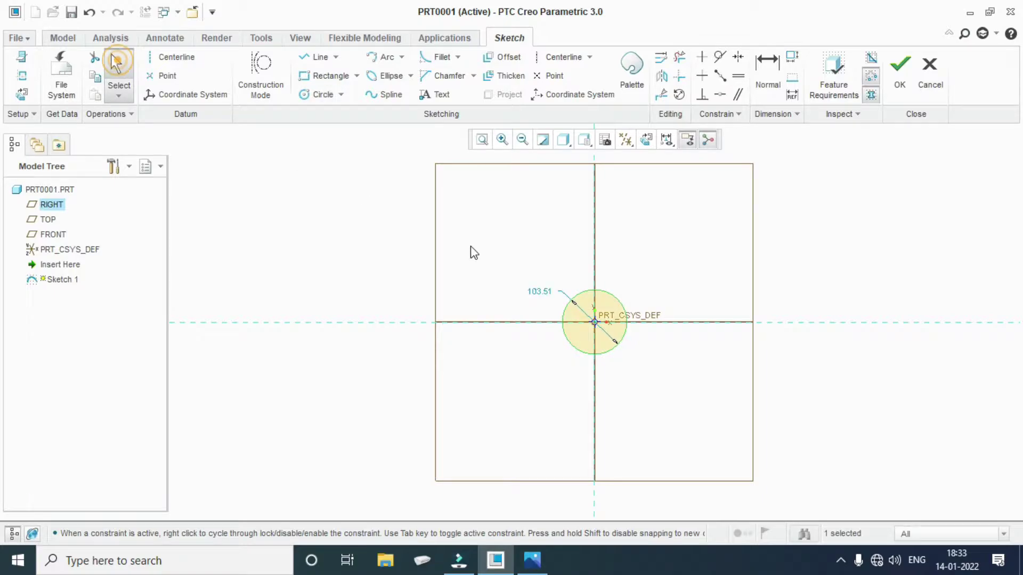
{"action": "double_click", "coordinate": [539, 291]}
{"action": "type", "text": "12"}
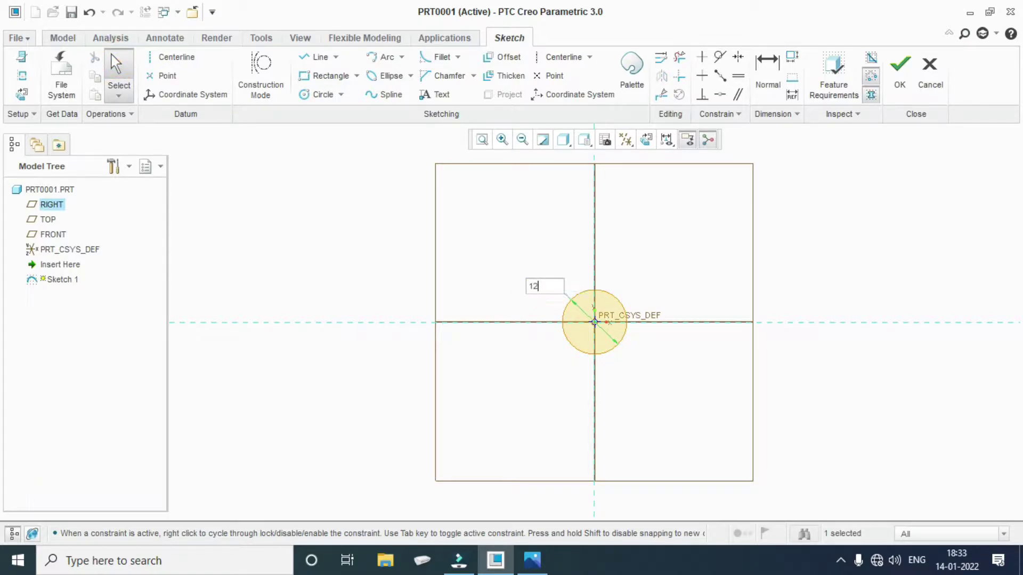
{"action": "key", "text": "Return"}
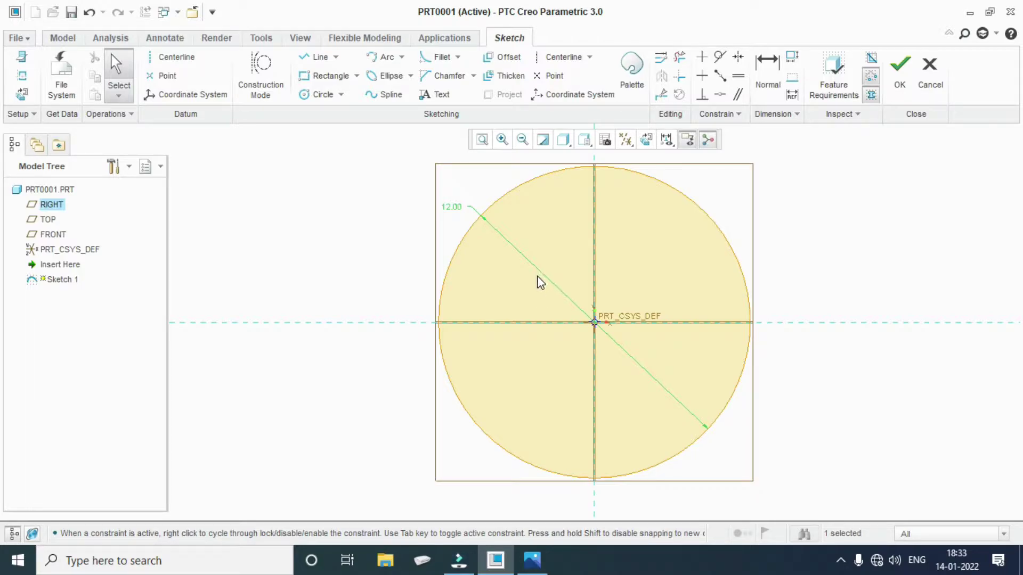
Extrude the circle symmetrically to a depth of 24.
{"action": "left_click", "coordinate": [899, 68]}
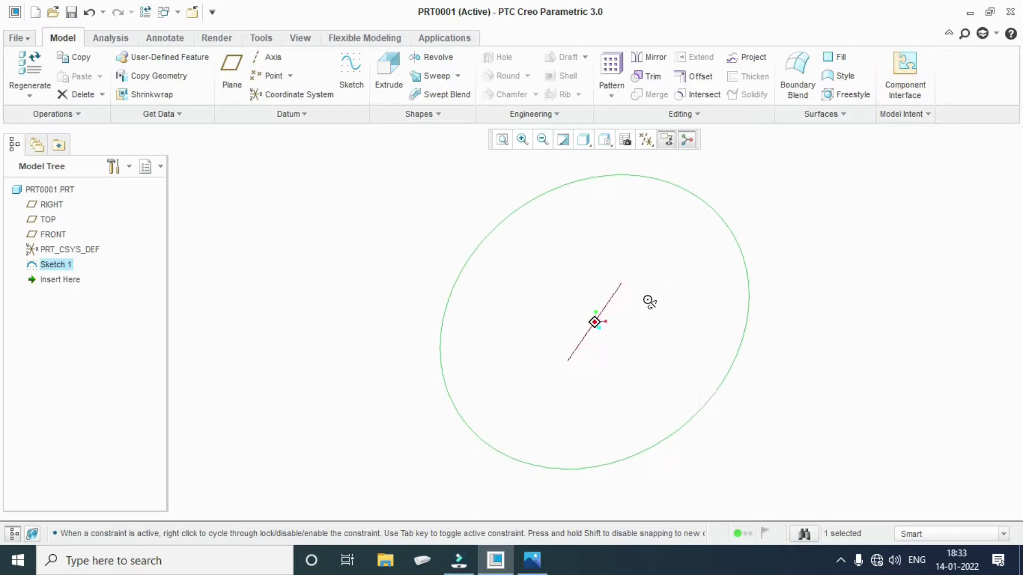
{"action": "left_click", "coordinate": [389, 74]}
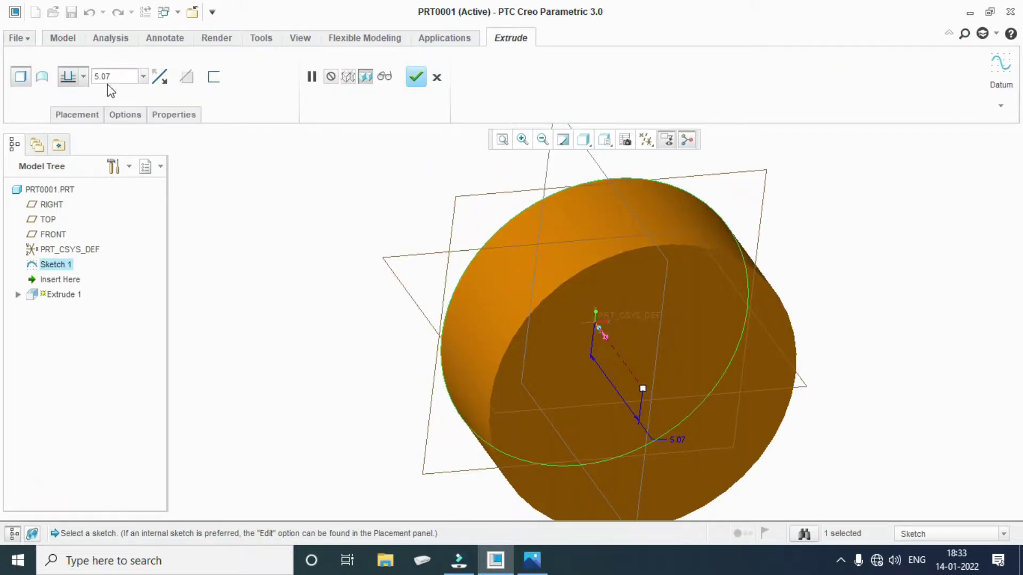
{"action": "left_click", "coordinate": [79, 77]}
{"action": "left_click", "coordinate": [72, 122]}
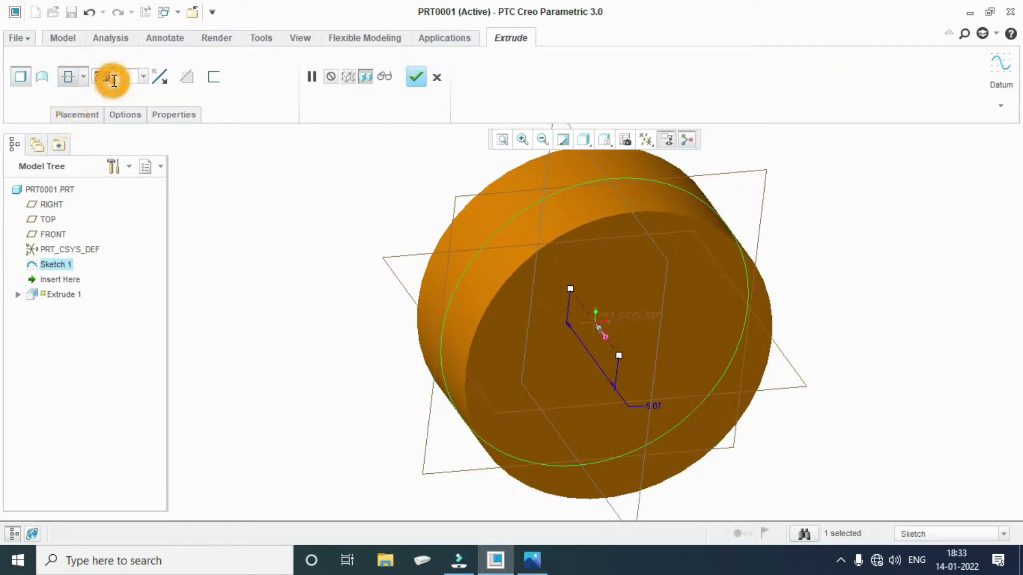
{"action": "double_click", "coordinate": [114, 78]}
{"action": "type", "text": "24"}
{"action": "key", "text": "Return"}
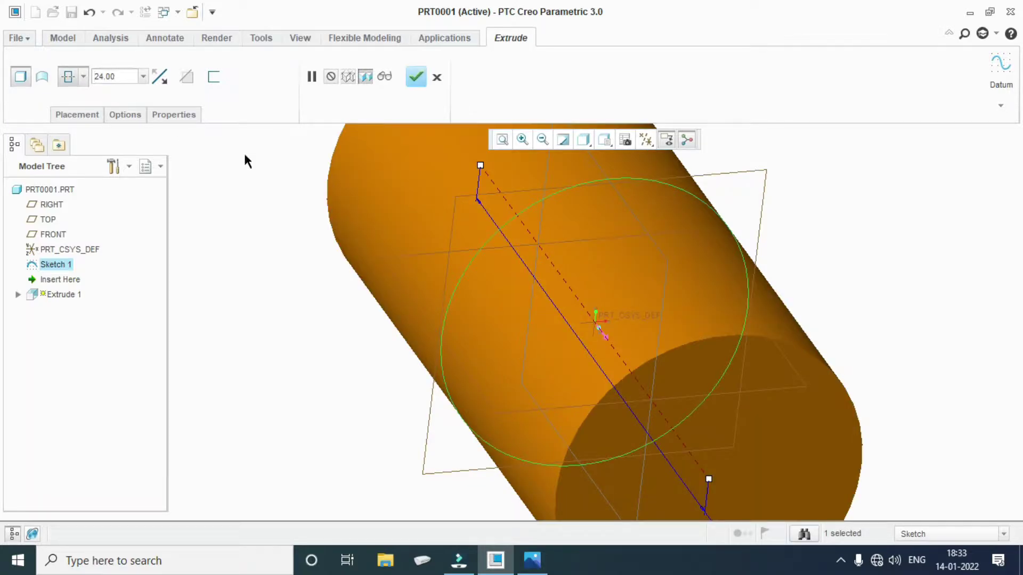
{"action": "left_click", "coordinate": [416, 77]}
Start a new sketch on the cylinder's end face, viewed face-on.
{"action": "middle_click_drag", "start_coordinate": [293, 381], "coordinate": [404, 361]}
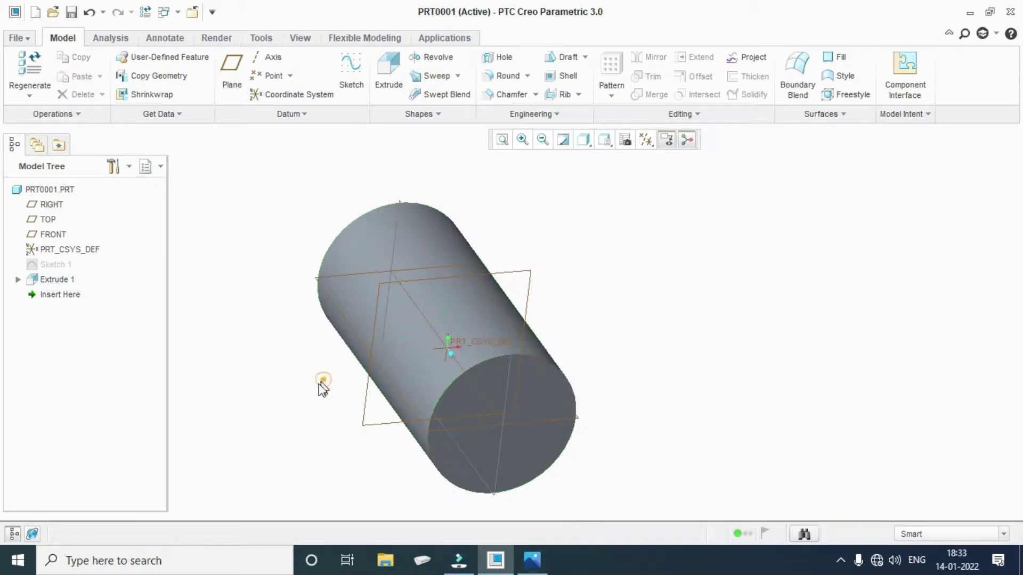
{"action": "left_click", "coordinate": [351, 75]}
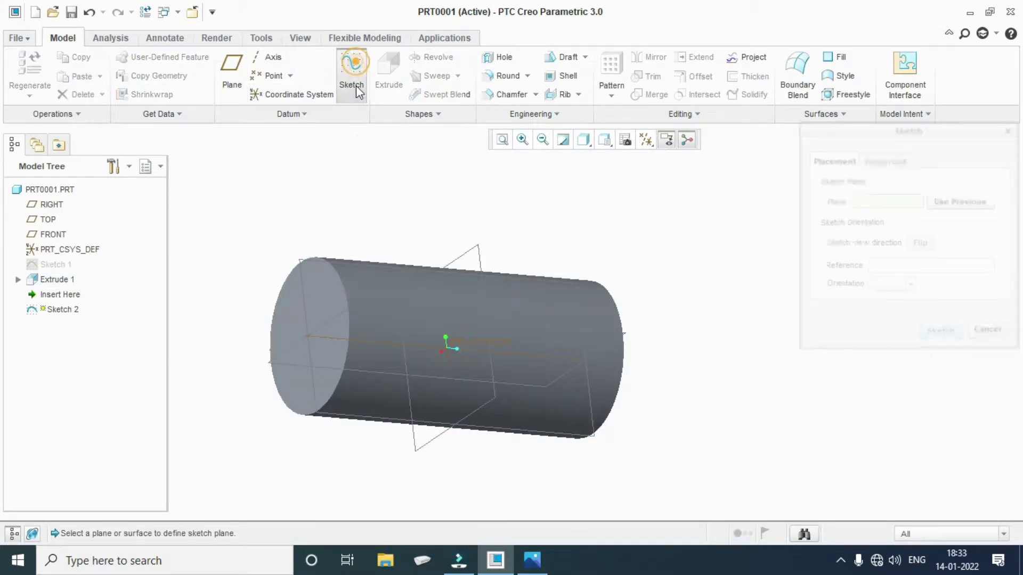
{"action": "left_click", "coordinate": [316, 303]}
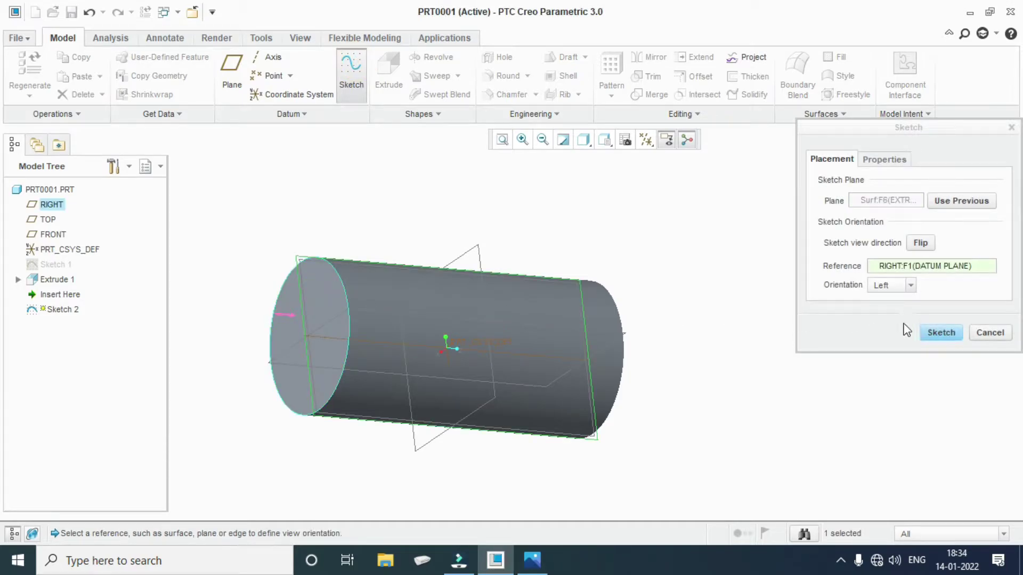
{"action": "left_click", "coordinate": [941, 332]}
{"action": "left_click", "coordinate": [646, 139]}
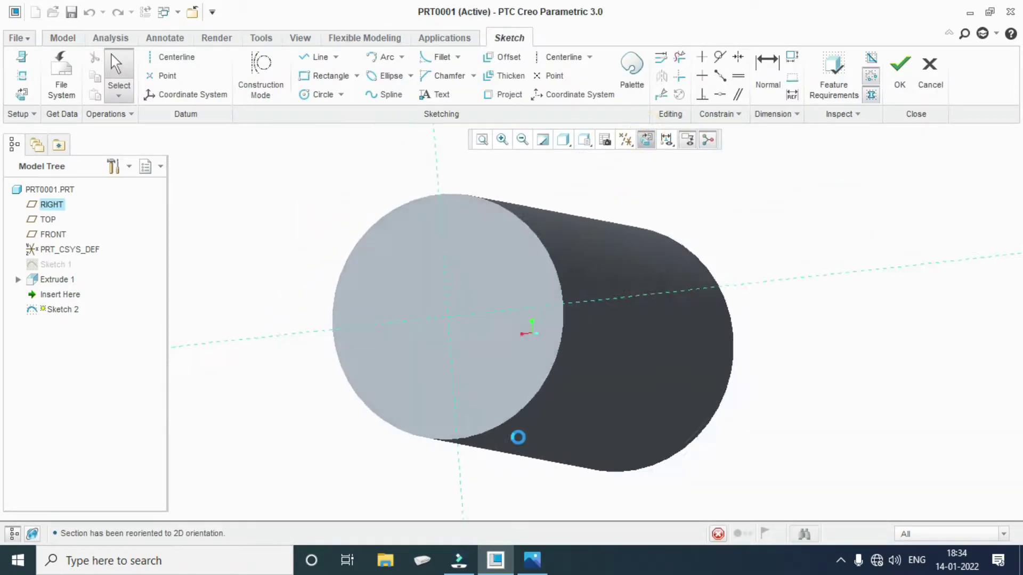
{"action": "left_click", "coordinate": [535, 560]}
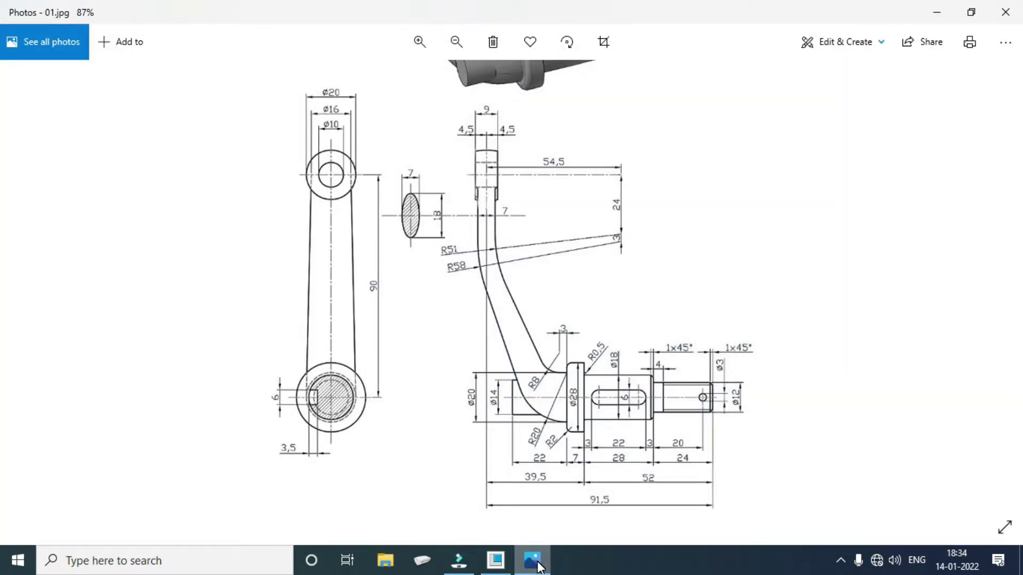
{"action": "scroll", "coordinate": [589, 431], "scroll_direction": "up", "scroll_amount": 2}
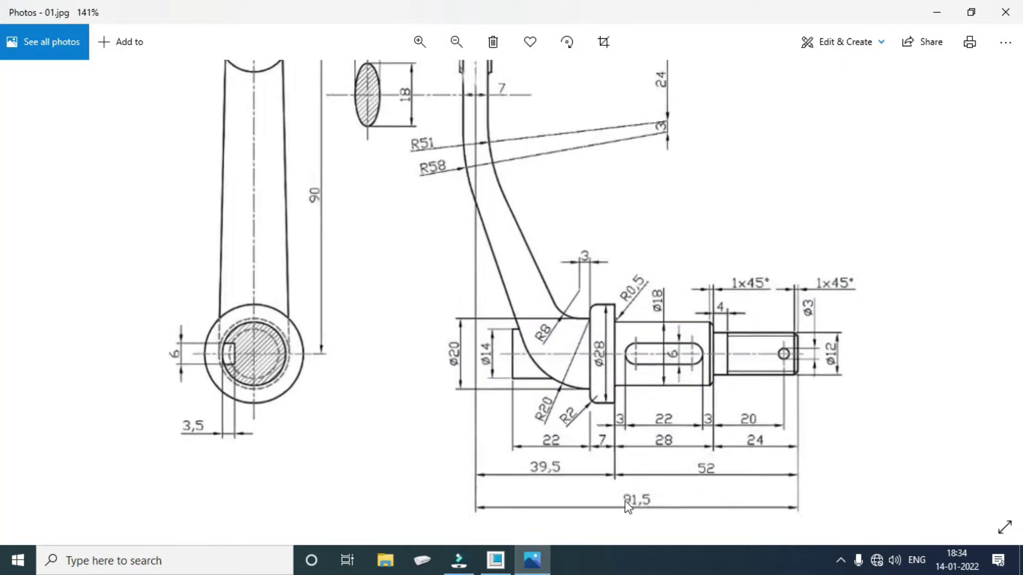
{"action": "scroll", "coordinate": [602, 429], "scroll_direction": "up", "scroll_amount": 2}
{"action": "scroll", "coordinate": [619, 426], "scroll_direction": "up", "scroll_amount": 2}
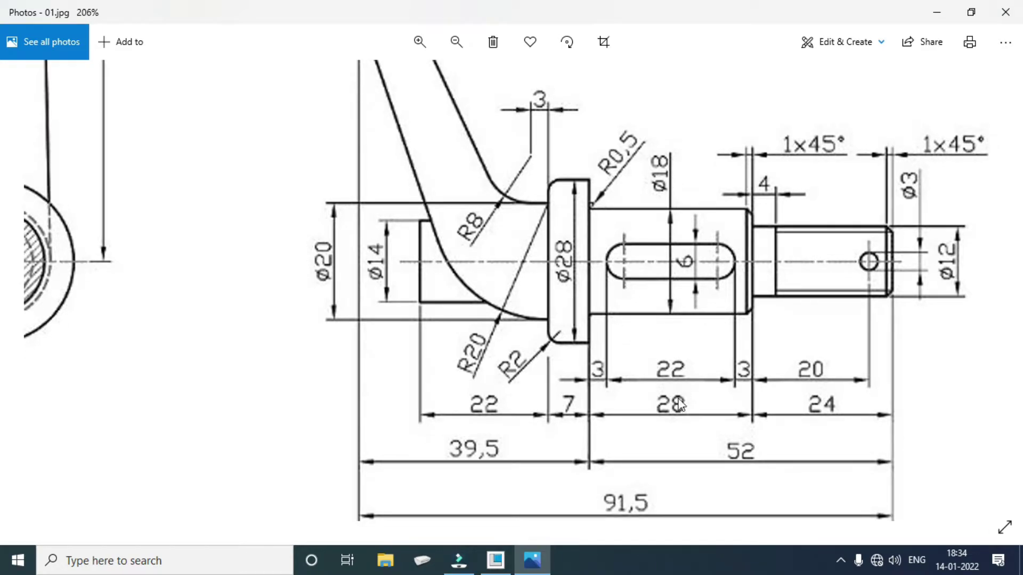
Sketch an 18-diameter circle centred on the origin.
{"action": "left_click", "coordinate": [522, 565]}
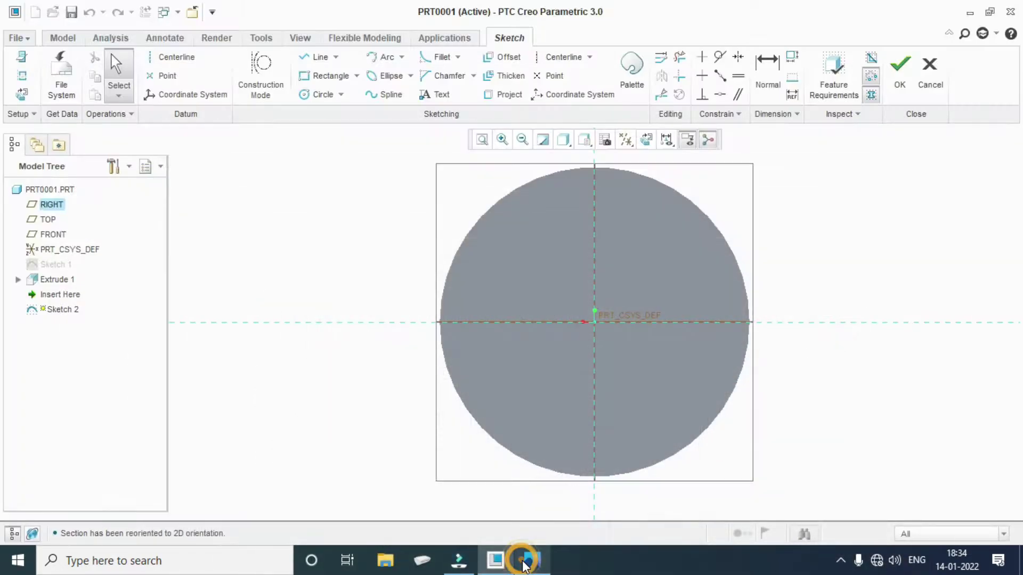
{"action": "left_click", "coordinate": [313, 96]}
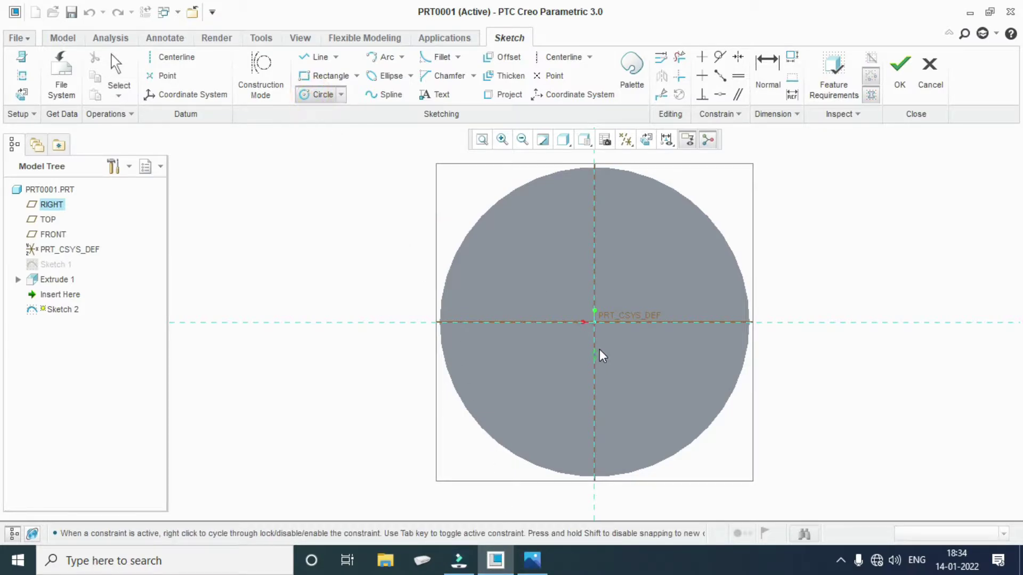
{"action": "left_click", "coordinate": [595, 323]}
{"action": "scroll", "coordinate": [703, 217], "scroll_direction": "down", "scroll_amount": 4}
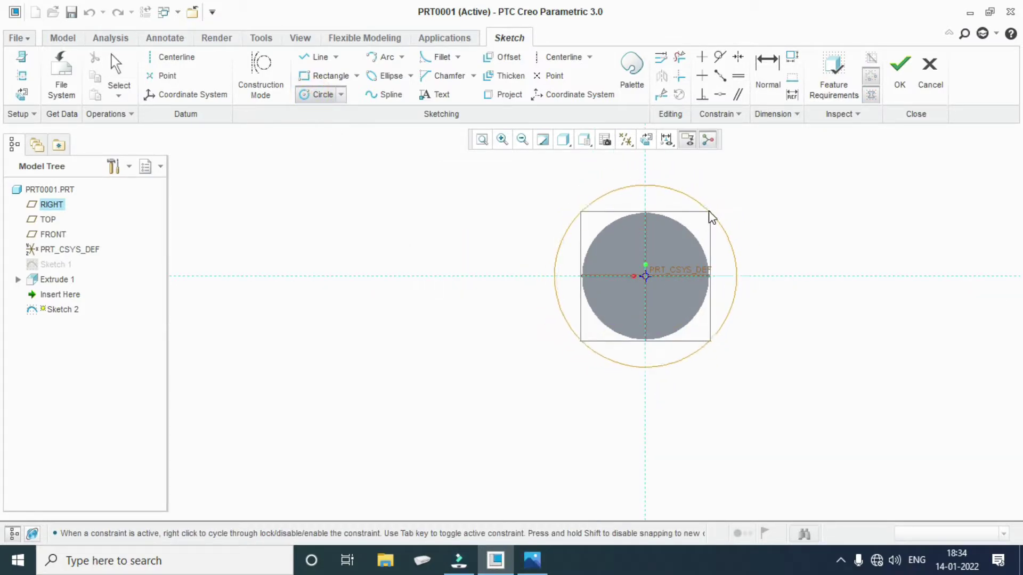
{"action": "left_click", "coordinate": [709, 210]}
{"action": "left_click", "coordinate": [119, 74]}
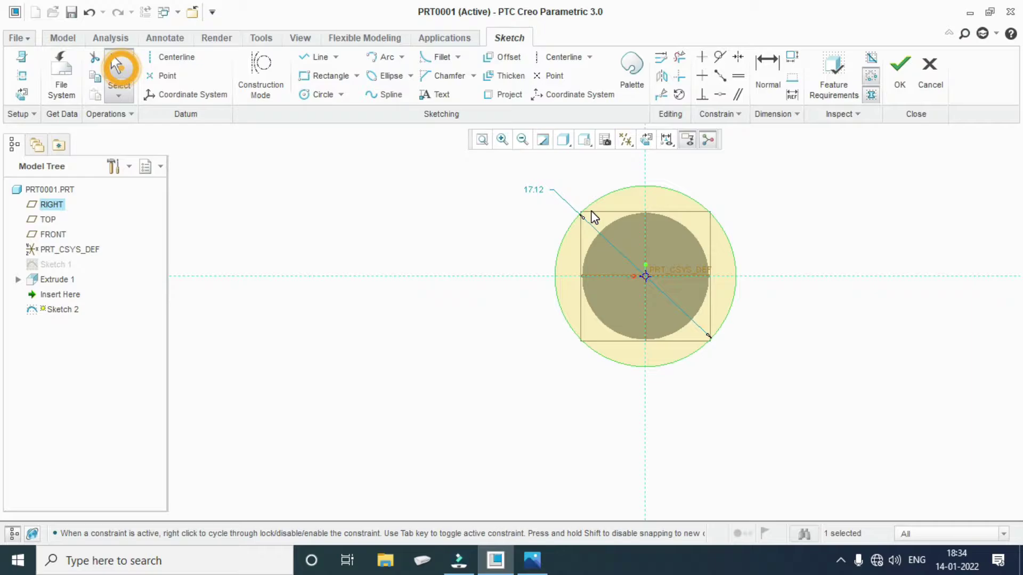
{"action": "double_click", "coordinate": [537, 191]}
{"action": "type", "text": "18"}
{"action": "key", "text": "Return"}
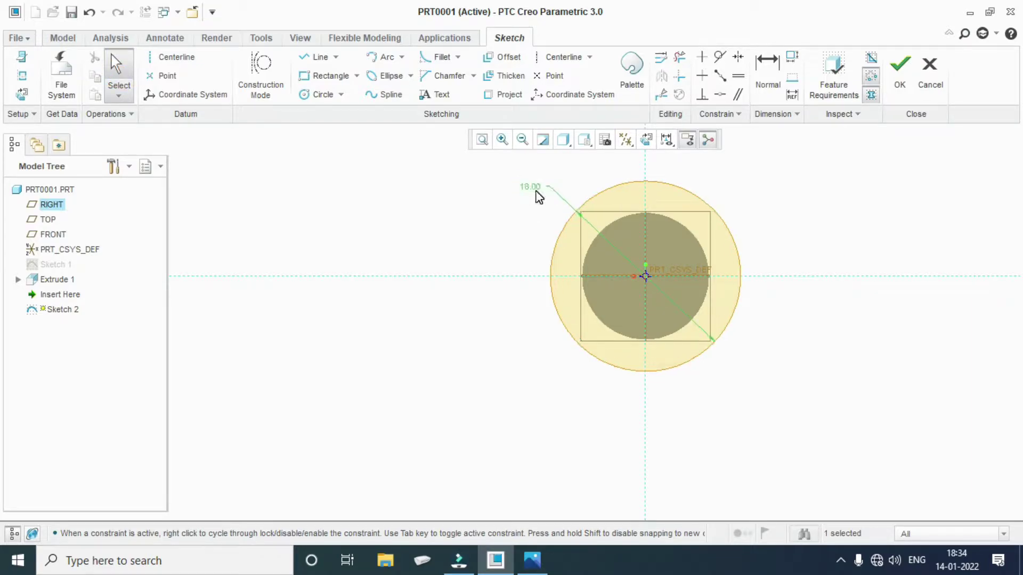
Extrude the 18-diameter circle 28 deep and compare it with the shaft drawing.
{"action": "left_click", "coordinate": [899, 74]}
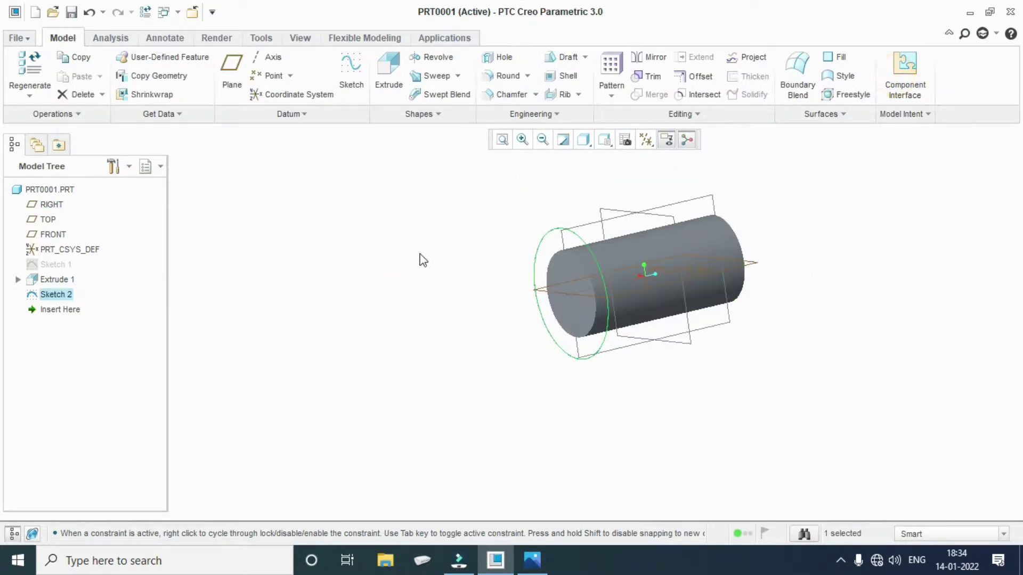
{"action": "left_click", "coordinate": [377, 80]}
{"action": "left_click", "coordinate": [108, 71]}
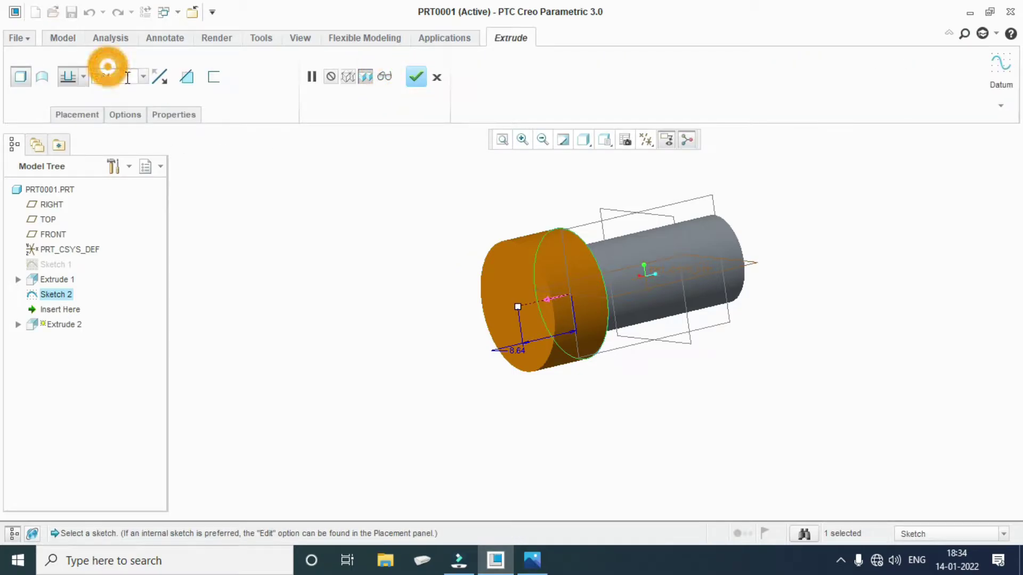
{"action": "type", "text": "28"}
{"action": "key", "text": "Return"}
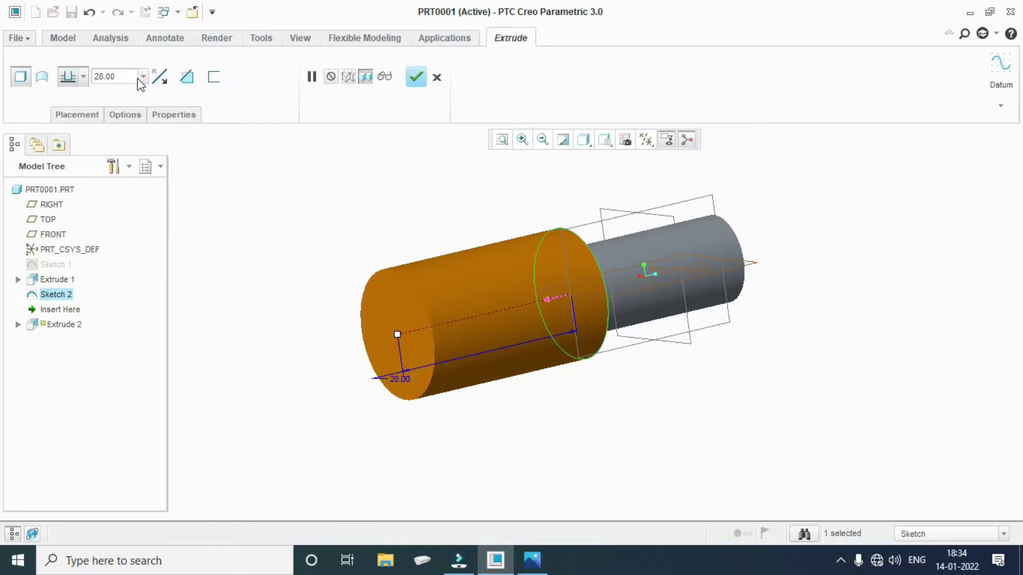
{"action": "left_click", "coordinate": [416, 77]}
{"action": "mouse_move", "coordinate": [418, 178]}
{"action": "middle_mouse_down"}
{"action": "mouse_move", "coordinate": [379, 221]}
{"action": "mouse_move", "coordinate": [363, 263]}
{"action": "mouse_move", "coordinate": [502, 213]}
{"action": "mouse_move", "coordinate": [537, 244]}
{"action": "middle_mouse_up"}
{"action": "left_click", "coordinate": [533, 559]}
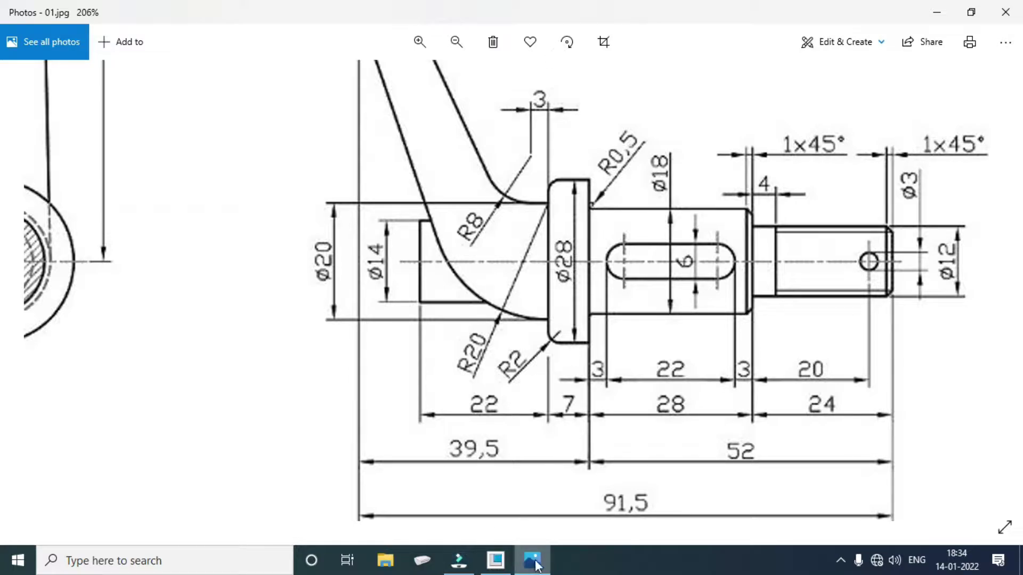
{"action": "left_click", "coordinate": [495, 560]}
Start a sketch on the shaft end face, viewed face-on.
{"action": "left_click", "coordinate": [351, 68]}
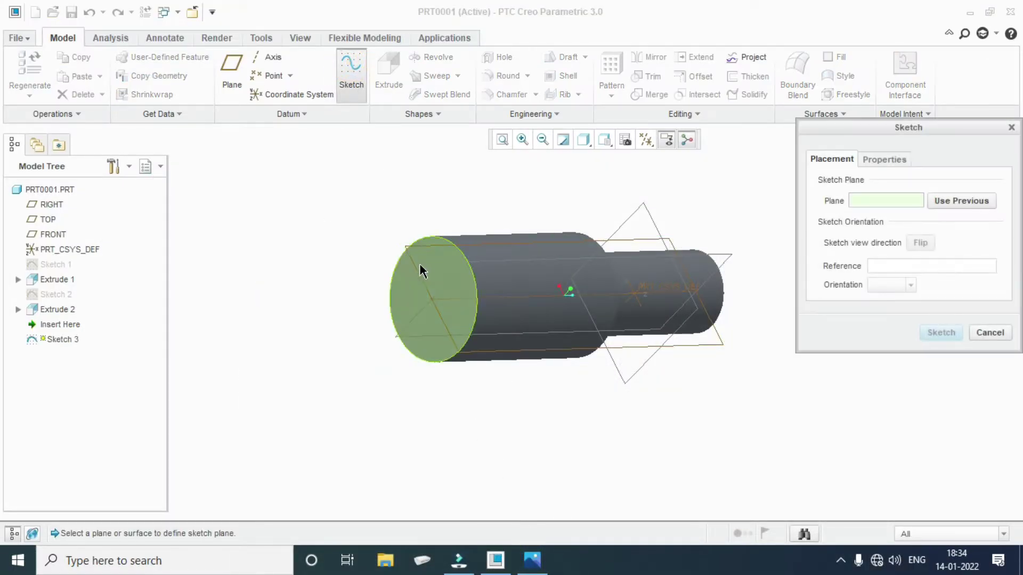
{"action": "left_click", "coordinate": [421, 263]}
{"action": "left_click", "coordinate": [941, 333]}
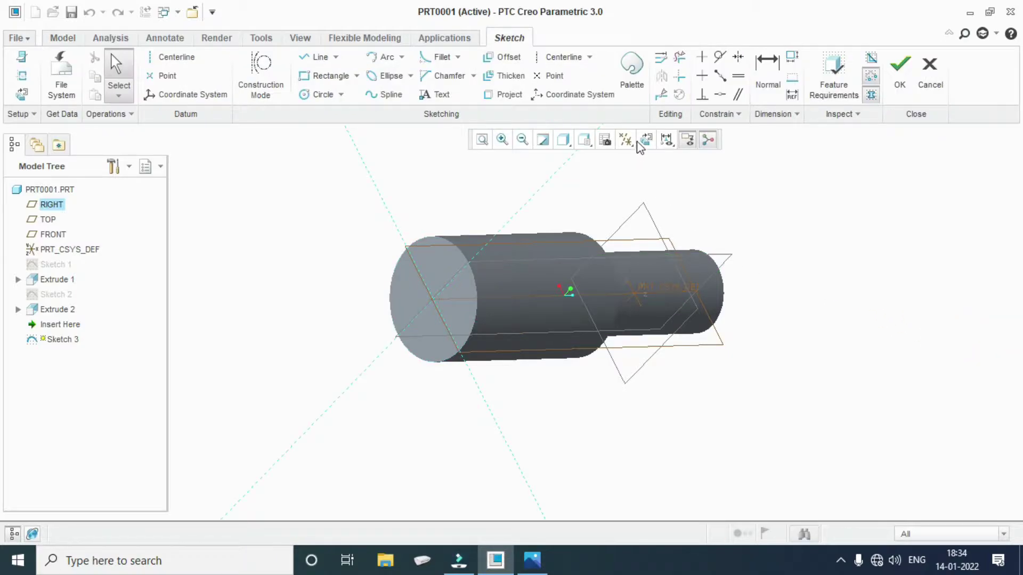
{"action": "left_click", "coordinate": [645, 139]}
Draw a 28-diameter circle at the sketch origin and finish the sketch.
{"action": "left_click", "coordinate": [315, 96]}
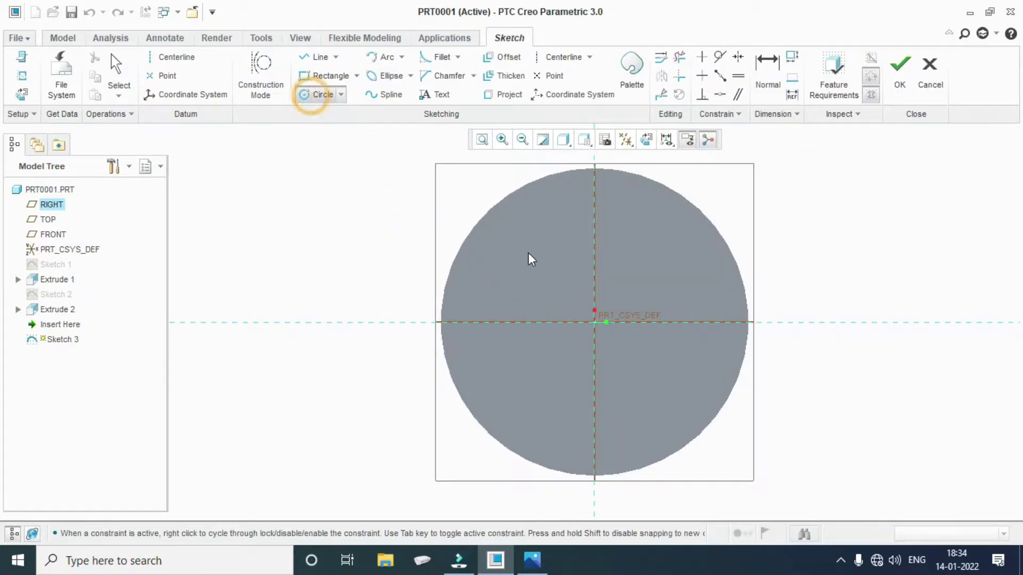
{"action": "left_click", "coordinate": [594, 321]}
{"action": "left_click", "coordinate": [711, 194]}
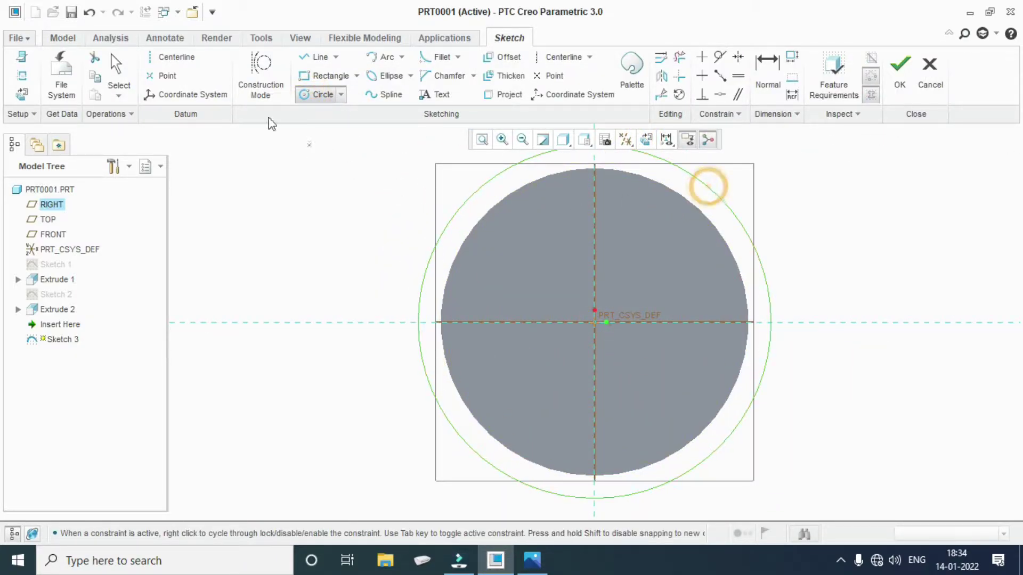
{"action": "left_click", "coordinate": [116, 70]}
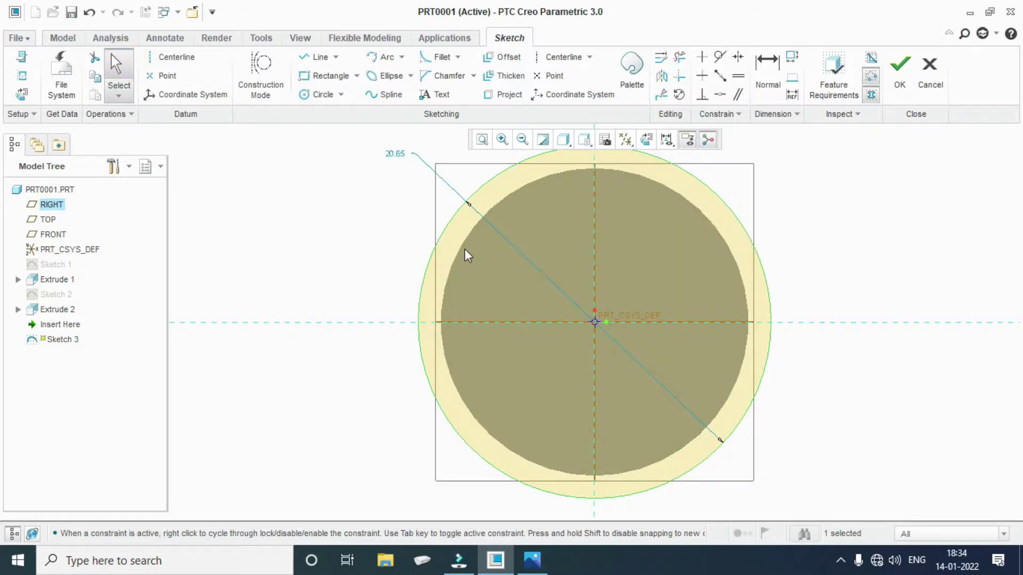
{"action": "double_click", "coordinate": [397, 155]}
{"action": "type", "text": "28"}
{"action": "key", "text": "Return"}
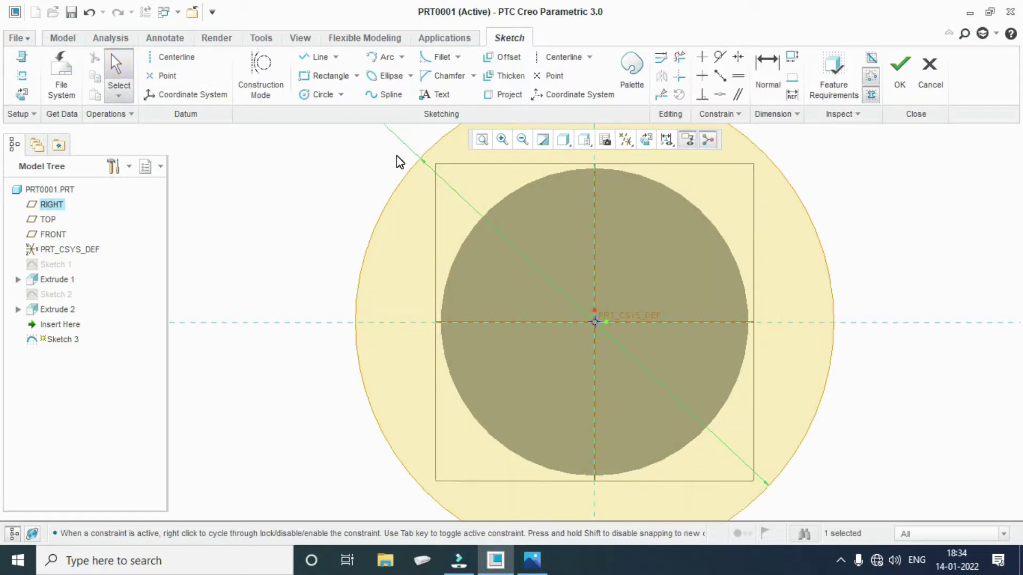
{"action": "scroll", "coordinate": [523, 338], "scroll_direction": "down", "scroll_amount": 4}
{"action": "middle_click_drag", "start_coordinate": [522, 338], "coordinate": [589, 338]}
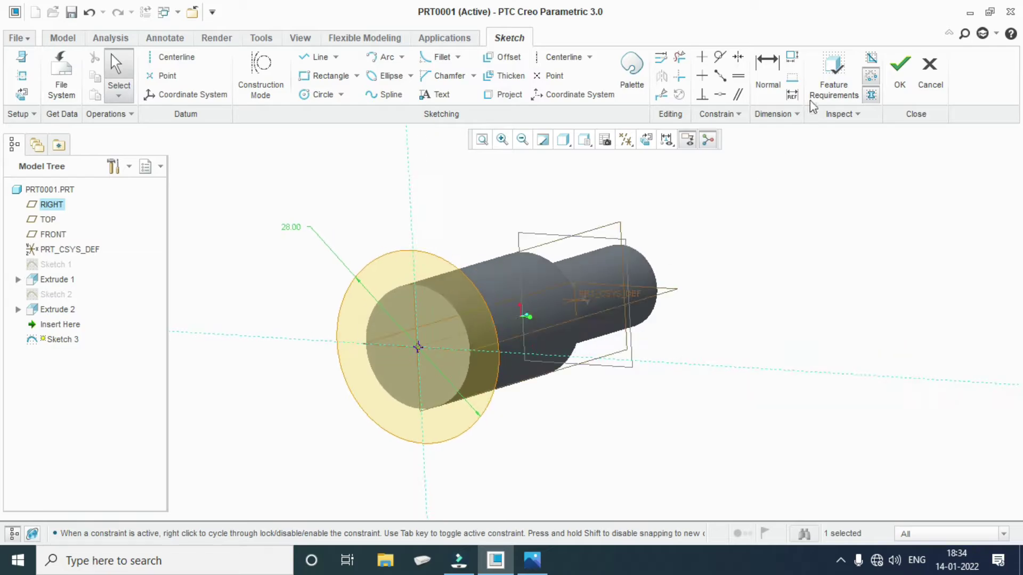
{"action": "left_click", "coordinate": [900, 79]}
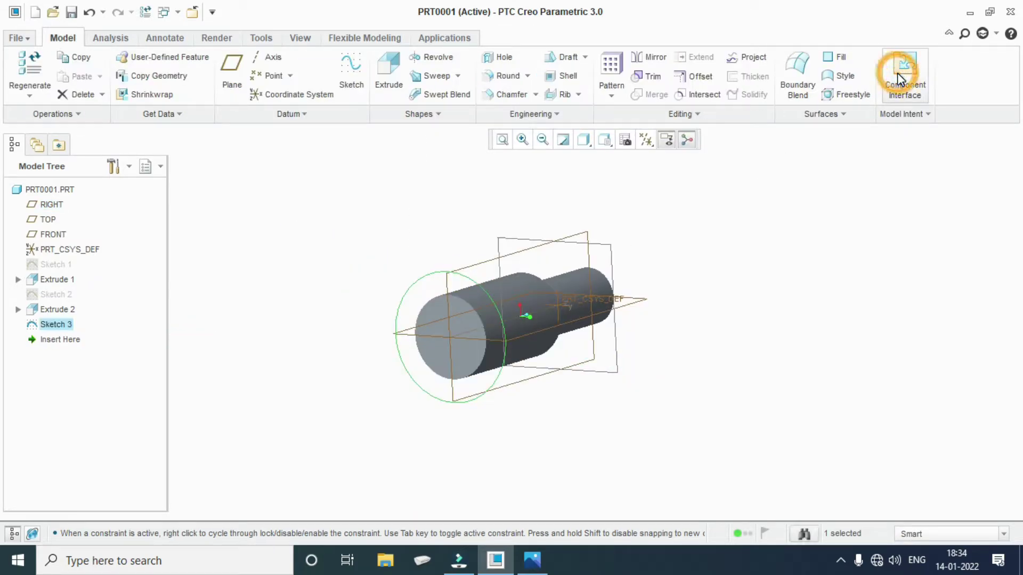
Extrude the 28-diameter circle 7 deep as a collar.
{"action": "left_click", "coordinate": [384, 80]}
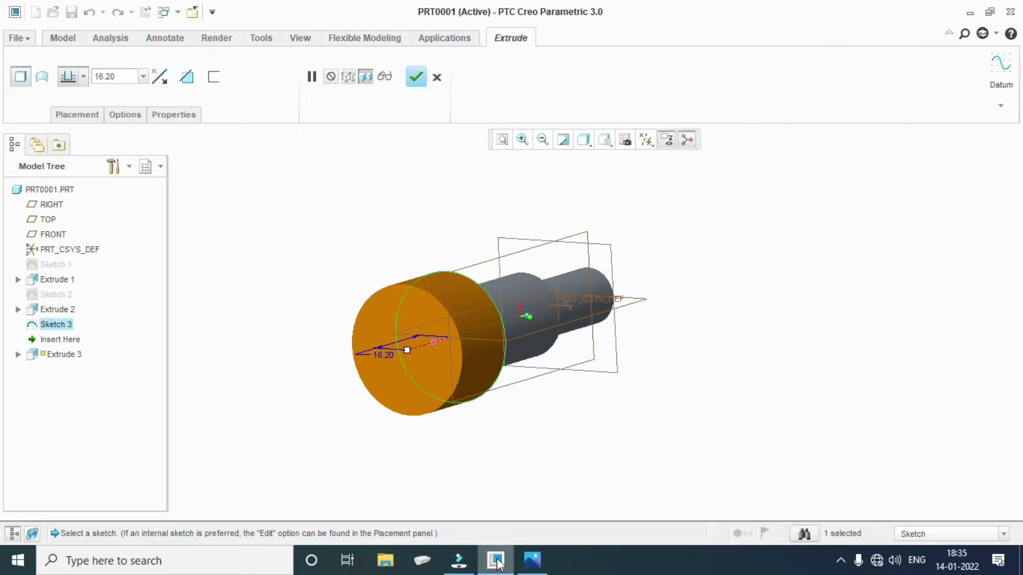
{"action": "left_click", "coordinate": [525, 560]}
{"action": "left_click", "coordinate": [526, 562]}
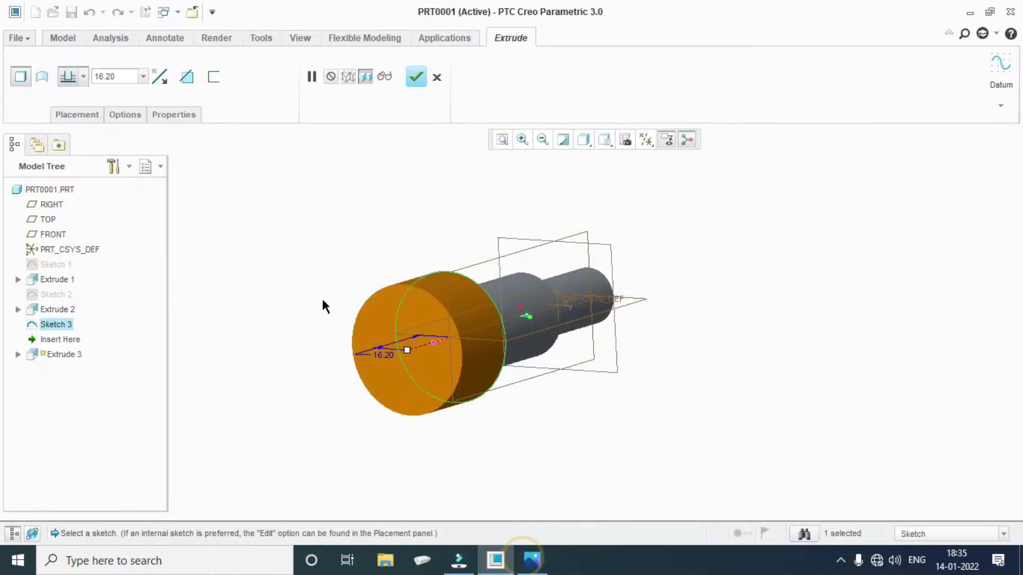
{"action": "double_click", "coordinate": [131, 76]}
{"action": "type", "text": "7"}
{"action": "key", "text": "Return"}
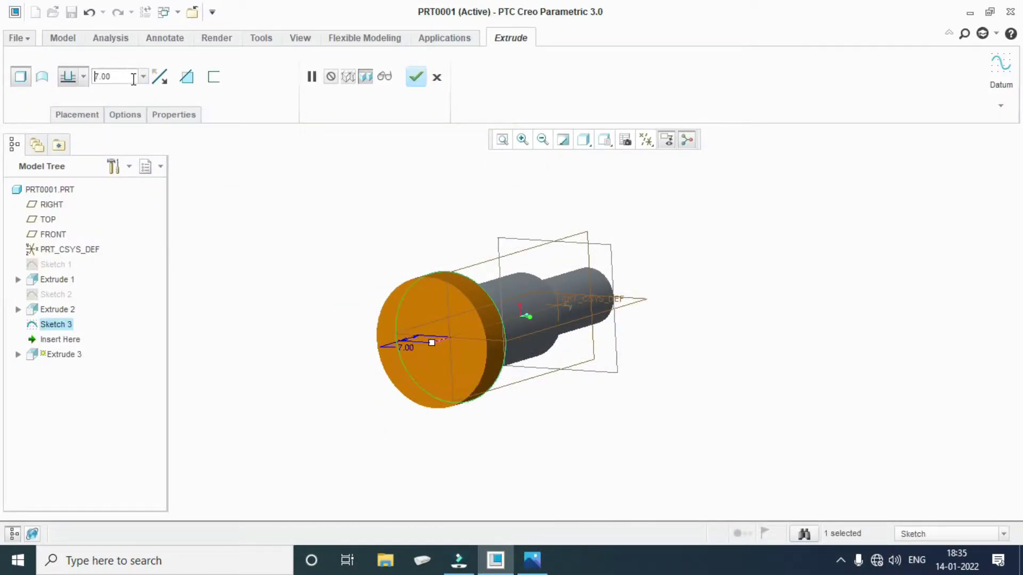
{"action": "mouse_move", "coordinate": [334, 313]}
{"action": "middle_mouse_down"}
{"action": "mouse_move", "coordinate": [366, 324]}
{"action": "mouse_move", "coordinate": [353, 325]}
{"action": "middle_mouse_up"}
{"action": "scroll", "coordinate": [353, 329], "scroll_direction": "down", "scroll_amount": 1}
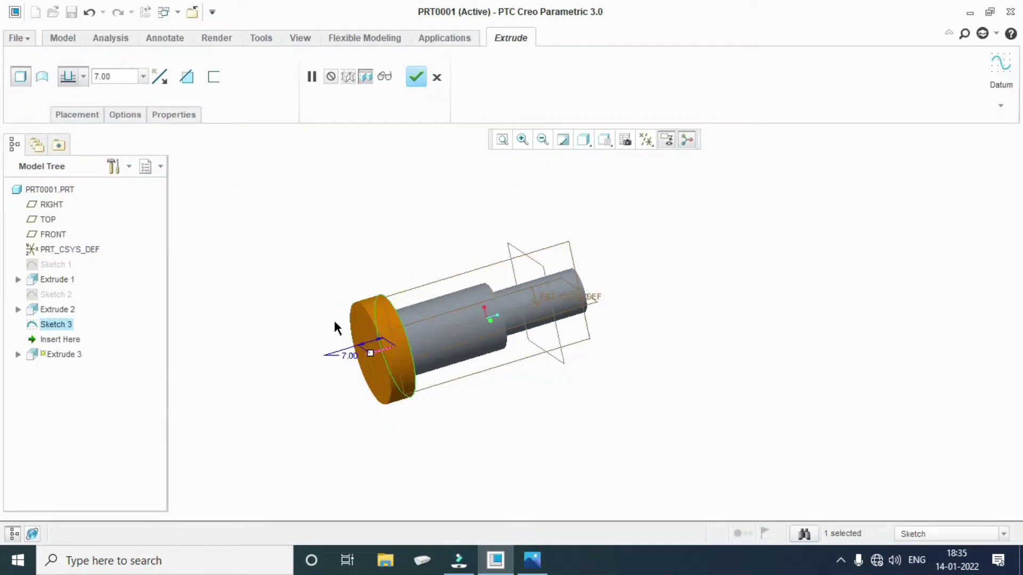
{"action": "scroll", "coordinate": [331, 321], "scroll_direction": "up", "scroll_amount": 2}
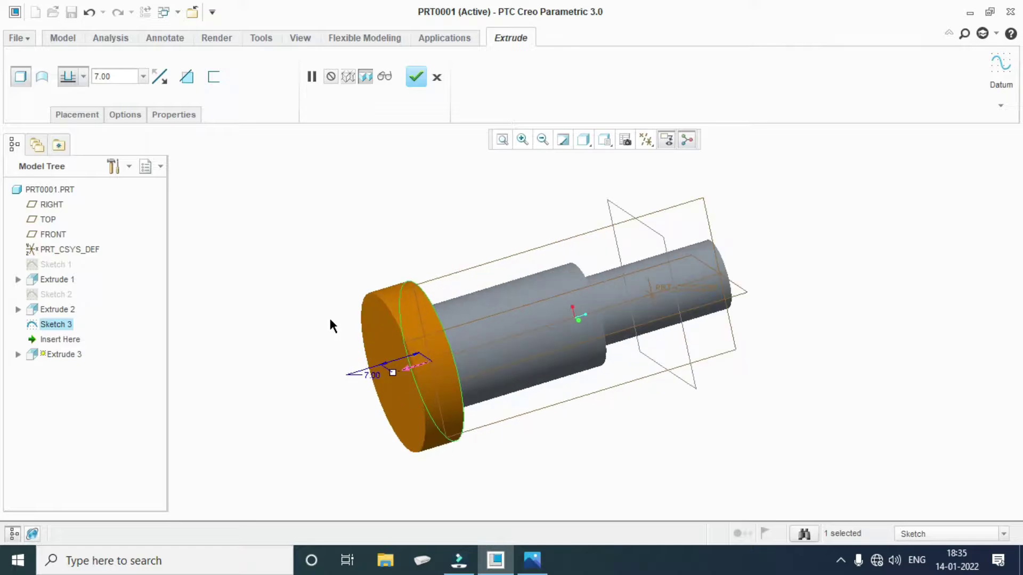
{"action": "left_click", "coordinate": [416, 78]}
Start Sketch 4 on the RIGHT datum plane, viewed flat, and show the lever drawing.
{"action": "left_click", "coordinate": [417, 232]}
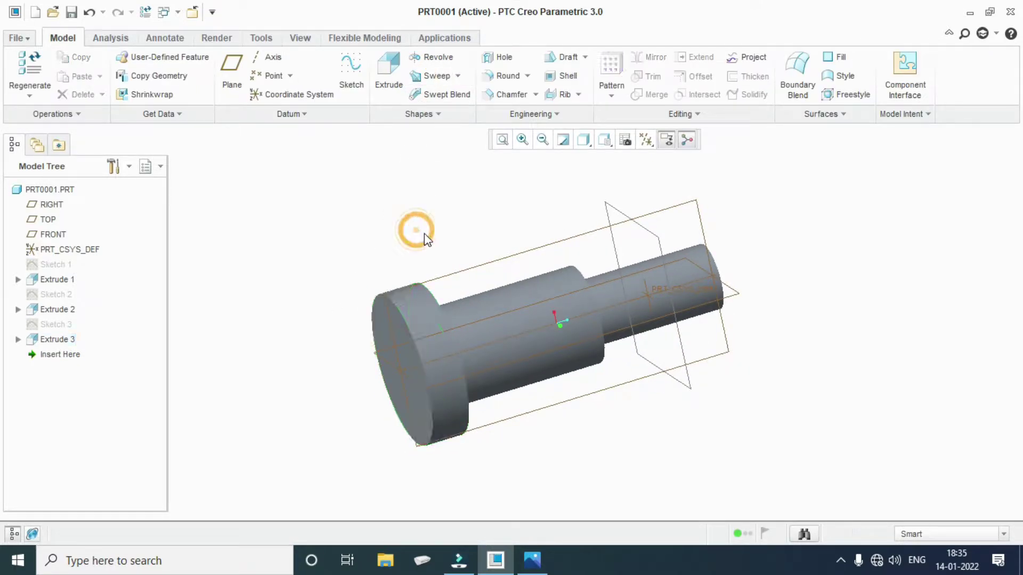
{"action": "mouse_move", "coordinate": [412, 228]}
{"action": "middle_mouse_down"}
{"action": "mouse_move", "coordinate": [642, 297]}
{"action": "mouse_move", "coordinate": [599, 318]}
{"action": "mouse_move", "coordinate": [617, 306]}
{"action": "mouse_move", "coordinate": [559, 370]}
{"action": "mouse_move", "coordinate": [573, 418]}
{"action": "mouse_move", "coordinate": [490, 269]}
{"action": "middle_mouse_up"}
{"action": "left_click", "coordinate": [519, 266]}
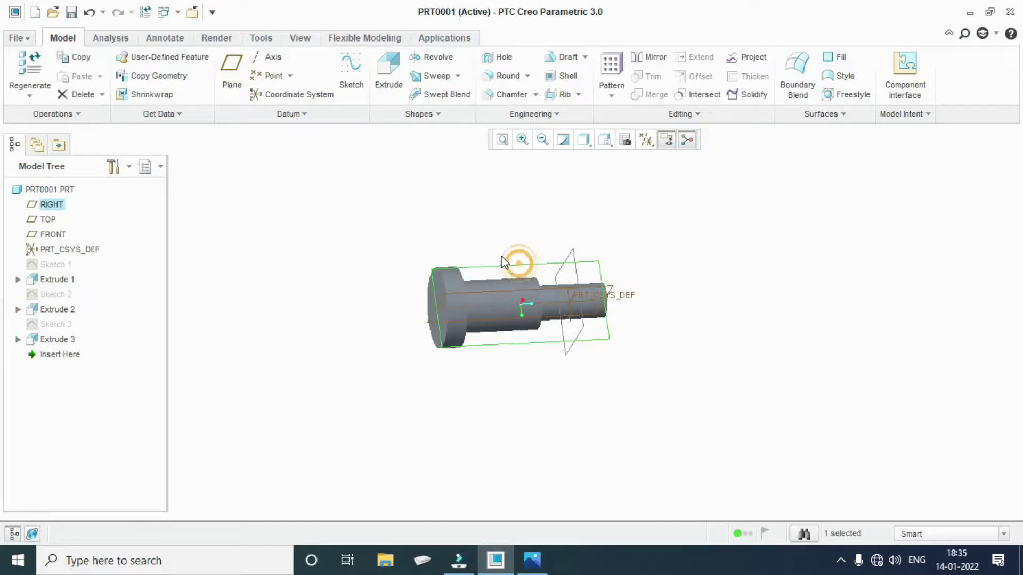
{"action": "left_click", "coordinate": [351, 75]}
{"action": "left_click", "coordinate": [646, 139]}
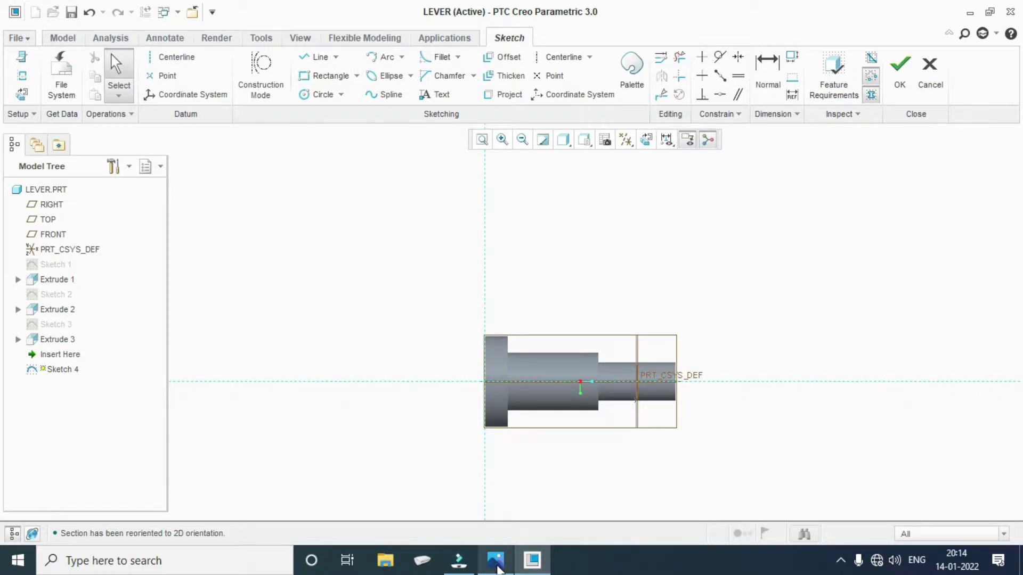
{"action": "left_click", "coordinate": [510, 560]}
{"action": "left_click", "coordinate": [510, 561]}
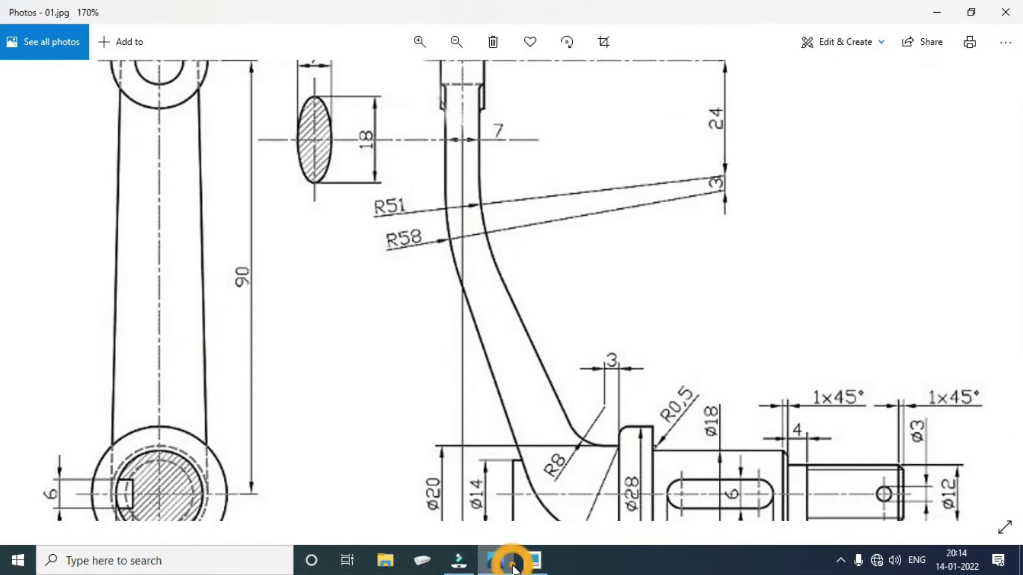
{"action": "left_click", "coordinate": [534, 562]}
{"action": "left_click", "coordinate": [536, 562]}
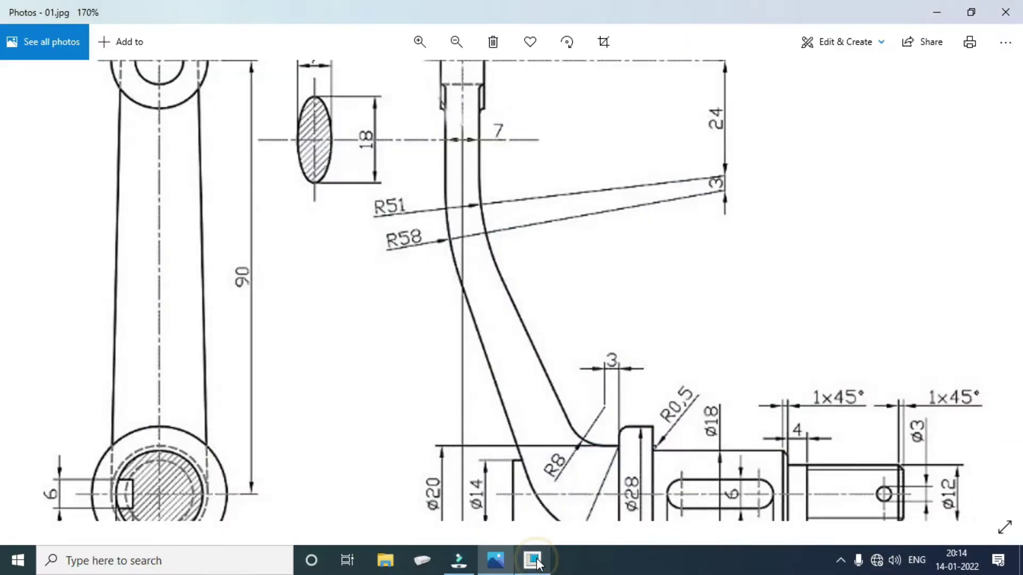
{"action": "scroll", "coordinate": [602, 458], "scroll_direction": "down", "scroll_amount": 1}
{"action": "scroll", "coordinate": [602, 458], "scroll_direction": "up", "scroll_amount": 1}
{"action": "scroll", "coordinate": [602, 458], "scroll_direction": "up", "scroll_amount": 2}
{"action": "left_click_drag", "start_coordinate": [604, 466], "coordinate": [627, 289]}
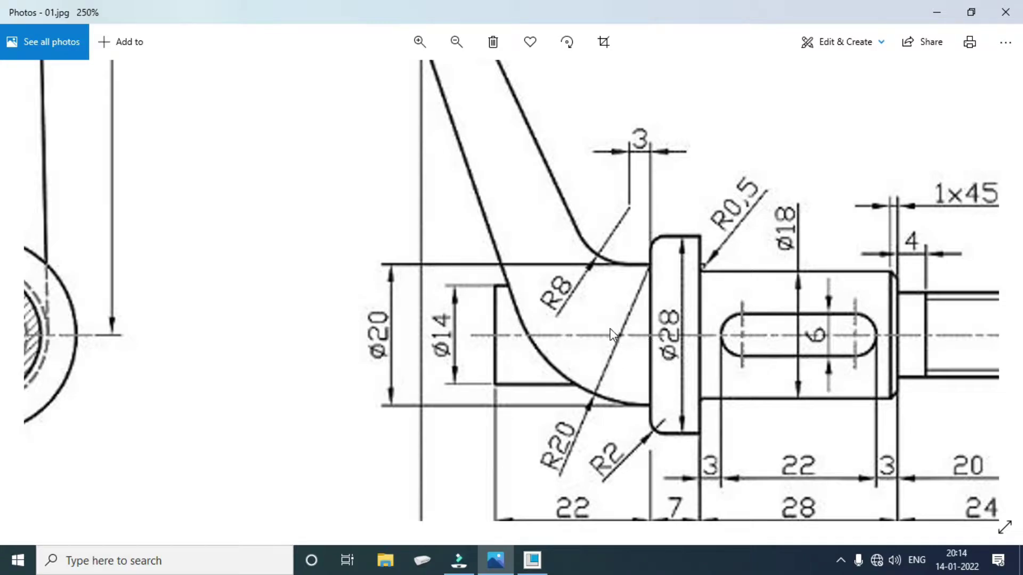
{"action": "left_click_drag", "start_coordinate": [484, 140], "coordinate": [519, 350]}
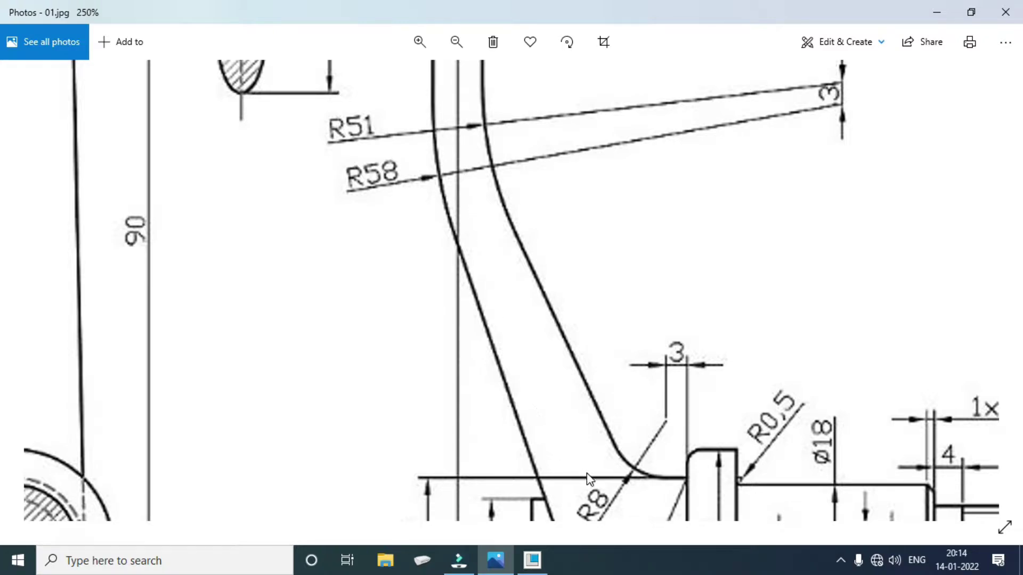
{"action": "mouse_move", "coordinate": [589, 479]}
{"action": "left_mouse_down"}
{"action": "mouse_move", "coordinate": [479, 340]}
{"action": "mouse_move", "coordinate": [479, 352]}
{"action": "left_mouse_up"}
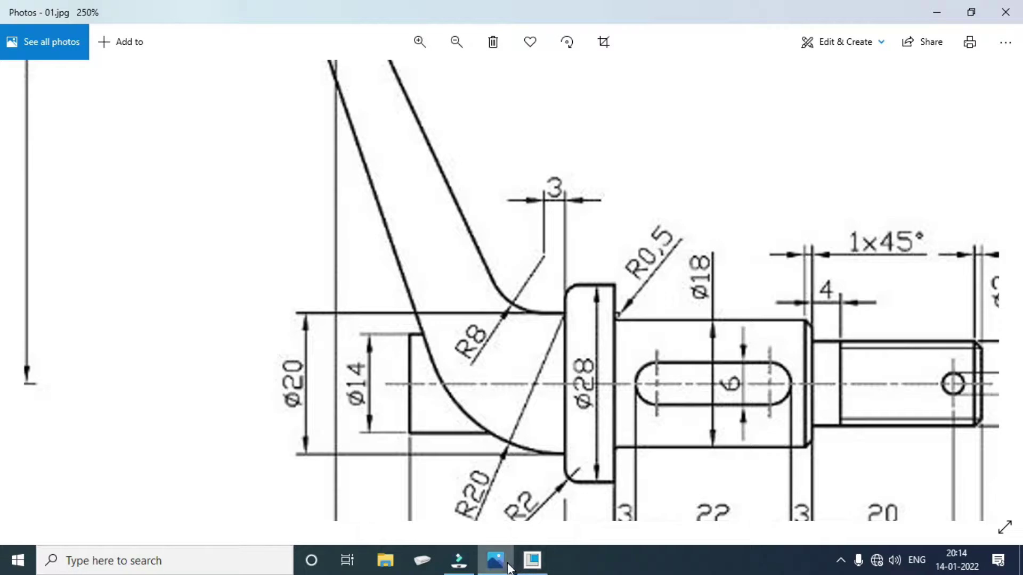
{"action": "mouse_move", "coordinate": [496, 560]}
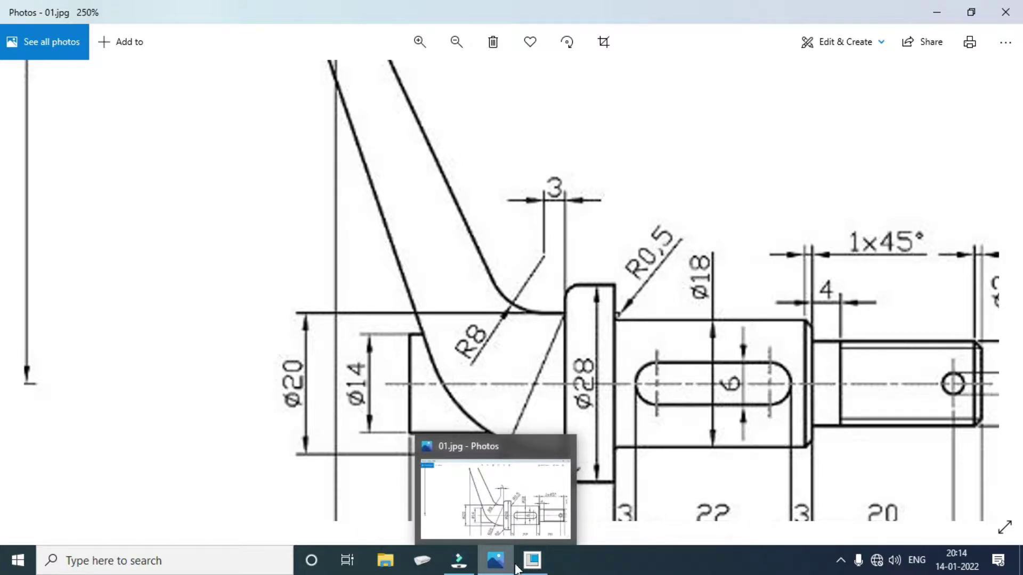
{"action": "left_click_drag", "start_coordinate": [418, 486], "coordinate": [379, 386]}
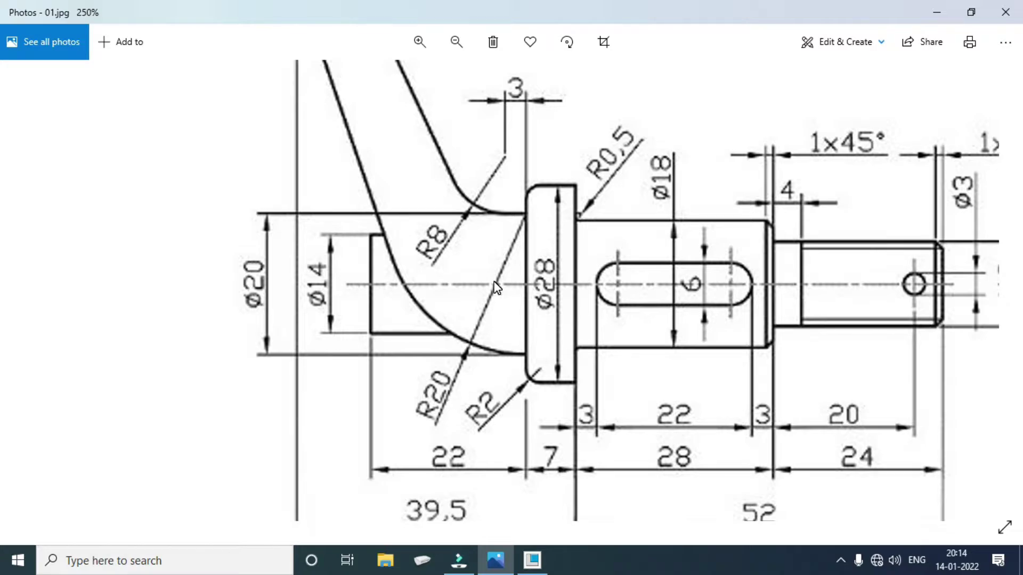
{"action": "left_click", "coordinate": [532, 560]}
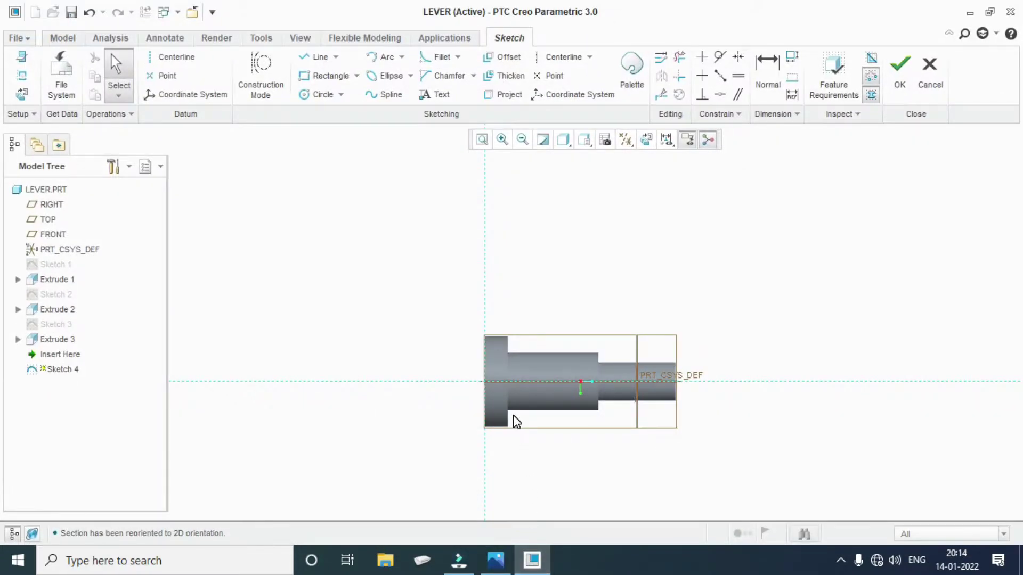
Draw a short horizontal line left from the collar edge, 3 long.
{"action": "left_click", "coordinate": [313, 78]}
{"action": "scroll", "coordinate": [462, 344], "scroll_direction": "up", "scroll_amount": 3}
{"action": "left_click", "coordinate": [318, 57]}
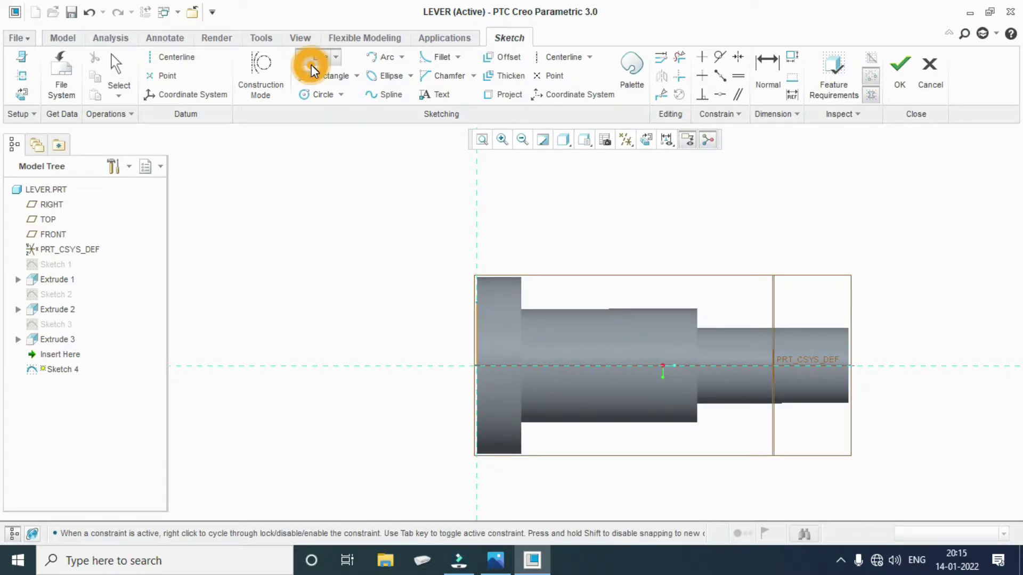
{"action": "left_click", "coordinate": [477, 302]}
{"action": "left_click", "coordinate": [446, 302]}
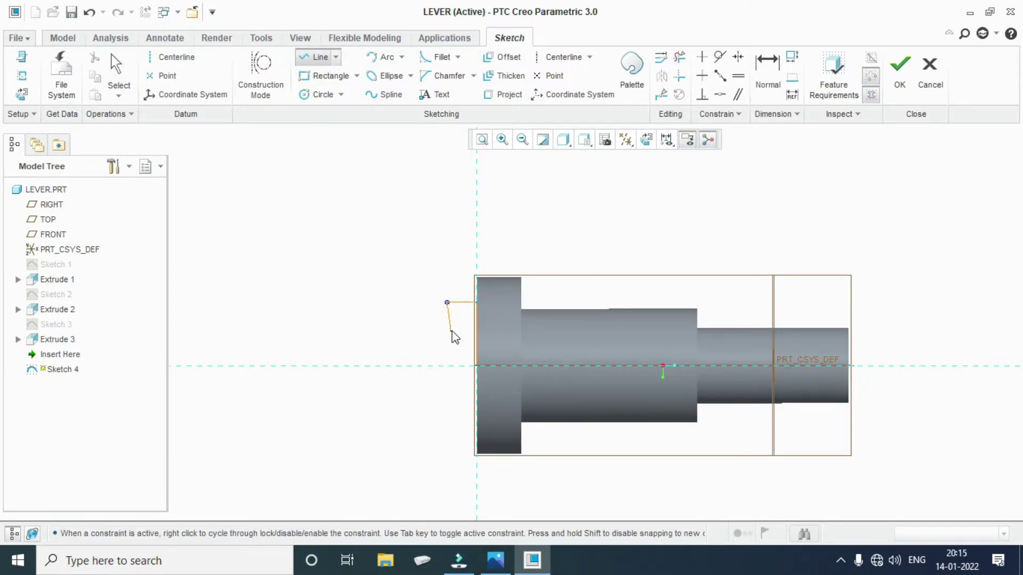
{"action": "middle_click", "coordinate": [467, 335]}
{"action": "double_click", "coordinate": [461, 306]}
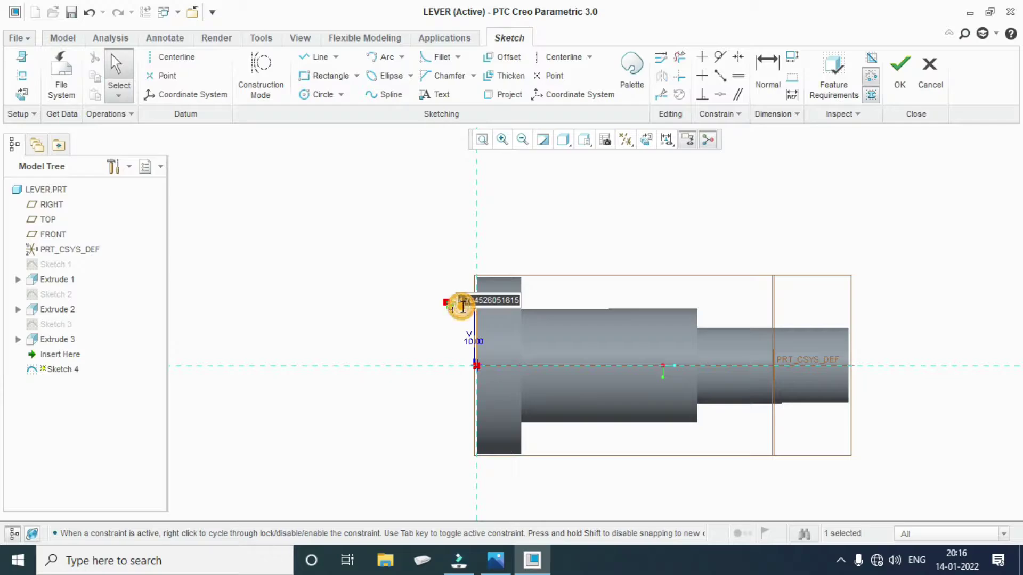
{"action": "type", "text": "3"}
{"action": "key", "text": "Return"}
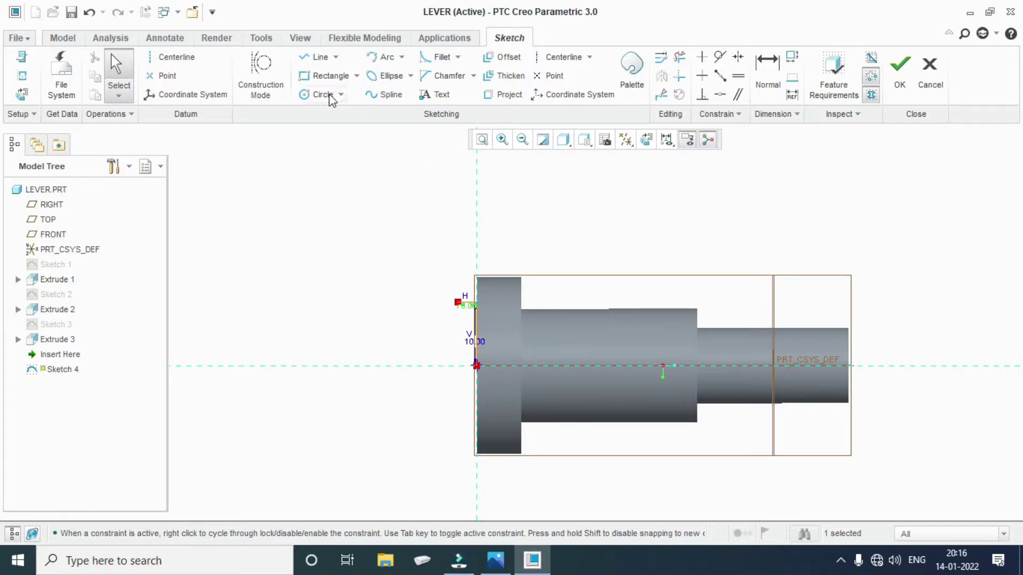
Add a 20.00-diameter circle centred on the line's left end.
{"action": "left_click", "coordinate": [325, 95]}
{"action": "scroll", "coordinate": [437, 338], "scroll_direction": "down", "scroll_amount": 2}
{"action": "left_click", "coordinate": [469, 282]}
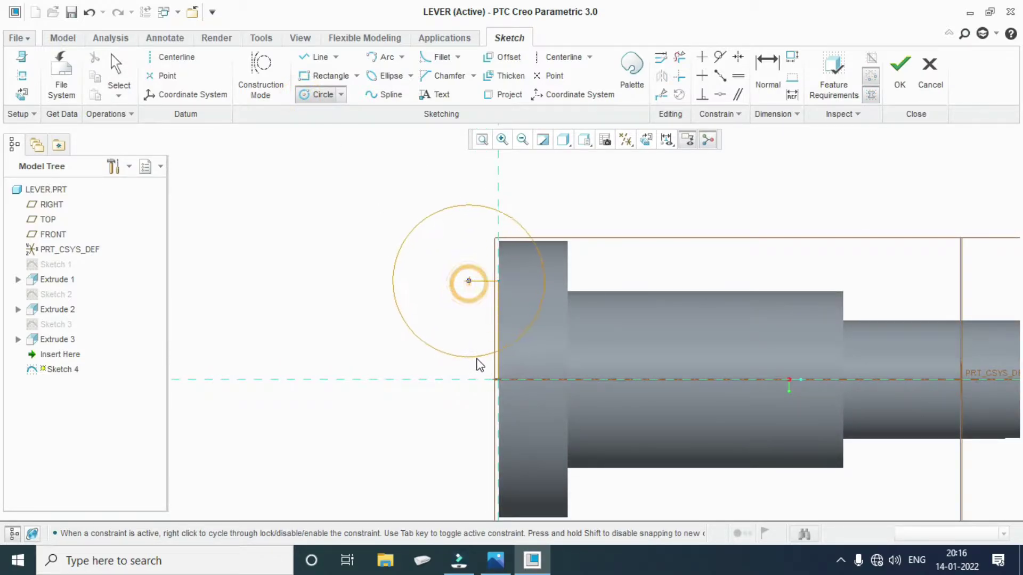
{"action": "left_click", "coordinate": [469, 366]}
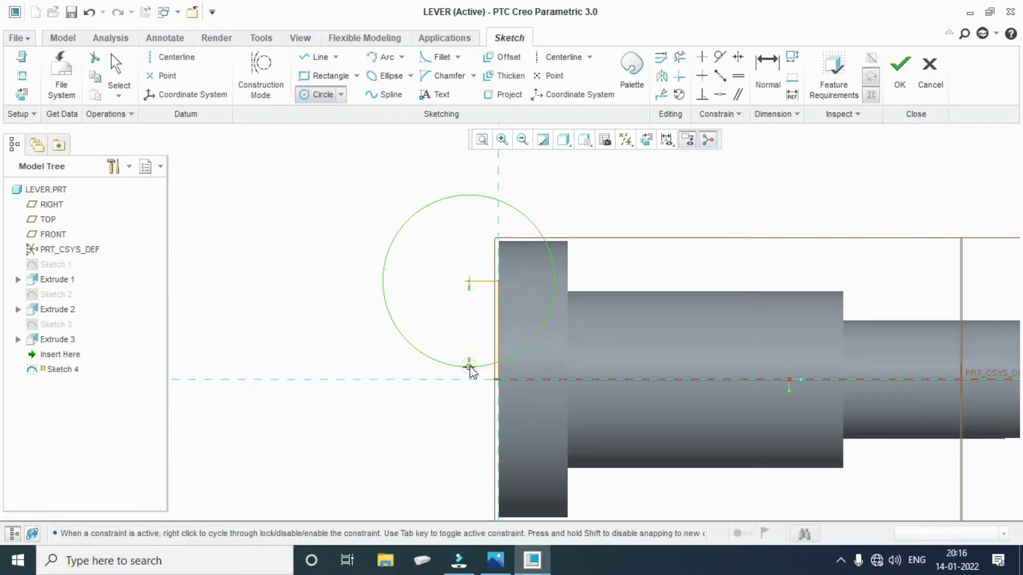
{"action": "middle_click", "coordinate": [471, 366]}
{"action": "double_click", "coordinate": [360, 197]}
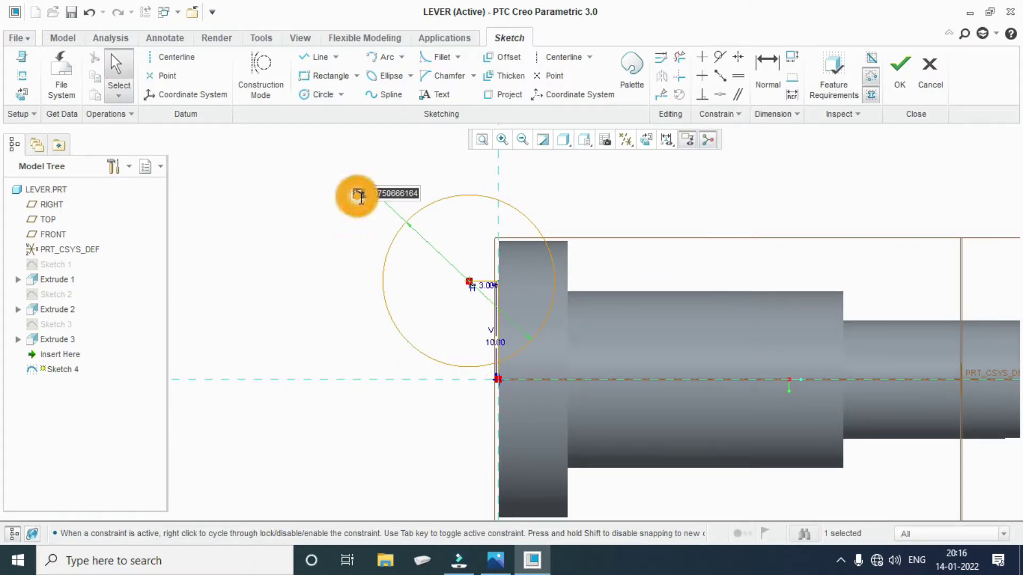
{"action": "type", "text": "20"}
{"action": "key", "text": "Return"}
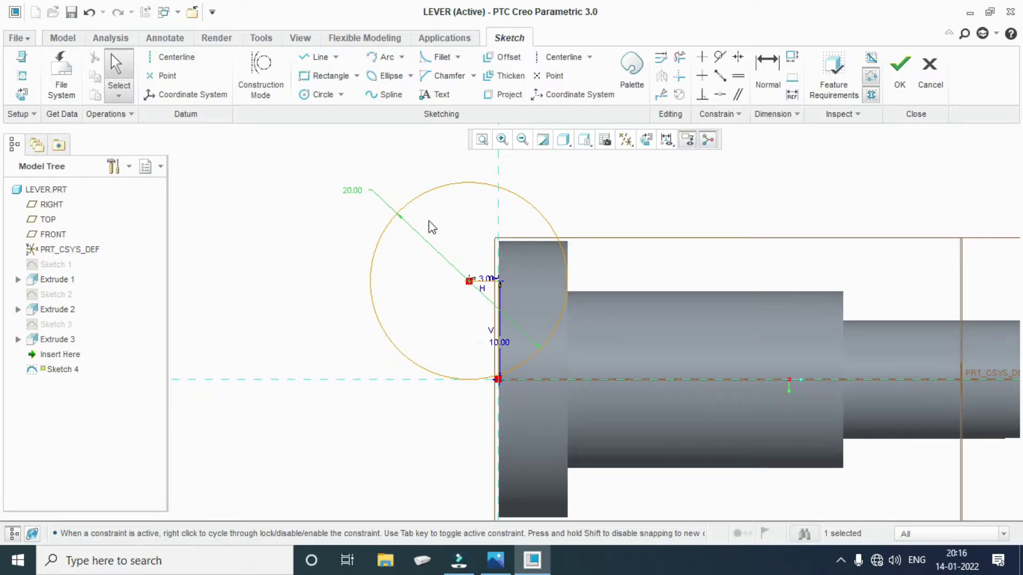
Draw a vertical line from the circle centre down to the shaft axis, then view the lever drawing.
{"action": "left_click", "coordinate": [318, 57]}
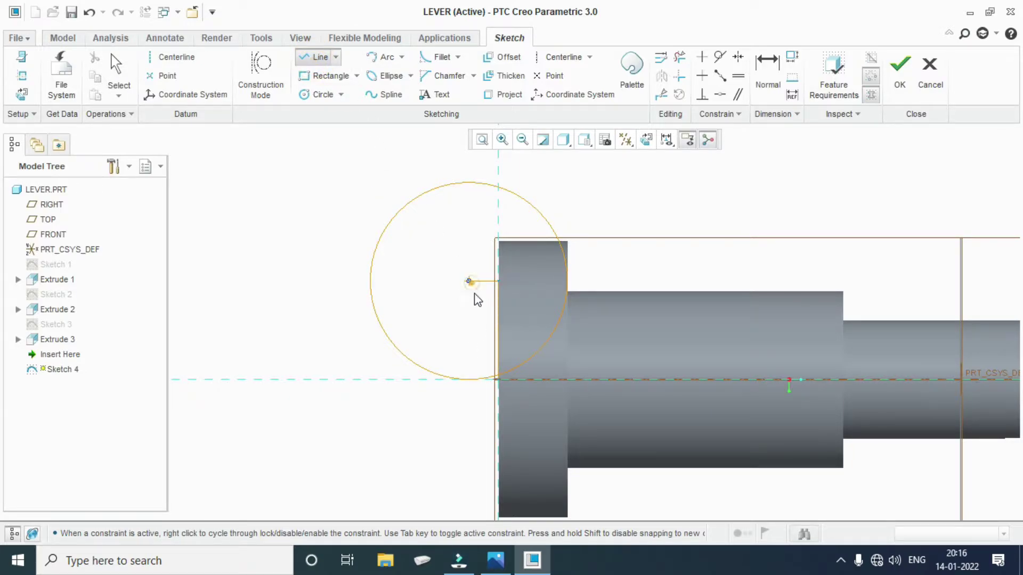
{"action": "left_click", "coordinate": [469, 280]}
{"action": "left_click", "coordinate": [469, 379]}
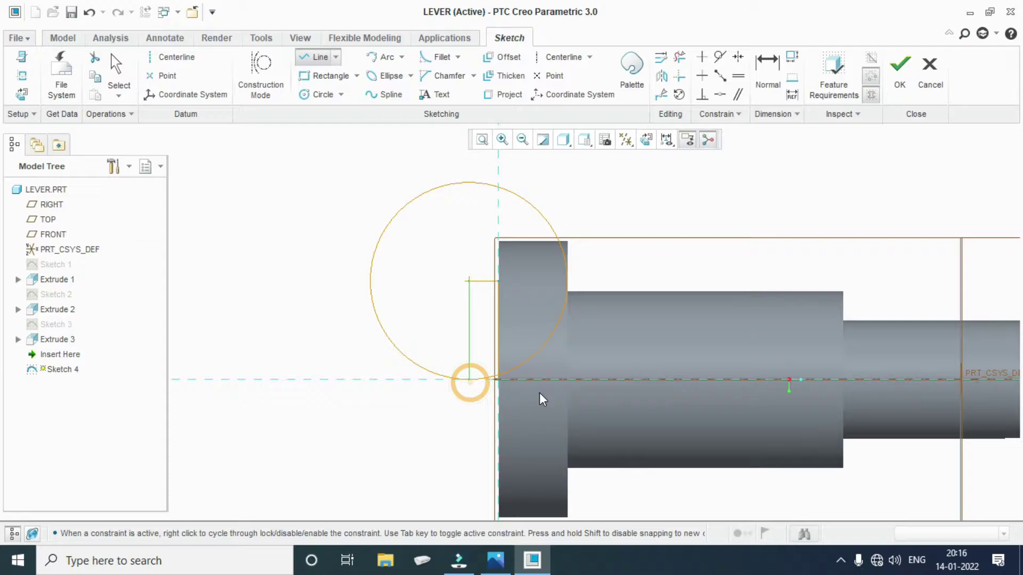
{"action": "middle_click", "coordinate": [596, 387]}
{"action": "scroll", "coordinate": [521, 414], "scroll_direction": "up", "scroll_amount": 1}
{"action": "scroll", "coordinate": [521, 413], "scroll_direction": "up", "scroll_amount": 2}
{"action": "scroll", "coordinate": [521, 413], "scroll_direction": "down", "scroll_amount": 3}
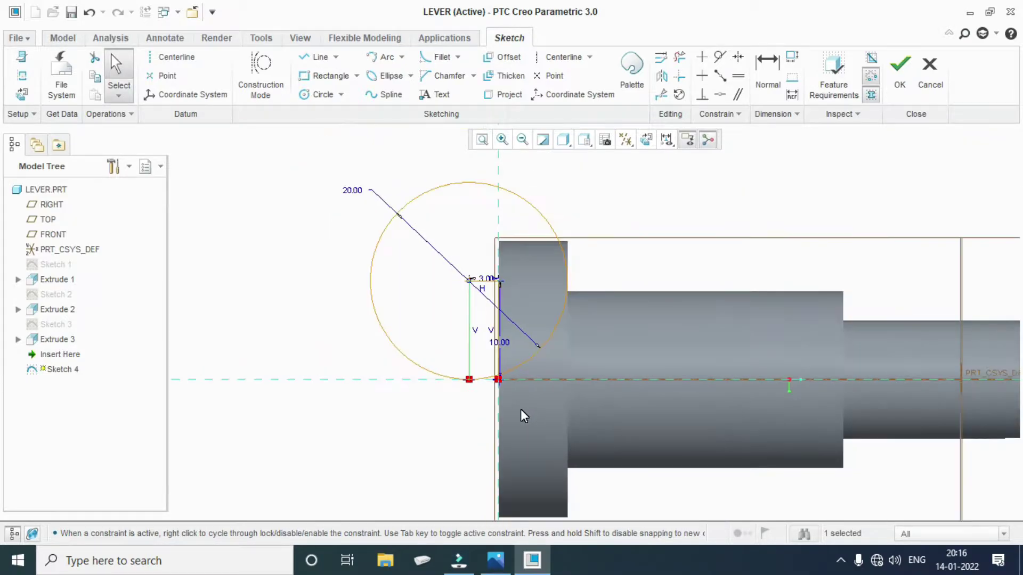
{"action": "scroll", "coordinate": [503, 410], "scroll_direction": "down", "scroll_amount": 2}
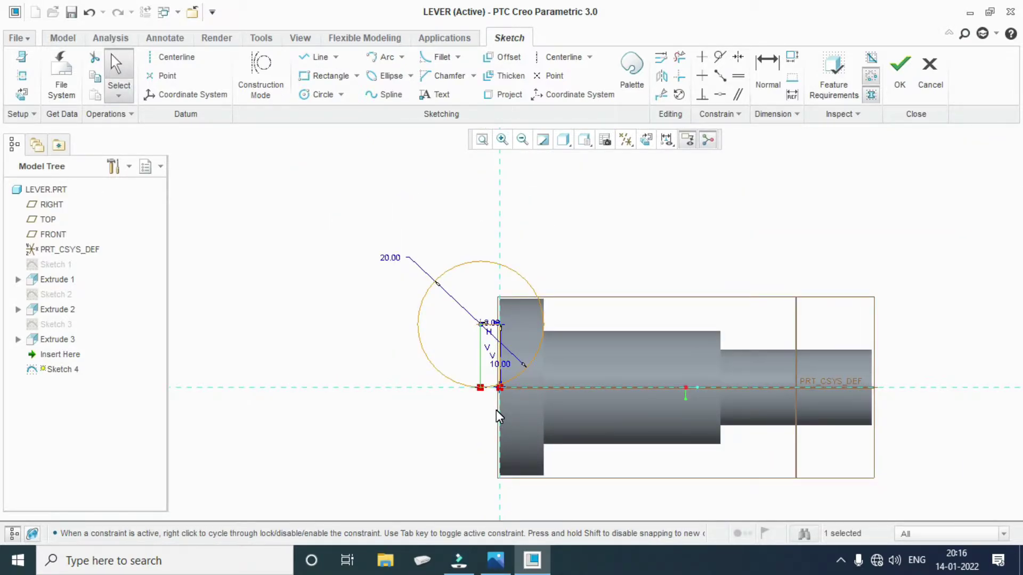
{"action": "left_click", "coordinate": [496, 562]}
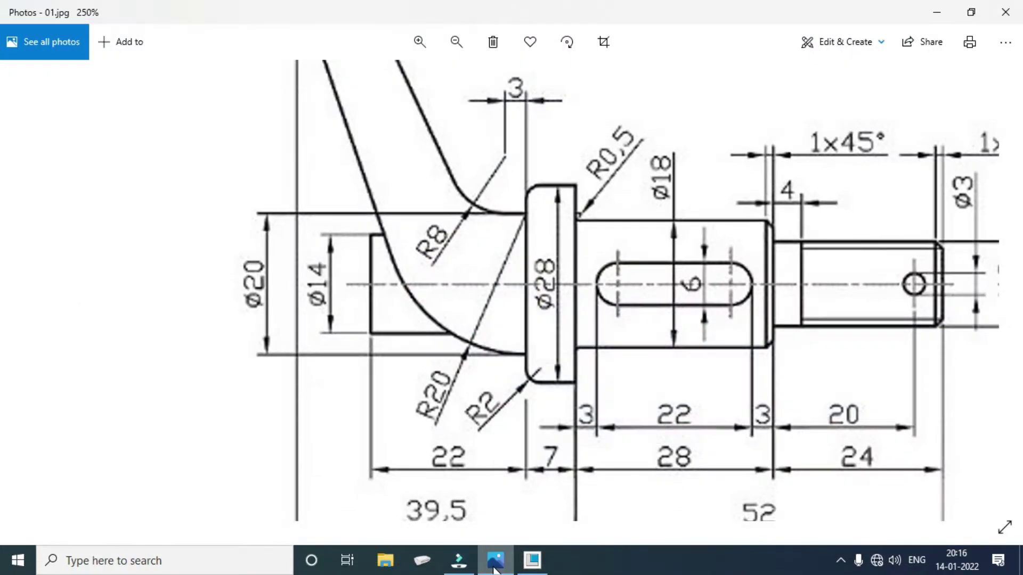
Zoom the lever drawing out to about 106% to see it whole, then return to Creo.
{"action": "scroll", "coordinate": [431, 416], "scroll_direction": "down", "scroll_amount": 3}
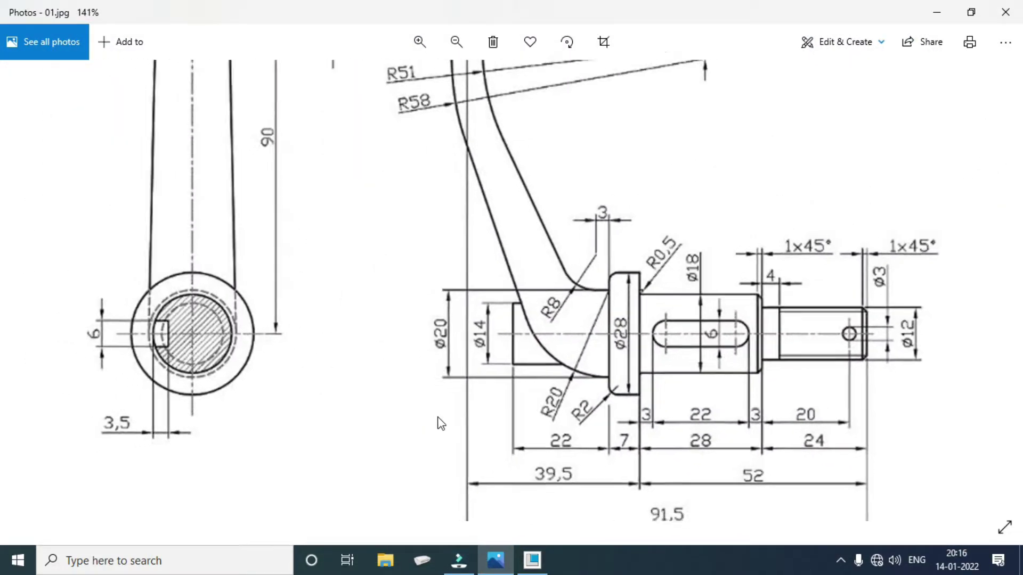
{"action": "scroll", "coordinate": [570, 399], "scroll_direction": "down", "scroll_amount": 1}
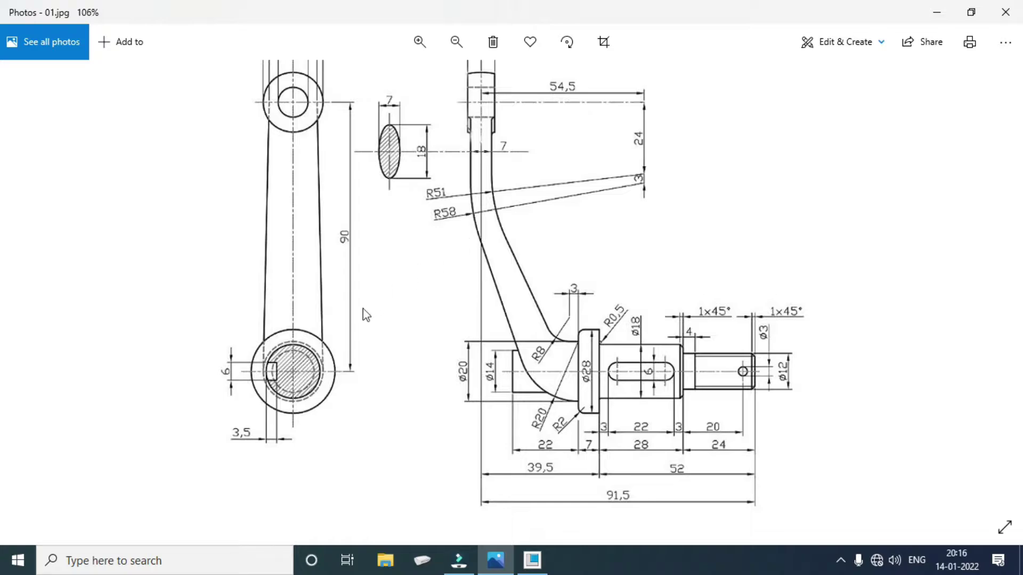
{"action": "left_click", "coordinate": [494, 565]}
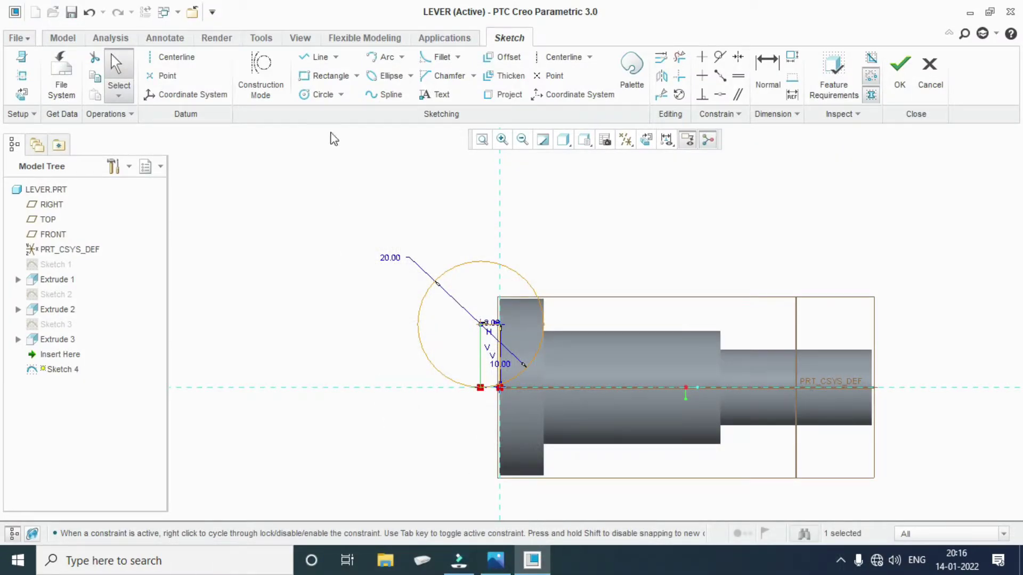
Add the shaft's right end edge as a sketch reference.
{"action": "left_click", "coordinate": [320, 57]}
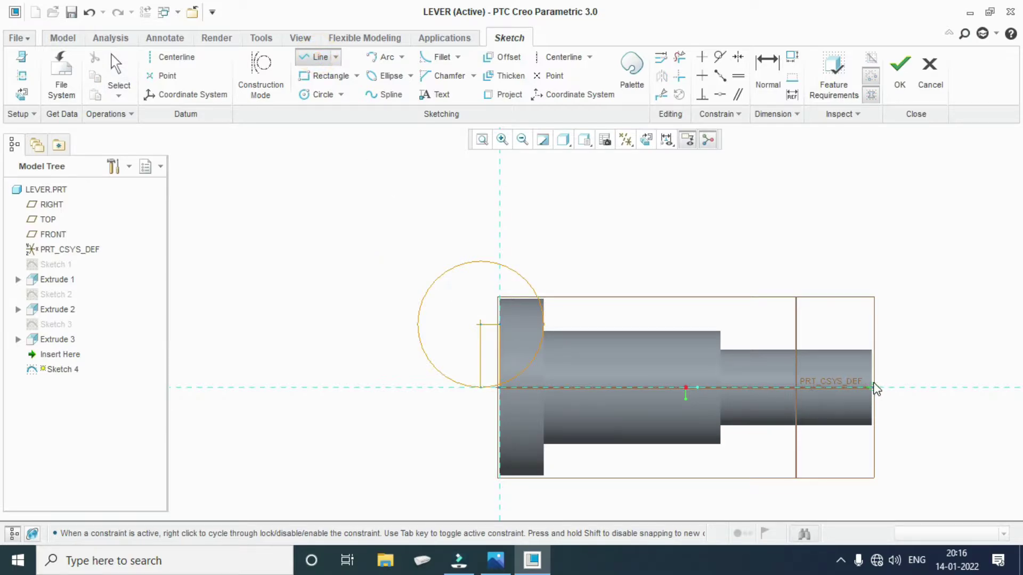
{"action": "left_click", "coordinate": [21, 76]}
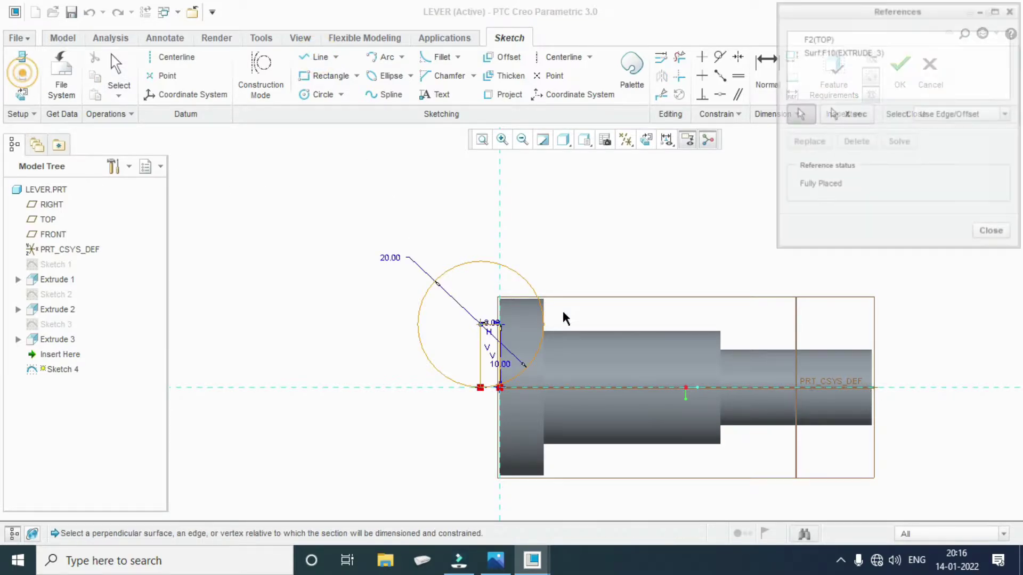
{"action": "left_click", "coordinate": [875, 373]}
{"action": "left_click", "coordinate": [992, 232]}
Draw the arm path: along the axis, up 90.75, across 36.40 and partway down.
{"action": "left_click", "coordinate": [309, 60]}
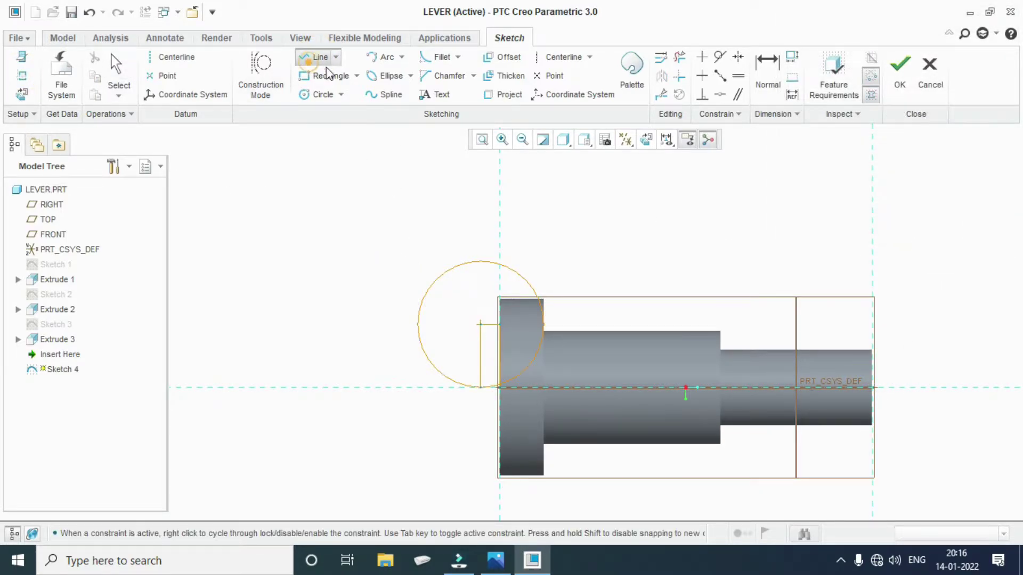
{"action": "left_click", "coordinate": [874, 388]}
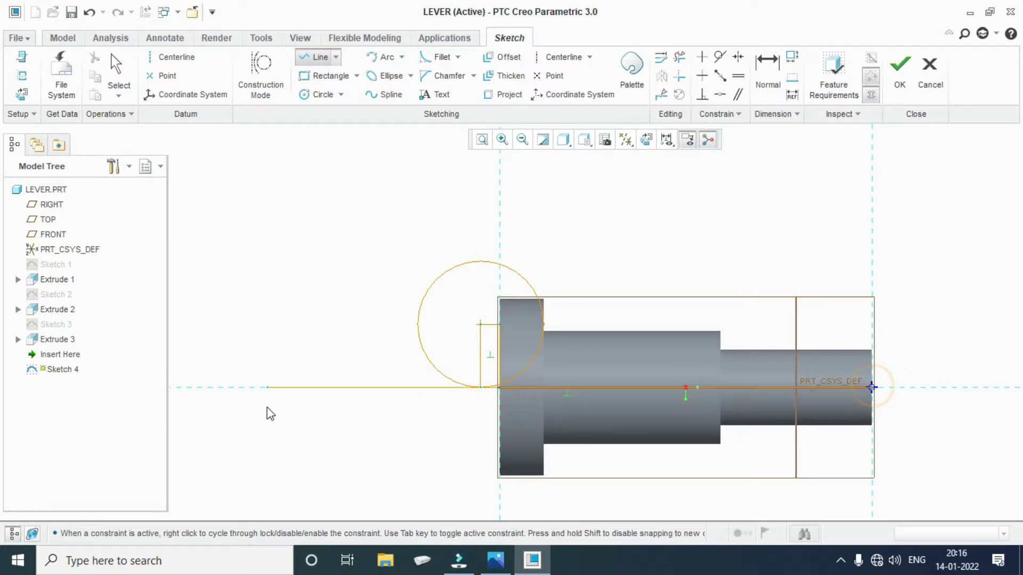
{"action": "left_click", "coordinate": [331, 391]}
{"action": "scroll", "coordinate": [390, 429], "scroll_direction": "down", "scroll_amount": 4}
{"action": "left_click", "coordinate": [365, 174]}
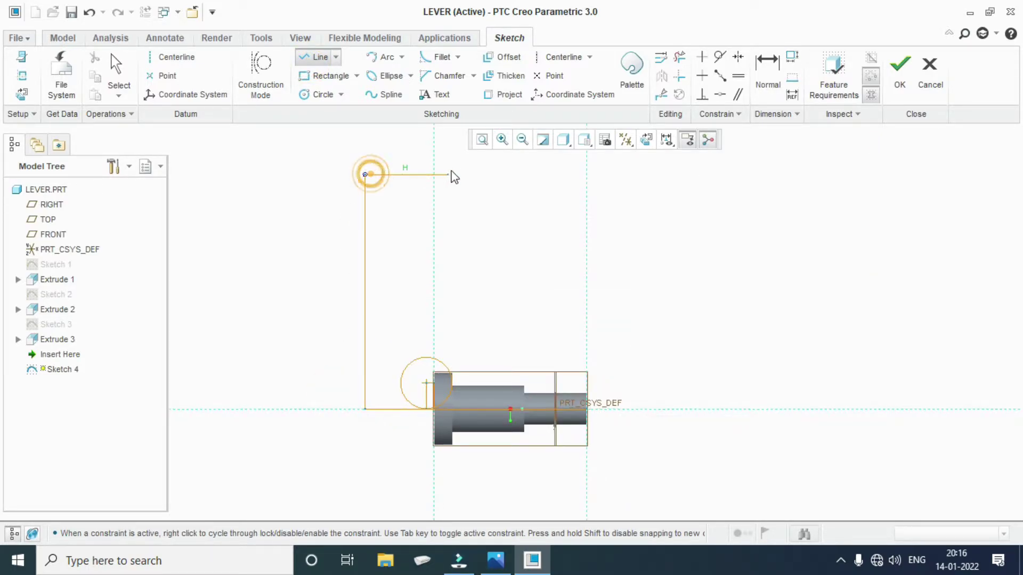
{"action": "left_click", "coordinate": [459, 174]}
{"action": "left_click", "coordinate": [458, 246]}
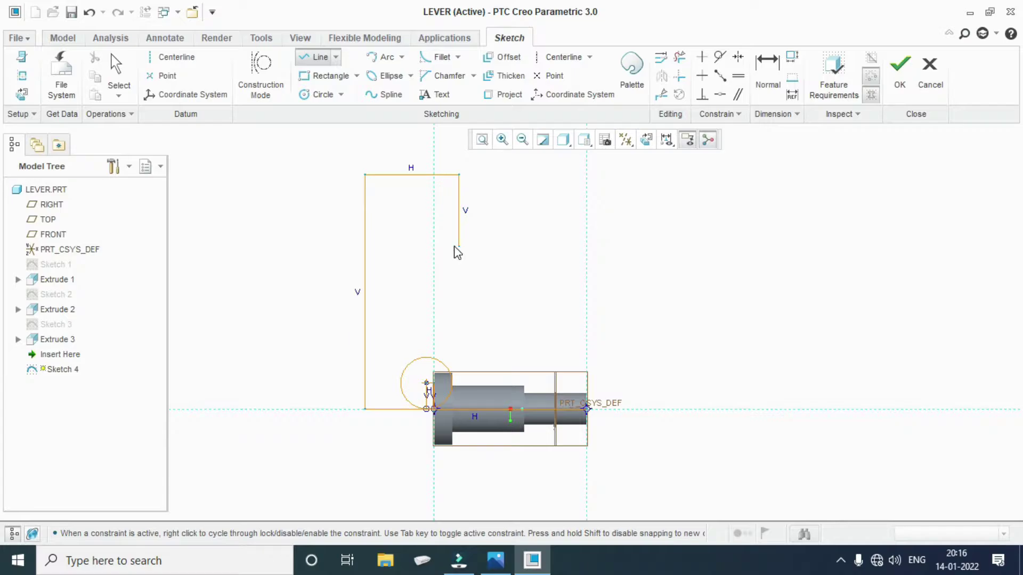
{"action": "middle_click", "coordinate": [513, 343]}
{"action": "middle_click", "coordinate": [527, 426]}
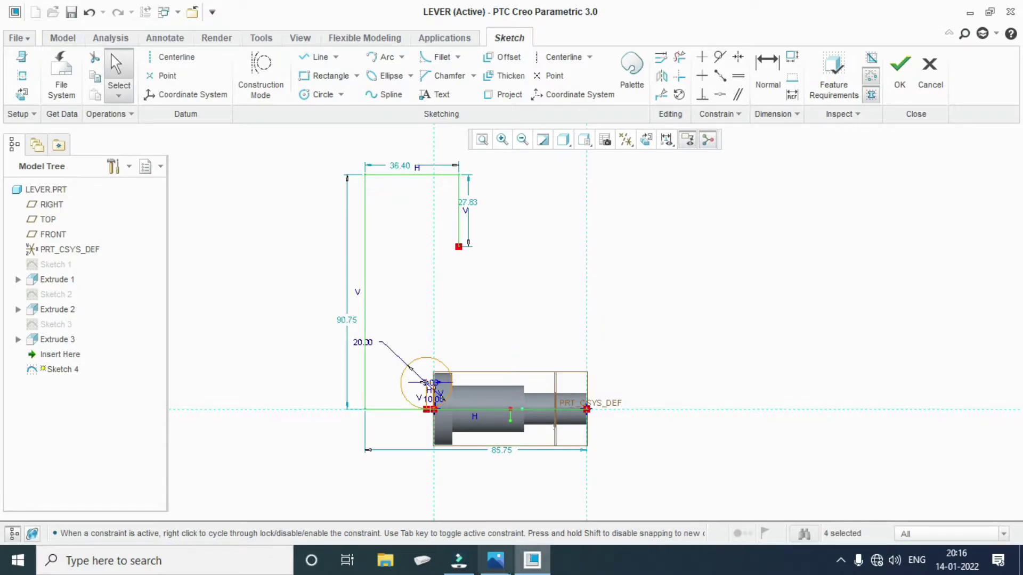
{"action": "left_click", "coordinate": [495, 559]}
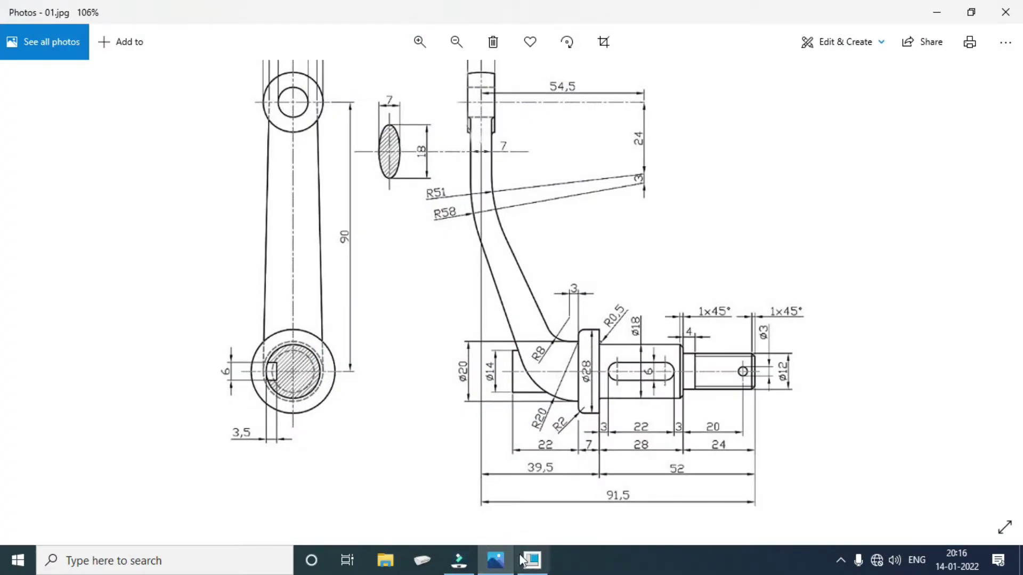
Set the arm path's overall length to 91.50 and its height to 90.00.
{"action": "left_click", "coordinate": [531, 559]}
{"action": "double_click", "coordinate": [507, 450]}
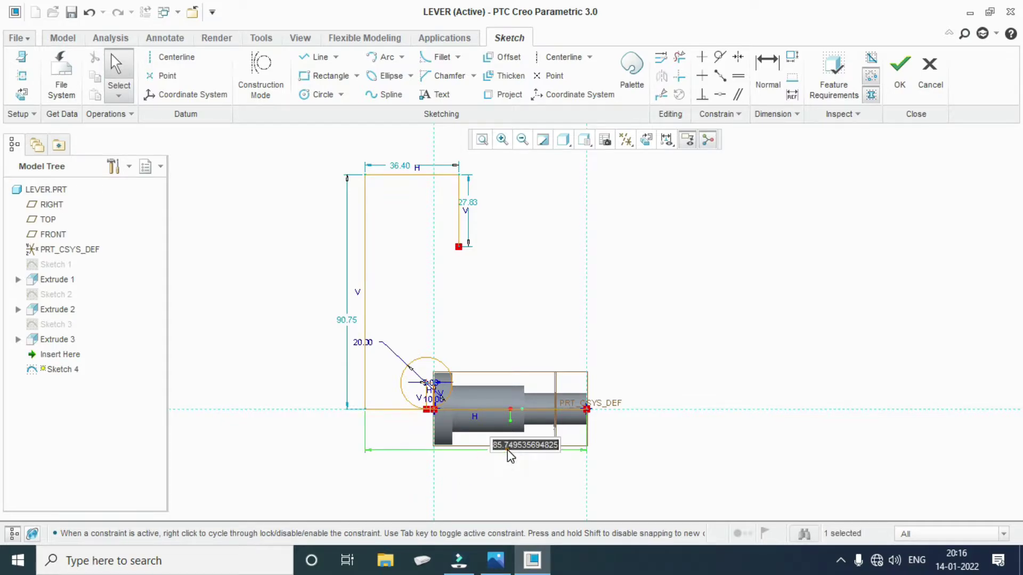
{"action": "type", "text": "91.5"}
{"action": "key", "text": "Return"}
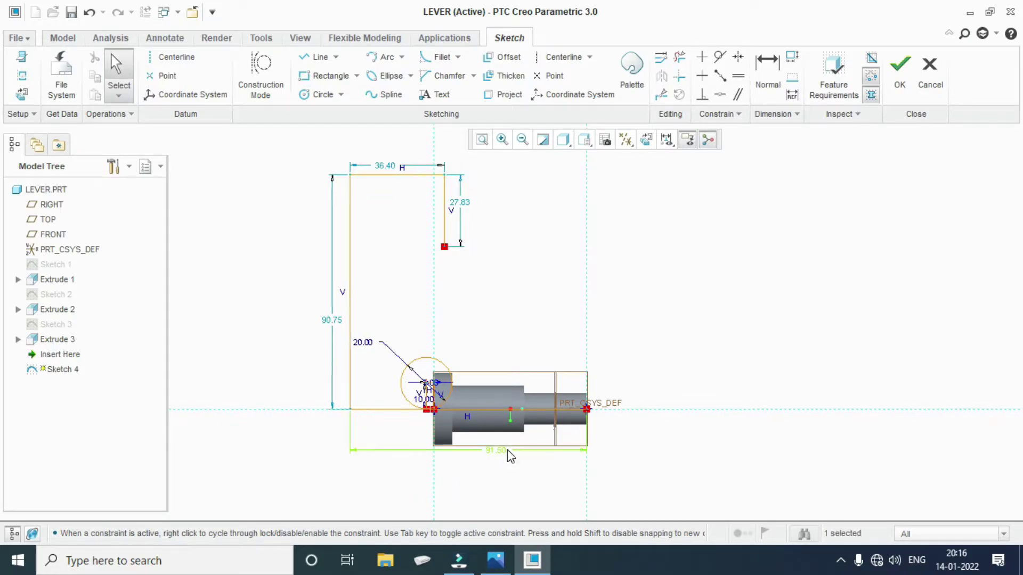
{"action": "left_click", "coordinate": [495, 559]}
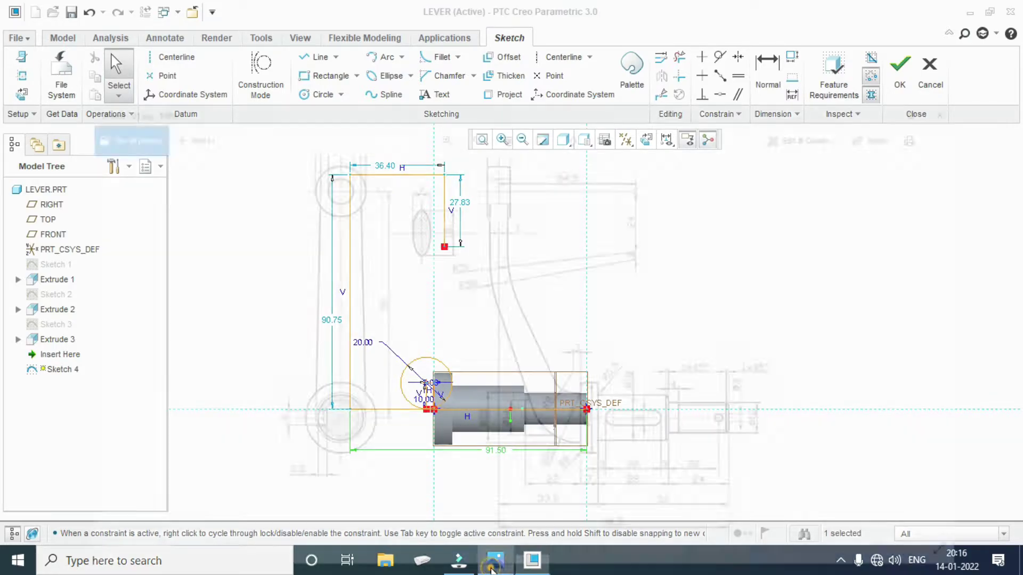
{"action": "left_click", "coordinate": [492, 561]}
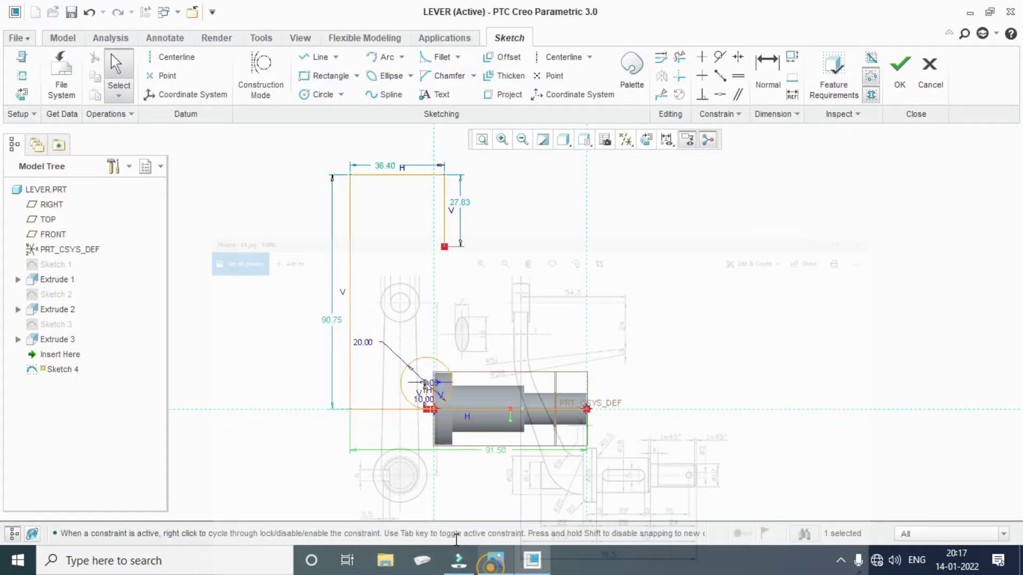
{"action": "double_click", "coordinate": [332, 320]}
{"action": "type", "text": "90"}
{"action": "key", "text": "Return"}
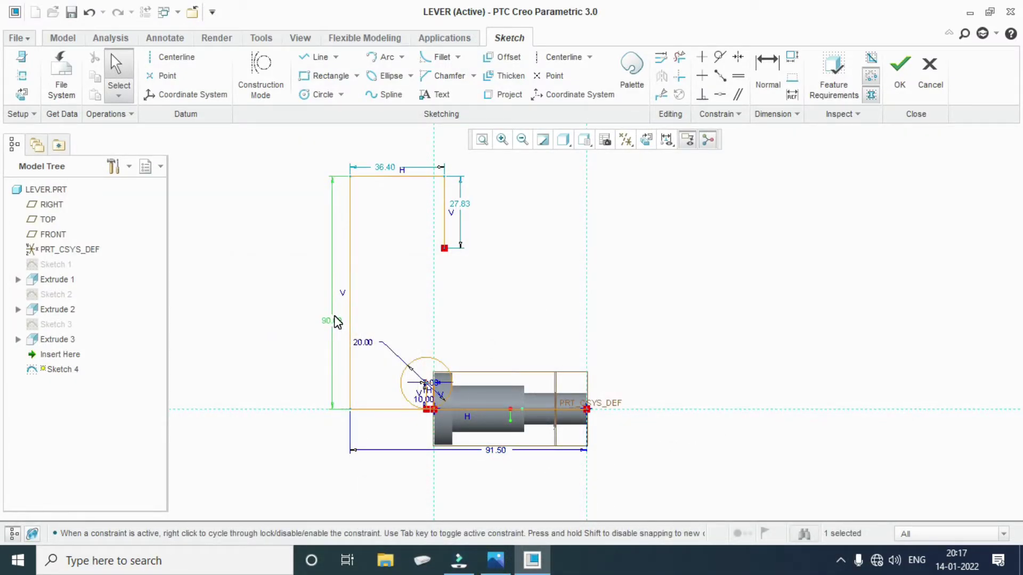
Check the reference drawing, then change the 36.40 top width to 54.50.
{"action": "left_click", "coordinate": [497, 562]}
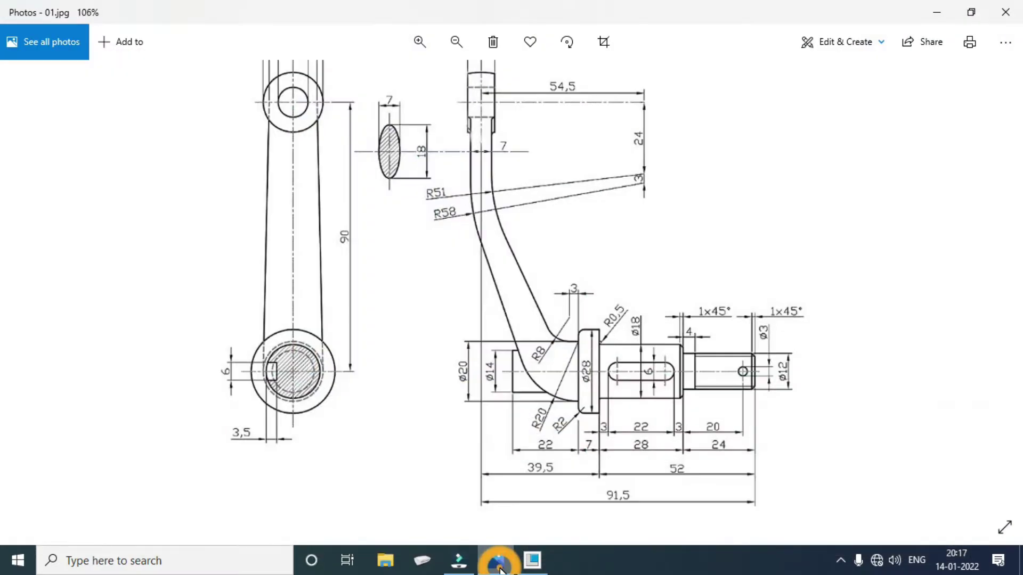
{"action": "left_click", "coordinate": [498, 565]}
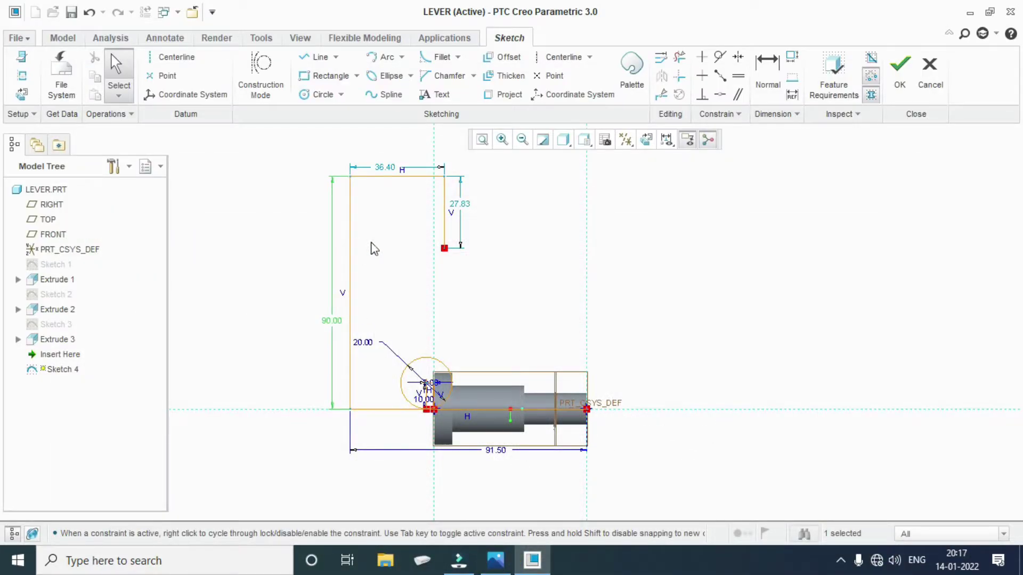
{"action": "left_click", "coordinate": [497, 560]}
{"action": "scroll", "coordinate": [539, 287], "scroll_direction": "up", "scroll_amount": 3}
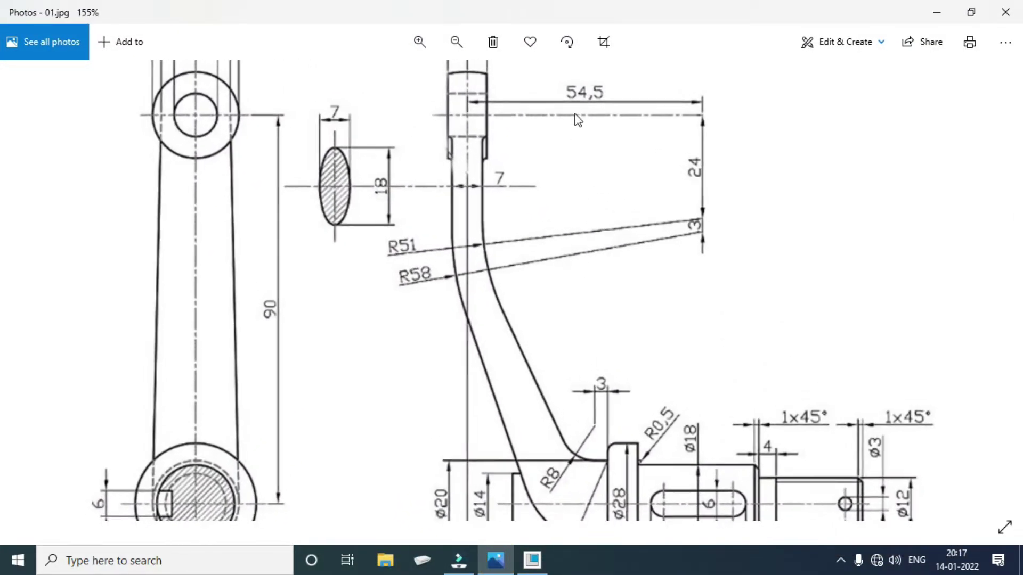
{"action": "scroll", "coordinate": [630, 235], "scroll_direction": "up", "scroll_amount": 2}
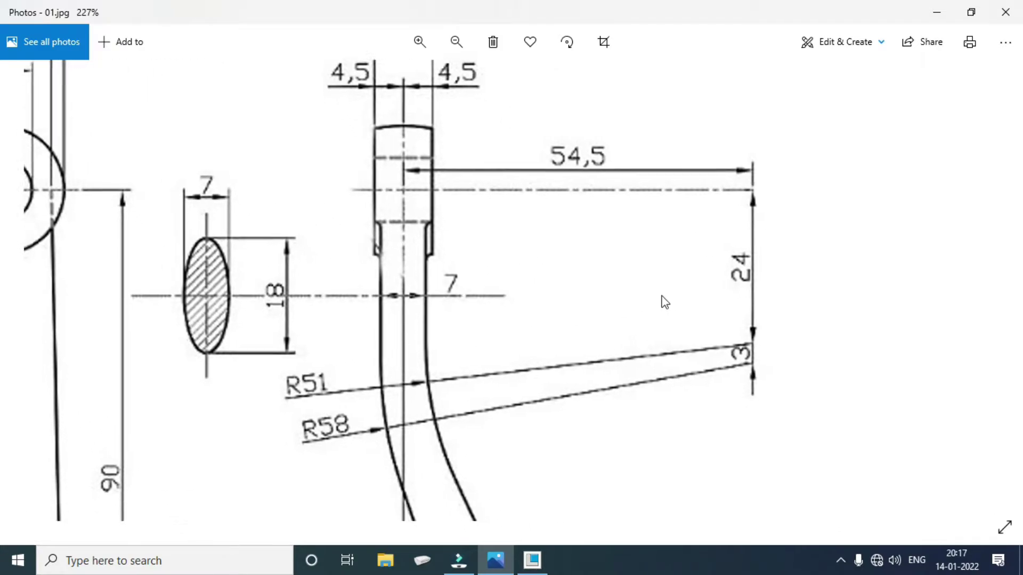
{"action": "left_click", "coordinate": [533, 560]}
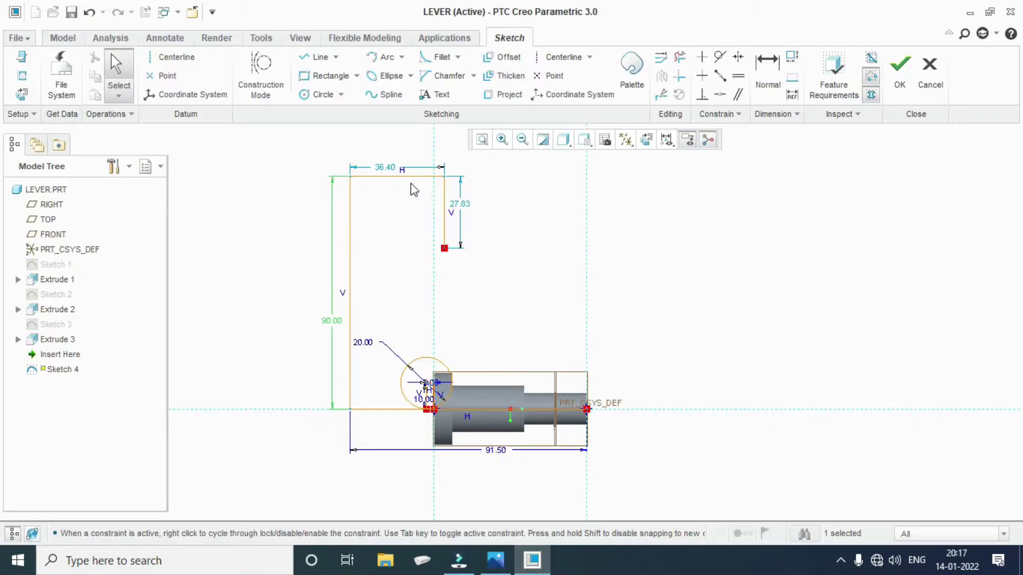
{"action": "double_click", "coordinate": [386, 169]}
{"action": "type", "text": "54."}
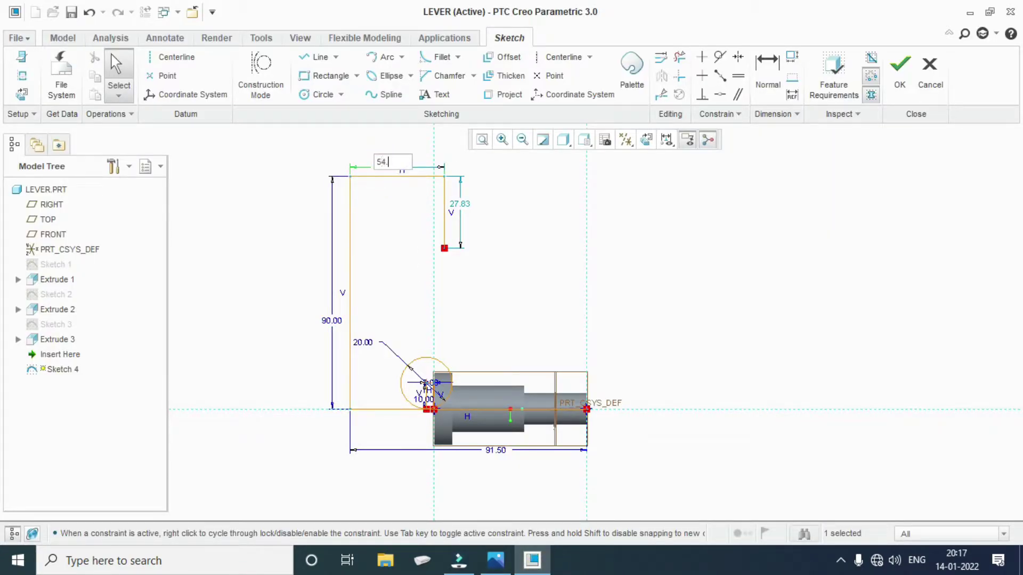
{"action": "type", "text": "5"}
{"action": "key", "text": "Return"}
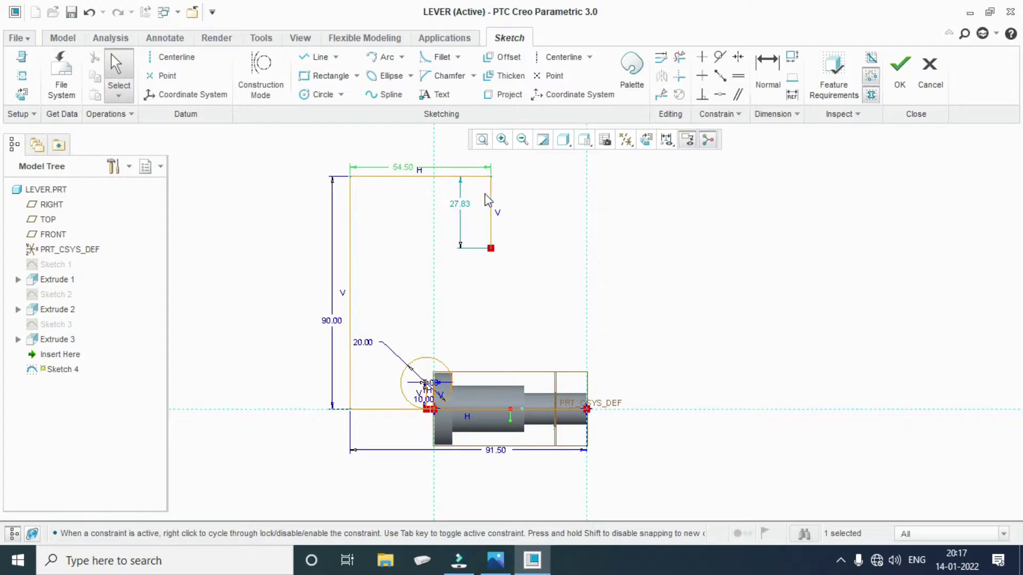
Set the short vertical drop to 25.50 and compare it with the drawing.
{"action": "double_click", "coordinate": [468, 205]}
{"action": "key", "text": "alt+Tab"}
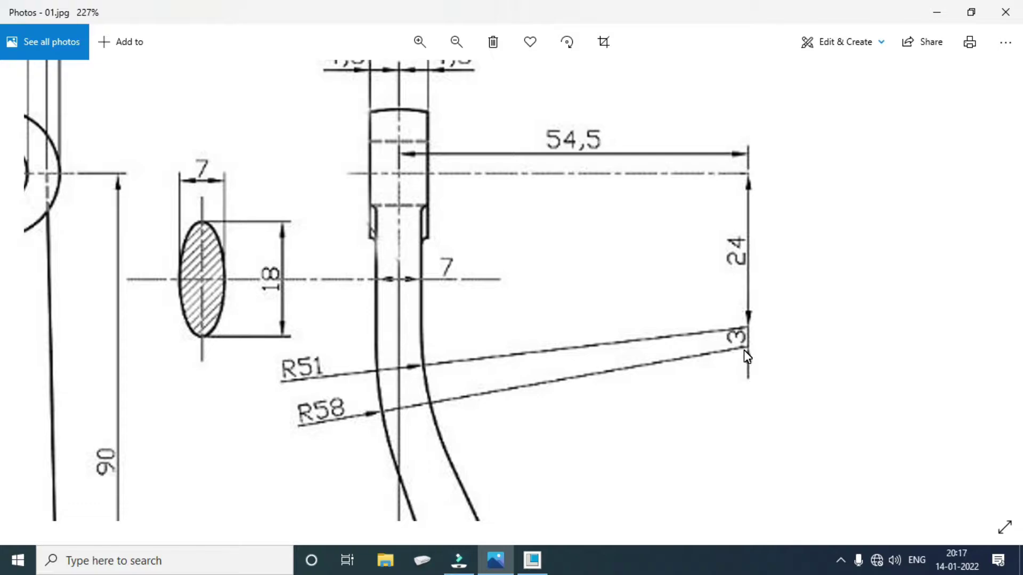
{"action": "left_click", "coordinate": [498, 566]}
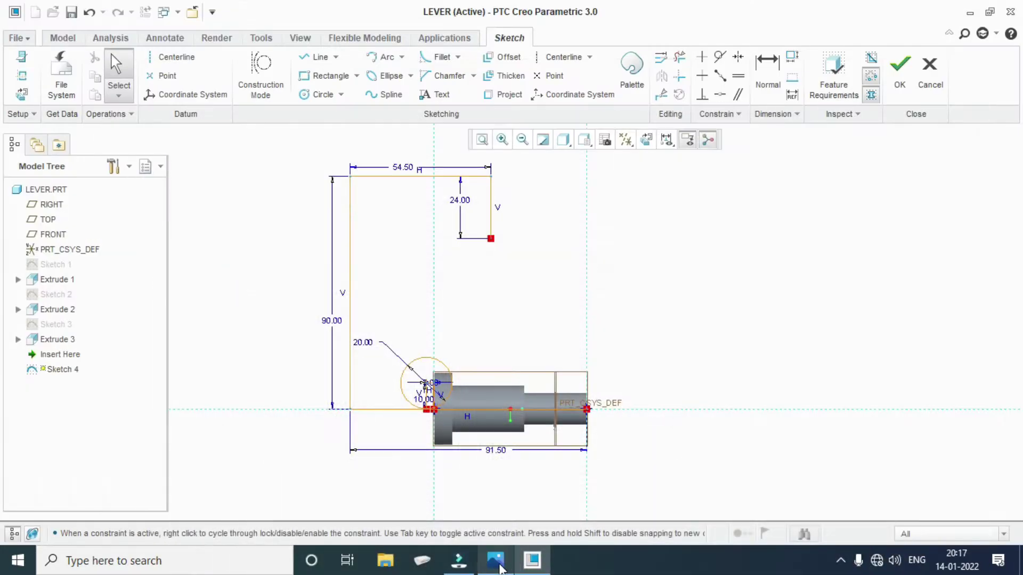
{"action": "double_click", "coordinate": [471, 200]}
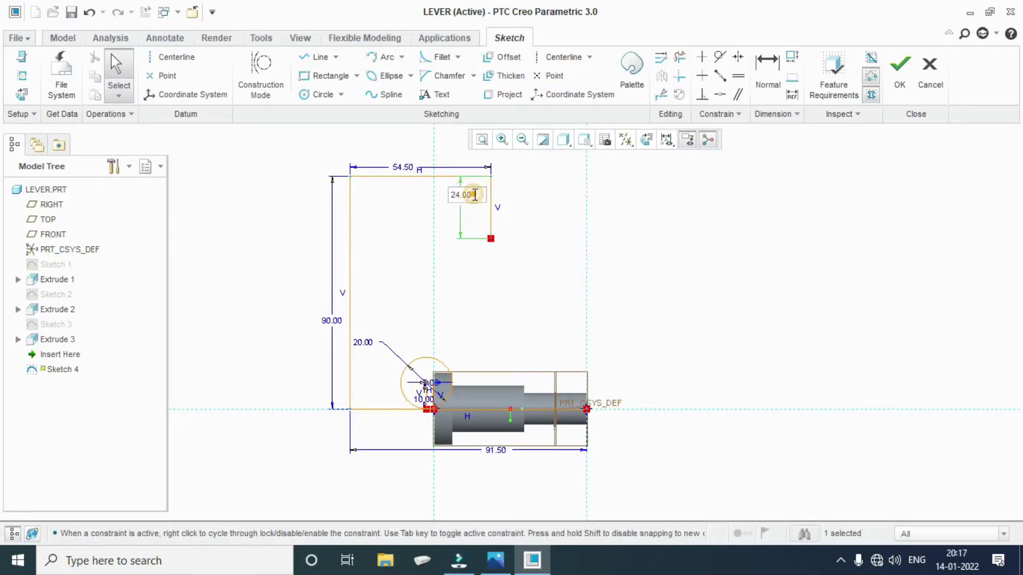
{"action": "type", "text": "+"}
{"action": "type", "text": "5"}
{"action": "key", "text": "Return"}
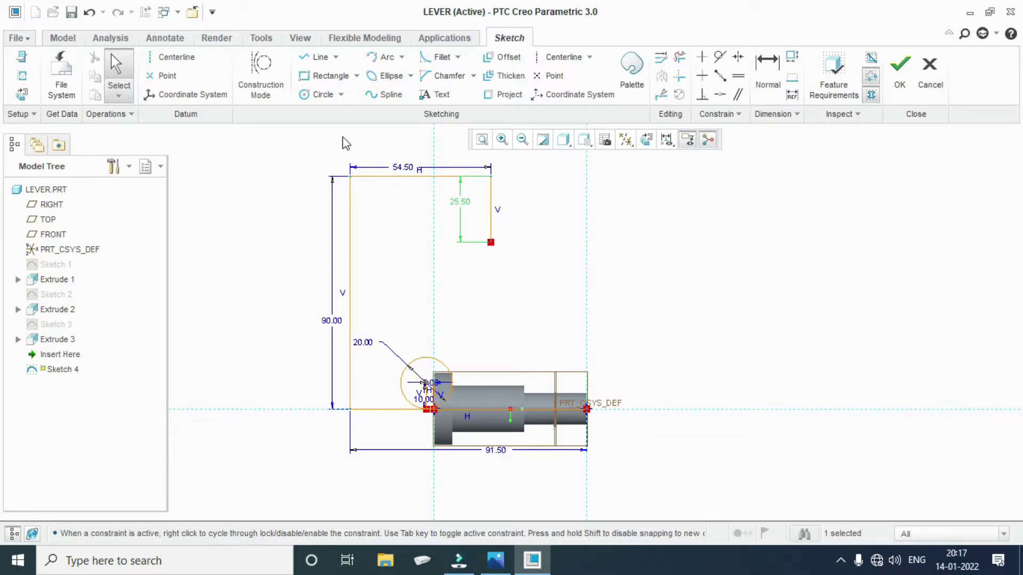
{"action": "left_click", "coordinate": [495, 560]}
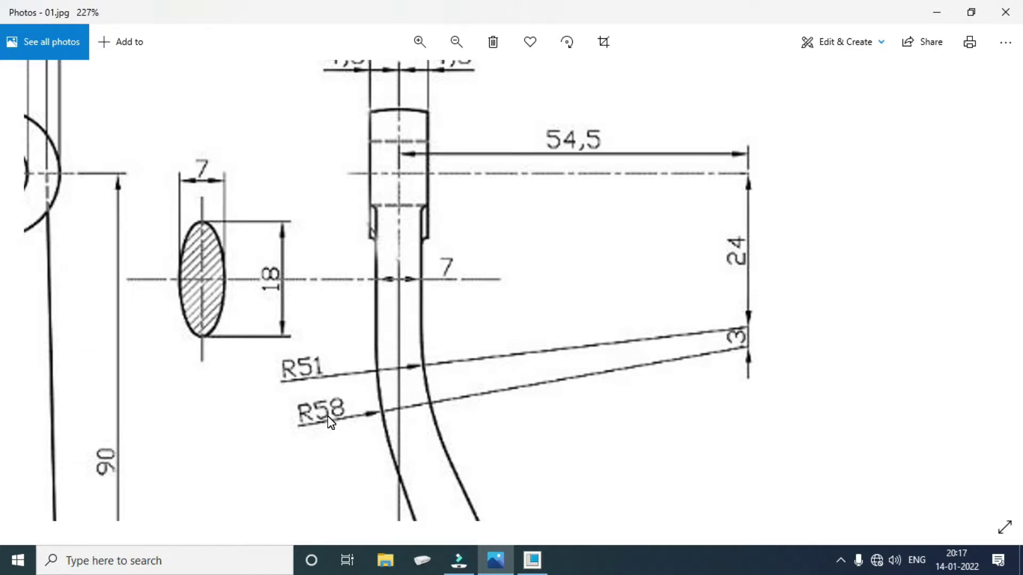
{"action": "left_click", "coordinate": [506, 563]}
Draw a large circle centred at the end of the short vertical line.
{"action": "left_click", "coordinate": [315, 95]}
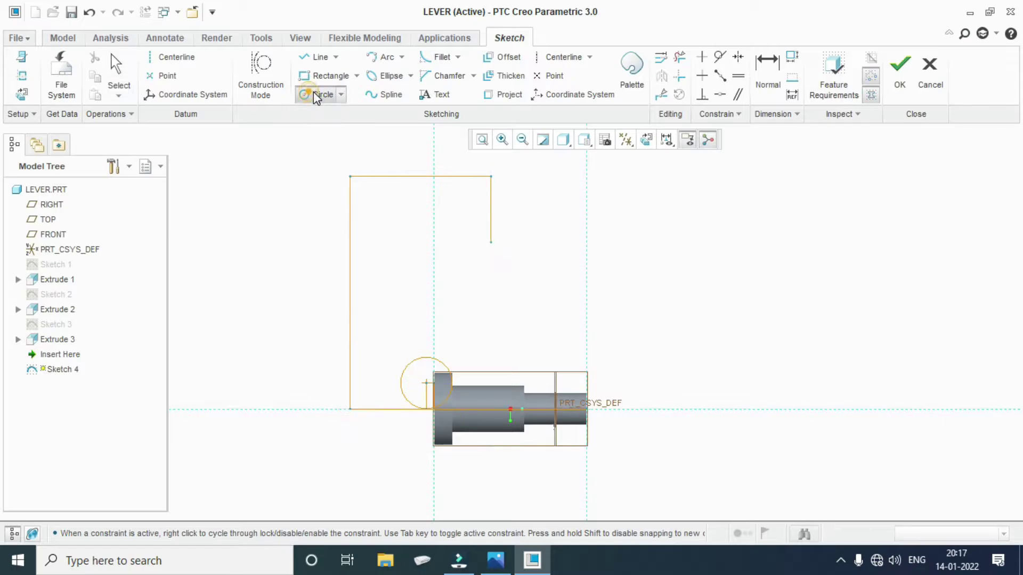
{"action": "left_click", "coordinate": [491, 243]}
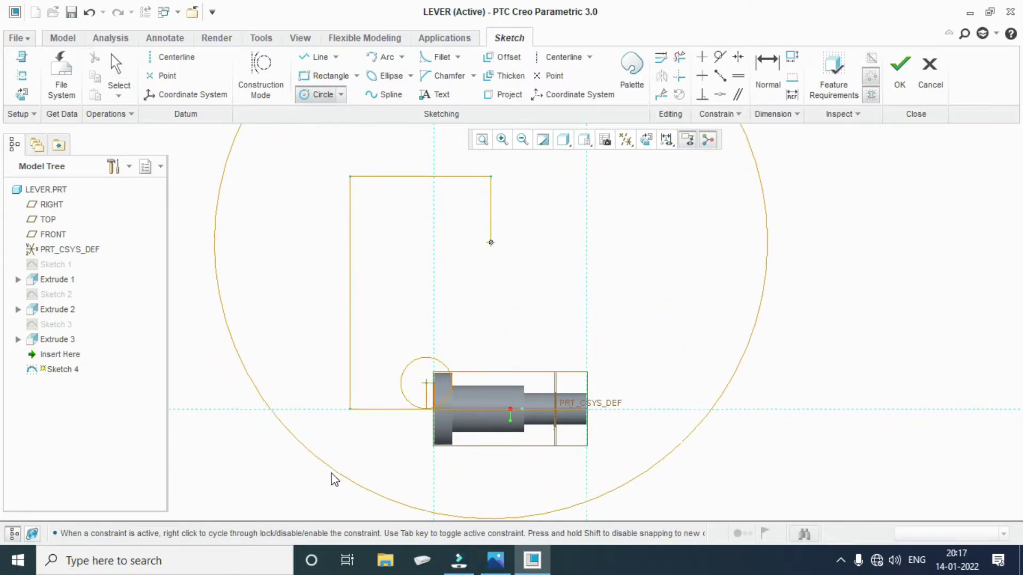
{"action": "left_click", "coordinate": [337, 475]}
{"action": "middle_click", "coordinate": [433, 421]}
{"action": "scroll", "coordinate": [432, 417], "scroll_direction": "down", "scroll_amount": 2}
{"action": "scroll", "coordinate": [373, 325], "scroll_direction": "down", "scroll_amount": 3}
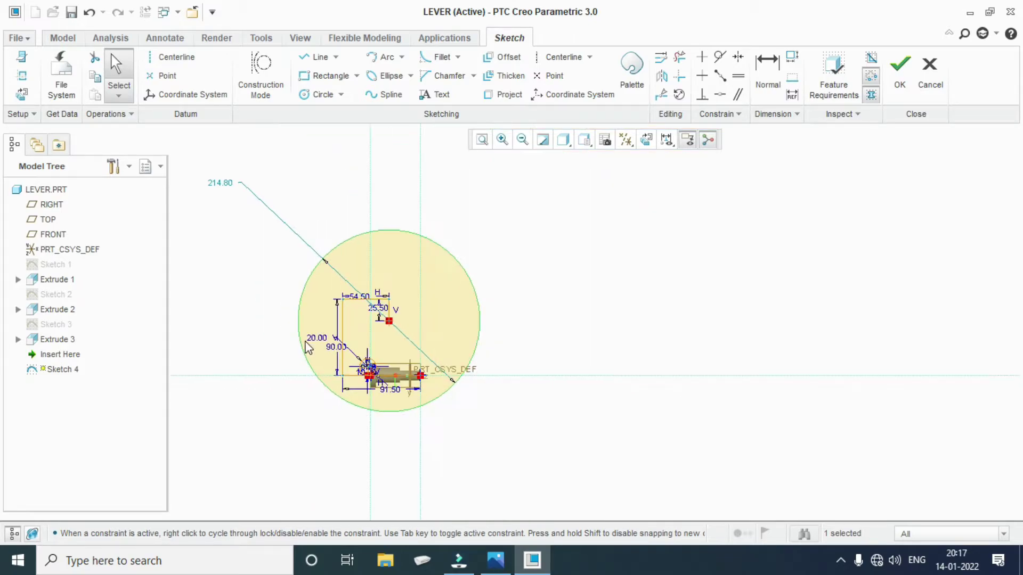
Change the circle's 214.80 dimension to 109.00 (51+58), then recentre the view.
{"action": "double_click", "coordinate": [215, 199]}
{"action": "type", "text": "51+58"}
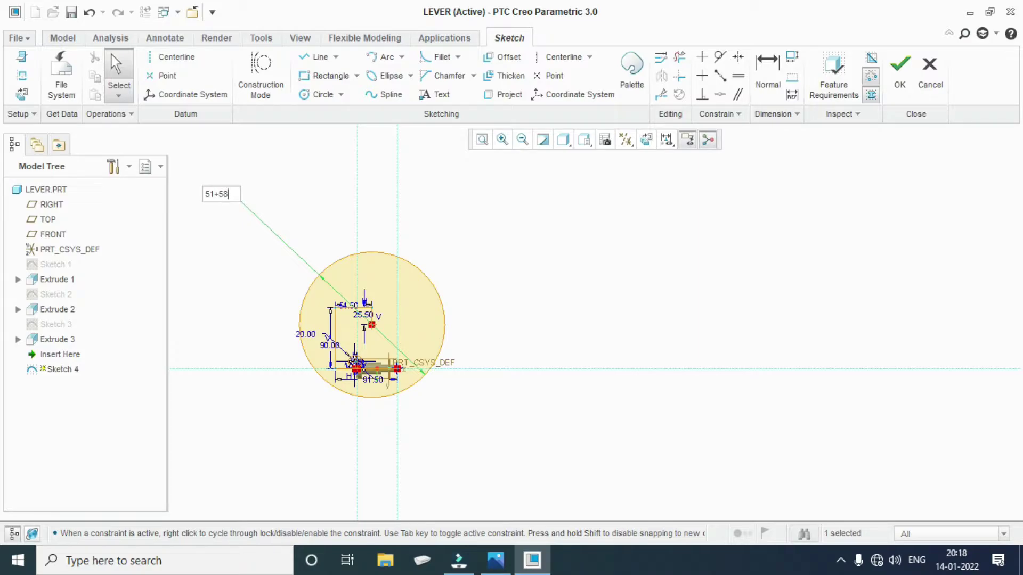
{"action": "key", "text": "Return"}
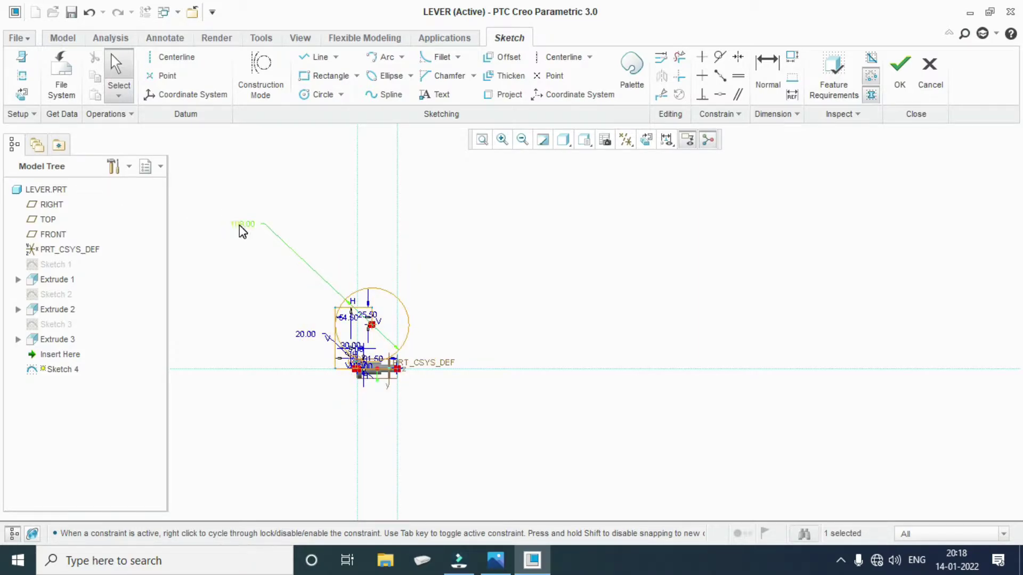
{"action": "scroll", "coordinate": [239, 229], "scroll_direction": "up", "scroll_amount": 1}
{"action": "scroll", "coordinate": [326, 279], "scroll_direction": "down", "scroll_amount": 1}
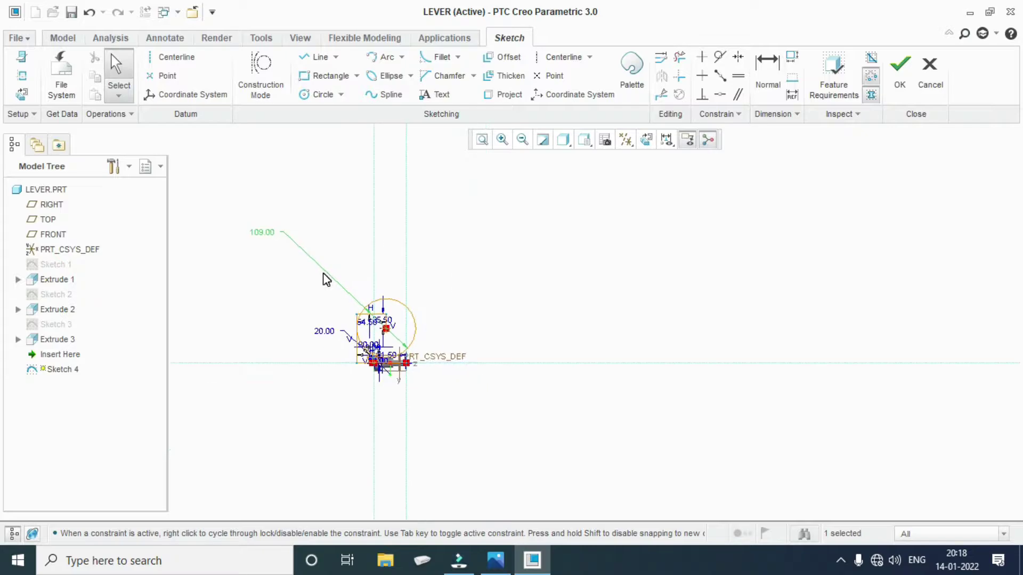
{"action": "middle_click_drag", "start_coordinate": [269, 256], "coordinate": [383, 321], "text": "shift"}
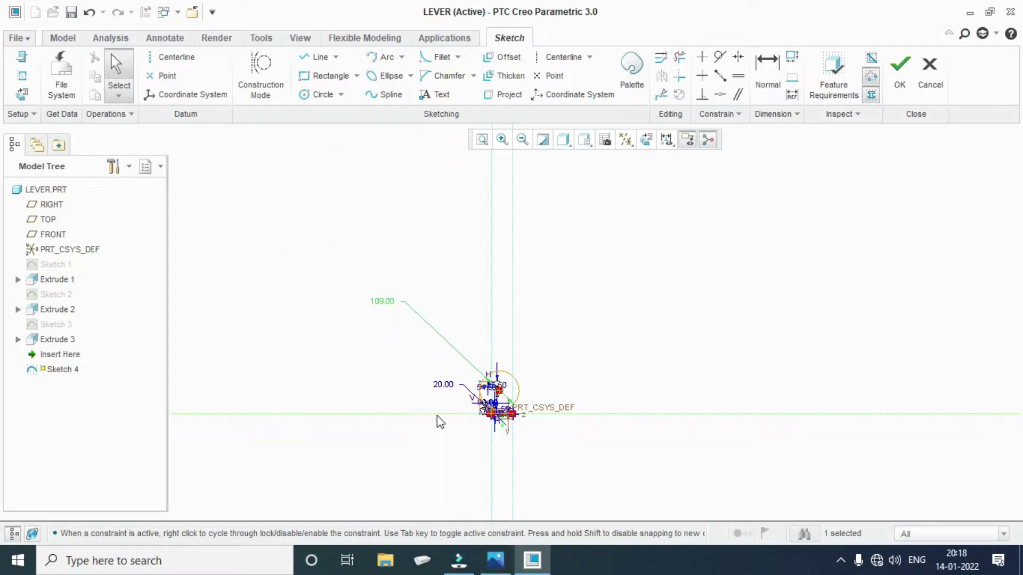
{"action": "scroll", "coordinate": [427, 335], "scroll_direction": "down", "scroll_amount": 1}
{"action": "middle_click_drag", "start_coordinate": [427, 335], "coordinate": [435, 364], "text": "shift"}
{"action": "scroll", "coordinate": [448, 383], "scroll_direction": "up", "scroll_amount": 3}
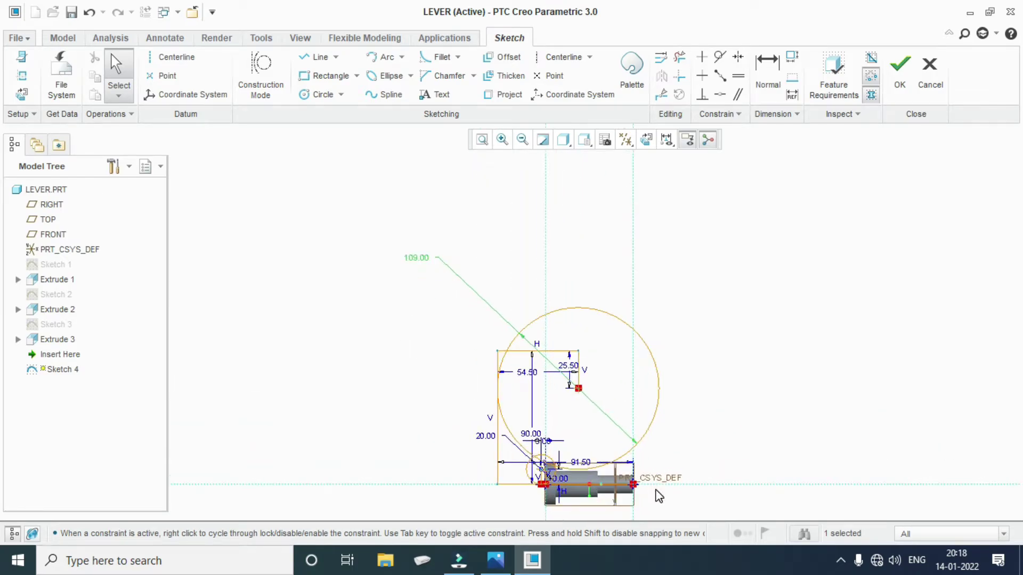
{"action": "left_click", "coordinate": [495, 560]}
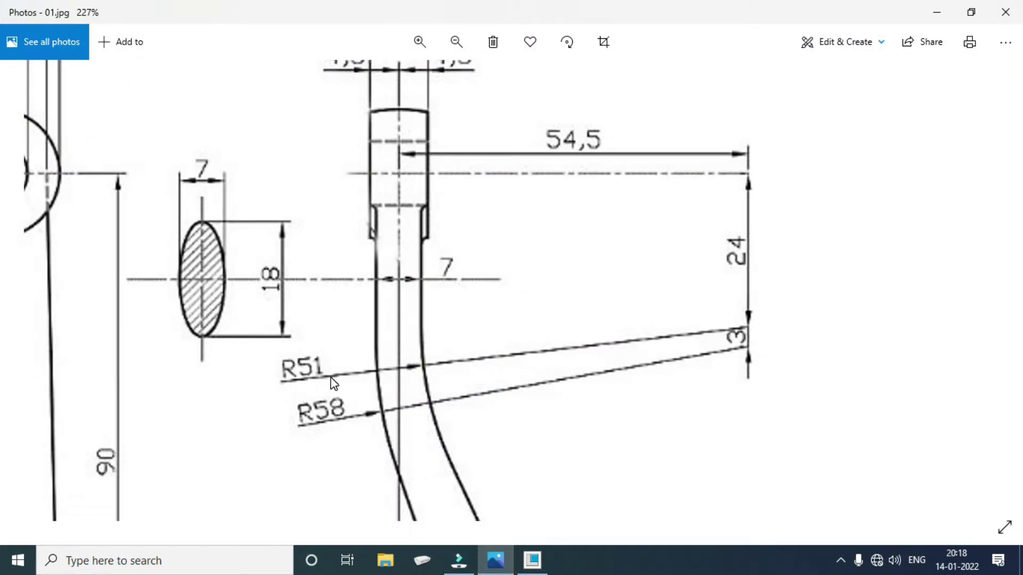
Launch Windows Calculator and add 51 + 58 to get 109.
{"action": "left_click", "coordinate": [18, 560]}
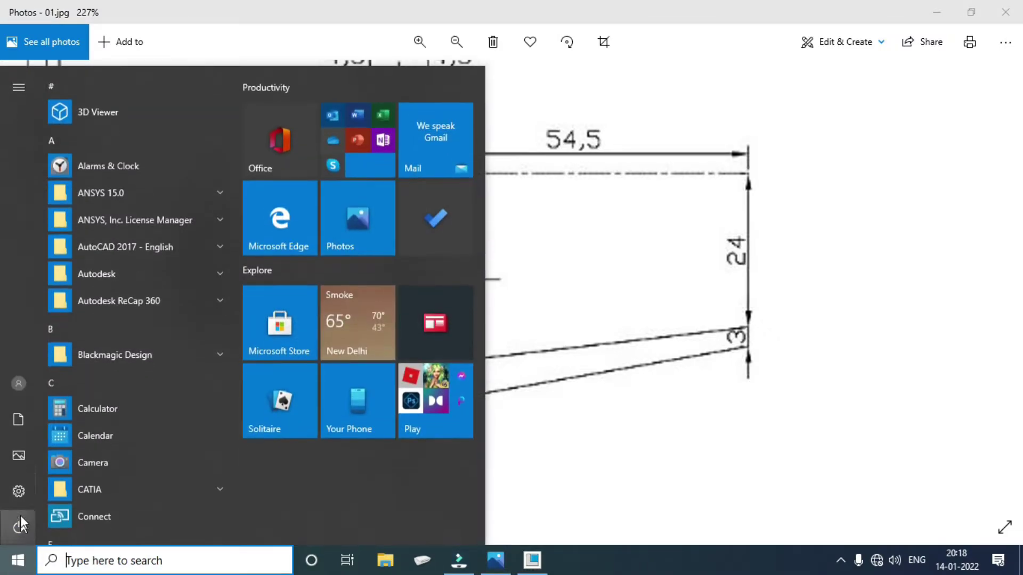
{"action": "left_click", "coordinate": [107, 415]}
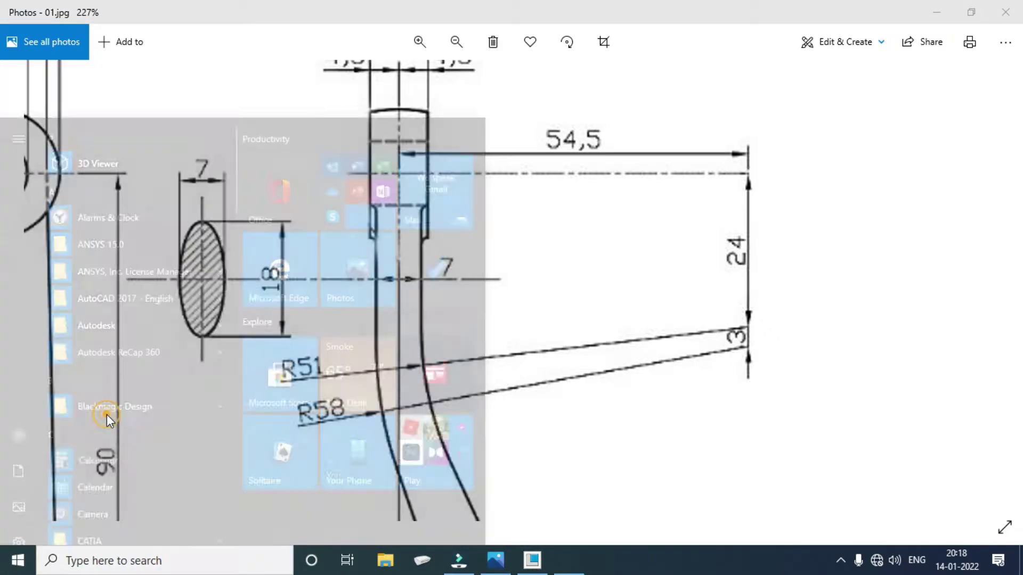
{"action": "left_click_drag", "start_coordinate": [178, 70], "coordinate": [634, 90]}
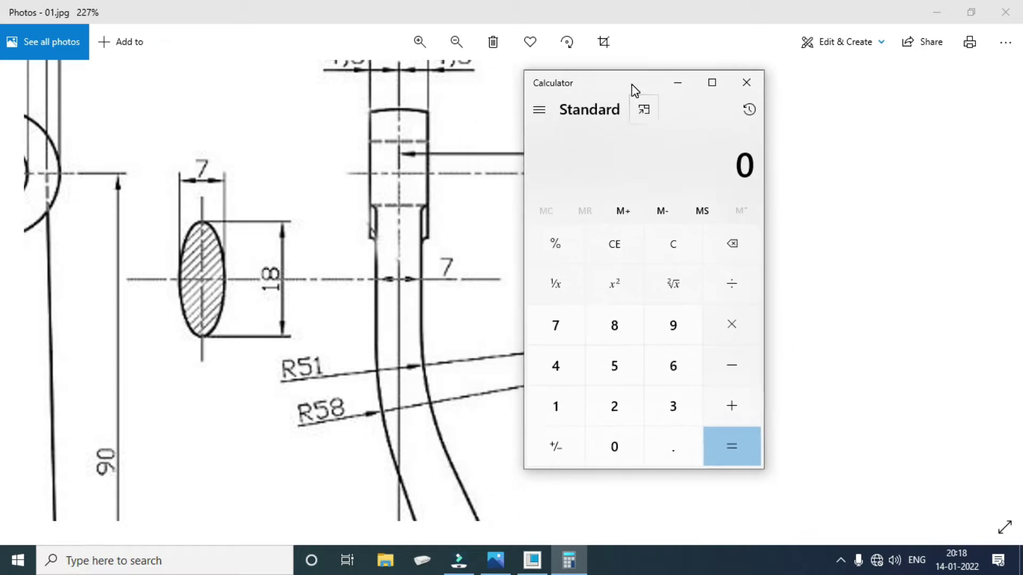
{"action": "left_click", "coordinate": [618, 376]}
{"action": "left_click", "coordinate": [565, 406]}
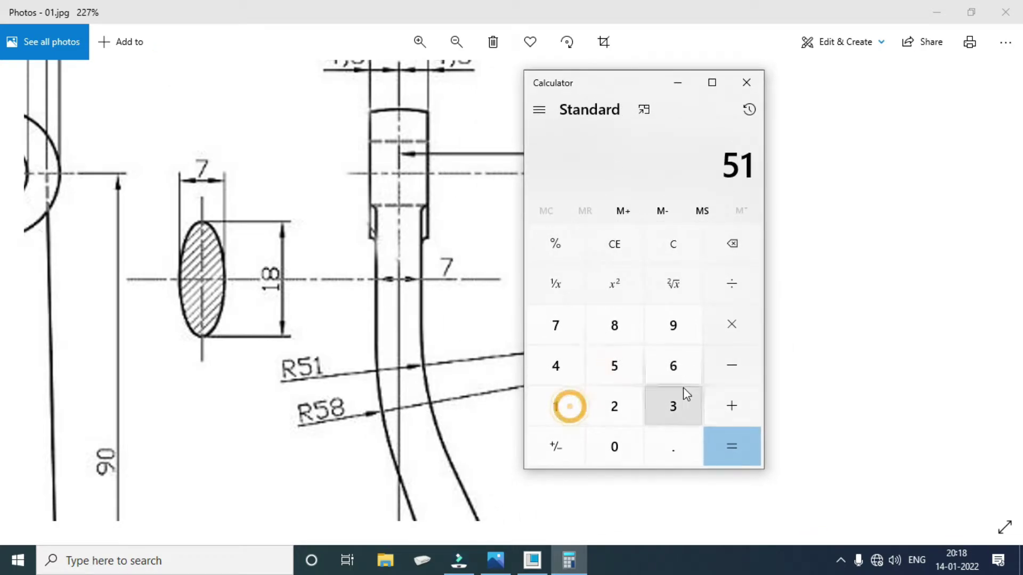
{"action": "left_click", "coordinate": [616, 366]}
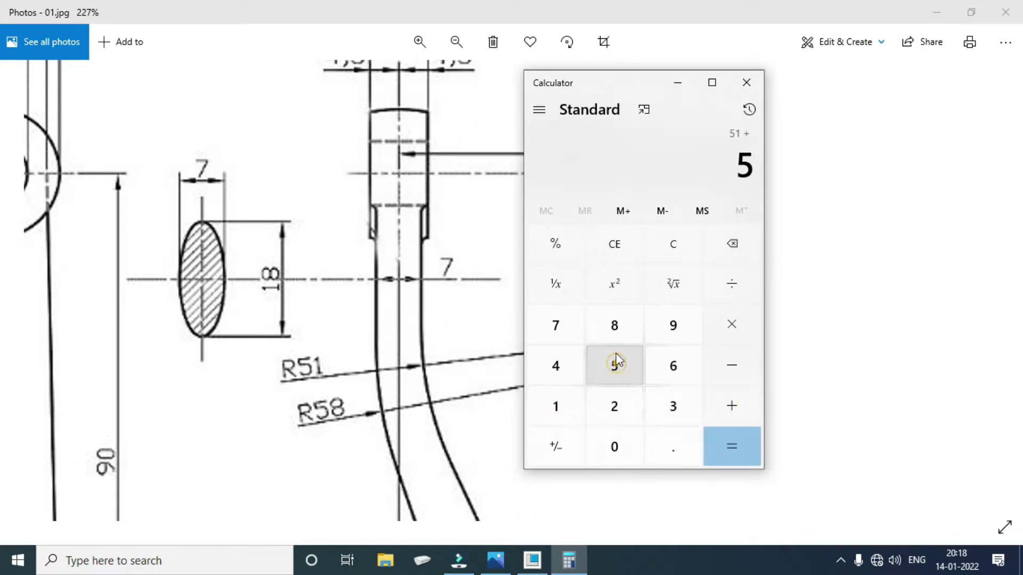
{"action": "left_click", "coordinate": [614, 330]}
{"action": "left_click", "coordinate": [728, 441]}
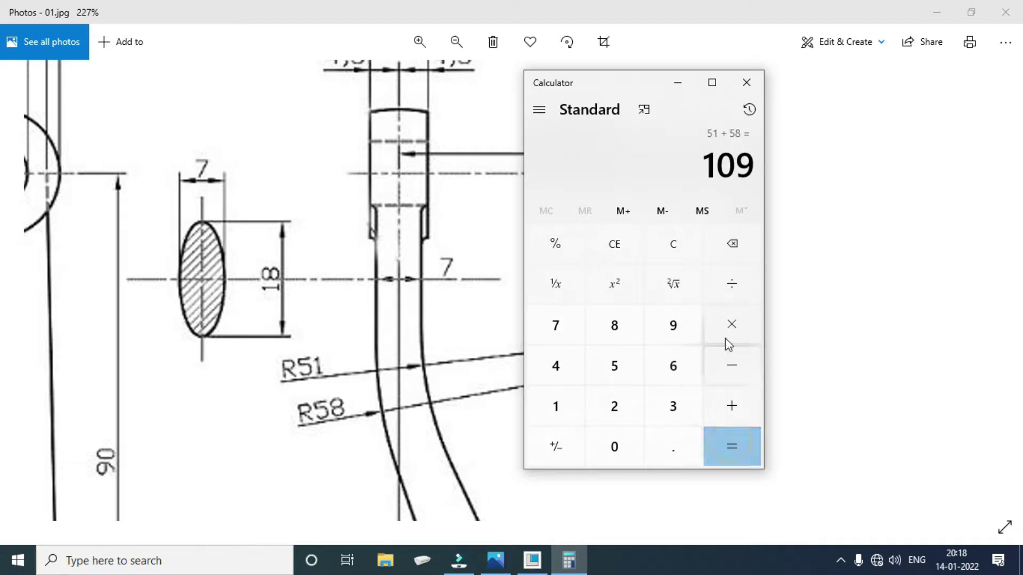
Halve 109 to 54.5, double it back to 109, and minimize Calculator.
{"action": "left_click", "coordinate": [736, 297]}
{"action": "left_click", "coordinate": [614, 406]}
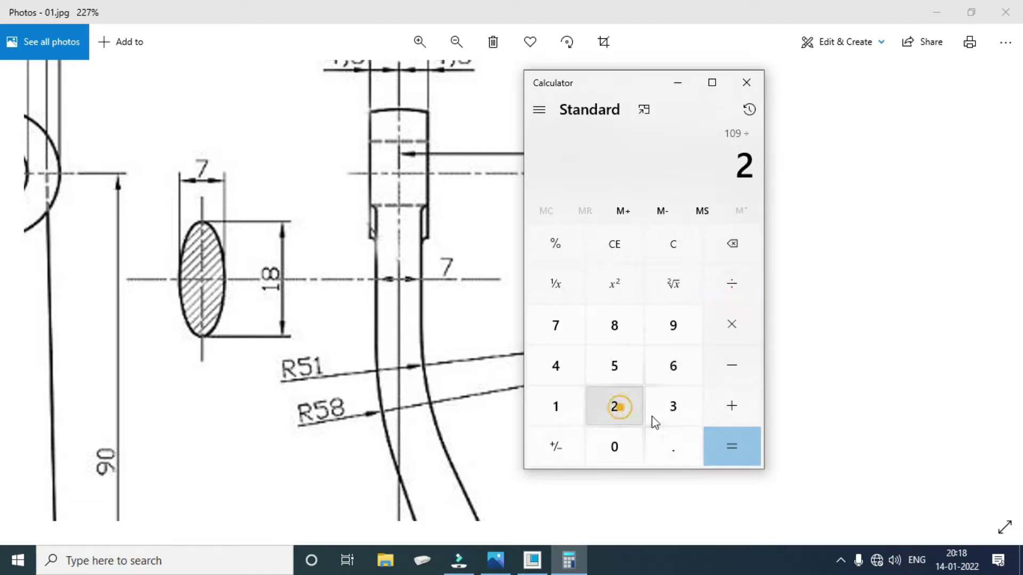
{"action": "left_click", "coordinate": [731, 446]}
{"action": "left_click", "coordinate": [735, 323]}
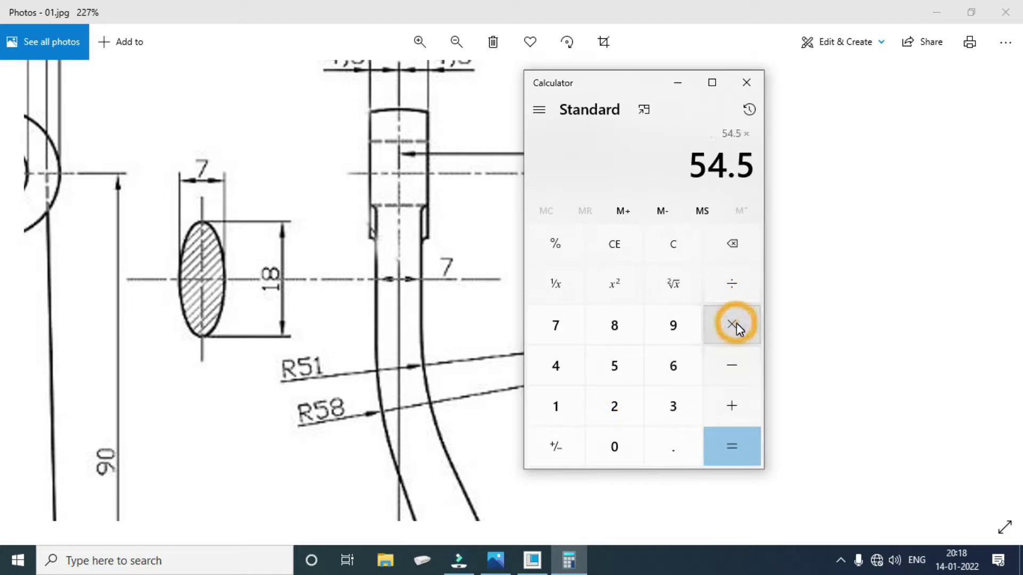
{"action": "left_click", "coordinate": [638, 413]}
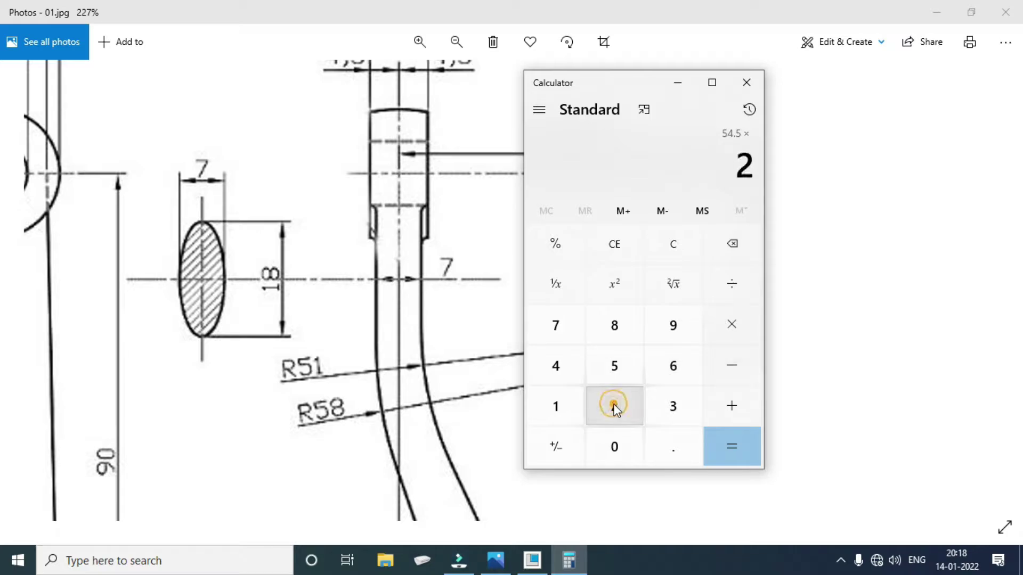
{"action": "left_click", "coordinate": [731, 447]}
{"action": "left_click", "coordinate": [678, 82]}
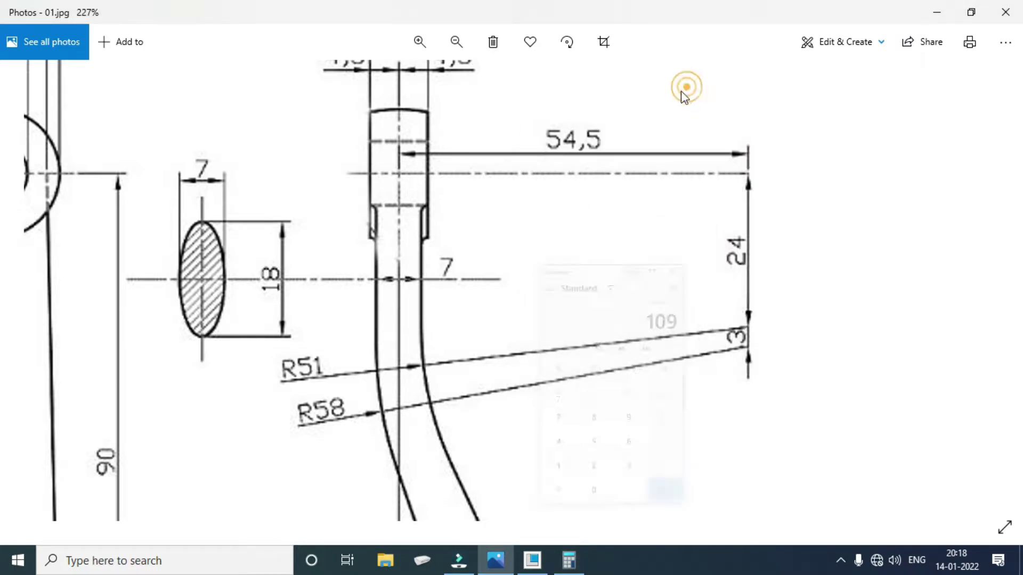
Return to the lever sketch and deselect the 109.00 dimension.
{"action": "left_click", "coordinate": [532, 559]}
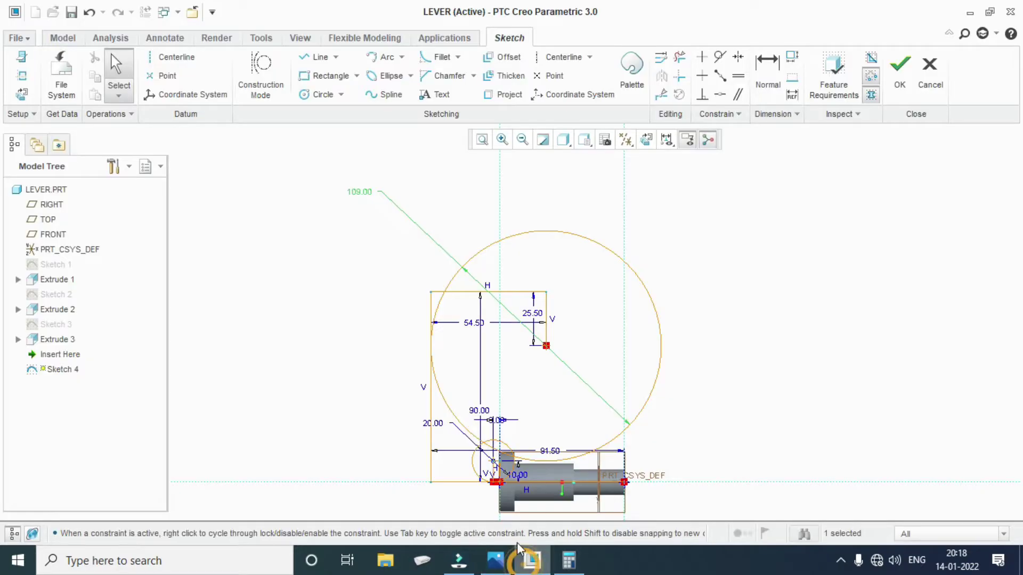
{"action": "left_click", "coordinate": [349, 205]}
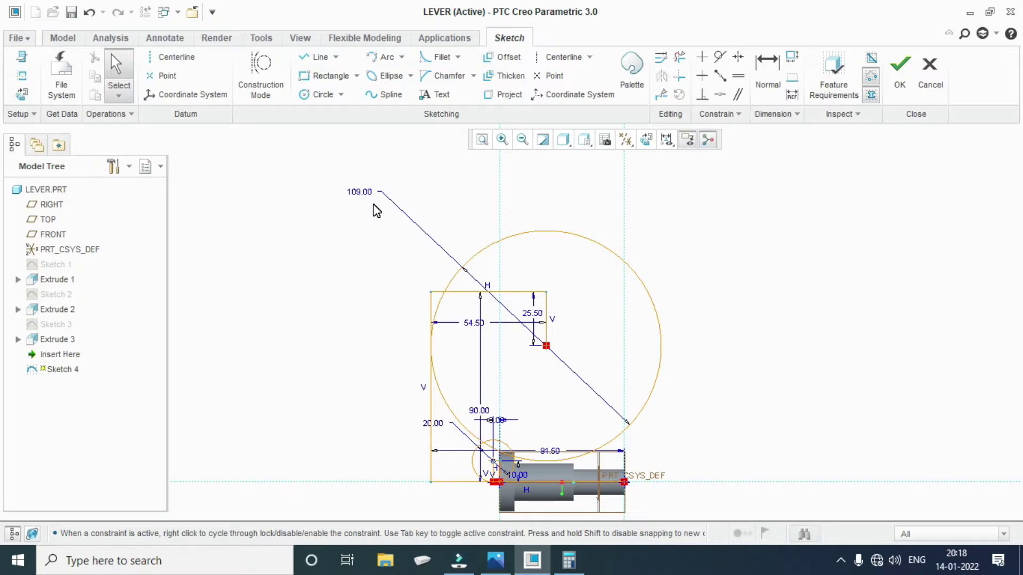
{"action": "scroll", "coordinate": [482, 480], "scroll_direction": "up", "scroll_amount": 2}
{"action": "scroll", "coordinate": [482, 480], "scroll_direction": "down", "scroll_amount": 1}
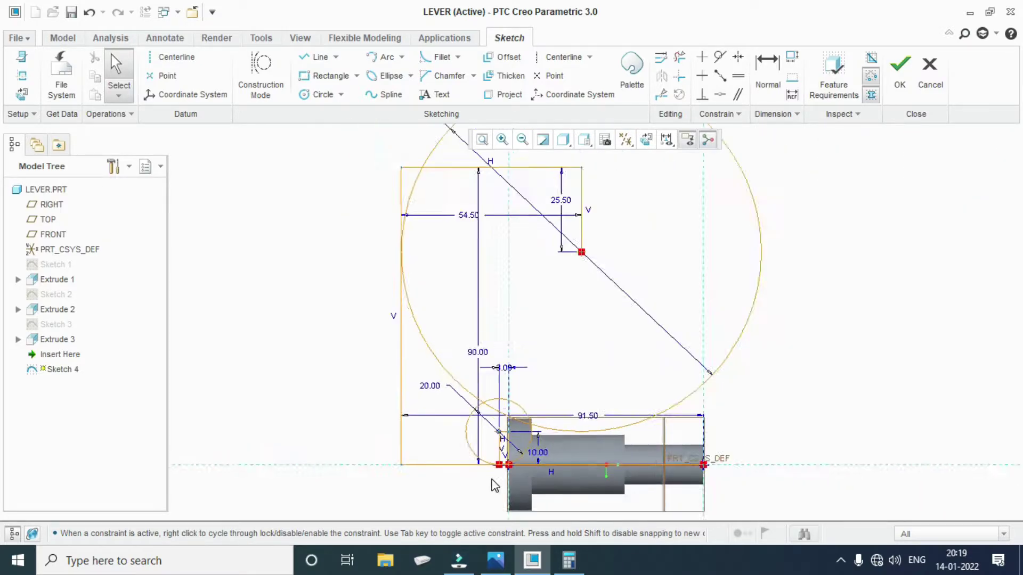
{"action": "scroll", "coordinate": [497, 455], "scroll_direction": "up", "scroll_amount": 1}
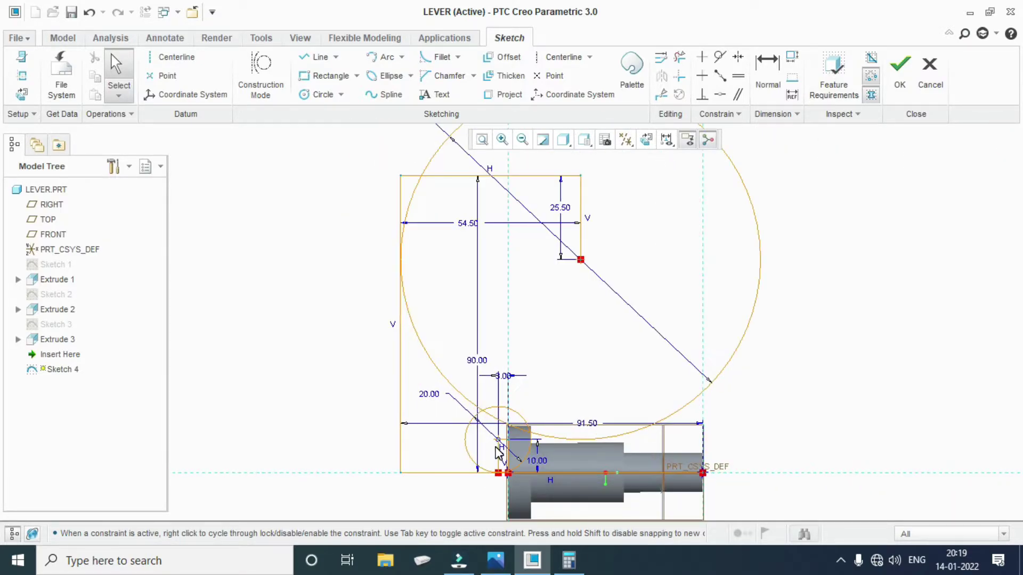
Draw a Line Tangent from the large 109.00 circle to the small 20.00 circle.
{"action": "left_click", "coordinate": [318, 57]}
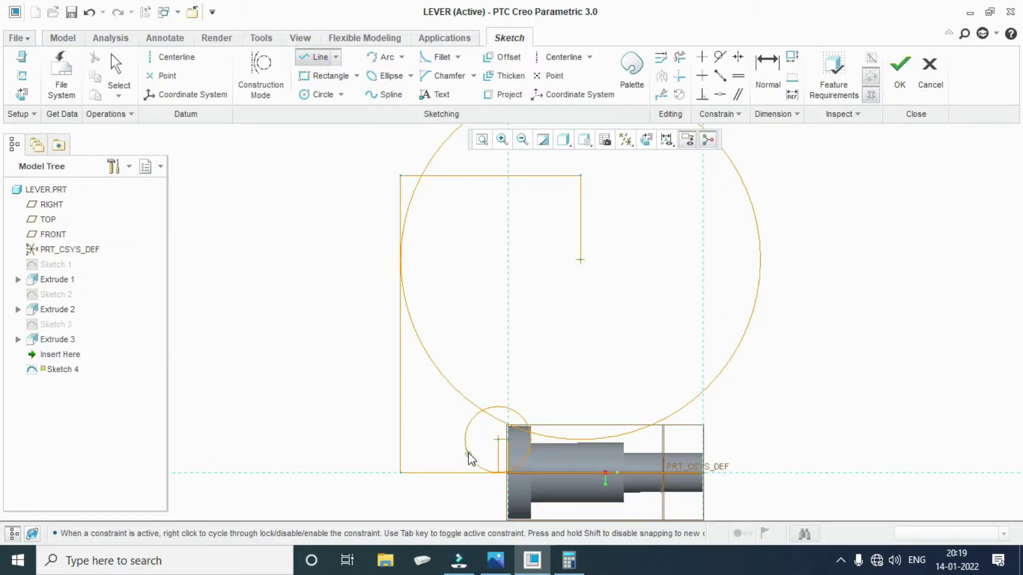
{"action": "left_click", "coordinate": [336, 57]}
{"action": "left_click", "coordinate": [334, 89]}
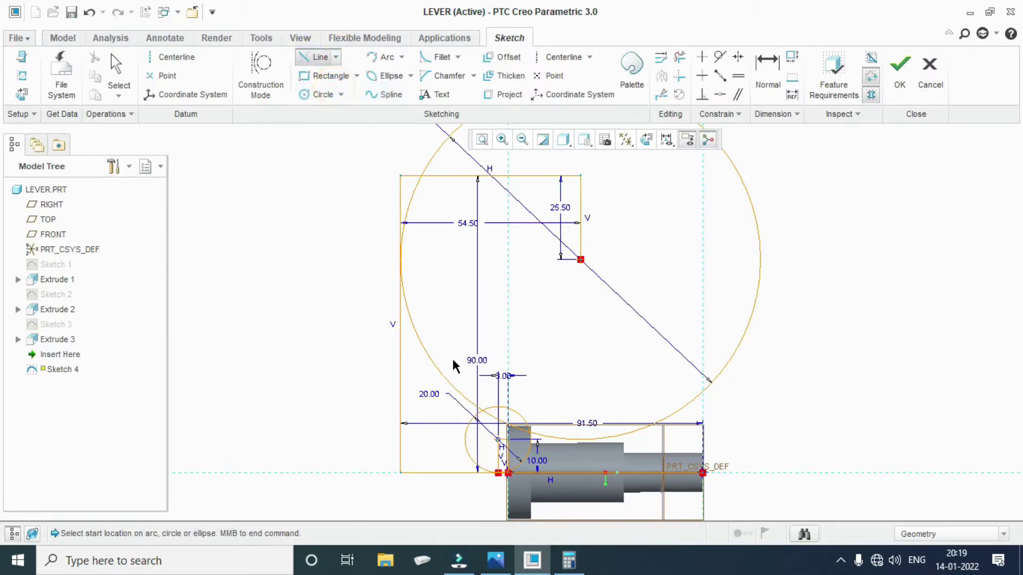
{"action": "left_click", "coordinate": [422, 353]}
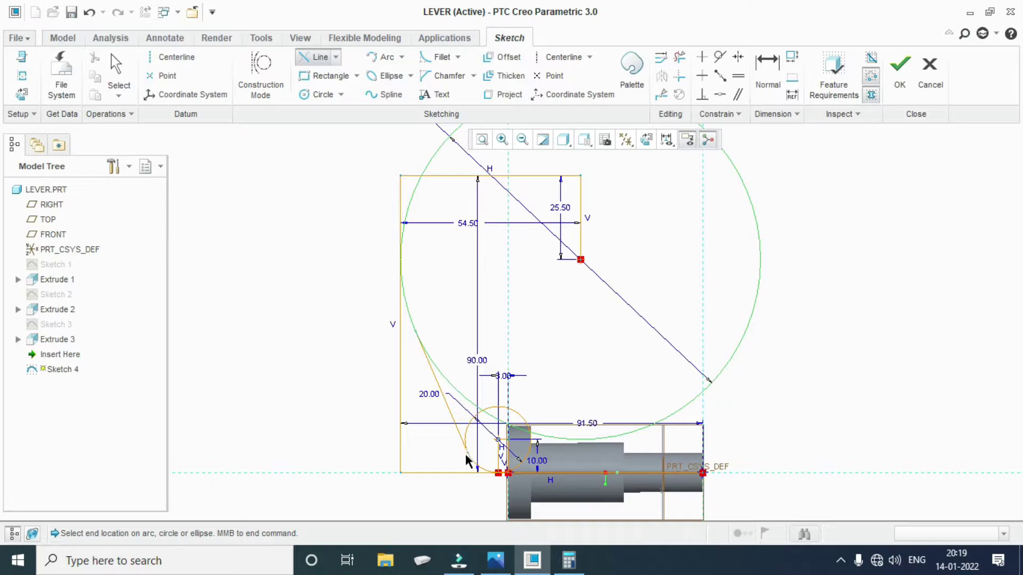
{"action": "left_click", "coordinate": [468, 453]}
{"action": "middle_click", "coordinate": [465, 450]}
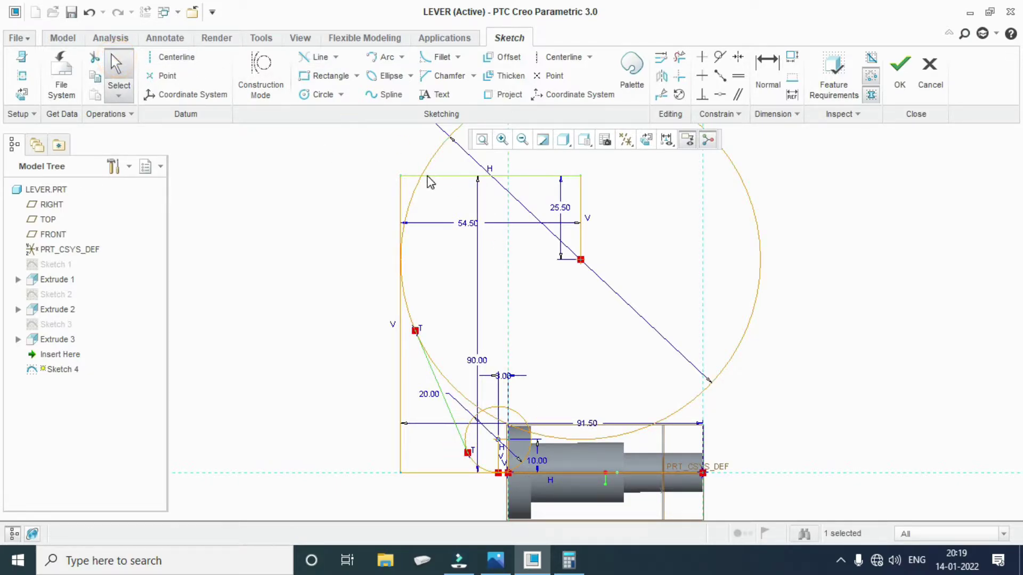
{"action": "scroll", "coordinate": [475, 267], "scroll_direction": "up", "scroll_amount": 1}
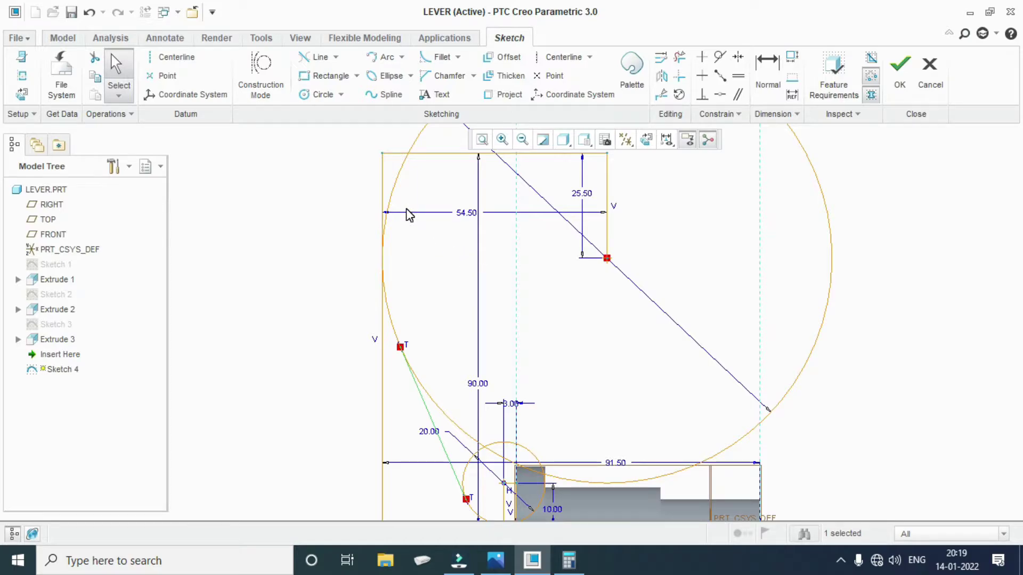
{"action": "scroll", "coordinate": [371, 232], "scroll_direction": "down", "scroll_amount": 1}
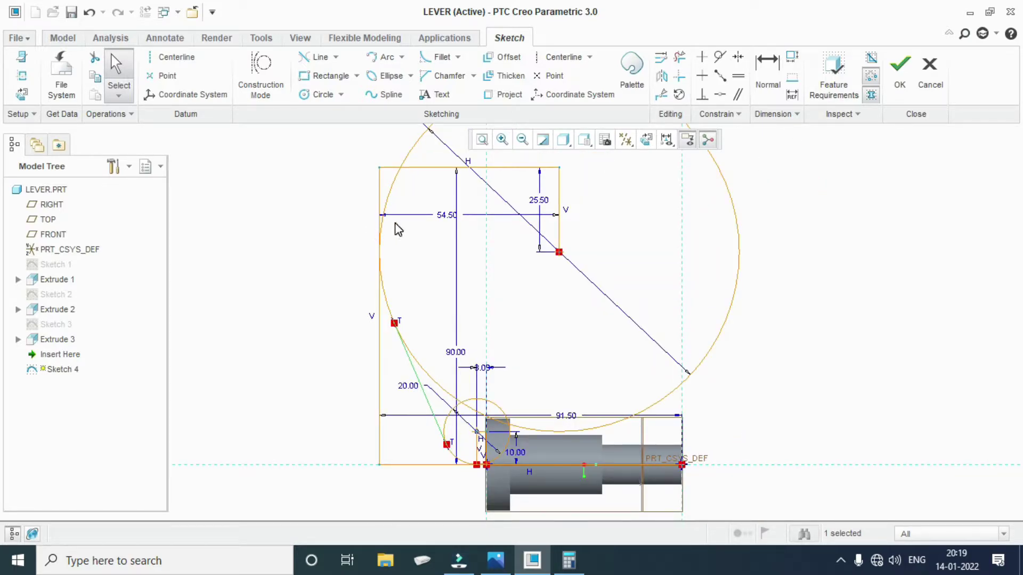
{"action": "scroll", "coordinate": [396, 228], "scroll_direction": "up", "scroll_amount": 1}
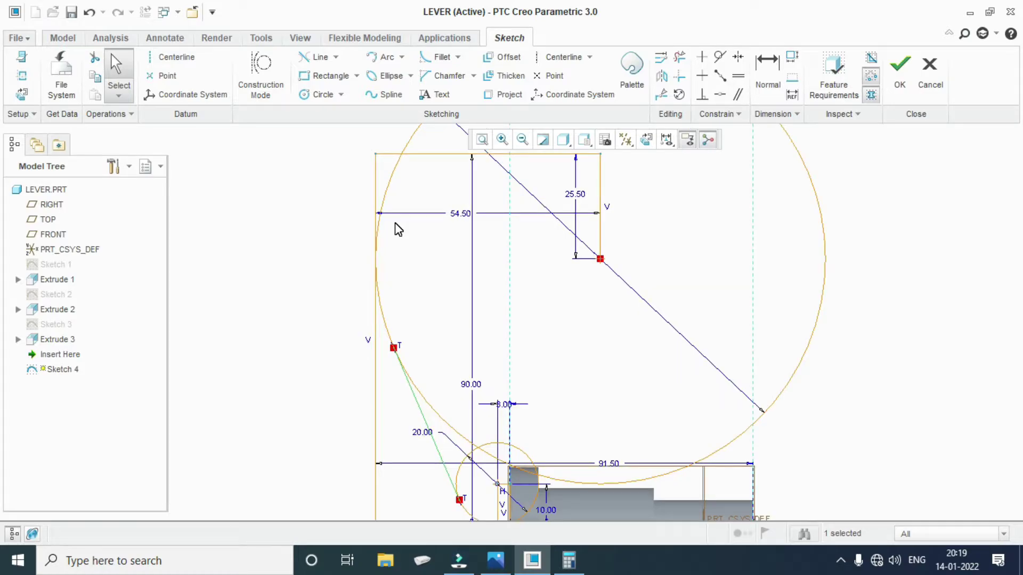
Delete an unwanted segment and the large circle's left arc.
{"action": "left_click", "coordinate": [679, 59]}
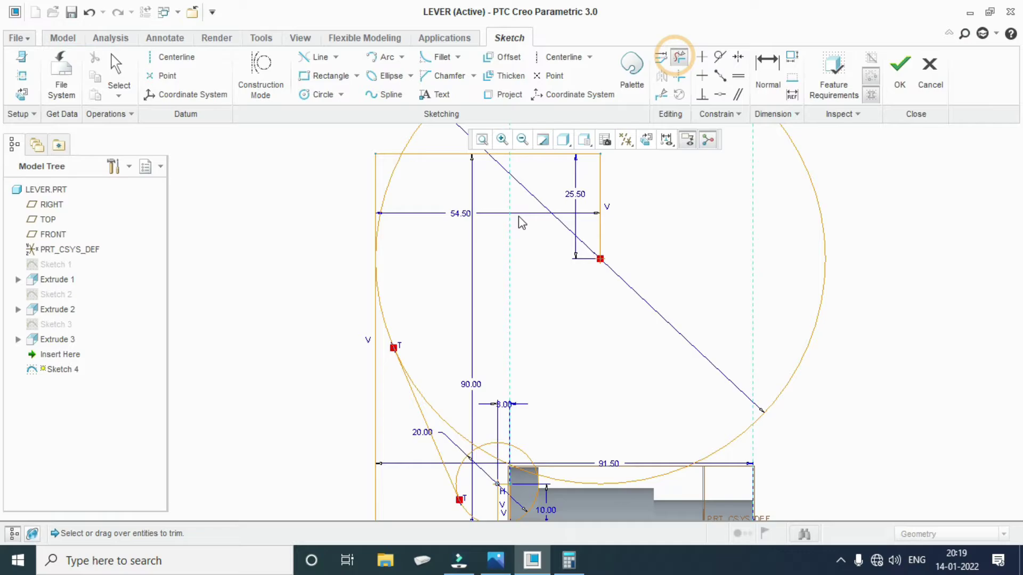
{"action": "left_click", "coordinate": [437, 426]}
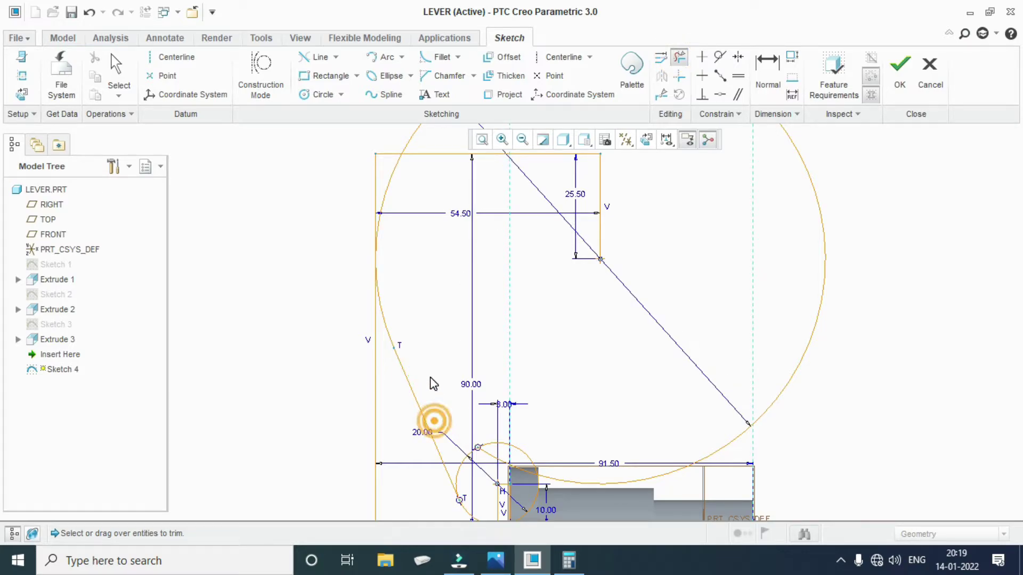
{"action": "left_click", "coordinate": [386, 219]}
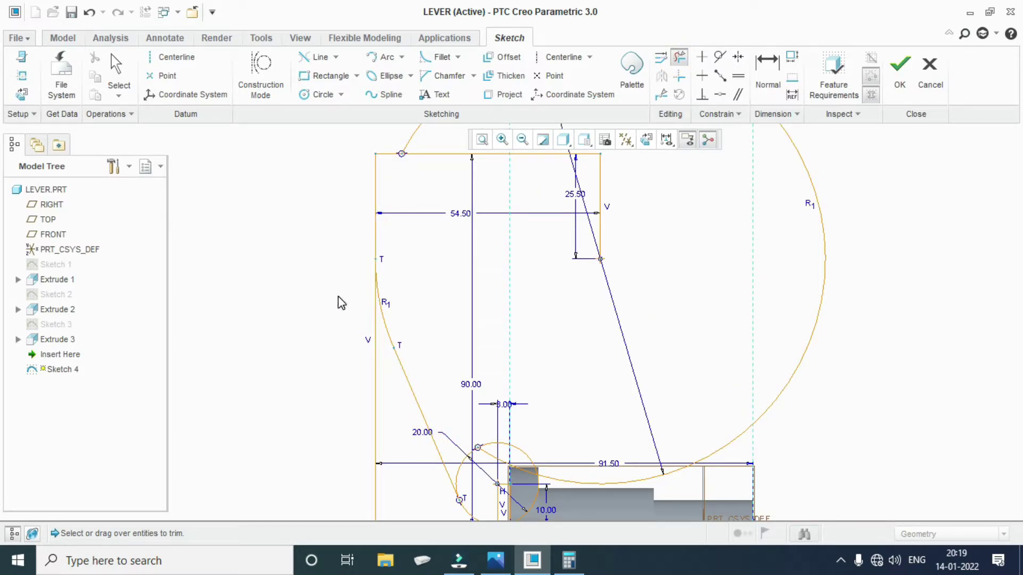
{"action": "scroll", "coordinate": [376, 320], "scroll_direction": "down", "scroll_amount": 2}
{"action": "scroll", "coordinate": [449, 449], "scroll_direction": "up", "scroll_amount": 3}
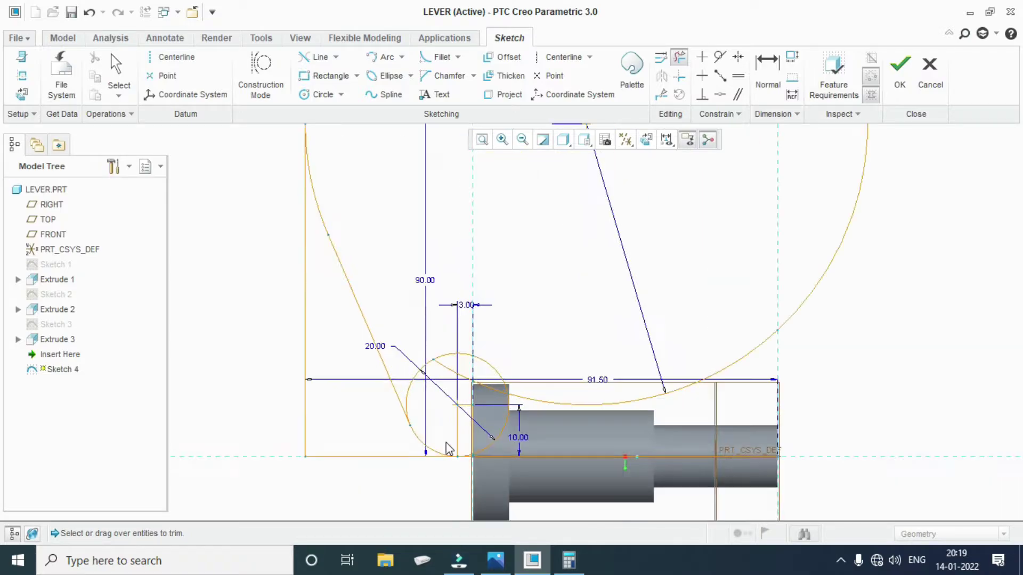
{"action": "scroll", "coordinate": [468, 479], "scroll_direction": "up", "scroll_amount": 2}
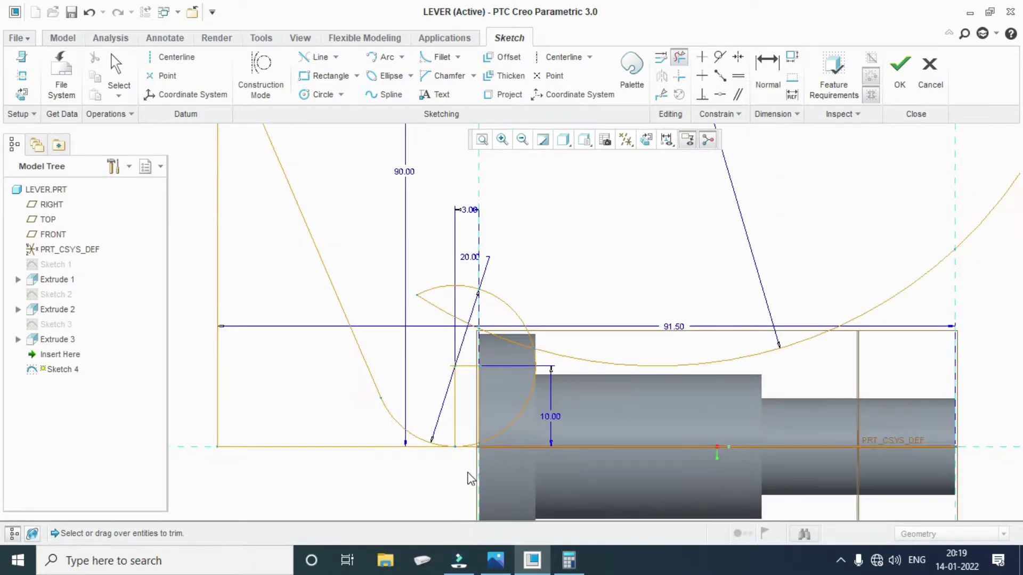
{"action": "scroll", "coordinate": [480, 469], "scroll_direction": "up", "scroll_amount": 2}
{"action": "scroll", "coordinate": [493, 470], "scroll_direction": "up", "scroll_amount": 3}
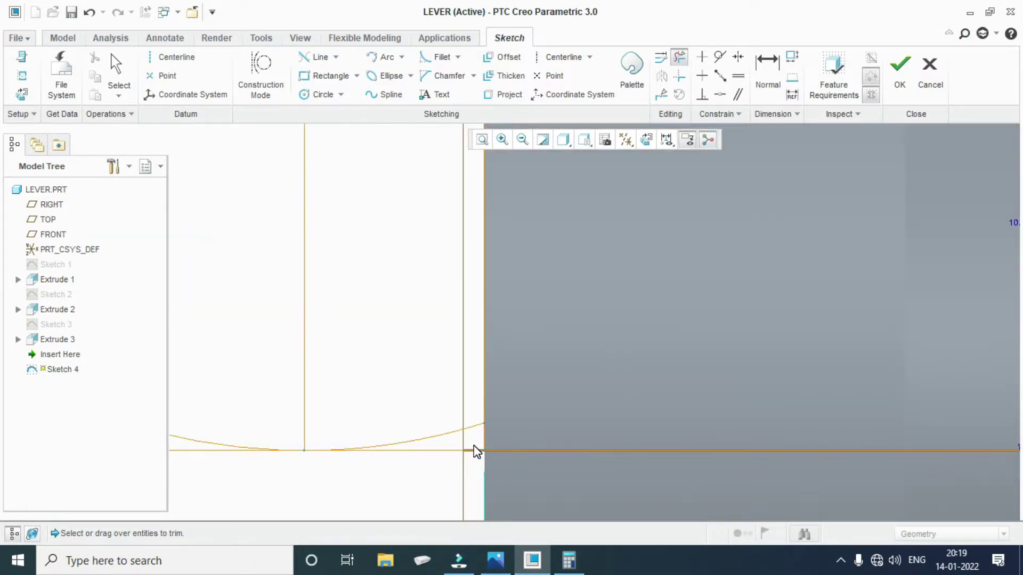
{"action": "scroll", "coordinate": [447, 441], "scroll_direction": "down", "scroll_amount": 2}
{"action": "middle_click", "coordinate": [518, 464]}
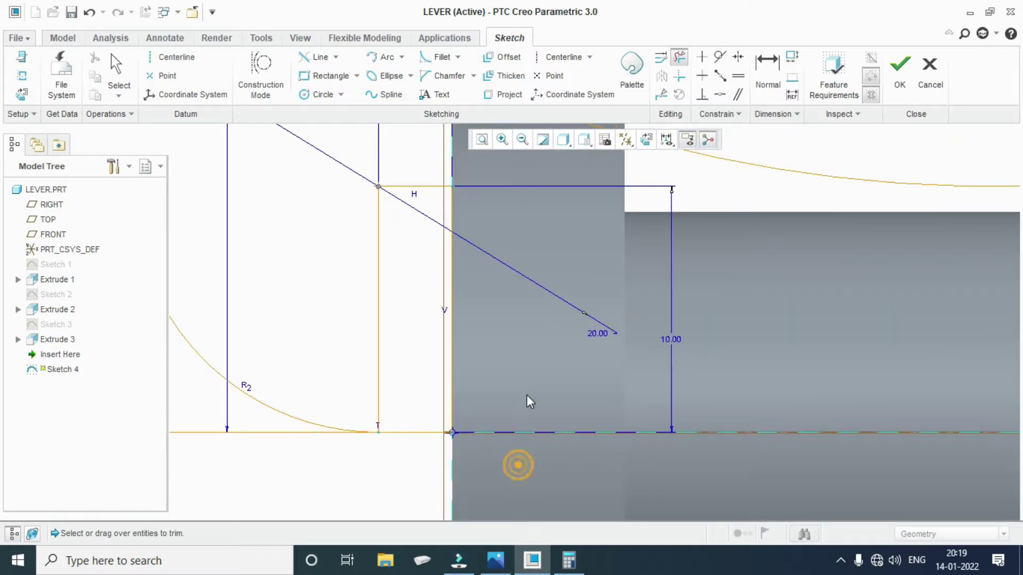
Trim the arc over the shaft, the rectangle's right side, the top line's right part and the vertical above the tangent point.
{"action": "scroll", "coordinate": [446, 483], "scroll_direction": "down", "scroll_amount": 2}
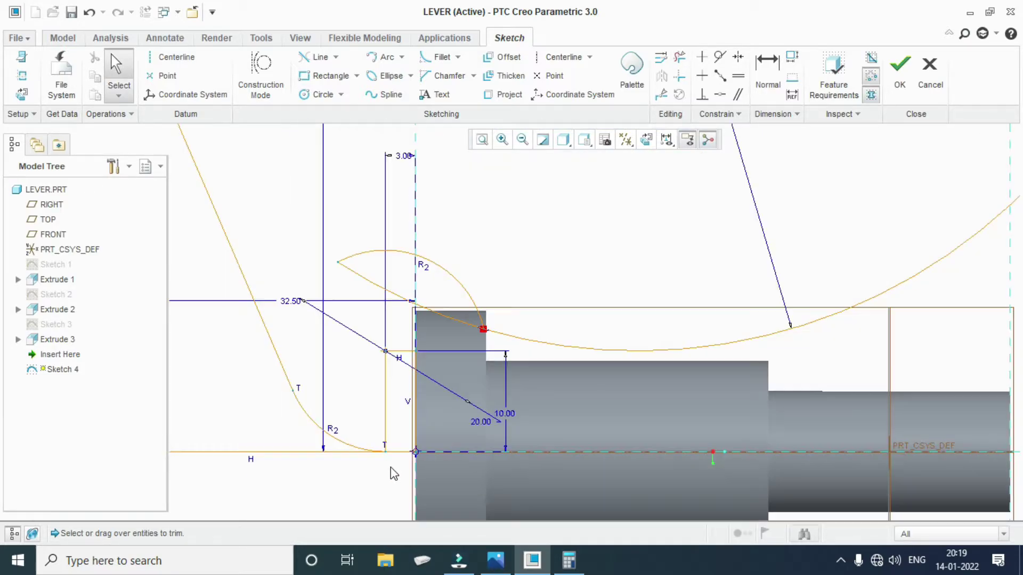
{"action": "left_click", "coordinate": [303, 453]}
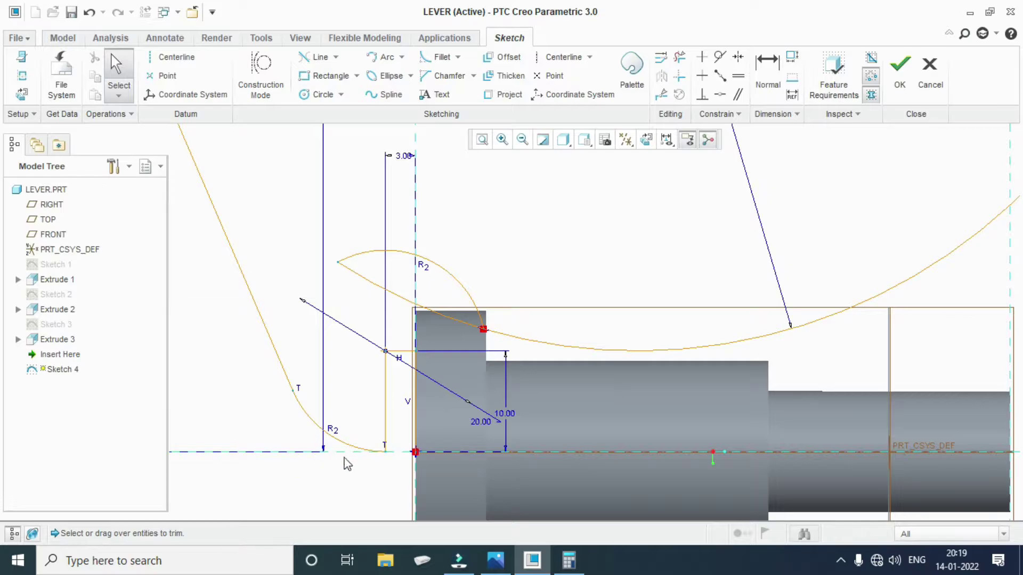
{"action": "scroll", "coordinate": [410, 463], "scroll_direction": "down", "scroll_amount": 2}
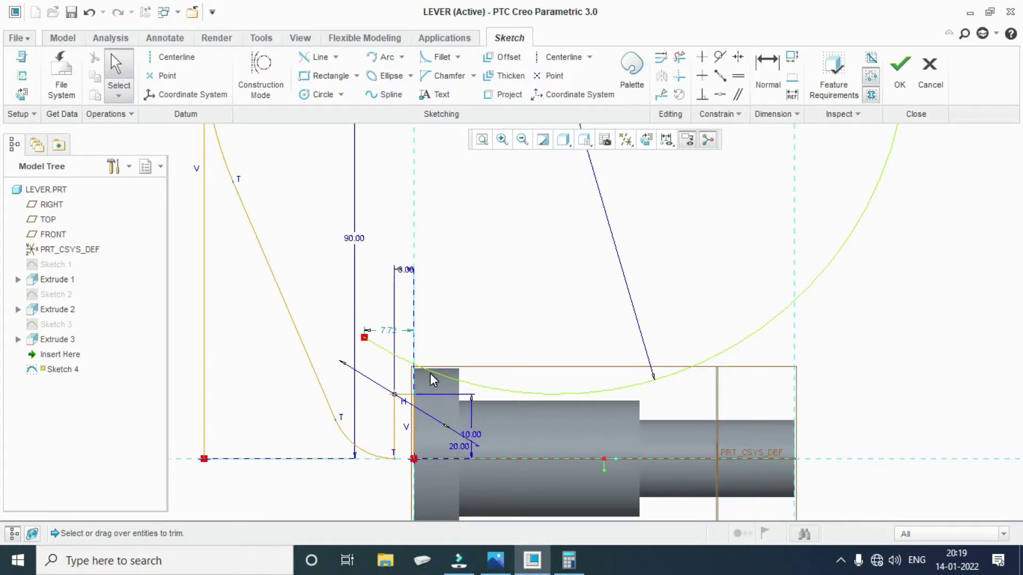
{"action": "left_click", "coordinate": [430, 373]}
{"action": "scroll", "coordinate": [428, 462], "scroll_direction": "down", "scroll_amount": 2}
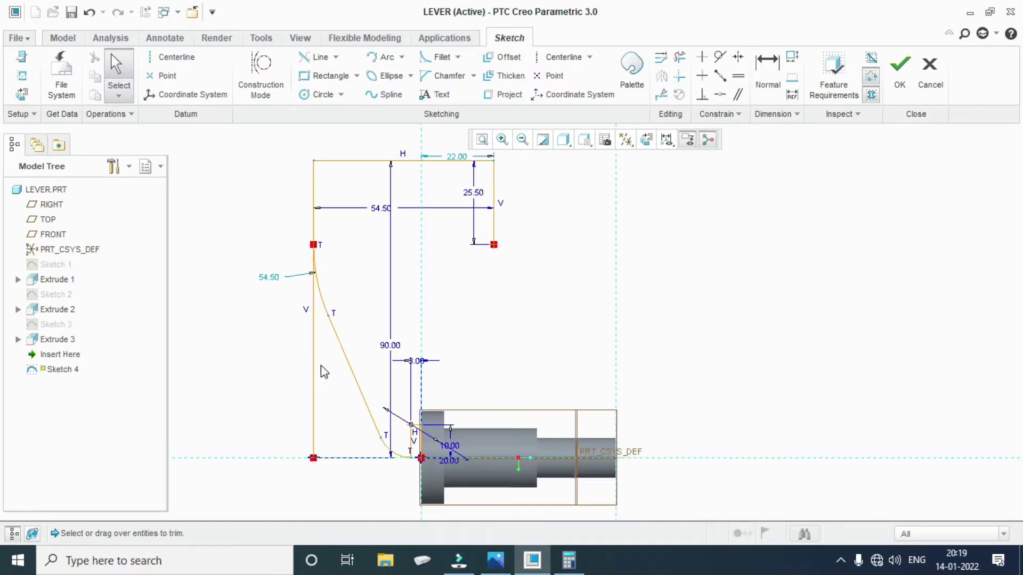
{"action": "scroll", "coordinate": [322, 309], "scroll_direction": "up", "scroll_amount": 2}
{"action": "scroll", "coordinate": [321, 303], "scroll_direction": "down", "scroll_amount": 3}
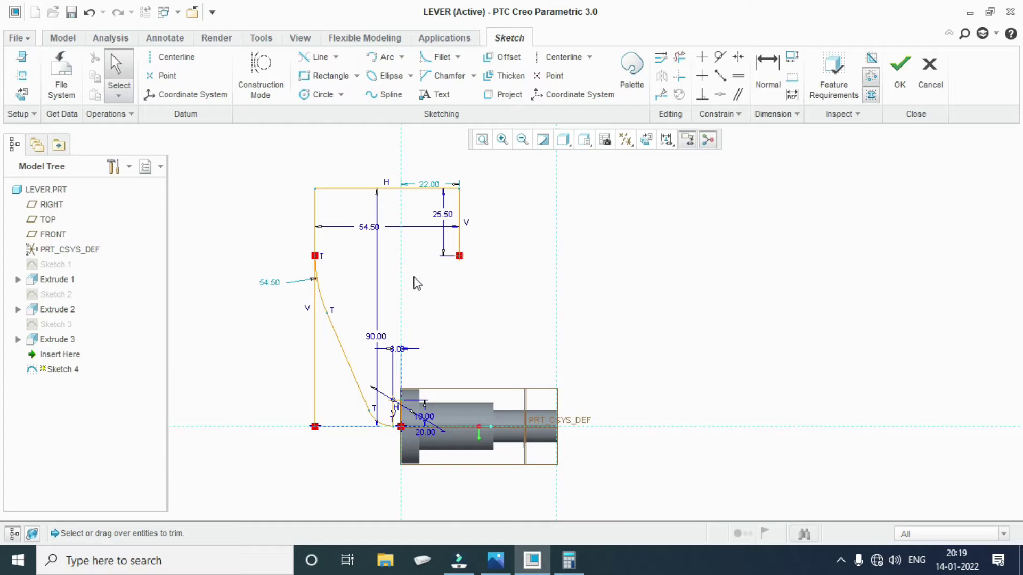
{"action": "left_click", "coordinate": [459, 234]}
{"action": "left_click", "coordinate": [433, 188]}
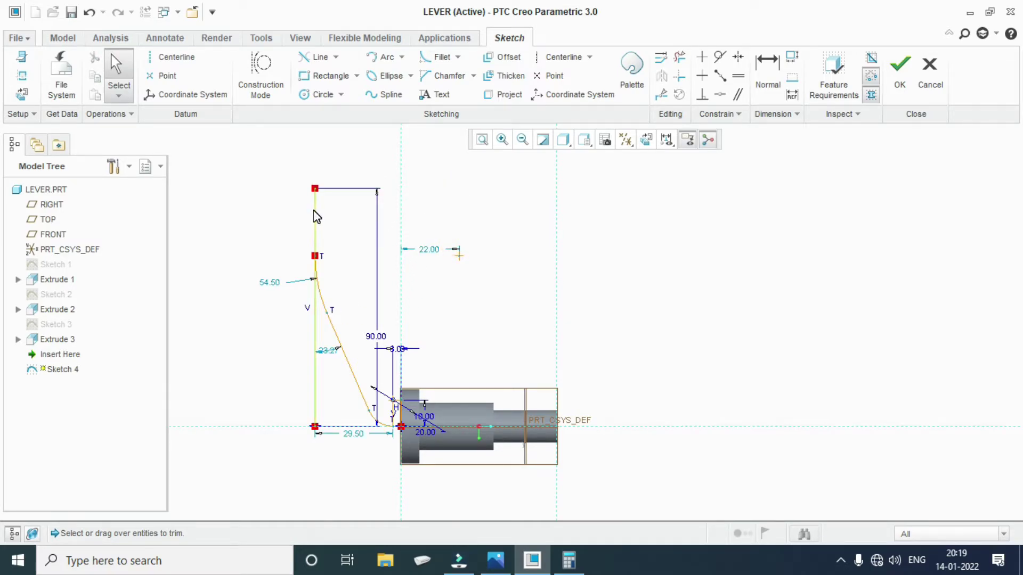
{"action": "scroll", "coordinate": [317, 218], "scroll_direction": "up", "scroll_amount": 3}
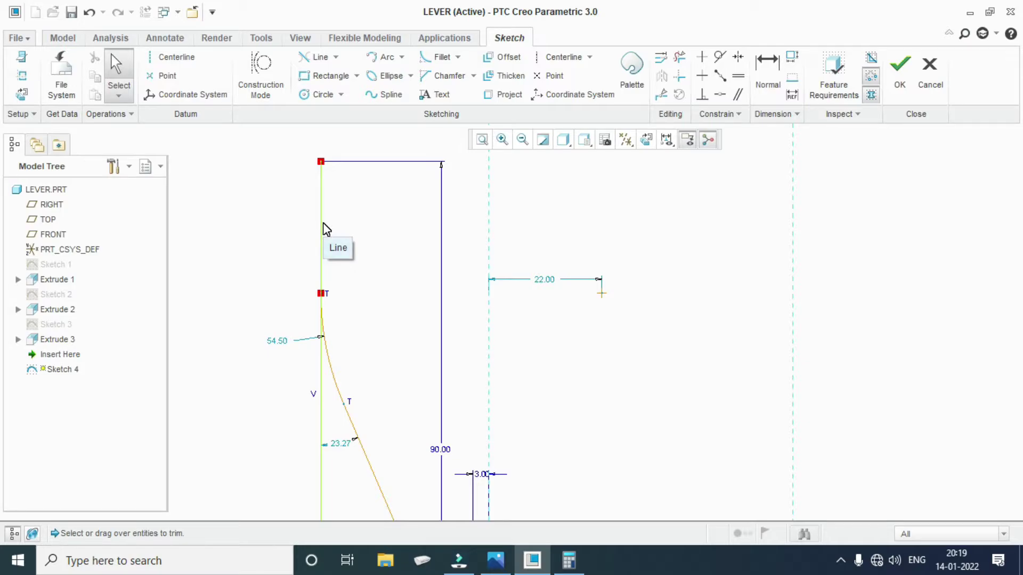
{"action": "scroll", "coordinate": [323, 226], "scroll_direction": "up", "scroll_amount": 1}
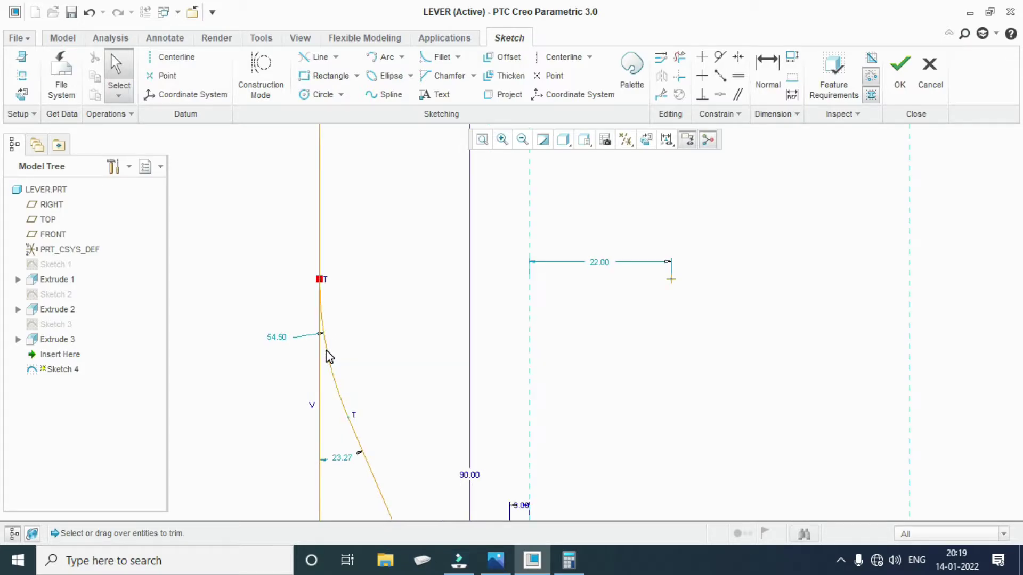
{"action": "left_click", "coordinate": [319, 229]}
{"action": "scroll", "coordinate": [379, 253], "scroll_direction": "down", "scroll_amount": 3}
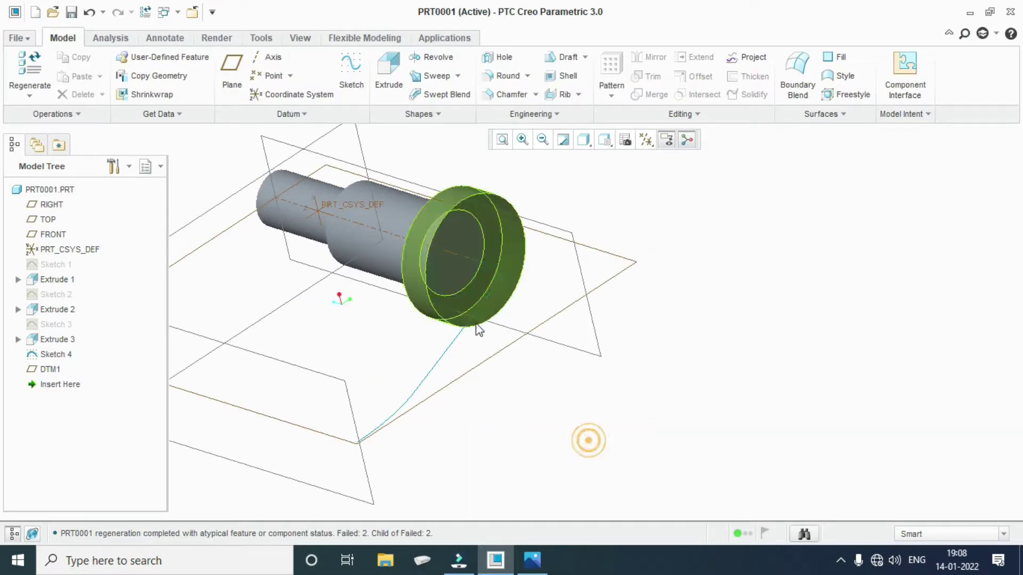
Start a Swept Blend along Sketch 4 and begin sketching its first section.
{"action": "left_click", "coordinate": [487, 298]}
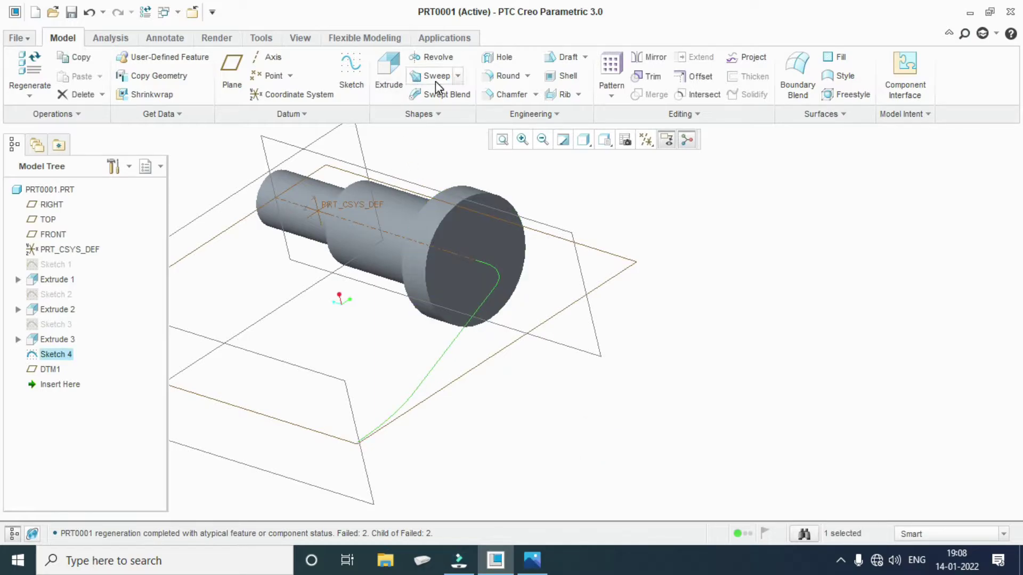
{"action": "left_click", "coordinate": [438, 95]}
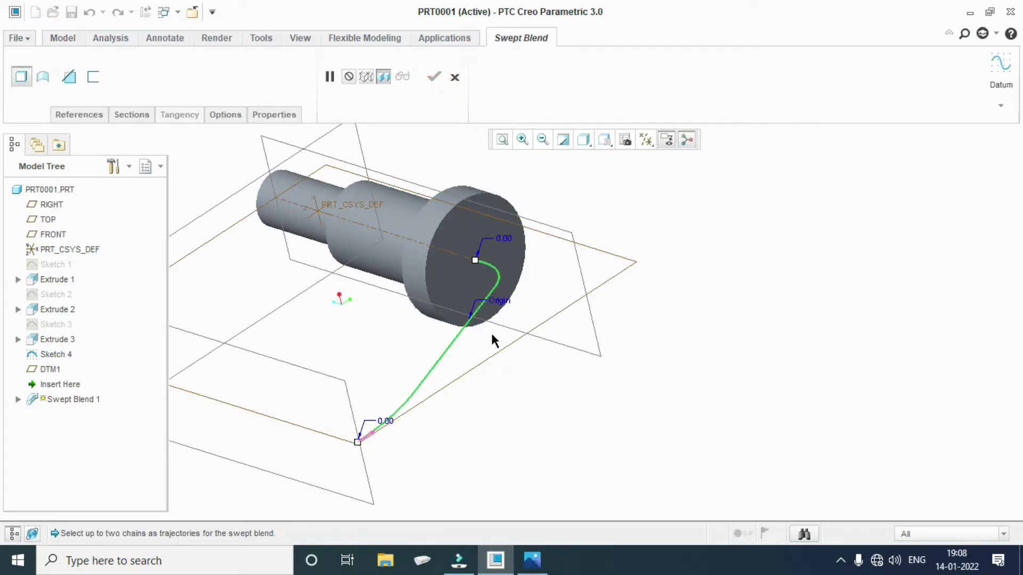
{"action": "left_click", "coordinate": [126, 115]}
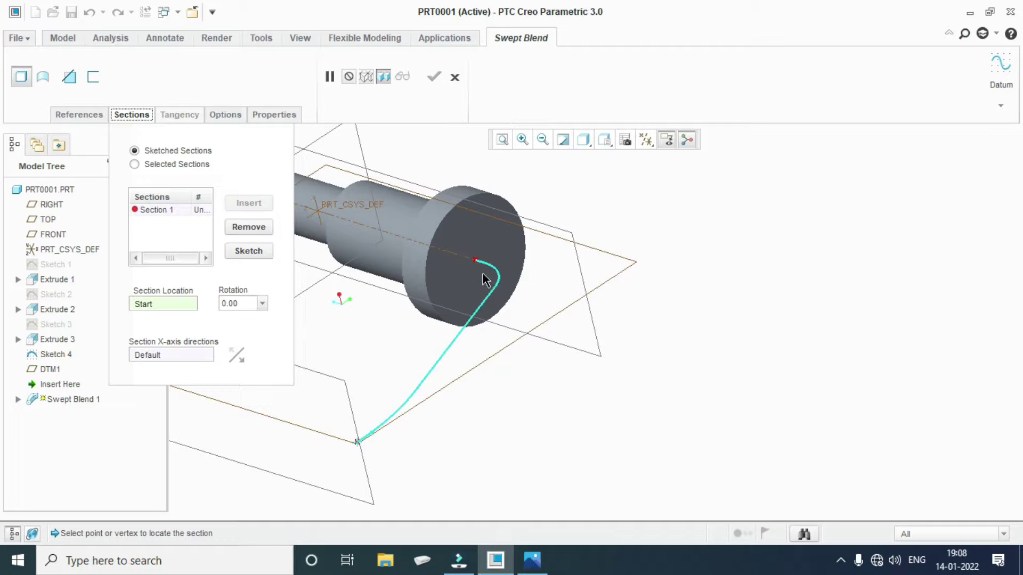
{"action": "left_click", "coordinate": [249, 251]}
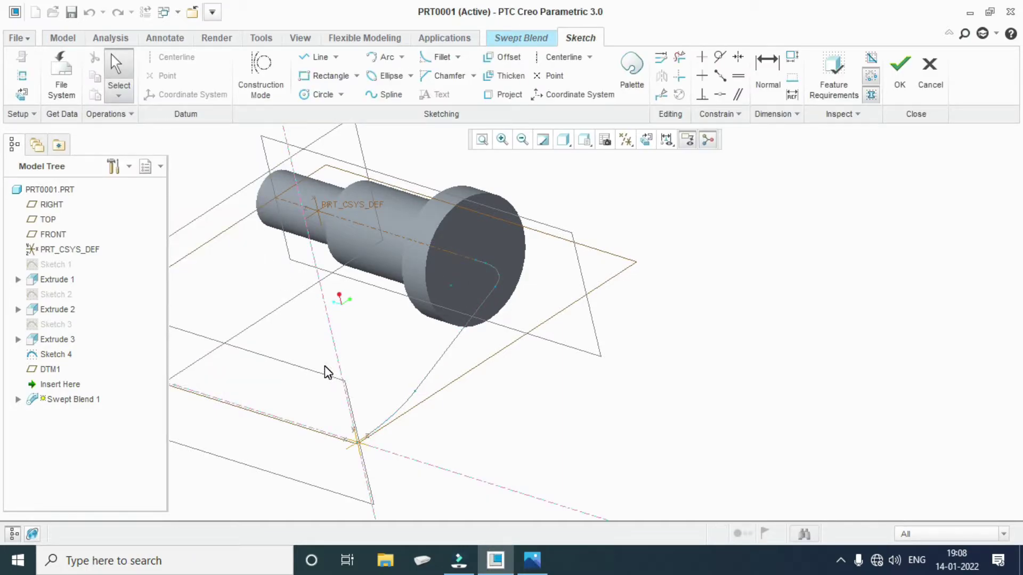
{"action": "left_click", "coordinate": [645, 141]}
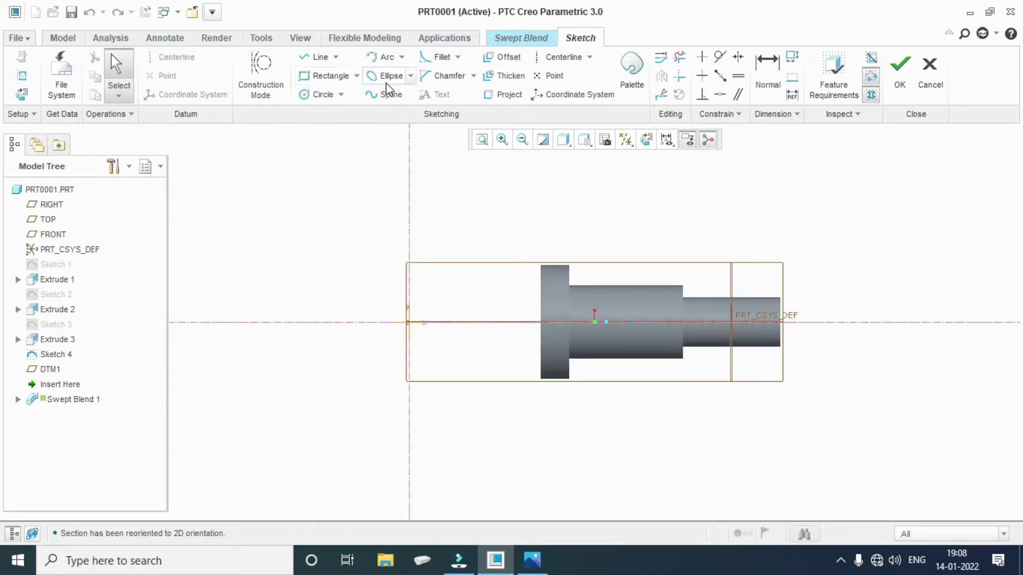
Draw a Center and Axis Ellipse at the start of the sweep path.
{"action": "left_click", "coordinate": [411, 76]}
{"action": "left_click", "coordinate": [395, 109]}
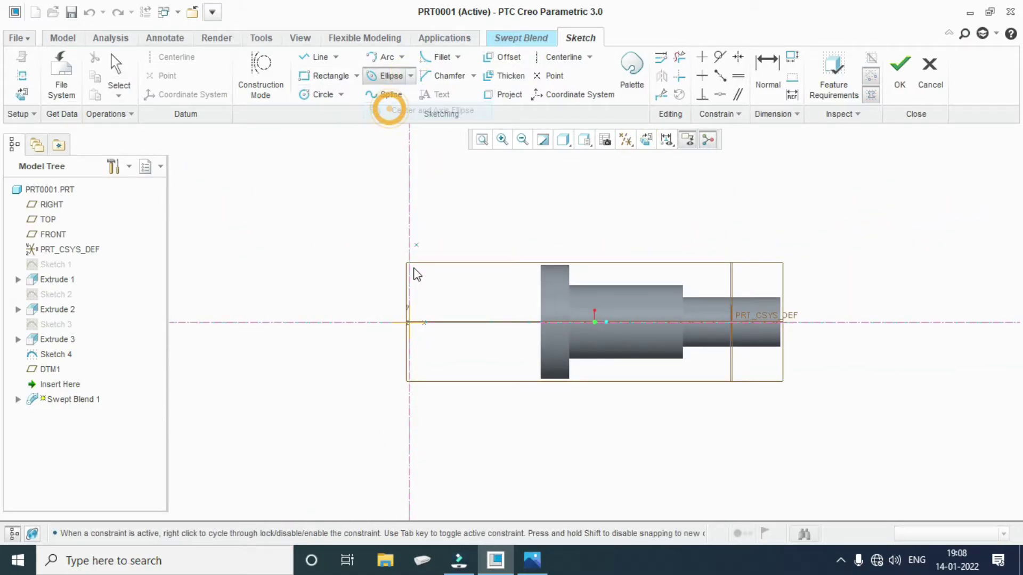
{"action": "left_click", "coordinate": [410, 307]}
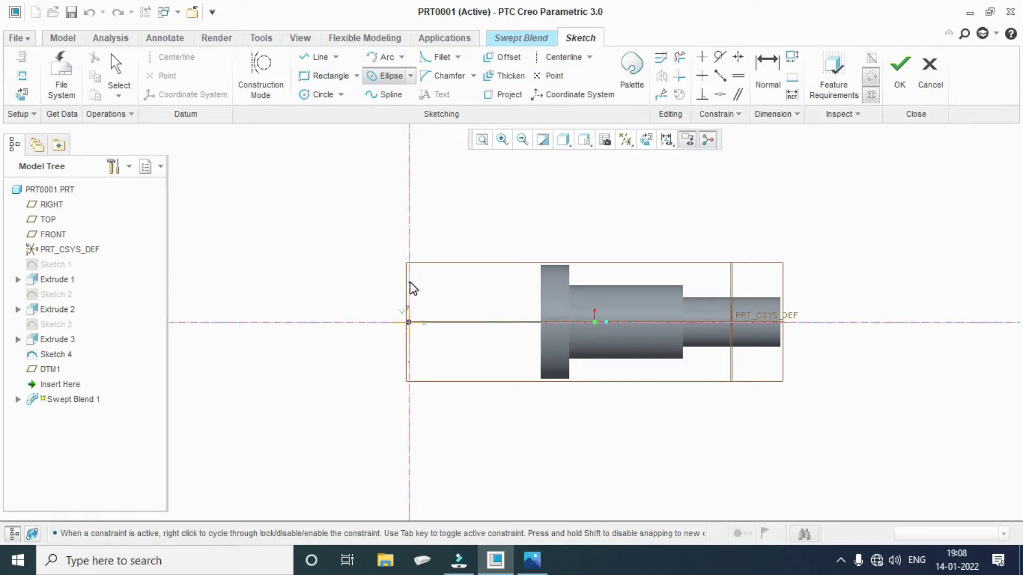
{"action": "left_click", "coordinate": [406, 277]}
{"action": "left_click", "coordinate": [427, 292]}
{"action": "middle_click", "coordinate": [432, 298]}
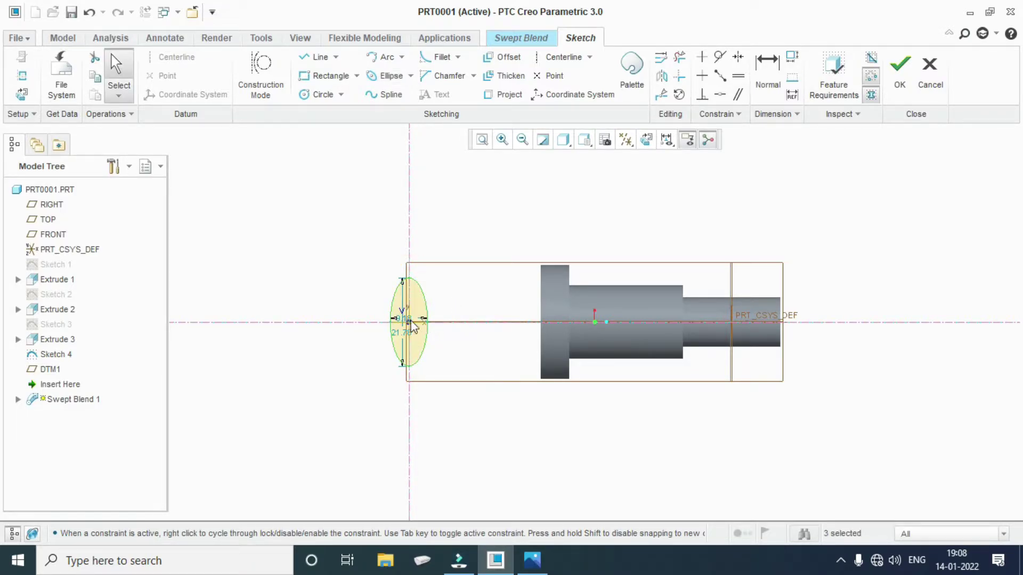
{"action": "scroll", "coordinate": [399, 324], "scroll_direction": "up", "scroll_amount": 5}
Dimension the ellipse to width 7 and height 18, and finish Section 1.
{"action": "double_click", "coordinate": [424, 302]}
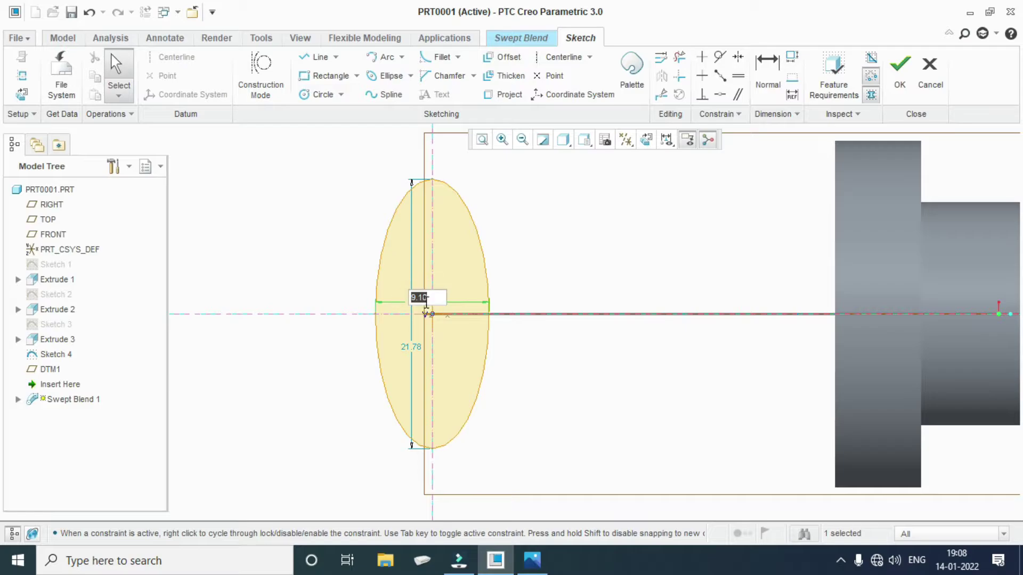
{"action": "type", "text": "7"}
{"action": "key", "text": "Return"}
{"action": "double_click", "coordinate": [421, 348]}
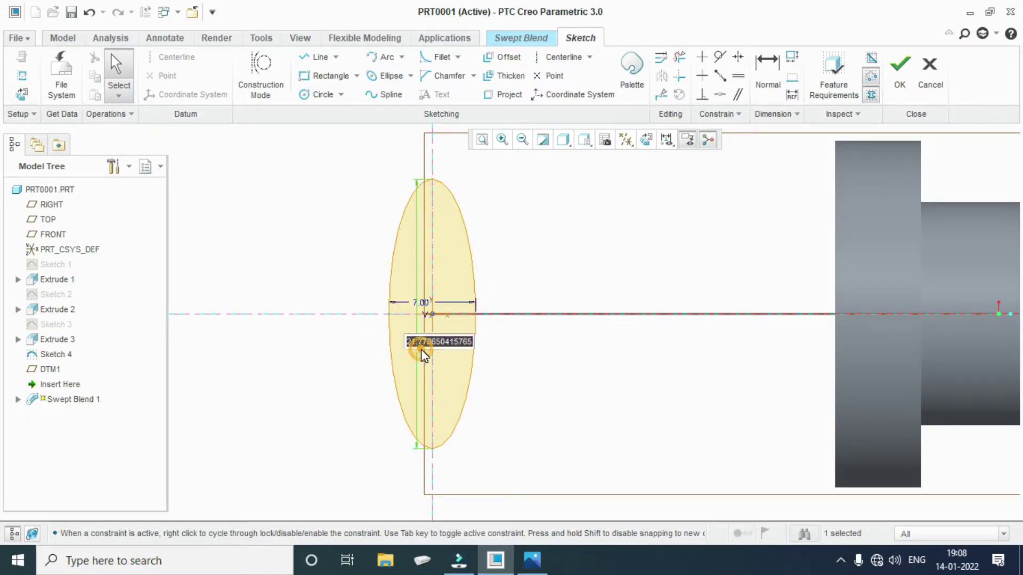
{"action": "type", "text": "18"}
{"action": "key", "text": "Return"}
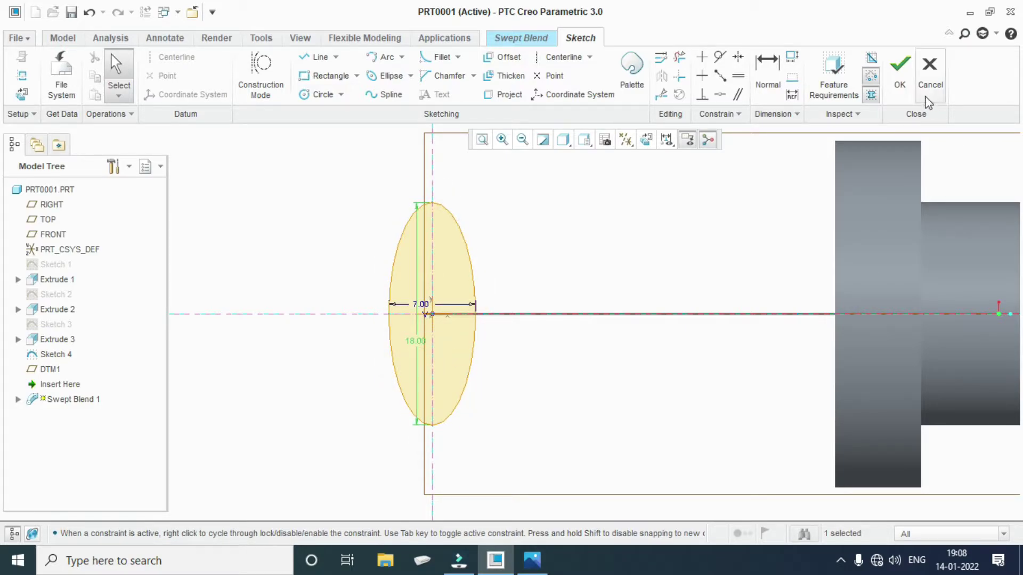
{"action": "left_click", "coordinate": [899, 66]}
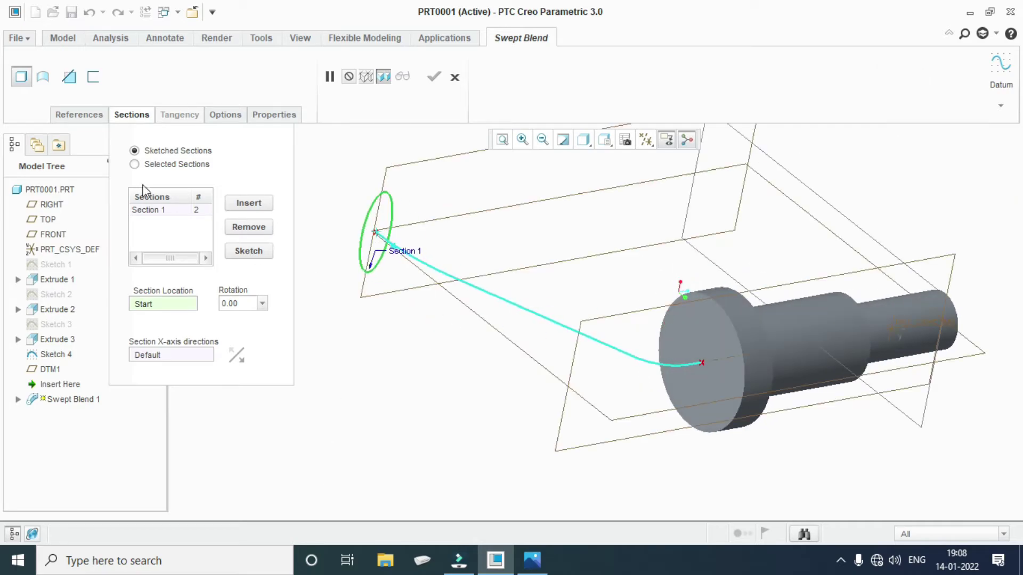
Insert a second section at the path end and sketch a circle at its origin.
{"action": "left_click", "coordinate": [249, 203]}
{"action": "left_click", "coordinate": [261, 253]}
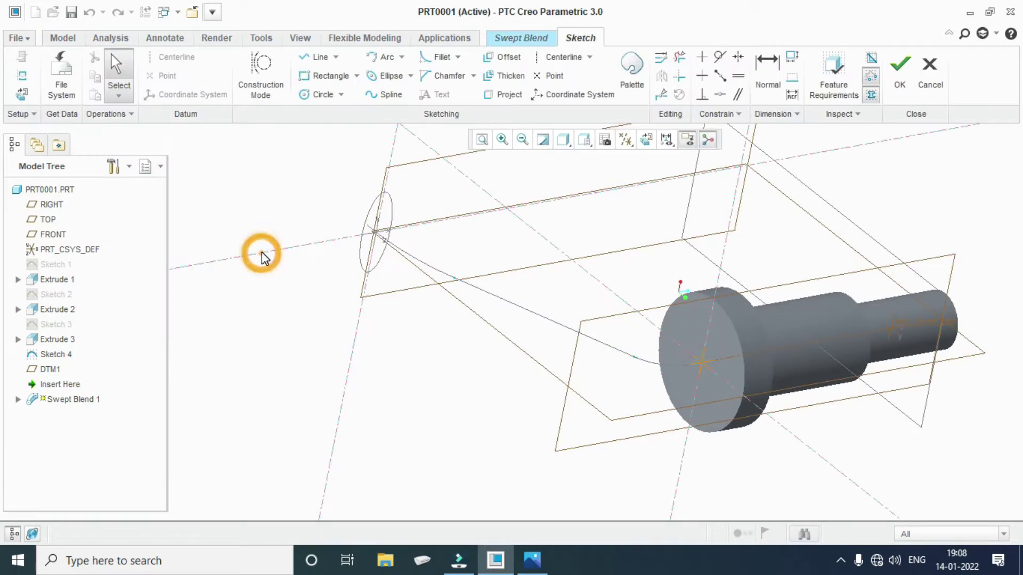
{"action": "left_click", "coordinate": [646, 140]}
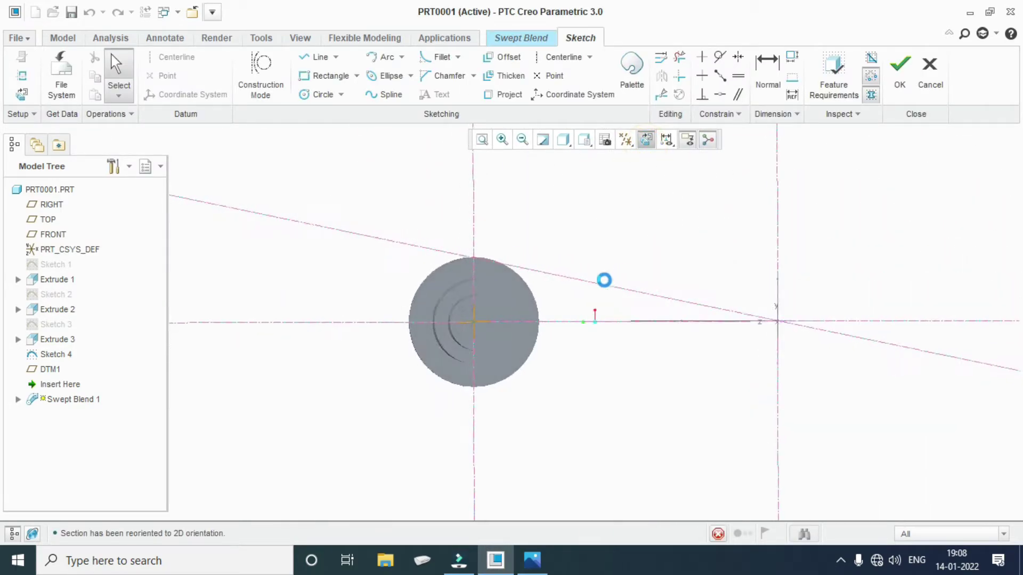
{"action": "left_click", "coordinate": [298, 96]}
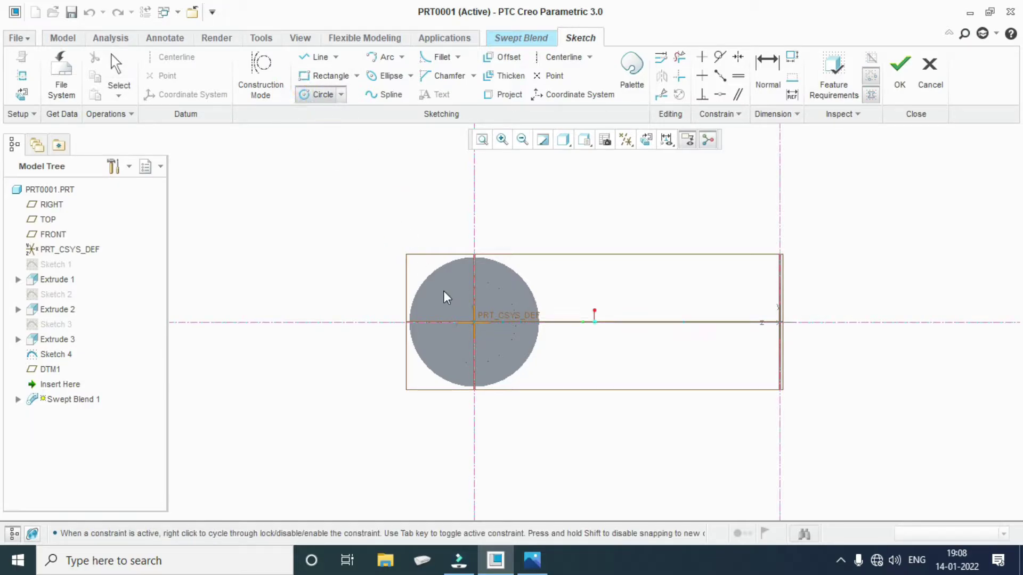
{"action": "left_click", "coordinate": [473, 323]}
{"action": "left_click", "coordinate": [506, 283]}
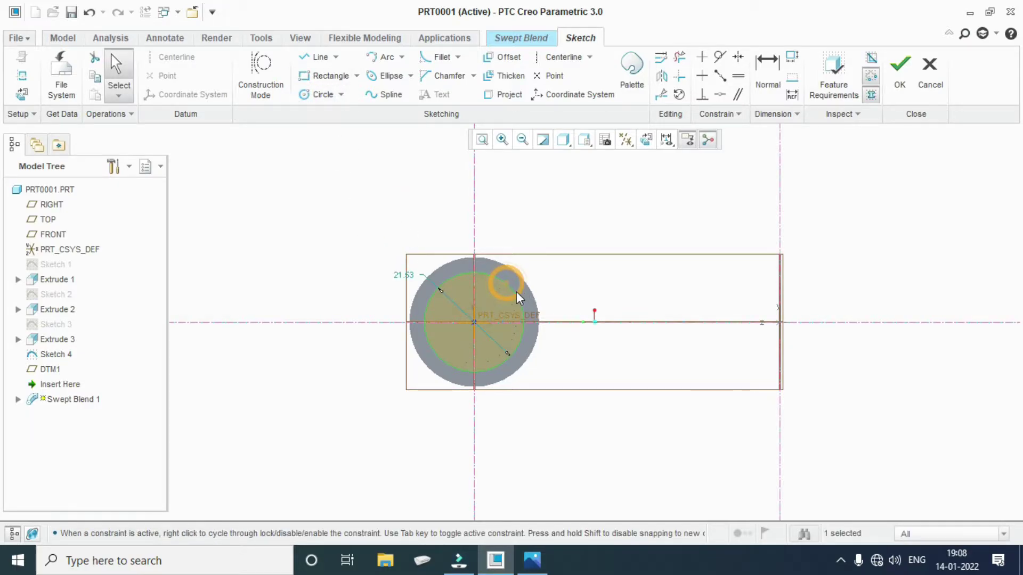
Set the circle's diameter to 20, finish the section, and orbit to check the arm preview.
{"action": "double_click", "coordinate": [408, 275]}
{"action": "type", "text": "18"}
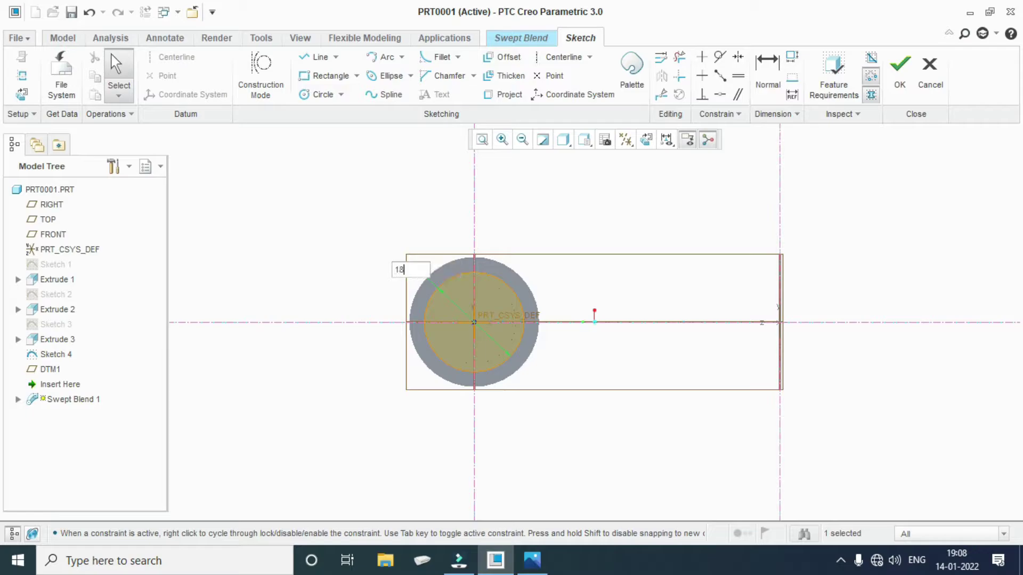
{"action": "key", "text": "Return"}
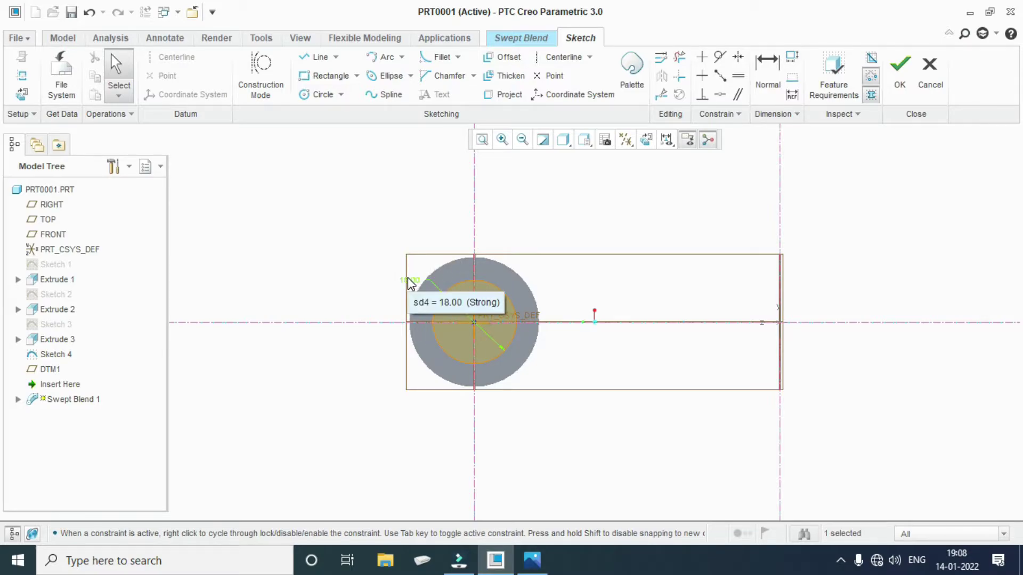
{"action": "double_click", "coordinate": [412, 279]}
{"action": "type", "text": "20"}
{"action": "key", "text": "Return"}
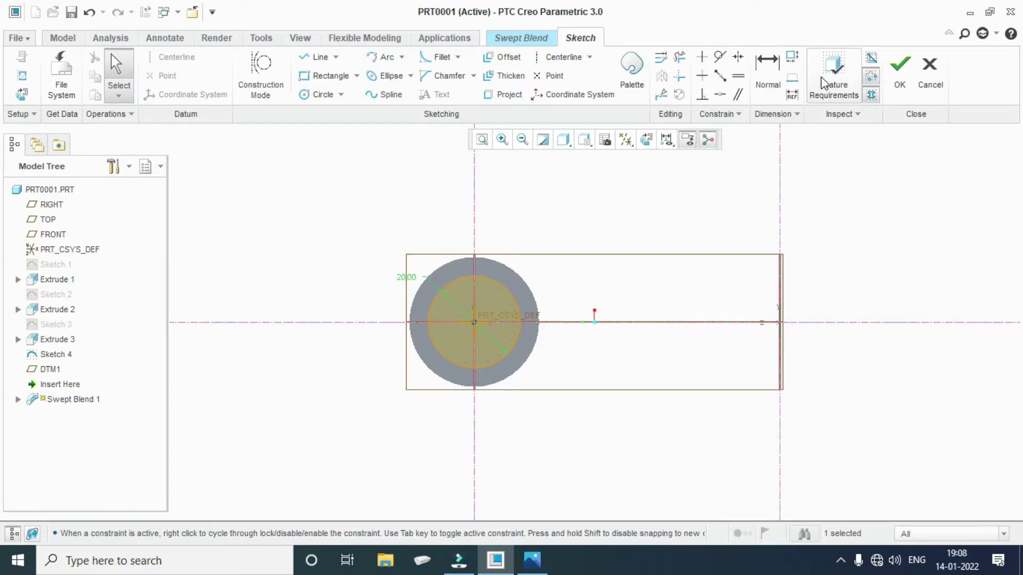
{"action": "left_click", "coordinate": [899, 67]}
{"action": "mouse_move", "coordinate": [535, 374]}
{"action": "middle_mouse_down"}
{"action": "mouse_move", "coordinate": [575, 407]}
{"action": "mouse_move", "coordinate": [517, 413]}
{"action": "mouse_move", "coordinate": [460, 349]}
{"action": "middle_mouse_up"}
{"action": "left_click", "coordinate": [434, 78]}
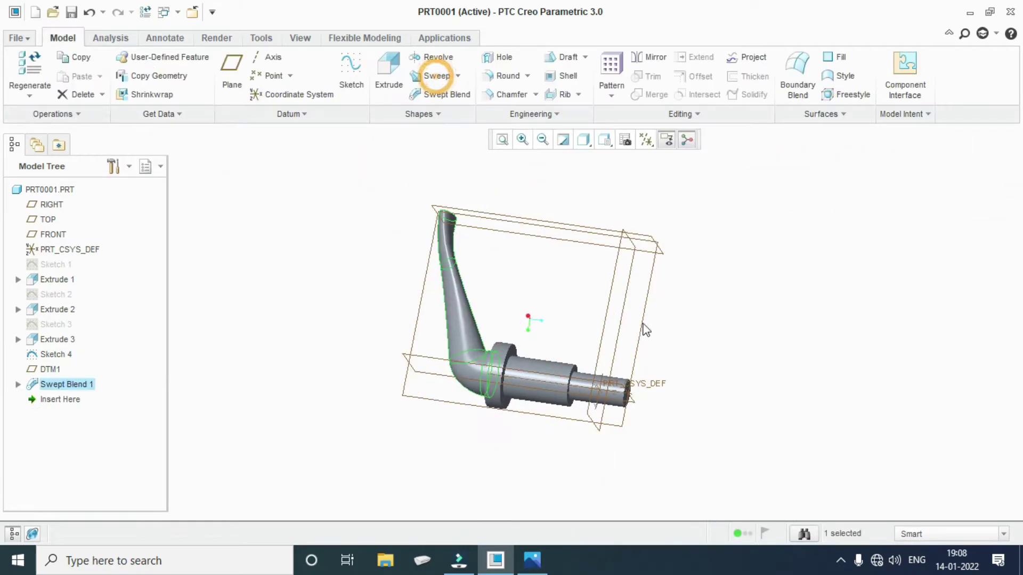
{"action": "mouse_move", "coordinate": [674, 337]}
{"action": "middle_mouse_down"}
{"action": "mouse_move", "coordinate": [622, 425]}
{"action": "mouse_move", "coordinate": [494, 462]}
{"action": "middle_mouse_up"}
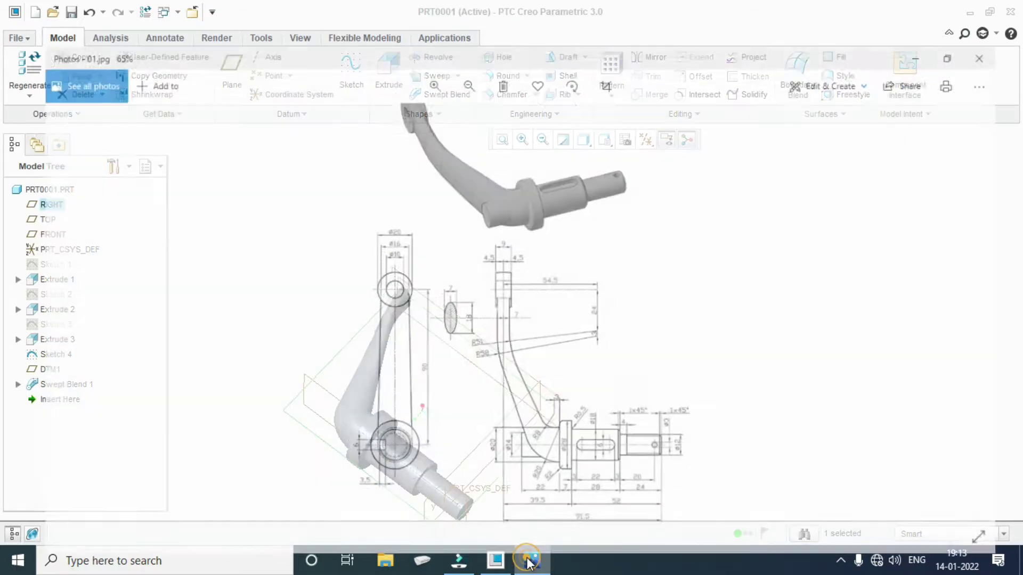
{"action": "left_click", "coordinate": [530, 561]}
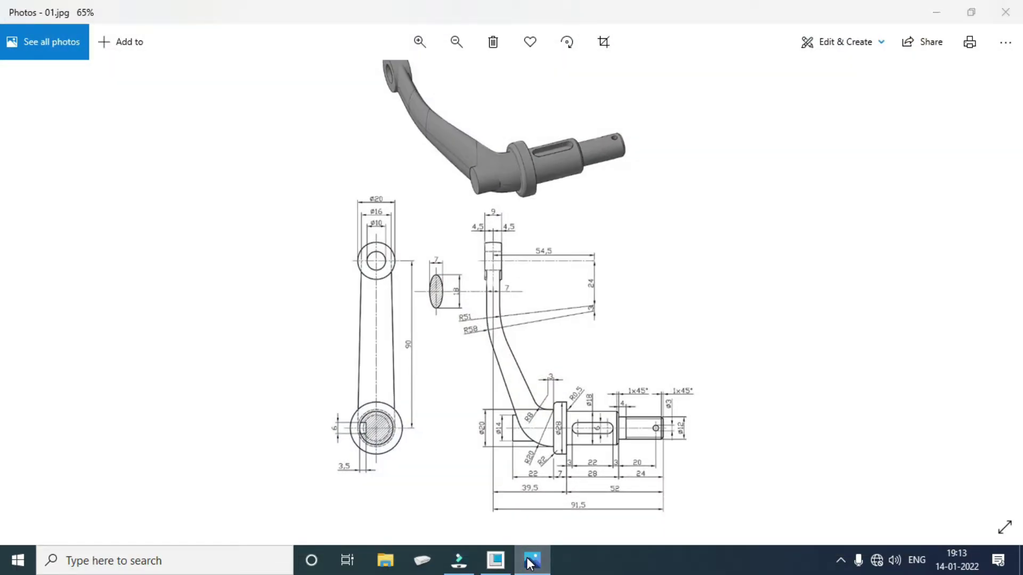
{"action": "left_click", "coordinate": [531, 560]}
{"action": "mouse_move", "coordinate": [543, 519]}
{"action": "middle_mouse_down"}
{"action": "mouse_move", "coordinate": [541, 496]}
{"action": "mouse_move", "coordinate": [477, 504]}
{"action": "middle_mouse_up"}
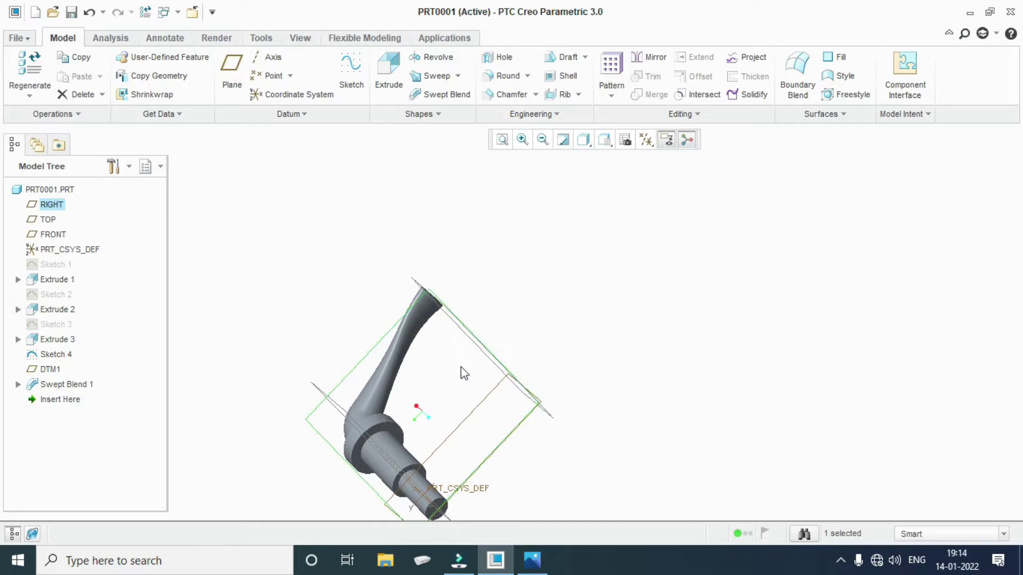
{"action": "mouse_move", "coordinate": [495, 449]}
{"action": "middle_mouse_down"}
{"action": "mouse_move", "coordinate": [521, 484]}
{"action": "mouse_move", "coordinate": [522, 474]}
{"action": "middle_mouse_up"}
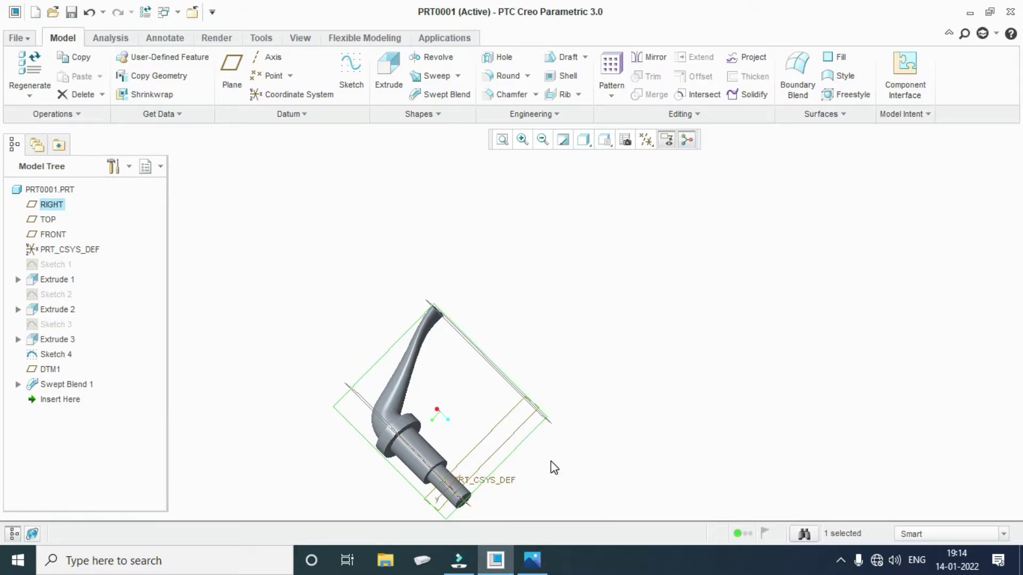
{"action": "scroll", "coordinate": [490, 486], "scroll_direction": "up", "scroll_amount": 5}
{"action": "scroll", "coordinate": [468, 489], "scroll_direction": "down", "scroll_amount": 1}
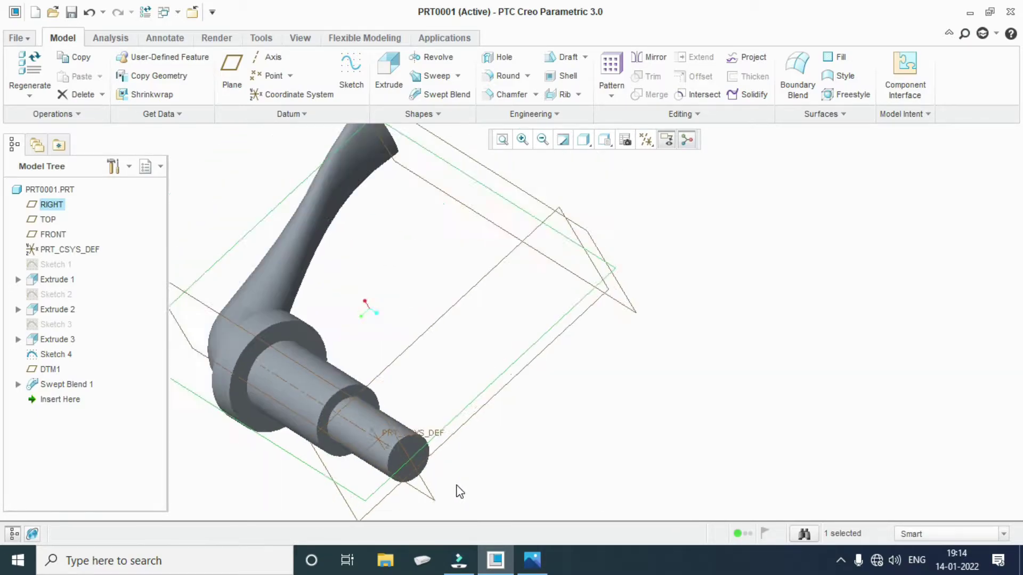
{"action": "scroll", "coordinate": [456, 488], "scroll_direction": "down", "scroll_amount": 2}
Create a datum plane off the shaft's end face with a 90.5 offset.
{"action": "left_click", "coordinate": [232, 69]}
{"action": "scroll", "coordinate": [434, 451], "scroll_direction": "up", "scroll_amount": 3}
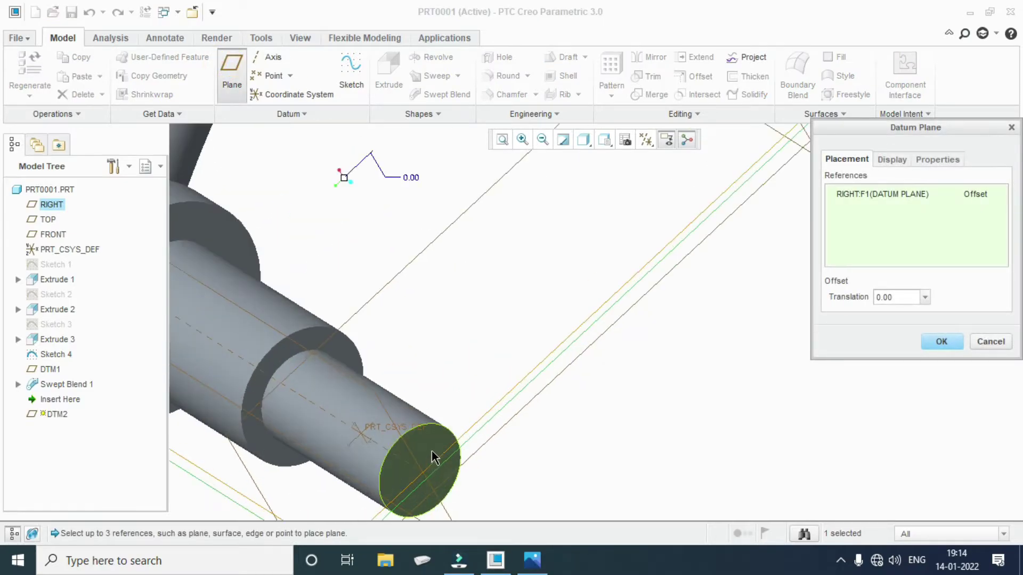
{"action": "left_click", "coordinate": [435, 450]}
{"action": "scroll", "coordinate": [435, 450], "scroll_direction": "down", "scroll_amount": 3}
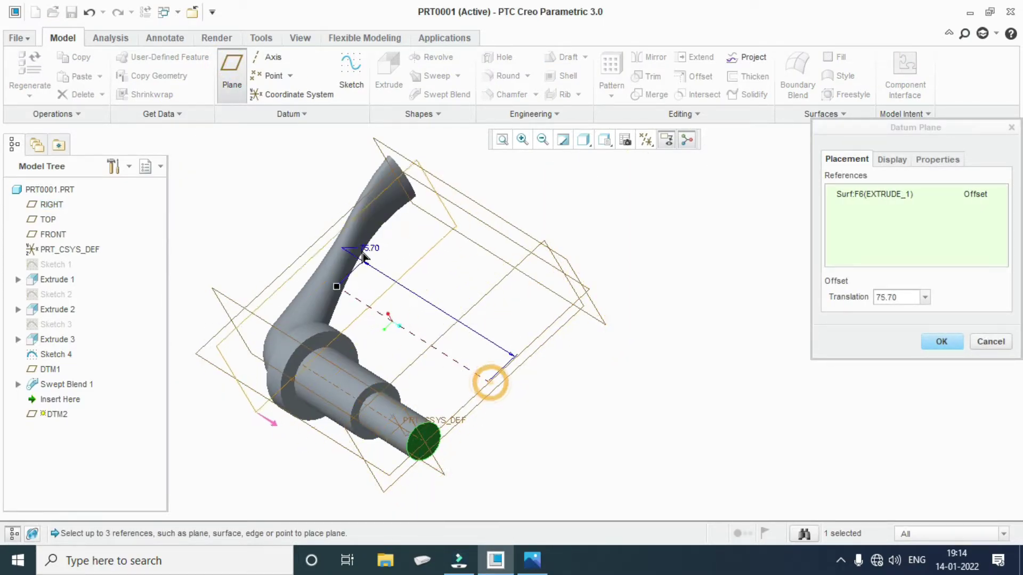
{"action": "left_click_drag", "start_coordinate": [488, 382], "coordinate": [445, 292]}
{"action": "middle_click_drag", "start_coordinate": [446, 293], "coordinate": [510, 394]}
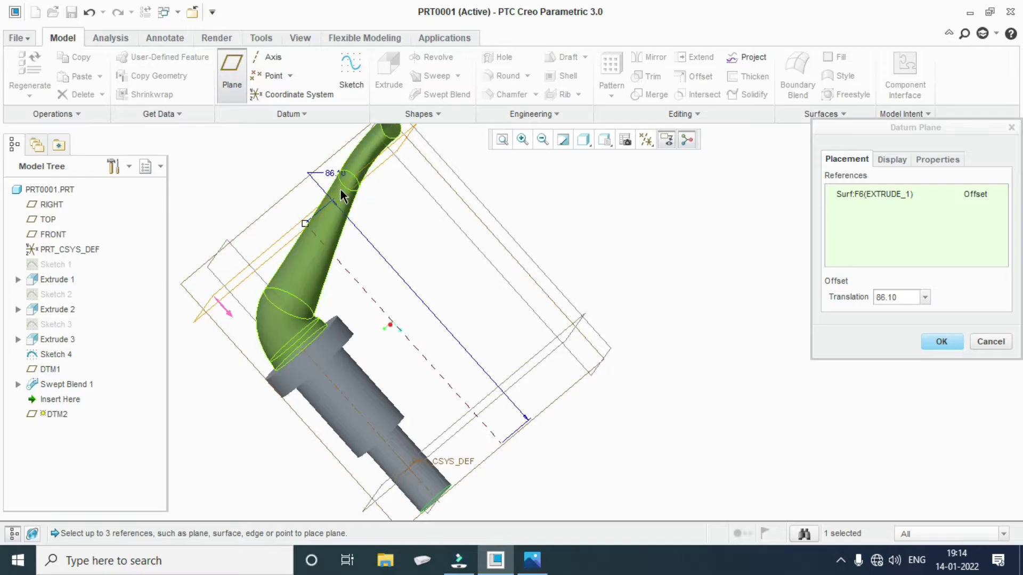
{"action": "double_click", "coordinate": [334, 172]}
{"action": "type", "text": "90.5"}
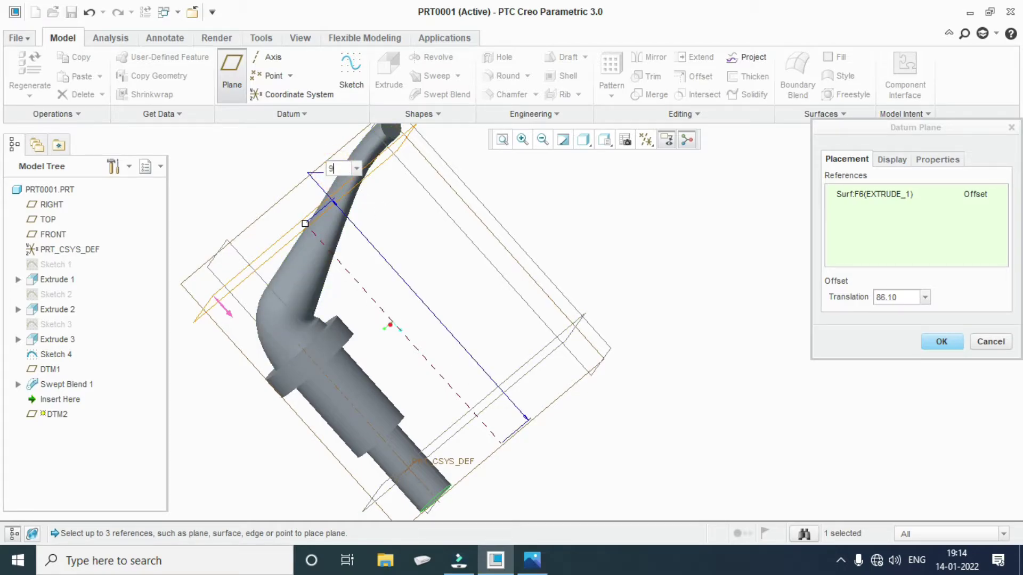
{"action": "key", "text": "Return"}
Correct the plane offset to 91.5 after checking the drawing, and accept DTM2.
{"action": "scroll", "coordinate": [428, 253], "scroll_direction": "down", "scroll_amount": 3}
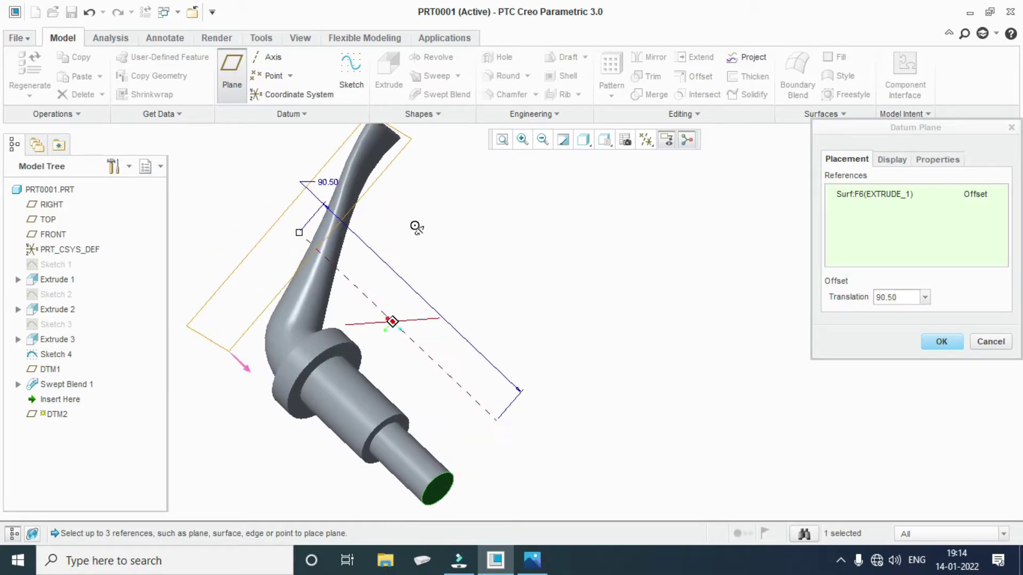
{"action": "mouse_move", "coordinate": [416, 226]}
{"action": "middle_mouse_down"}
{"action": "mouse_move", "coordinate": [428, 292]}
{"action": "mouse_move", "coordinate": [358, 245]}
{"action": "mouse_move", "coordinate": [428, 204]}
{"action": "mouse_move", "coordinate": [433, 272]}
{"action": "mouse_move", "coordinate": [445, 258]}
{"action": "mouse_move", "coordinate": [469, 269]}
{"action": "middle_mouse_up"}
{"action": "scroll", "coordinate": [427, 204], "scroll_direction": "up", "scroll_amount": 3}
{"action": "left_click", "coordinate": [531, 561]}
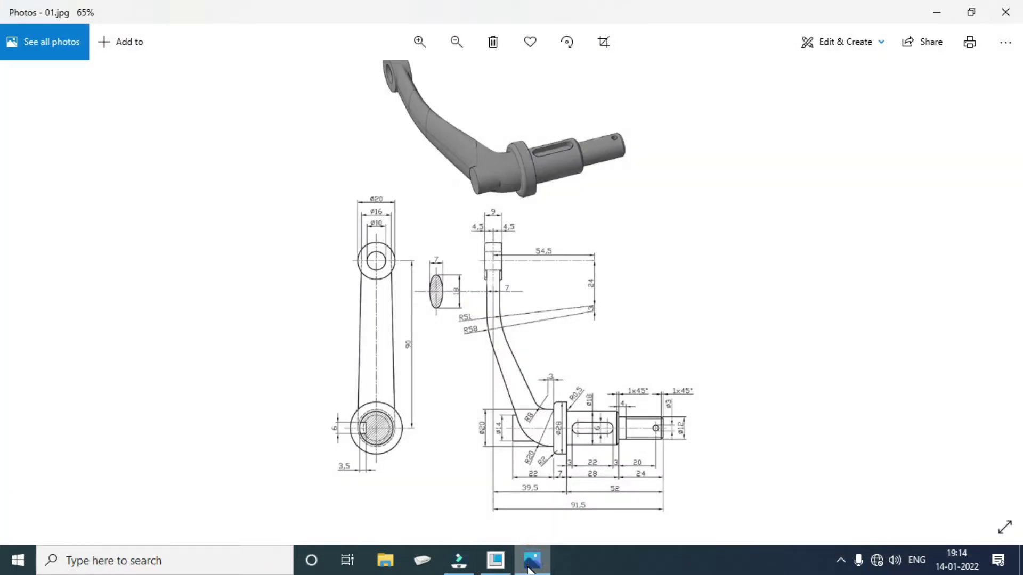
{"action": "left_click", "coordinate": [532, 564]}
{"action": "double_click", "coordinate": [281, 315]}
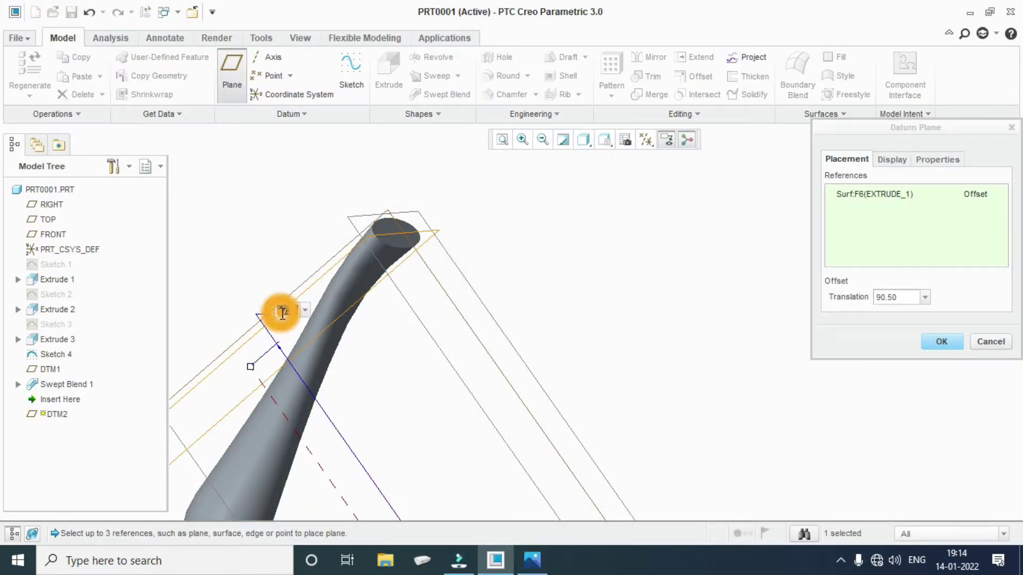
{"action": "type", "text": "91.5"}
{"action": "key", "text": "Return"}
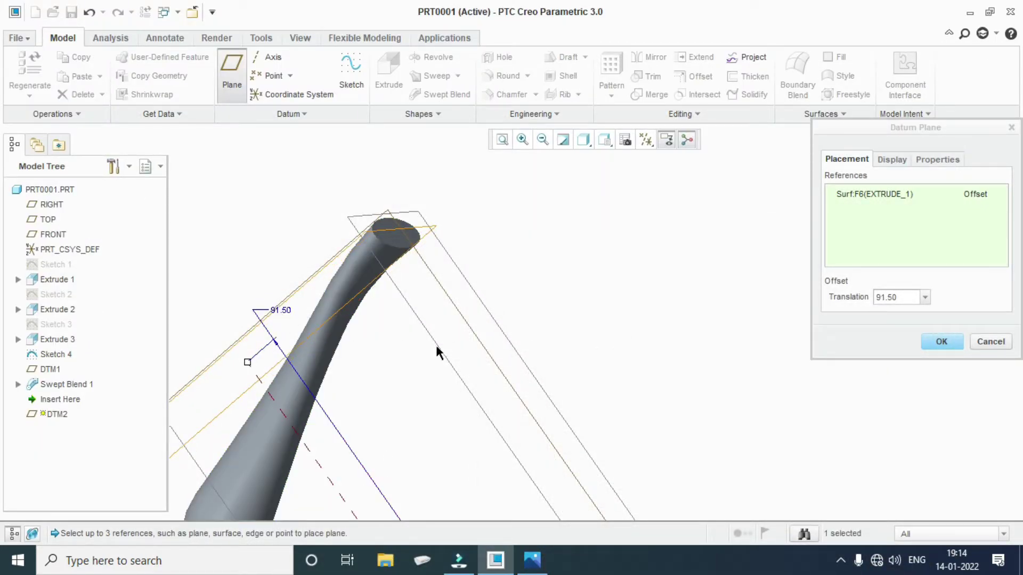
{"action": "mouse_move", "coordinate": [436, 343]}
{"action": "middle_mouse_down"}
{"action": "mouse_move", "coordinate": [580, 402]}
{"action": "mouse_move", "coordinate": [551, 350]}
{"action": "mouse_move", "coordinate": [569, 393]}
{"action": "mouse_move", "coordinate": [548, 420]}
{"action": "middle_mouse_up"}
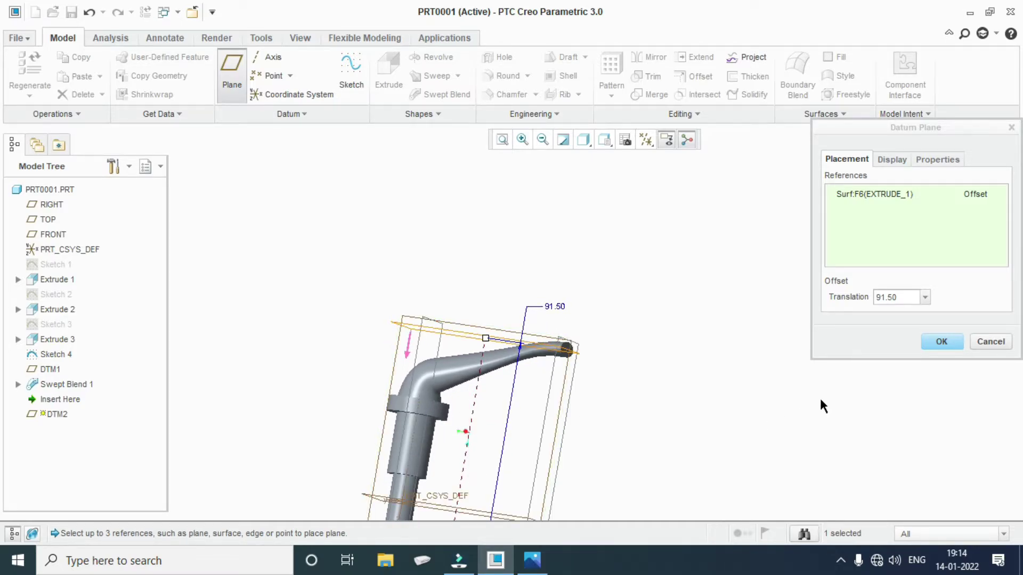
{"action": "left_click", "coordinate": [941, 342]}
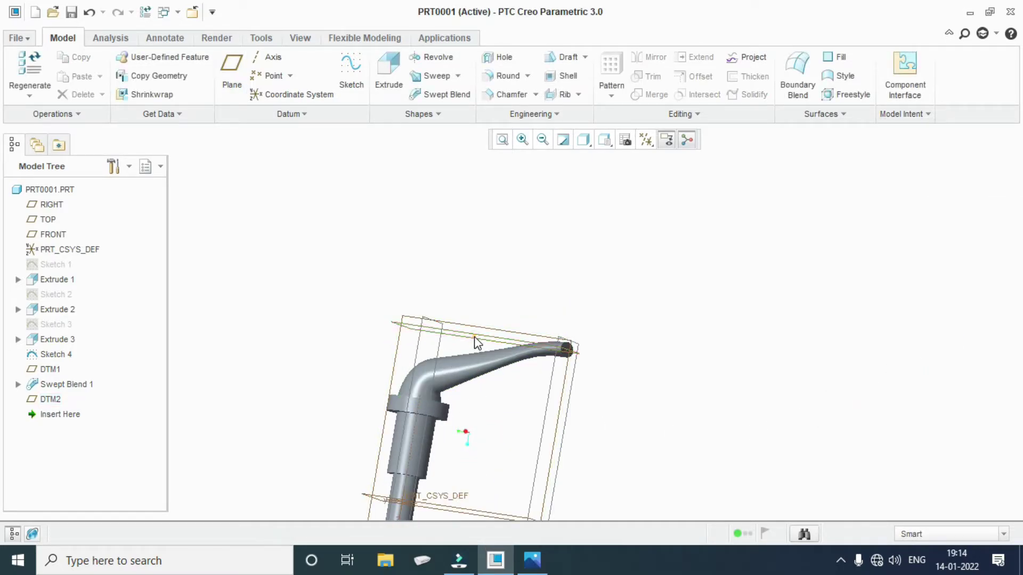
Start an extrusion sketched on DTM2 and draw two concentric circles.
{"action": "left_click", "coordinate": [388, 69]}
{"action": "left_click", "coordinate": [647, 141]}
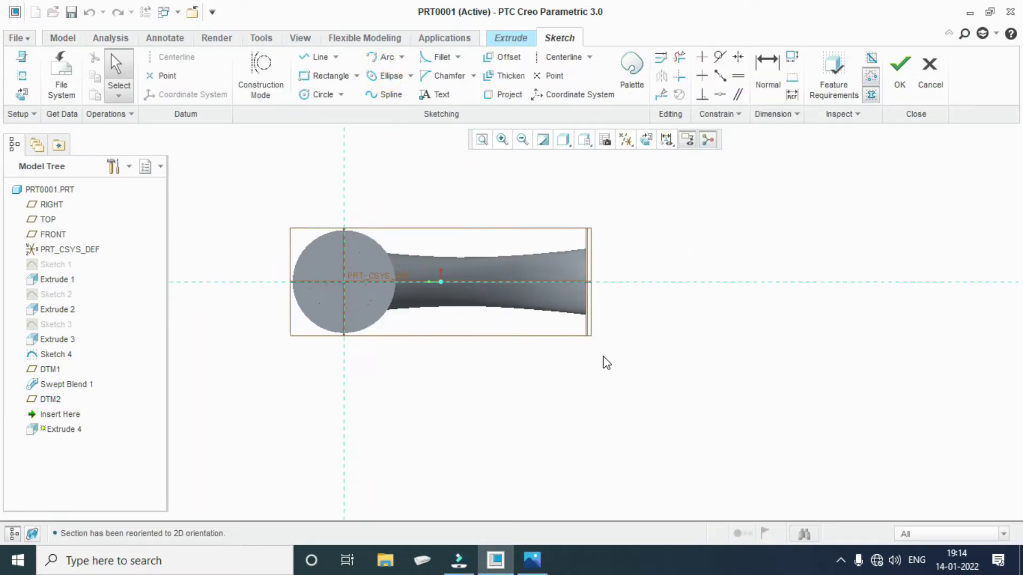
{"action": "left_click", "coordinate": [320, 96]}
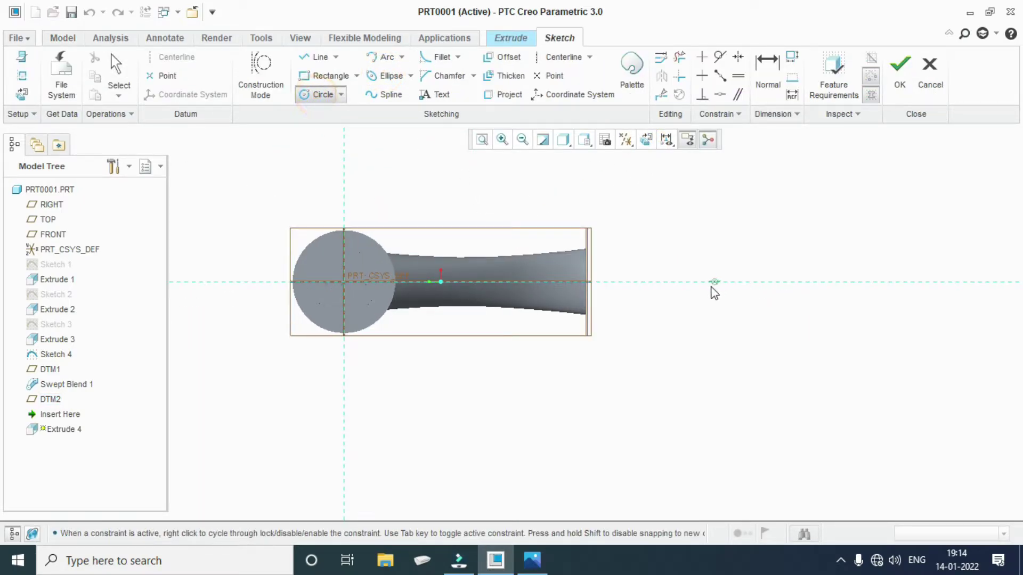
{"action": "left_click", "coordinate": [708, 281]}
{"action": "left_click", "coordinate": [118, 72]}
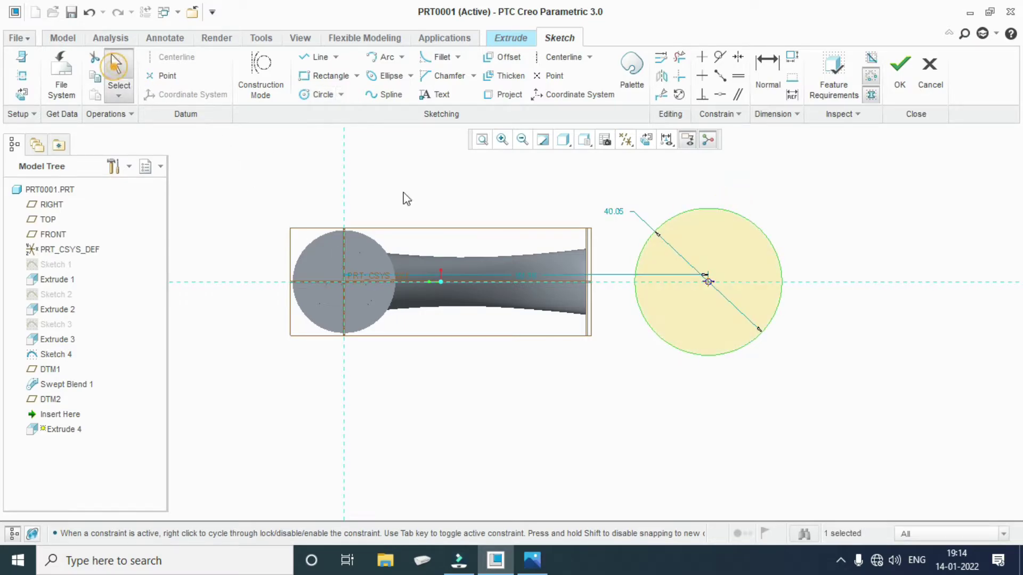
{"action": "left_click", "coordinate": [306, 95]}
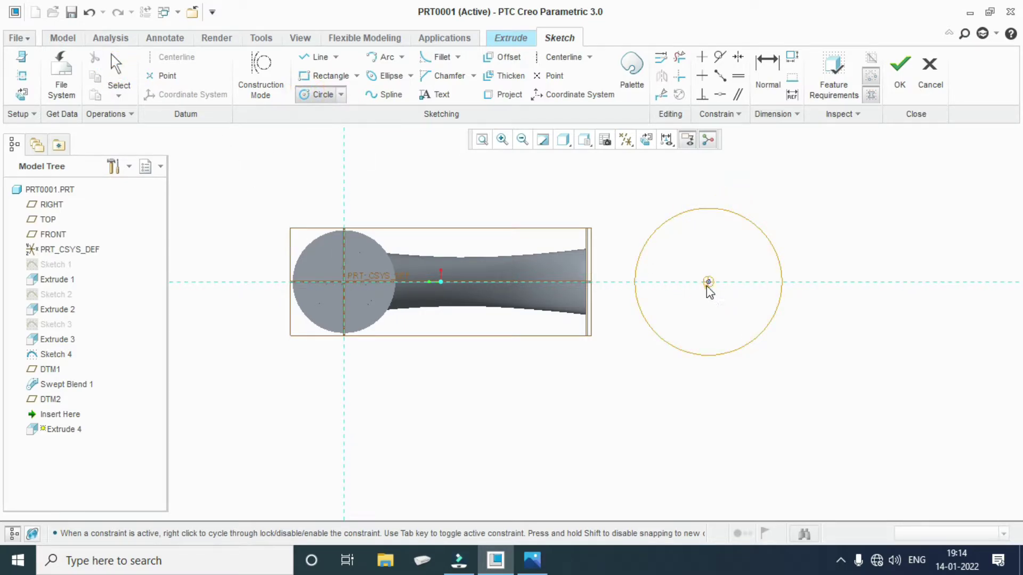
{"action": "left_click", "coordinate": [708, 282]}
{"action": "left_click", "coordinate": [736, 262]}
{"action": "middle_click", "coordinate": [754, 290]}
Set the circle diameters to 20 and 10, then finish the sketch.
{"action": "double_click", "coordinate": [618, 213]}
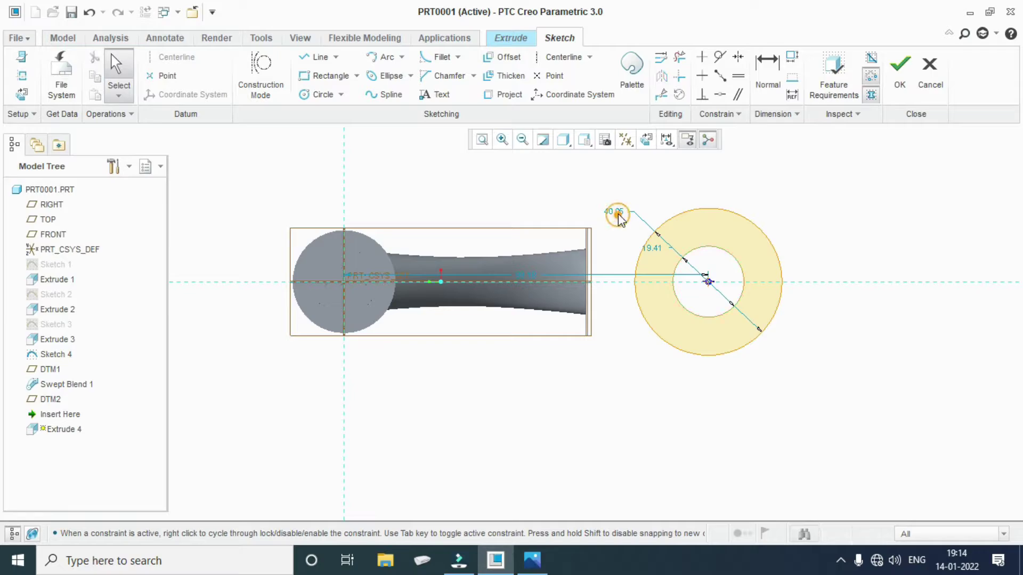
{"action": "type", "text": "20"}
{"action": "key", "text": "Return"}
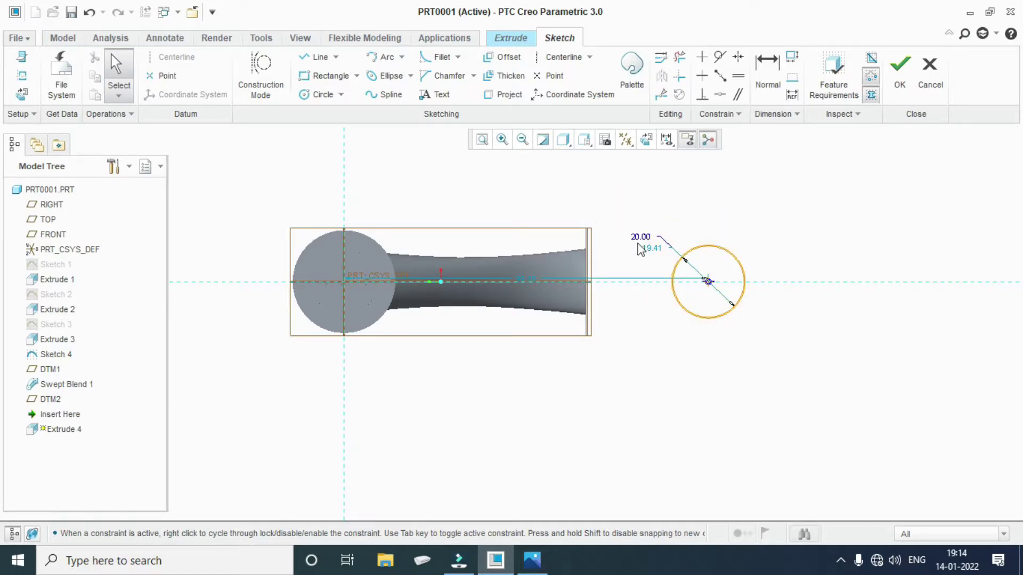
{"action": "double_click", "coordinate": [647, 248]}
{"action": "type", "text": "10"}
{"action": "key", "text": "Return"}
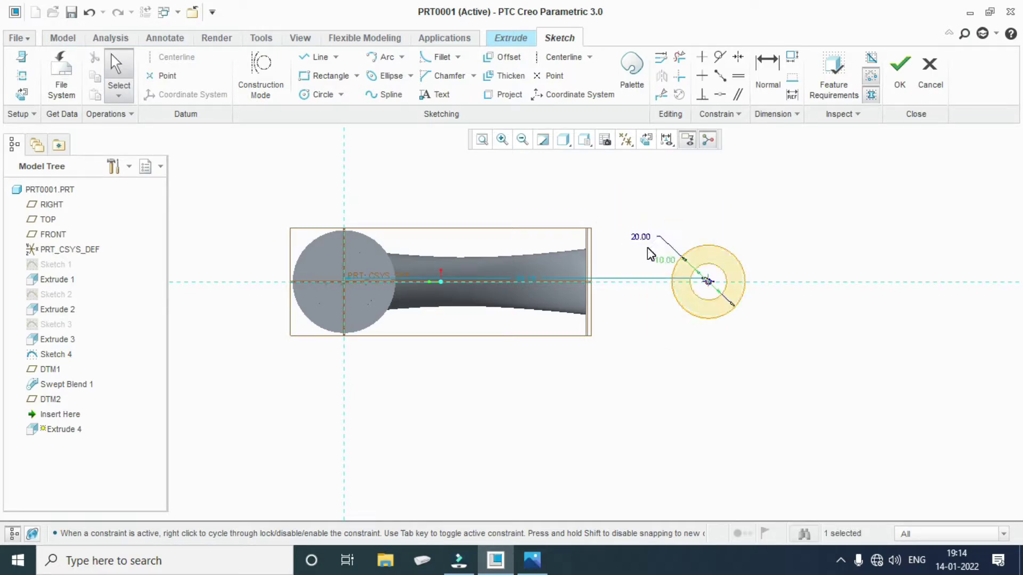
{"action": "left_click", "coordinate": [546, 564]}
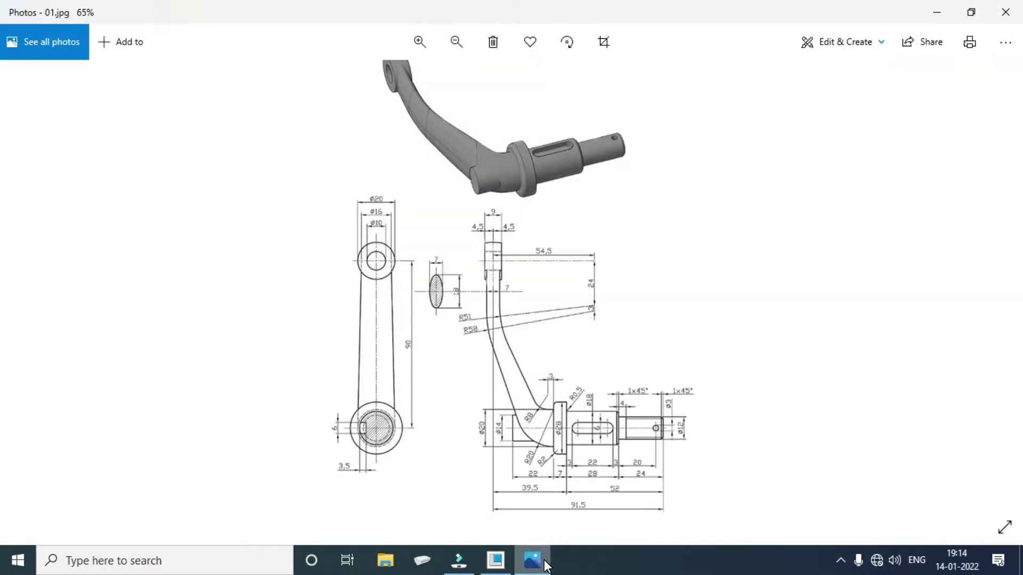
{"action": "left_click", "coordinate": [546, 565]}
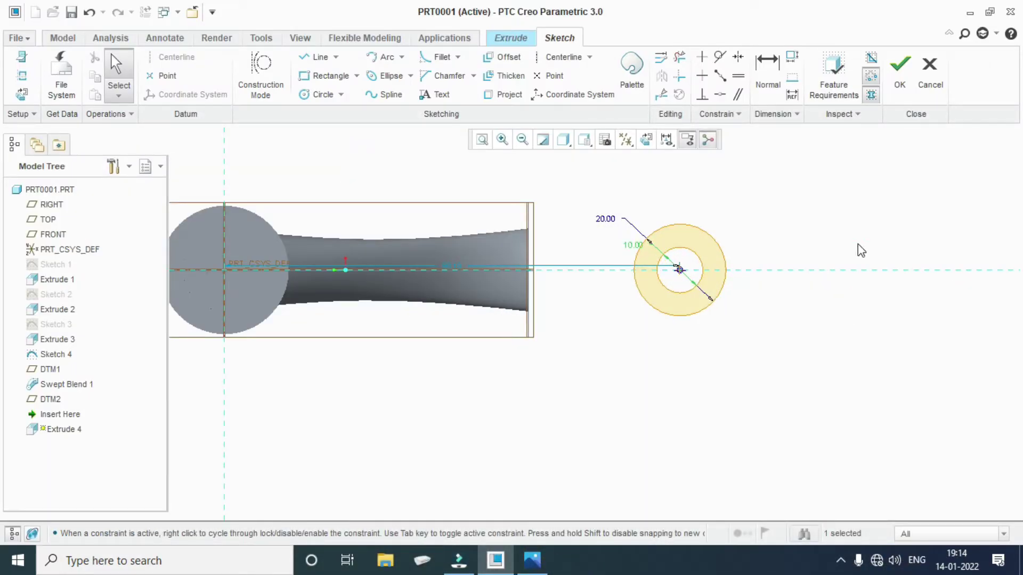
{"action": "left_click", "coordinate": [900, 81]}
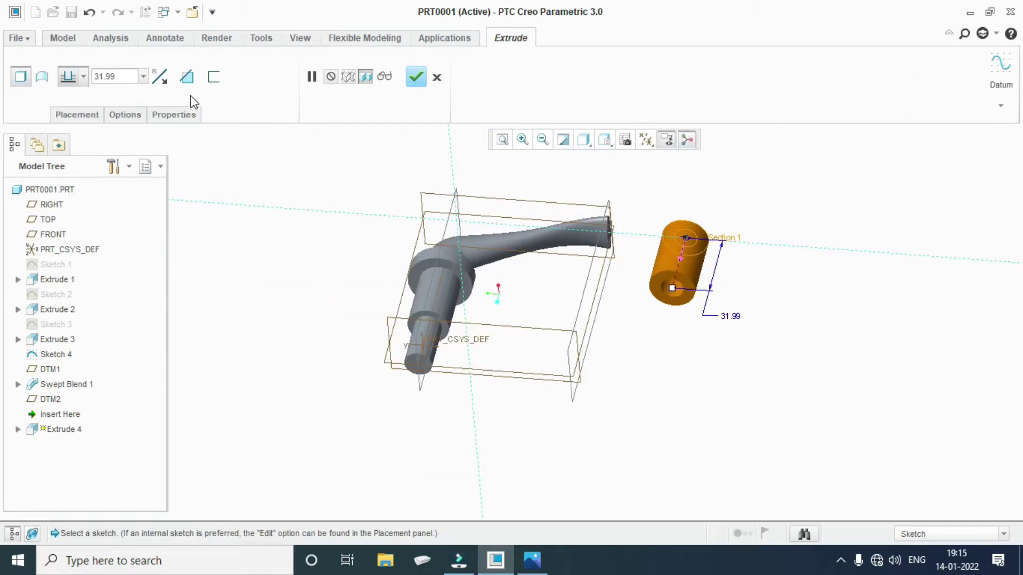
Make the ring extrusion symmetric about DTM2 at depth 9, correcting an initial 20.
{"action": "left_click", "coordinate": [83, 76]}
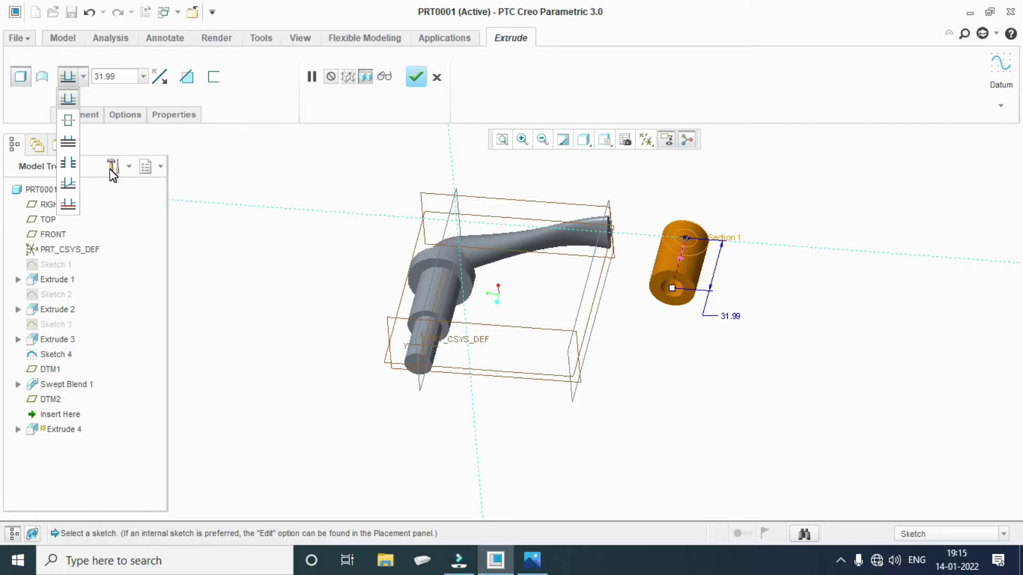
{"action": "left_click", "coordinate": [67, 120]}
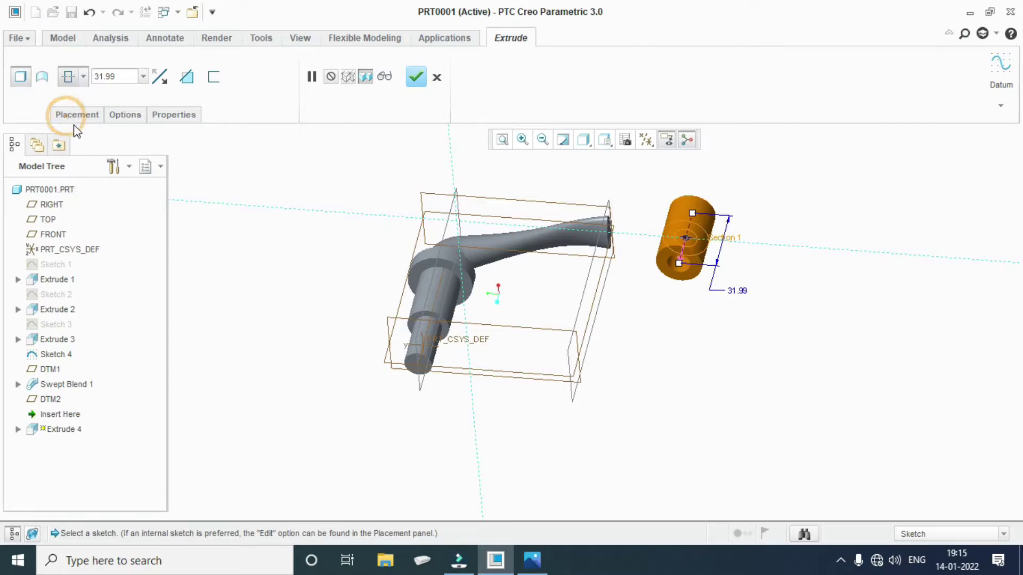
{"action": "double_click", "coordinate": [130, 77]}
{"action": "type", "text": "20"}
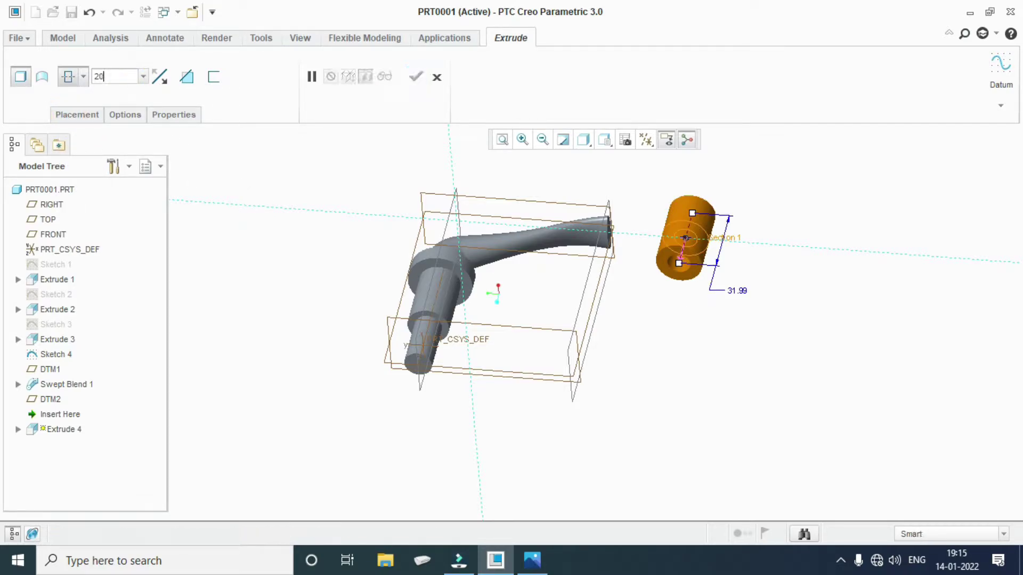
{"action": "key", "text": "Return"}
{"action": "left_click", "coordinate": [531, 559]}
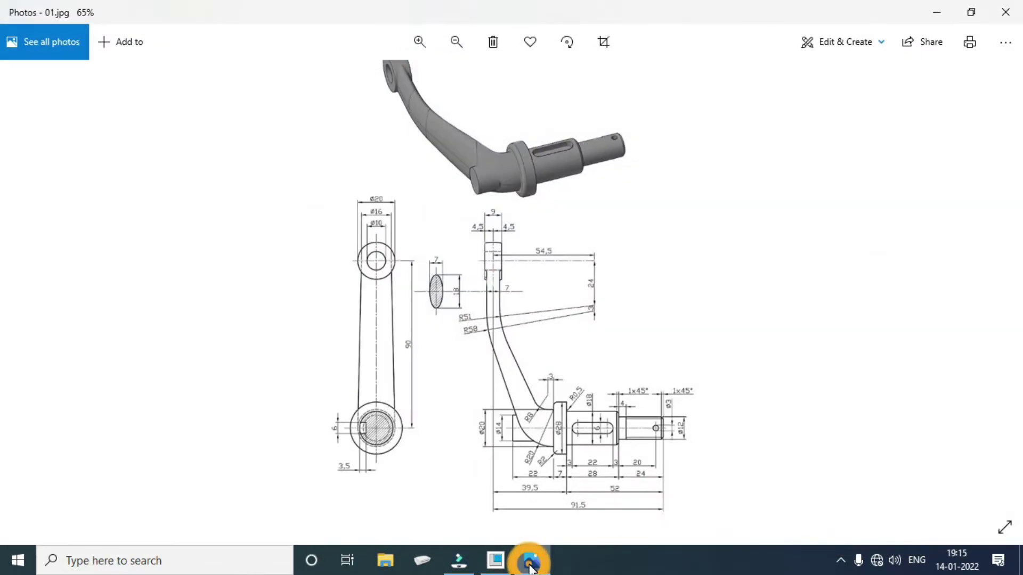
{"action": "left_click", "coordinate": [531, 559]}
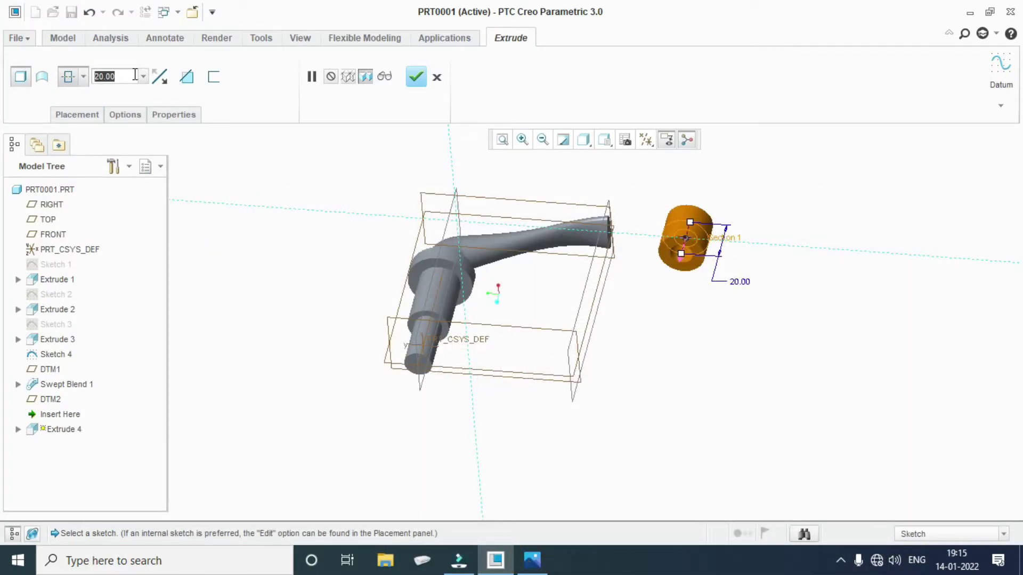
{"action": "type", "text": "9"}
{"action": "key", "text": "Return"}
{"action": "mouse_move", "coordinate": [514, 213]}
{"action": "middle_mouse_down", "text": "ctrl"}
{"action": "mouse_move", "coordinate": [638, 373]}
{"action": "mouse_move", "coordinate": [673, 353]}
{"action": "middle_mouse_up", "text": "ctrl"}
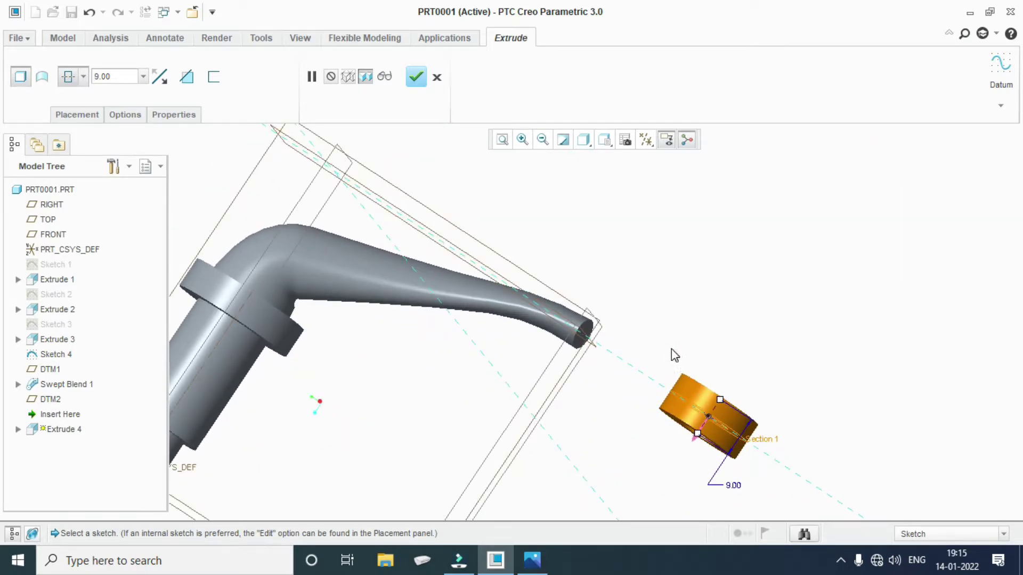
Accept the Extrude 4 boss and bring the arm end into view.
{"action": "left_click", "coordinate": [424, 83]}
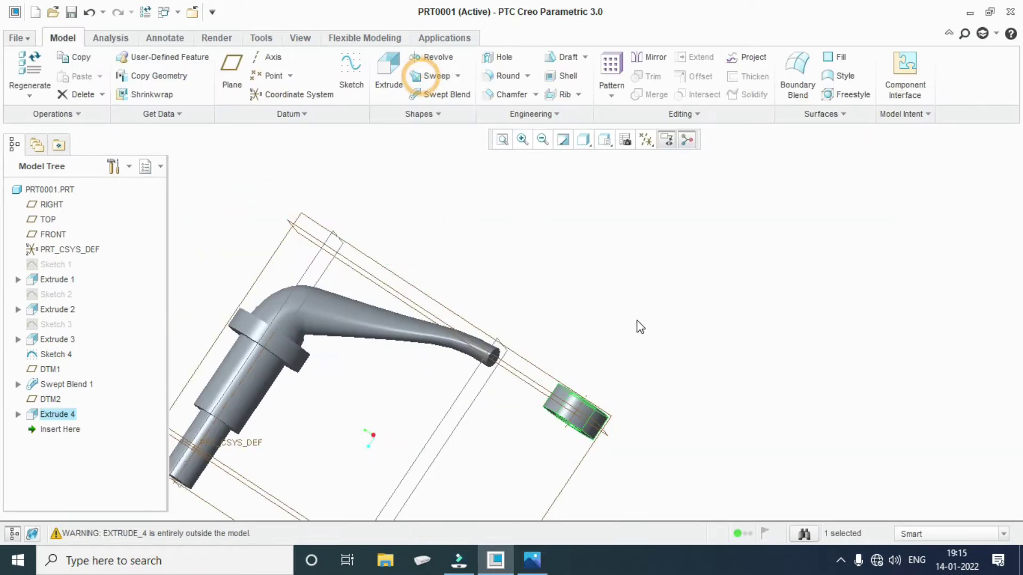
{"action": "mouse_move", "coordinate": [639, 326]}
{"action": "middle_mouse_down"}
{"action": "mouse_move", "coordinate": [729, 347]}
{"action": "mouse_move", "coordinate": [713, 339]}
{"action": "middle_mouse_up"}
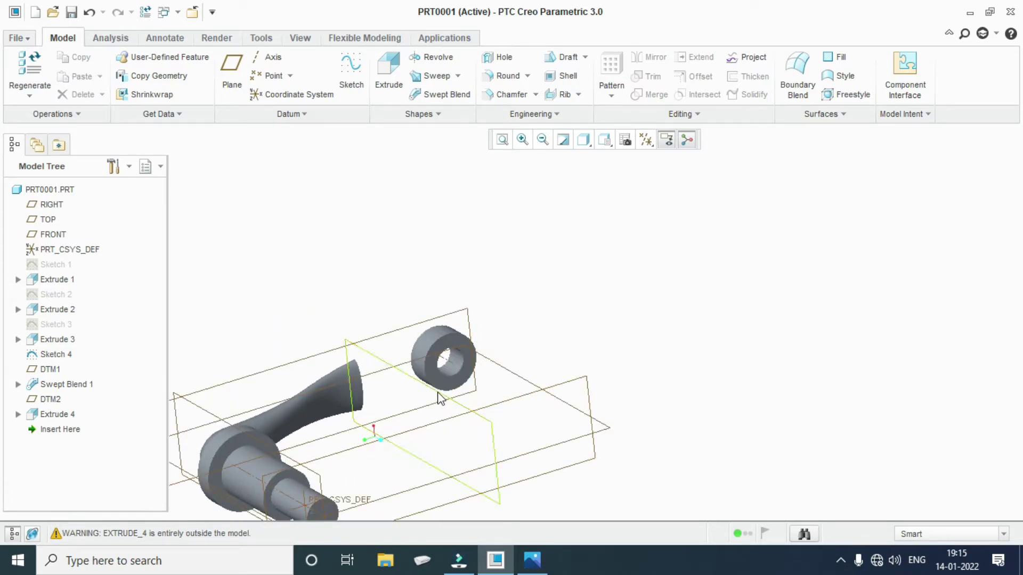
{"action": "middle_click_drag", "start_coordinate": [439, 395], "coordinate": [406, 358], "text": "shift"}
{"action": "mouse_move", "coordinate": [367, 230]}
{"action": "middle_mouse_down", "text": "shift"}
{"action": "mouse_move", "coordinate": [469, 304]}
{"action": "mouse_move", "coordinate": [417, 318]}
{"action": "mouse_move", "coordinate": [452, 319]}
{"action": "middle_mouse_up", "text": "shift"}
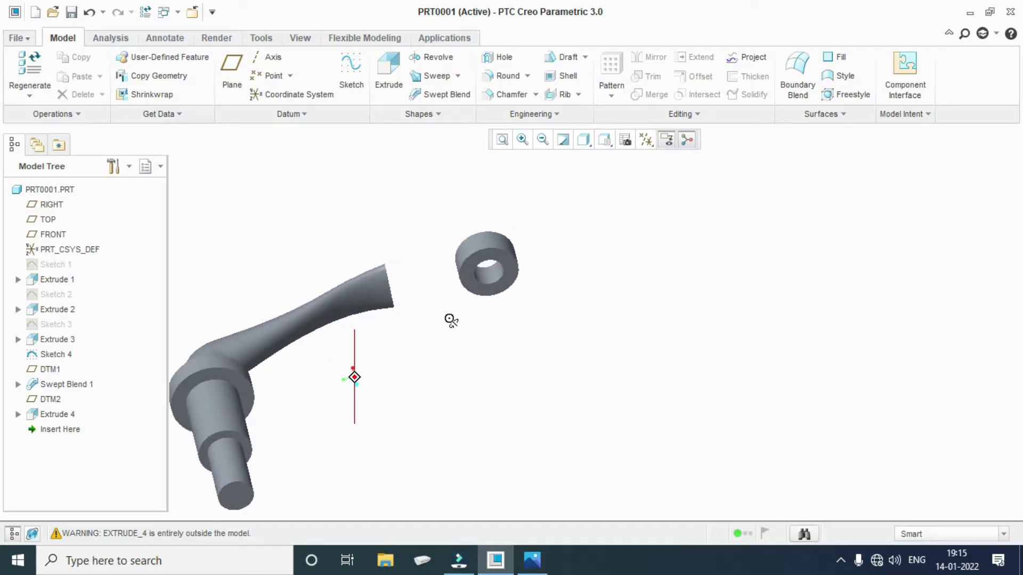
Start a sketch on the arm's end face, viewed flat-on.
{"action": "left_click", "coordinate": [351, 64]}
{"action": "scroll", "coordinate": [439, 288], "scroll_direction": "up", "scroll_amount": 3}
{"action": "scroll", "coordinate": [439, 288], "scroll_direction": "up", "scroll_amount": 3}
{"action": "left_click", "coordinate": [439, 285]}
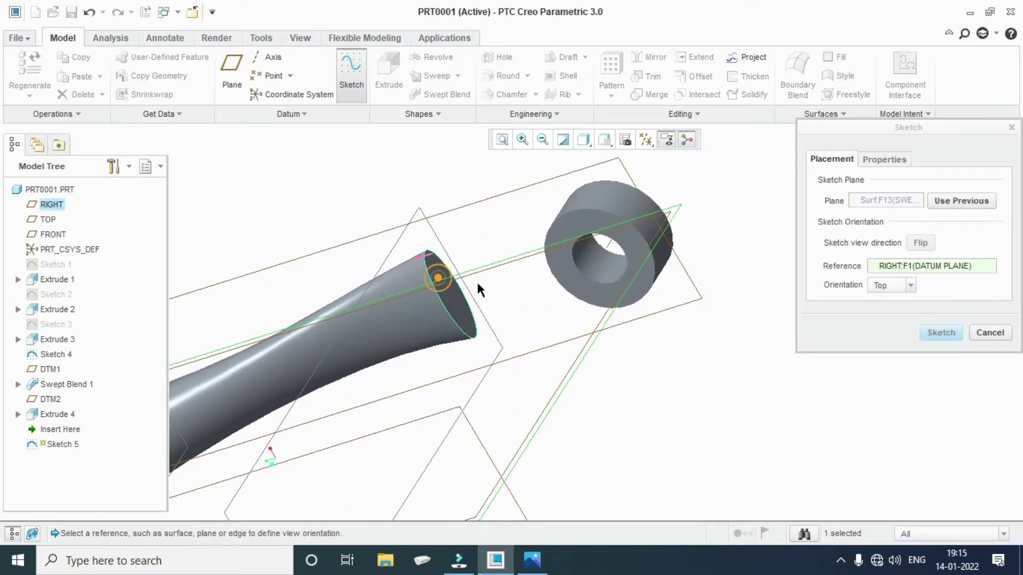
{"action": "left_click", "coordinate": [941, 332]}
{"action": "left_click", "coordinate": [646, 144]}
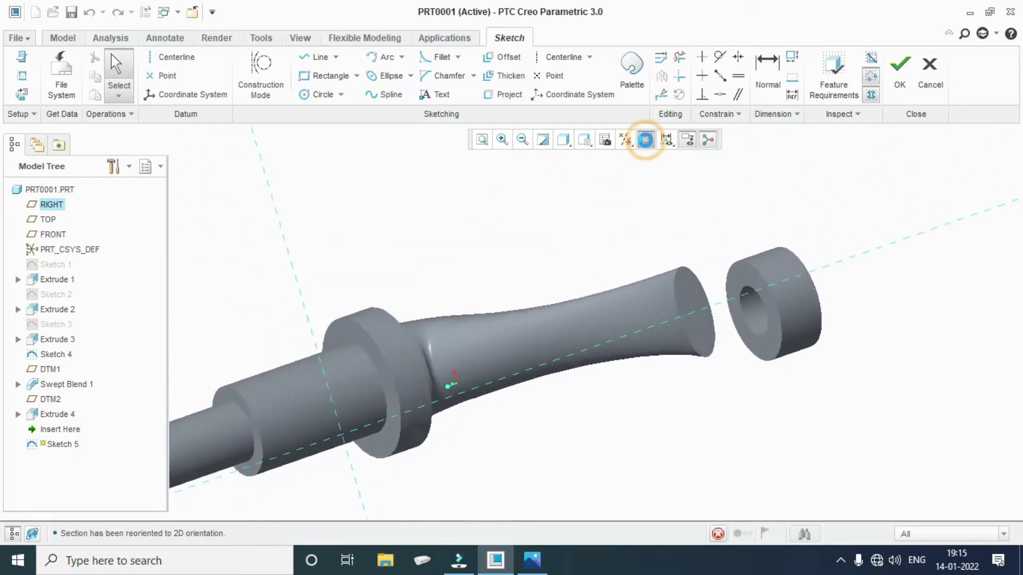
{"action": "middle_click_drag", "start_coordinate": [817, 374], "coordinate": [811, 394]}
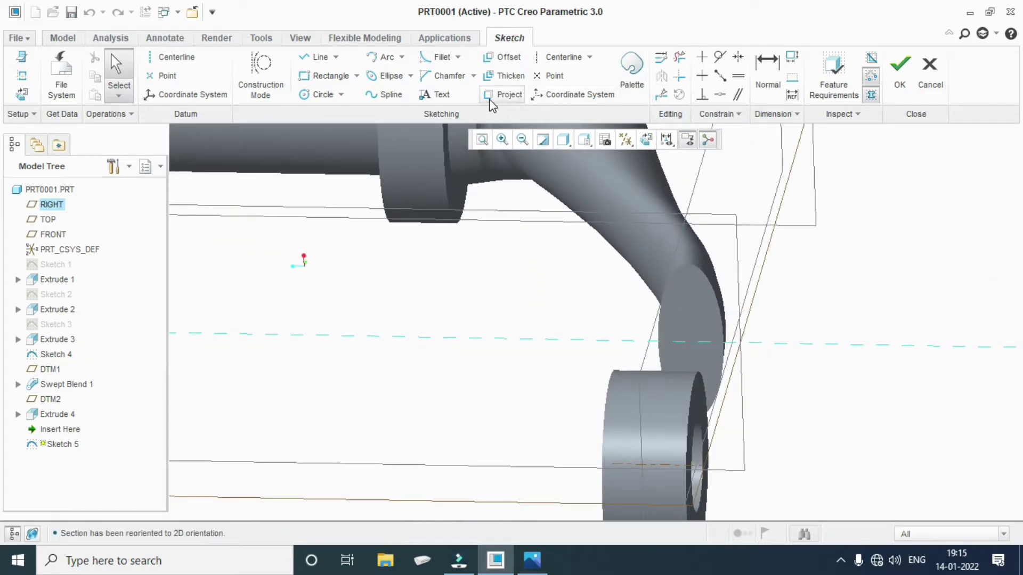
Project the arm end's circular edge into the sketch.
{"action": "left_click", "coordinate": [502, 94]}
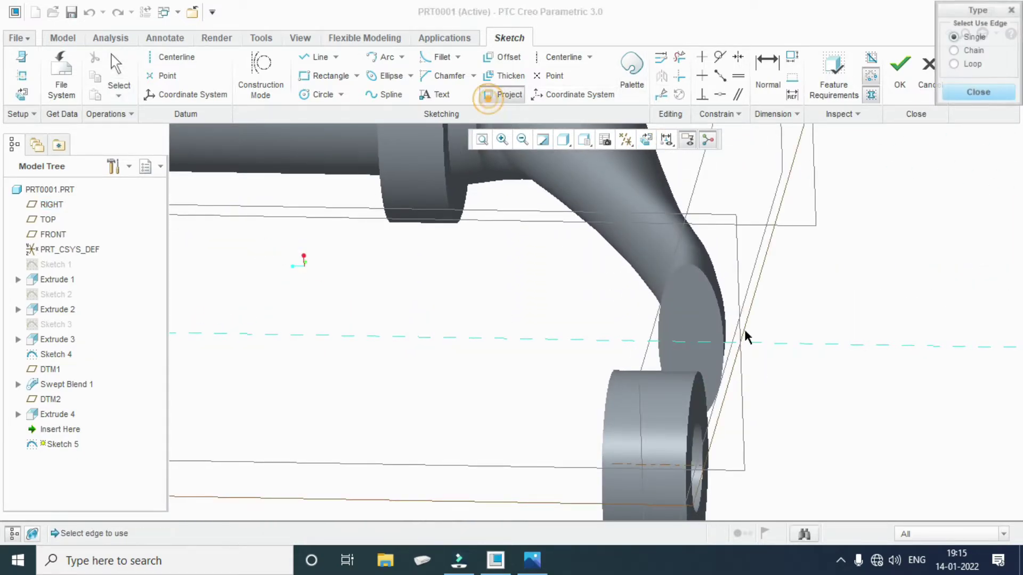
{"action": "left_click", "coordinate": [674, 277]}
{"action": "middle_click_drag", "start_coordinate": [767, 431], "coordinate": [806, 326]}
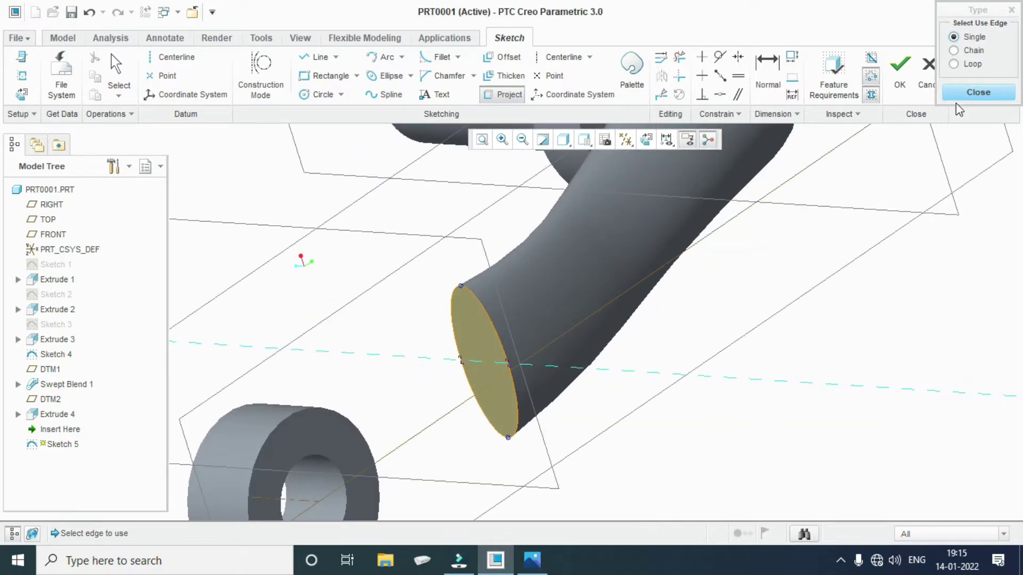
{"action": "left_click", "coordinate": [978, 93]}
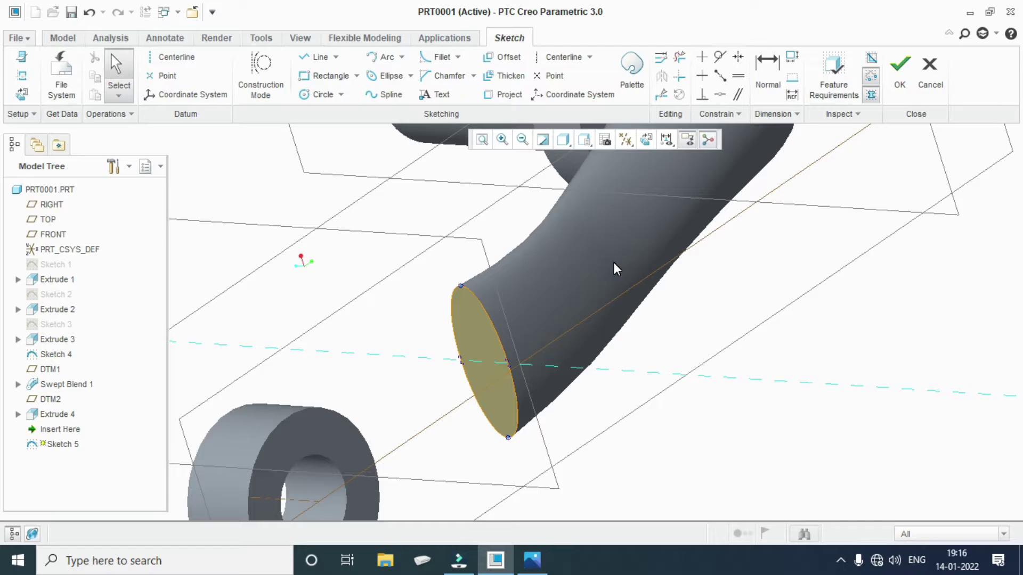
Finish Sketch 5 and extrude it Through All as Extrude 5.
{"action": "left_click", "coordinate": [900, 69]}
{"action": "left_click", "coordinate": [388, 80]}
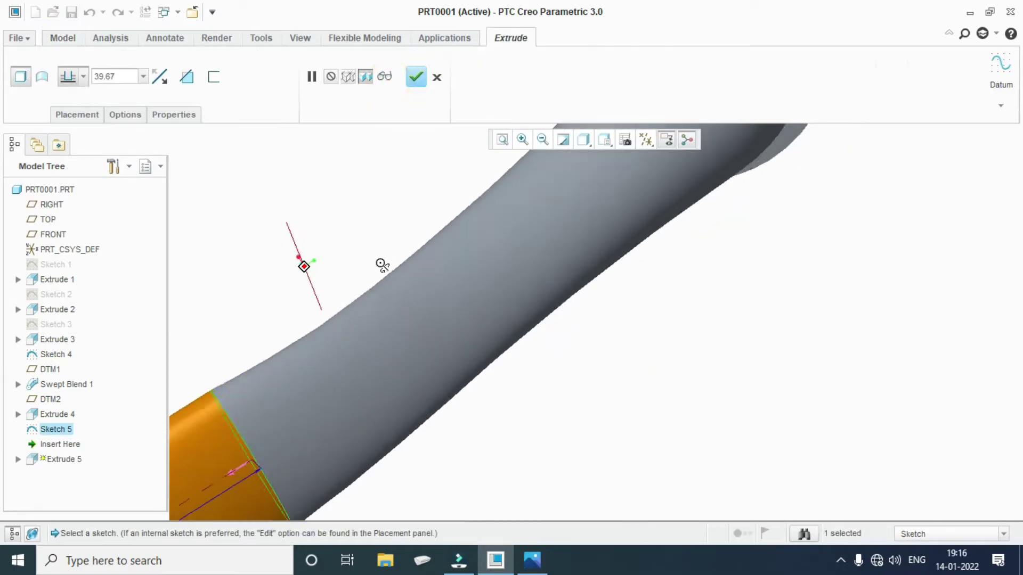
{"action": "middle_click_drag", "start_coordinate": [381, 263], "coordinate": [443, 274]}
{"action": "scroll", "coordinate": [445, 292], "scroll_direction": "up", "scroll_amount": 3}
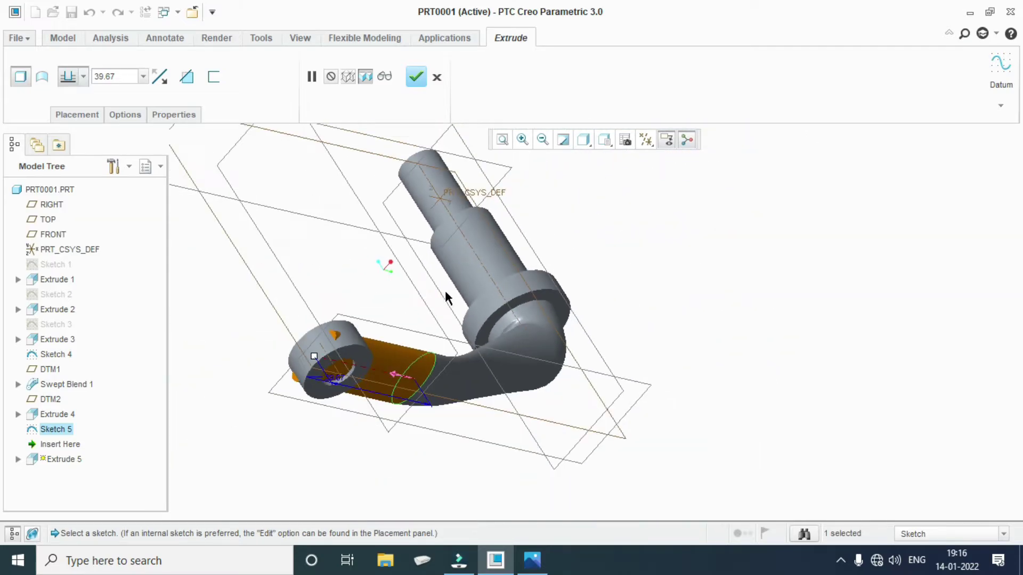
{"action": "left_click", "coordinate": [84, 78]}
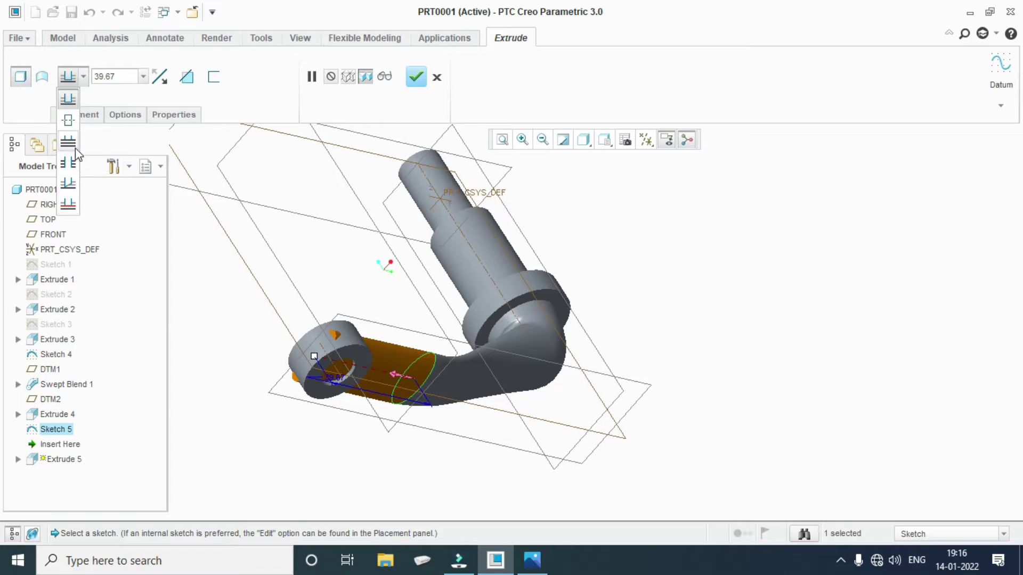
{"action": "left_click", "coordinate": [75, 145]}
{"action": "mouse_move", "coordinate": [338, 258]}
{"action": "middle_mouse_down"}
{"action": "mouse_move", "coordinate": [511, 337]}
{"action": "mouse_move", "coordinate": [550, 393]}
{"action": "mouse_move", "coordinate": [500, 422]}
{"action": "mouse_move", "coordinate": [393, 149]}
{"action": "middle_mouse_up"}
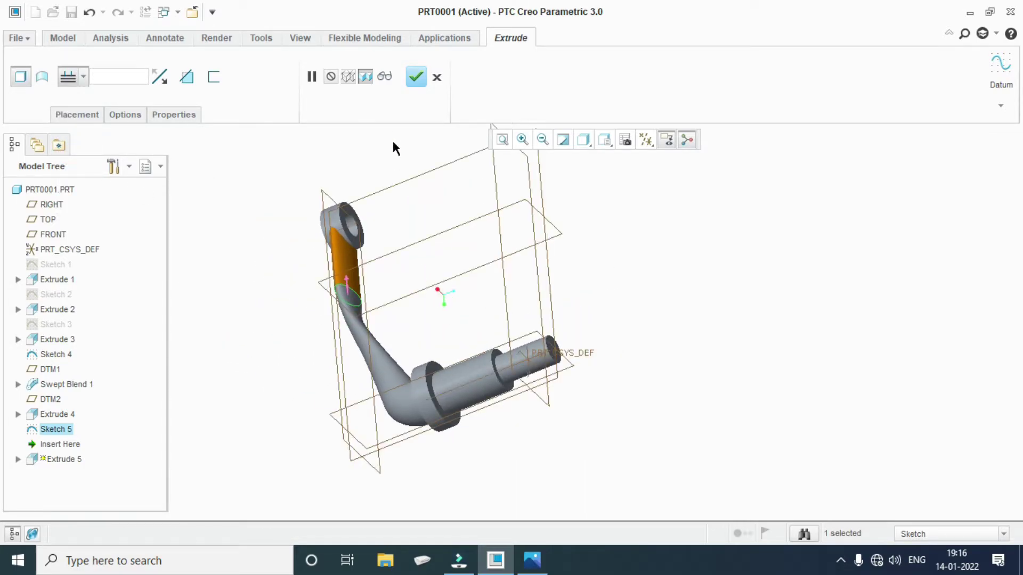
{"action": "left_click", "coordinate": [415, 77]}
{"action": "mouse_move", "coordinate": [427, 230]}
{"action": "middle_mouse_down"}
{"action": "mouse_move", "coordinate": [570, 377]}
{"action": "mouse_move", "coordinate": [498, 370]}
{"action": "mouse_move", "coordinate": [799, 347]}
{"action": "middle_mouse_up"}
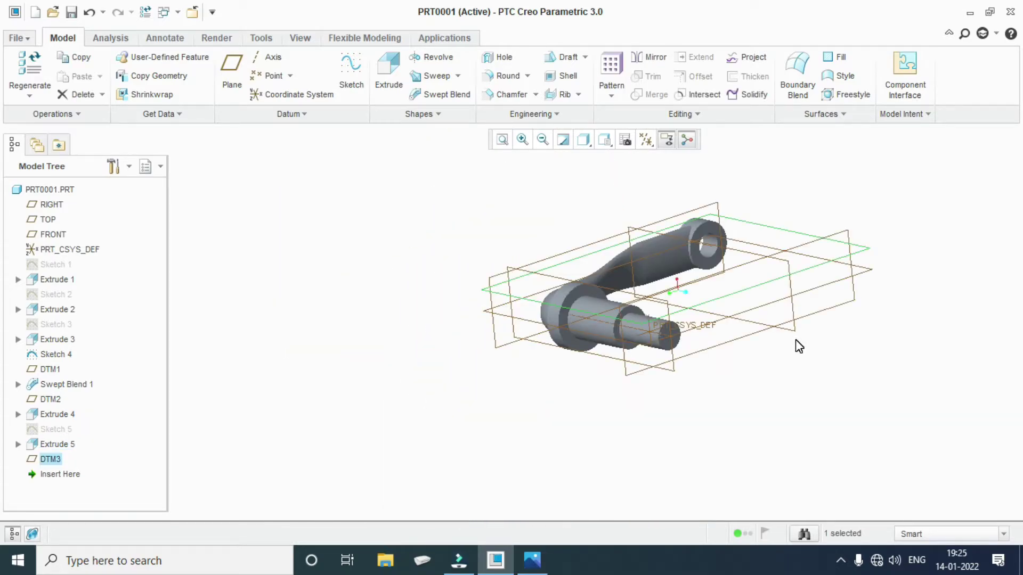
Start a sketch on DTM3, viewed flat-on, and confirm its placement.
{"action": "mouse_move", "coordinate": [794, 346]}
{"action": "middle_mouse_down"}
{"action": "mouse_move", "coordinate": [733, 397]}
{"action": "mouse_move", "coordinate": [714, 454]}
{"action": "mouse_move", "coordinate": [817, 386]}
{"action": "mouse_move", "coordinate": [811, 416]}
{"action": "mouse_move", "coordinate": [647, 362]}
{"action": "mouse_move", "coordinate": [696, 383]}
{"action": "mouse_move", "coordinate": [683, 392]}
{"action": "middle_mouse_up"}
{"action": "scroll", "coordinate": [647, 362], "scroll_direction": "up", "scroll_amount": 3}
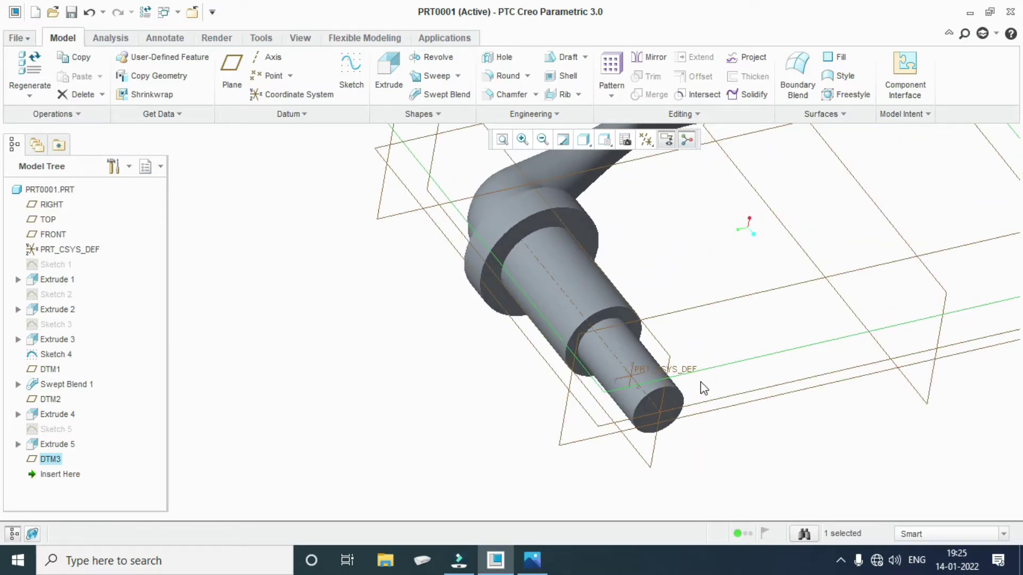
{"action": "left_click", "coordinate": [350, 69]}
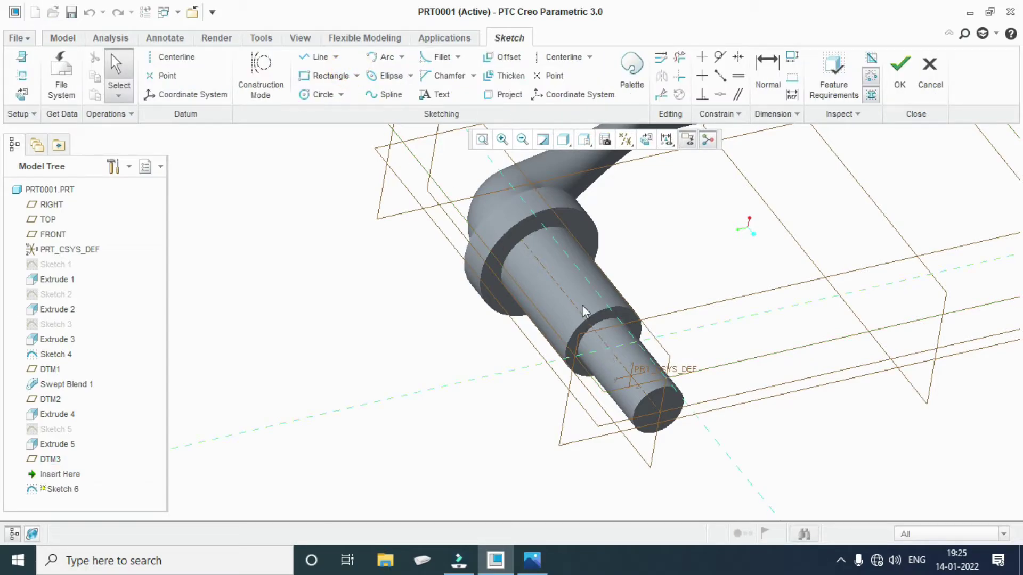
{"action": "left_click", "coordinate": [646, 140]}
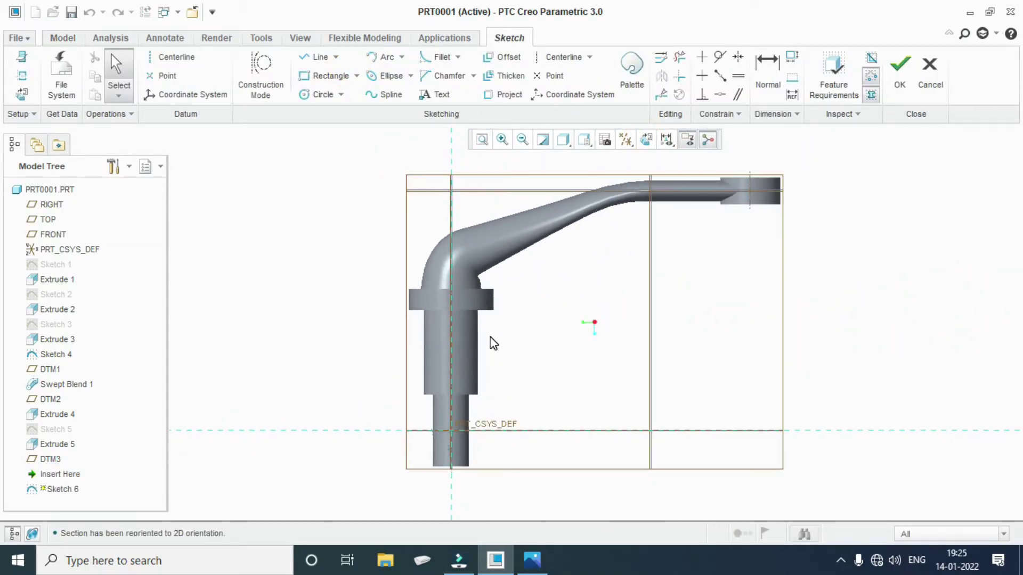
{"action": "left_click", "coordinate": [21, 56]}
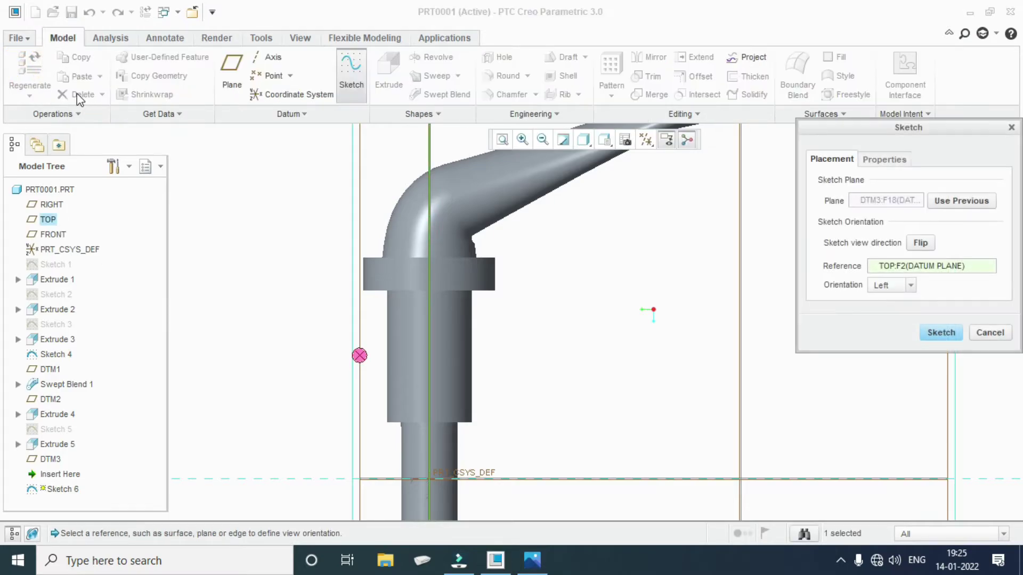
{"action": "left_click", "coordinate": [990, 332]}
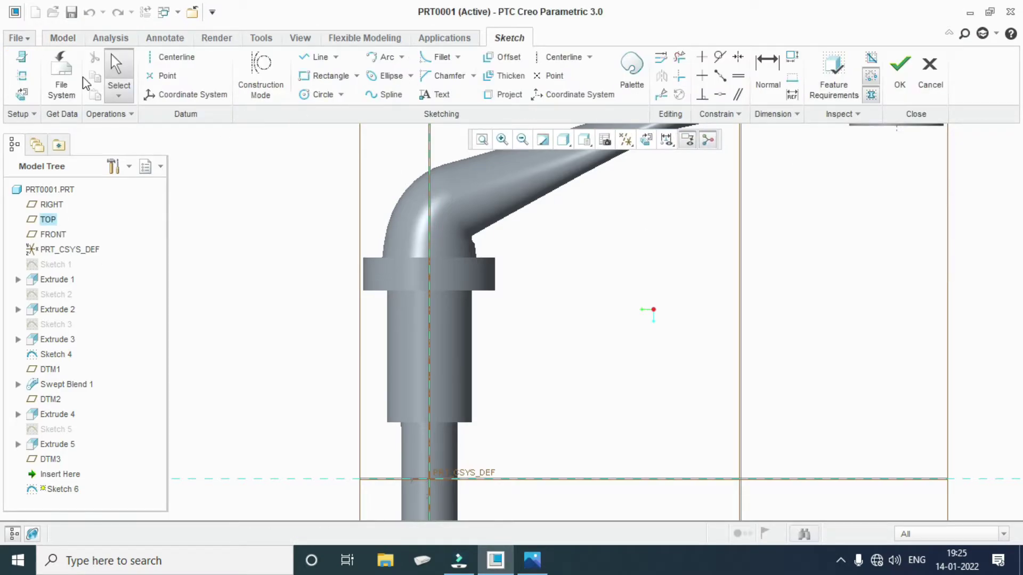
Add the flange underside, shaft side face and shaft axis as sketch references.
{"action": "left_click", "coordinate": [21, 76]}
{"action": "left_click", "coordinate": [465, 293]}
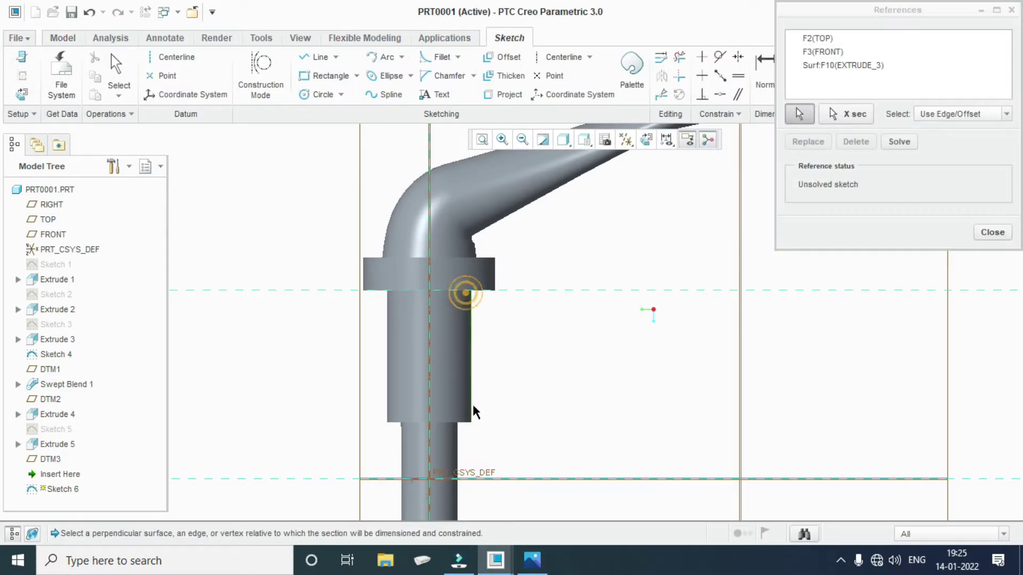
{"action": "left_click", "coordinate": [464, 423]}
{"action": "left_click", "coordinate": [431, 379]}
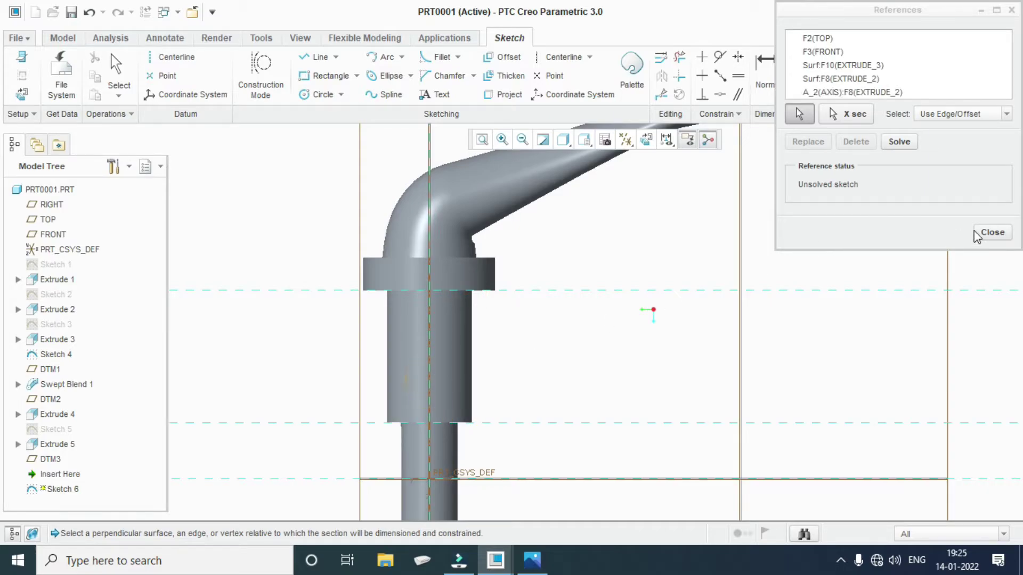
{"action": "left_click", "coordinate": [991, 233]}
Draw a center rectangle centred on the shaft axis below the flange.
{"action": "left_click", "coordinate": [357, 80]}
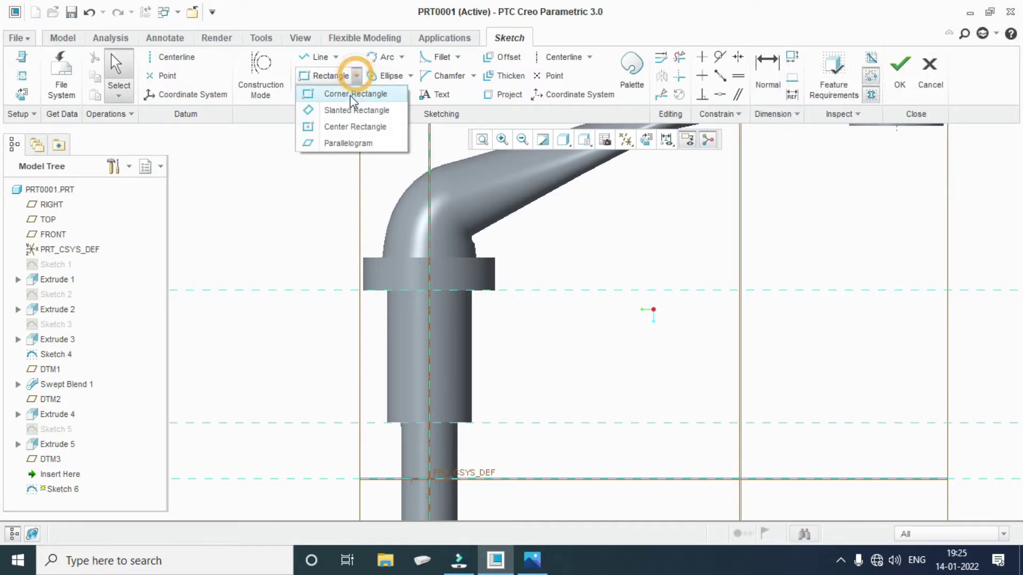
{"action": "left_click", "coordinate": [328, 125]}
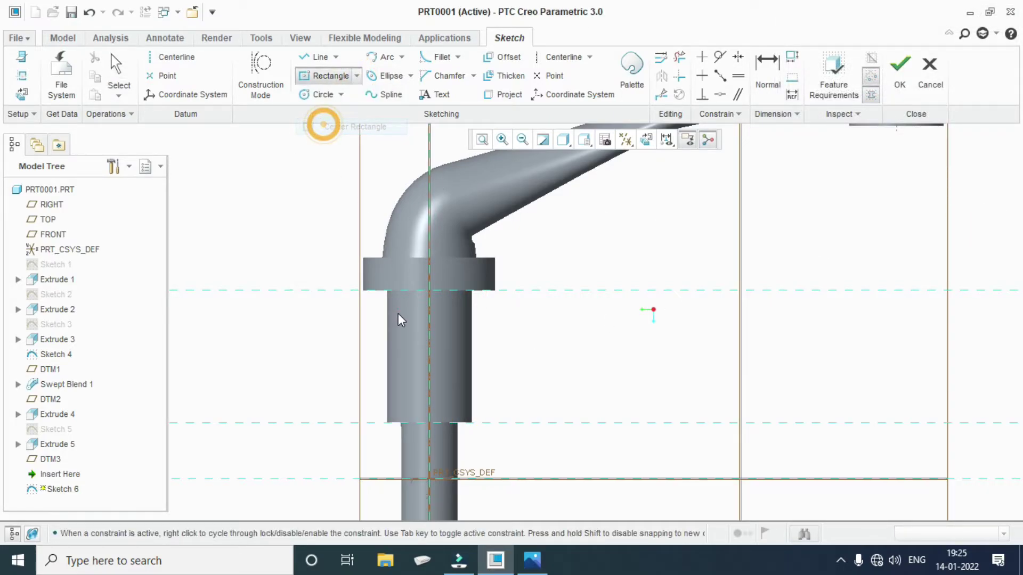
{"action": "left_click", "coordinate": [430, 357]}
{"action": "left_click", "coordinate": [441, 323]}
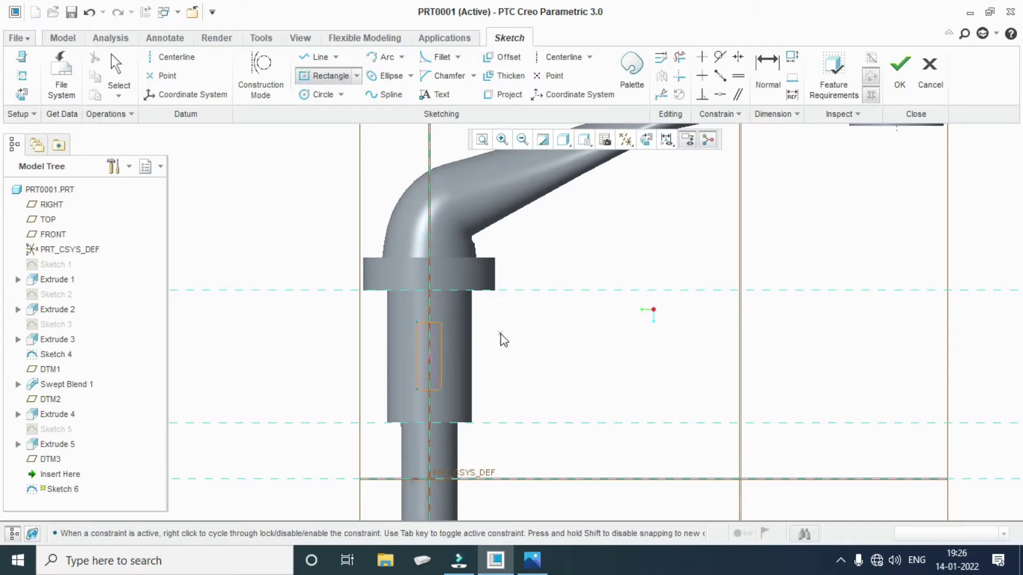
{"action": "middle_click", "coordinate": [503, 340]}
Check the reference drawing's 22-by-6 keyway size and return to the sketch.
{"action": "scroll", "coordinate": [484, 397], "scroll_direction": "up", "scroll_amount": 3}
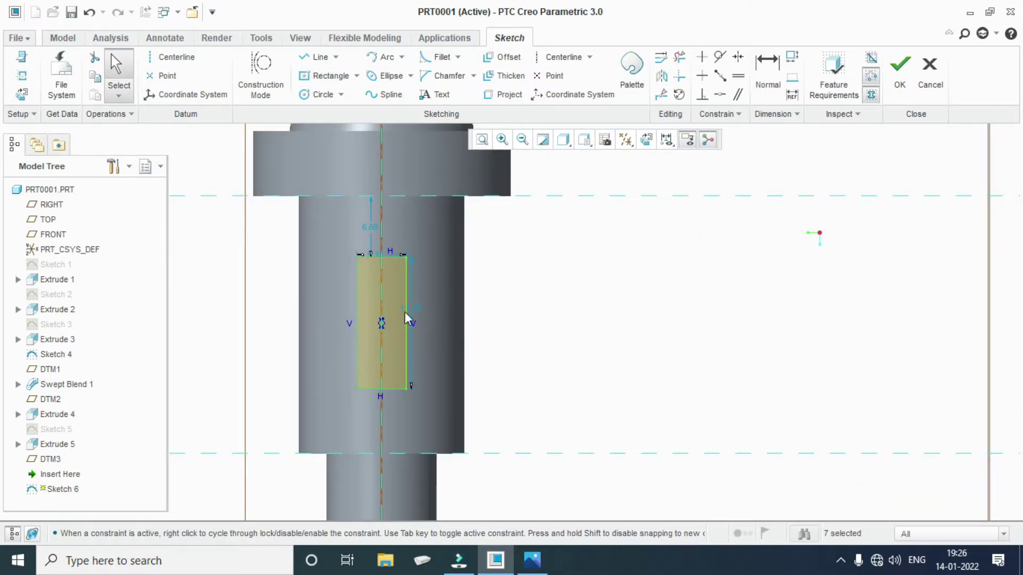
{"action": "left_click", "coordinate": [532, 560]}
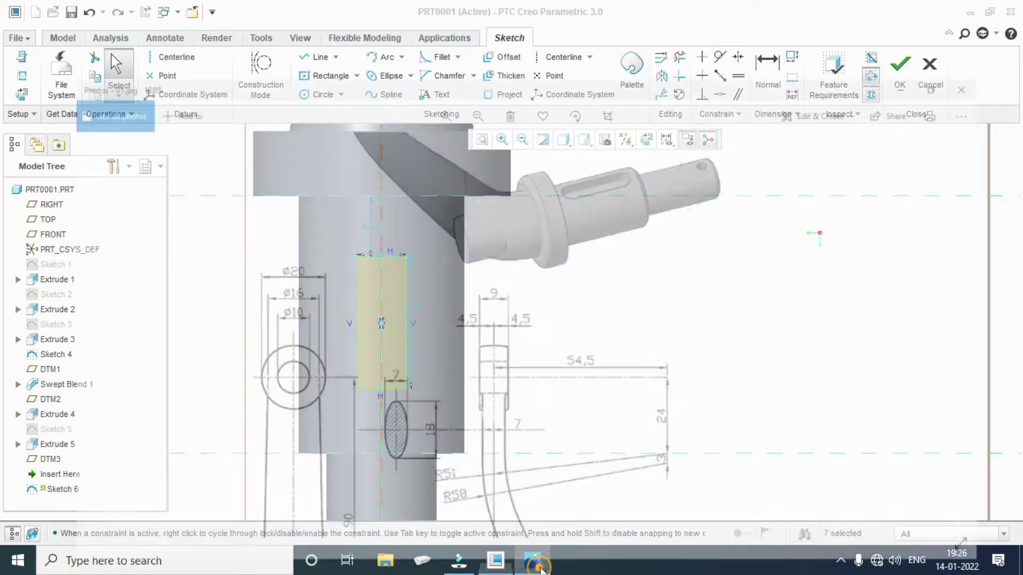
{"action": "scroll", "coordinate": [372, 267], "scroll_direction": "down", "scroll_amount": 3}
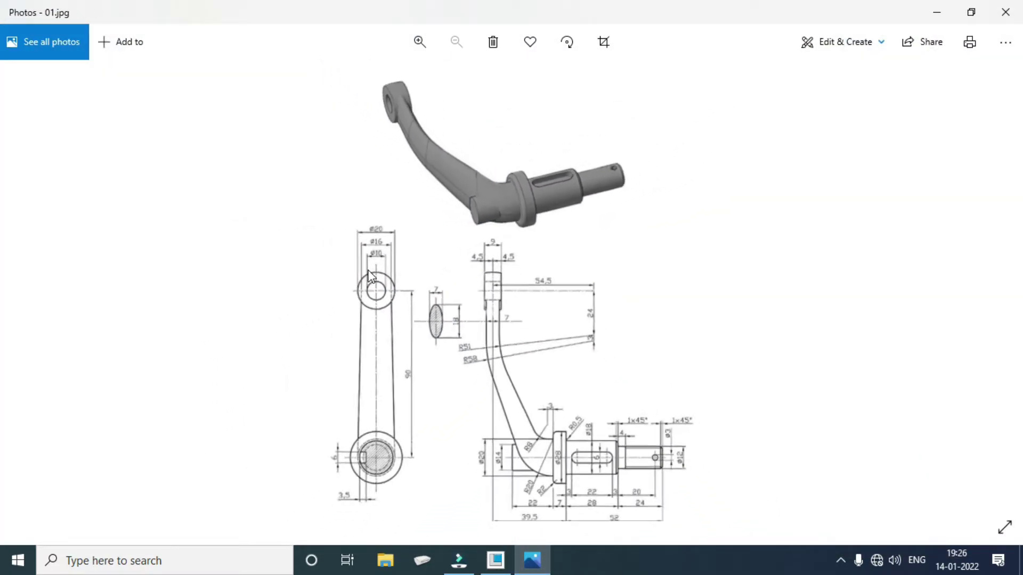
{"action": "scroll", "coordinate": [659, 477], "scroll_direction": "up", "scroll_amount": 2}
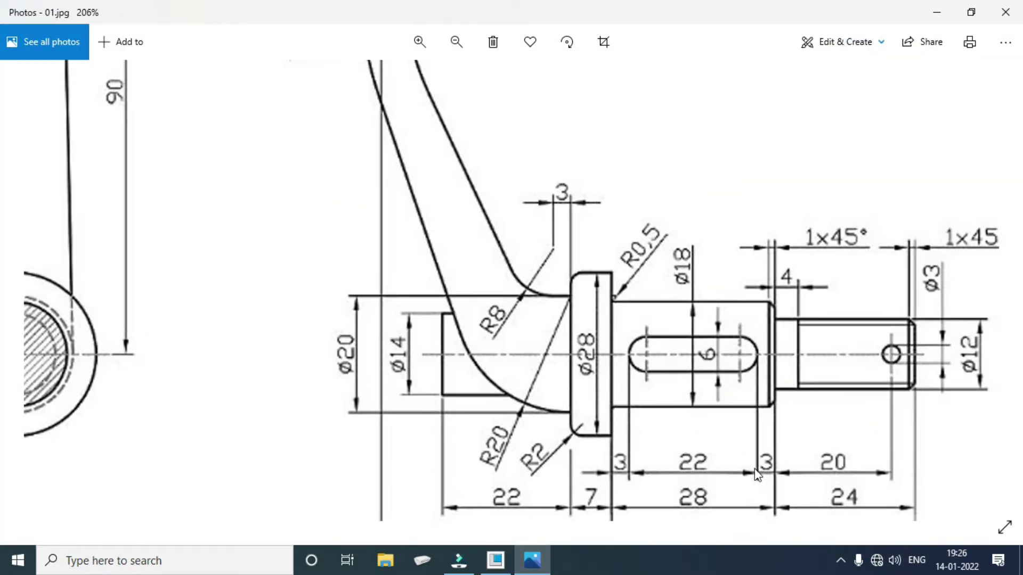
{"action": "scroll", "coordinate": [746, 405], "scroll_direction": "up", "scroll_amount": 1}
{"action": "scroll", "coordinate": [792, 393], "scroll_direction": "up", "scroll_amount": 1}
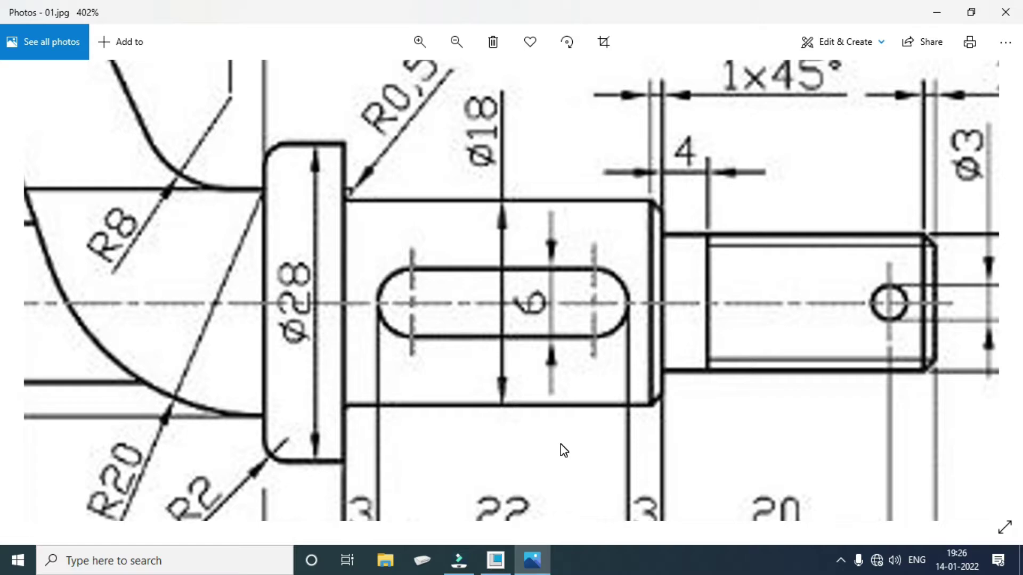
{"action": "scroll", "coordinate": [501, 393], "scroll_direction": "down", "scroll_amount": 1}
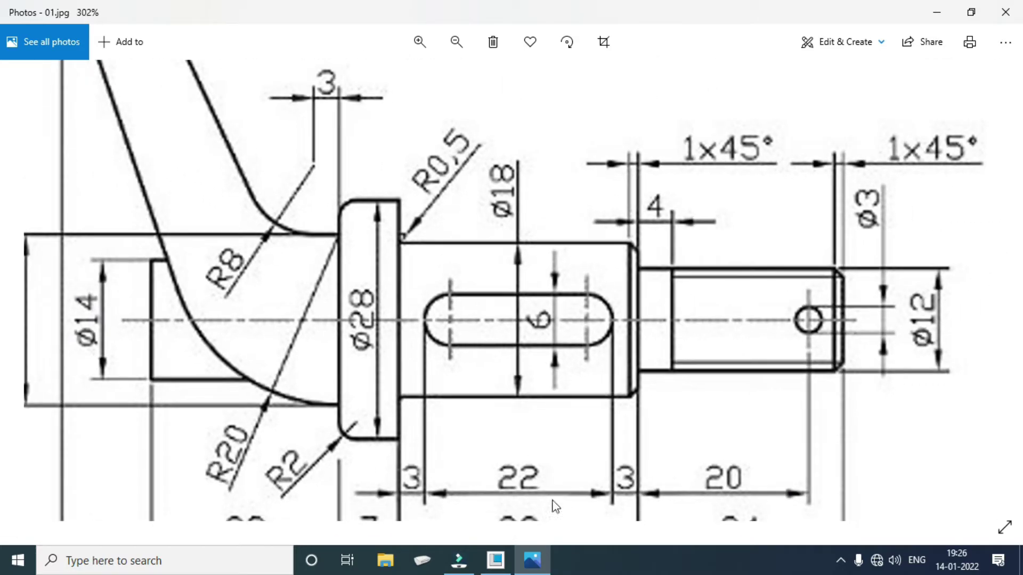
{"action": "left_click", "coordinate": [532, 560]}
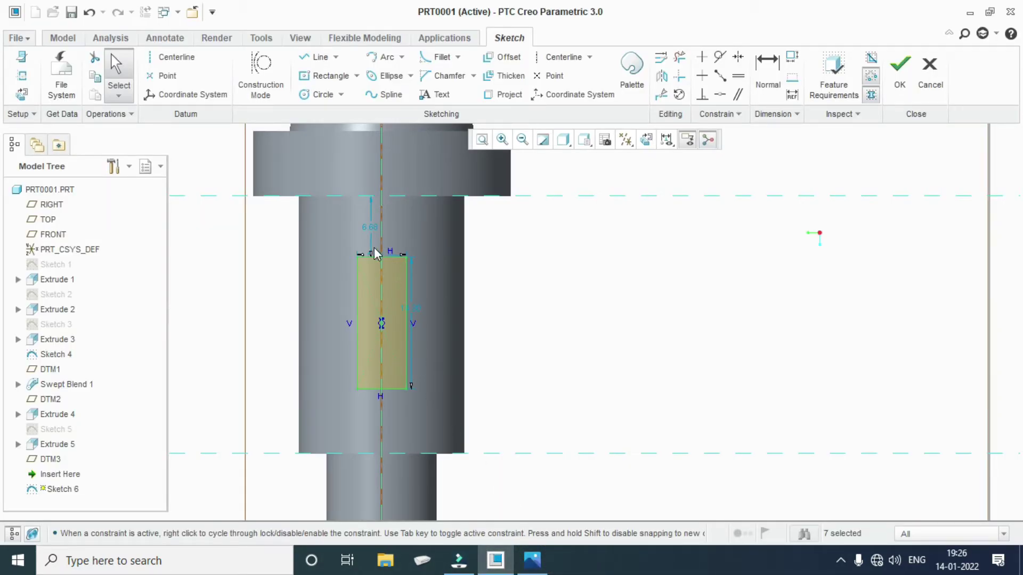
Set the slot rectangle's width to 8.
{"action": "left_click", "coordinate": [533, 564]}
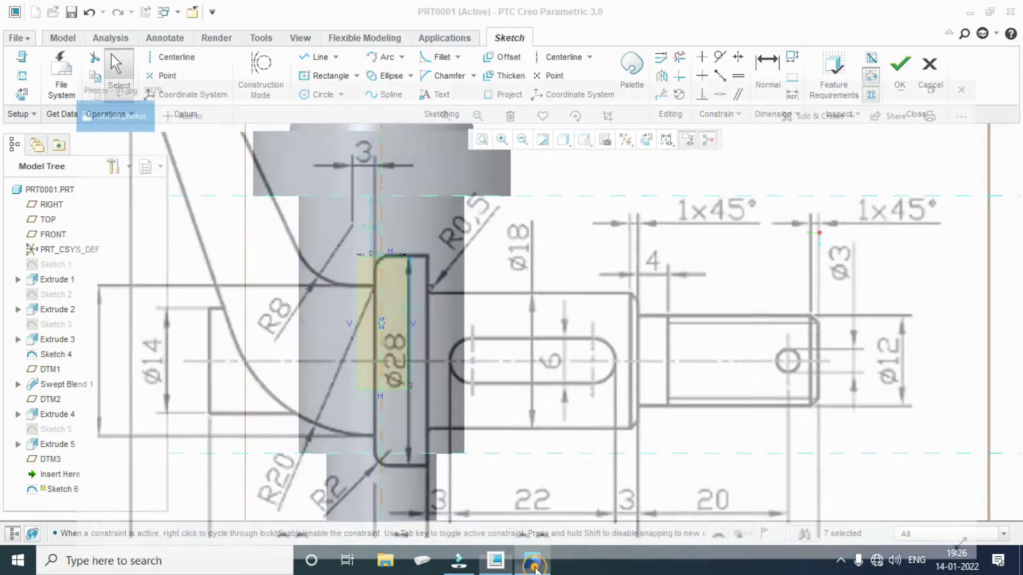
{"action": "left_click", "coordinate": [534, 567]}
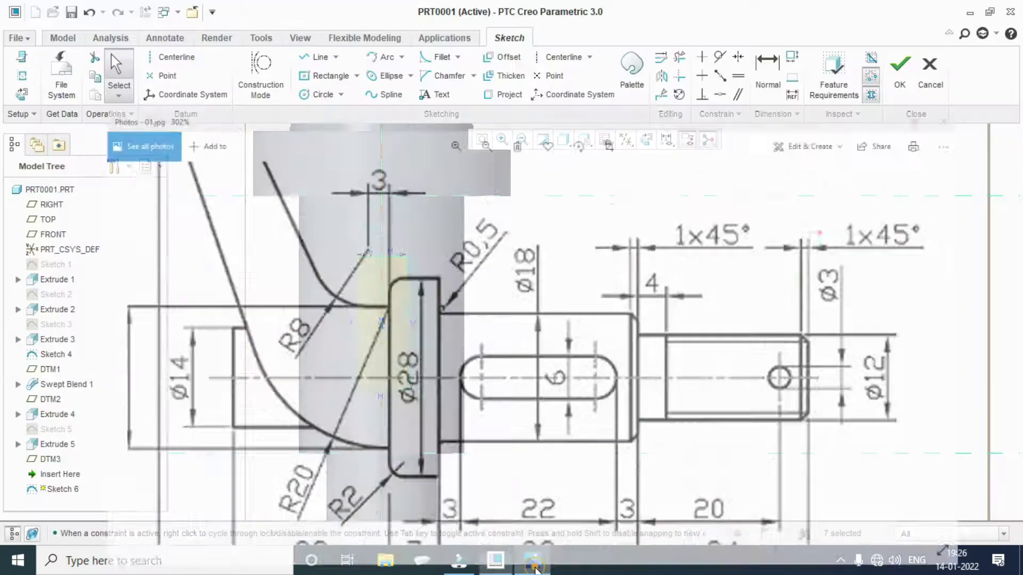
{"action": "double_click", "coordinate": [382, 255]}
{"action": "type", "text": "8"}
{"action": "key", "text": "Return"}
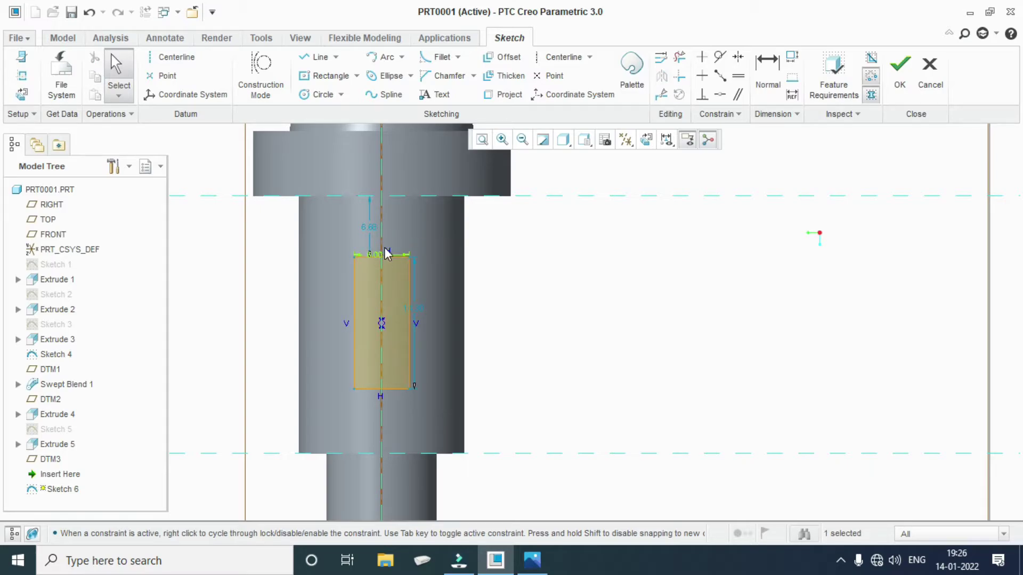
Add circles at the rectangle's top and bottom edges for the slot ends.
{"action": "left_click", "coordinate": [319, 94]}
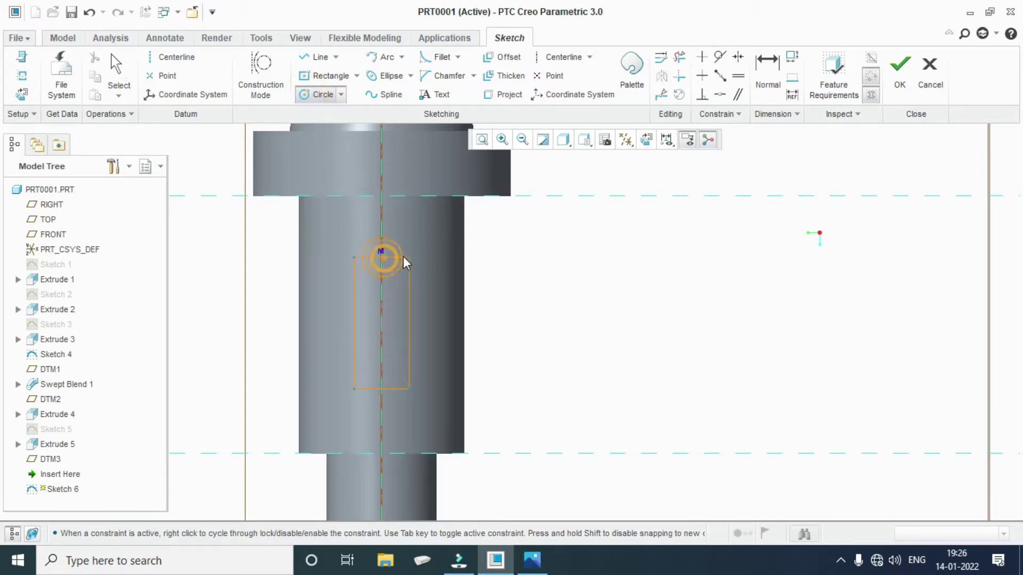
{"action": "left_click", "coordinate": [381, 258]}
{"action": "left_click", "coordinate": [382, 389]}
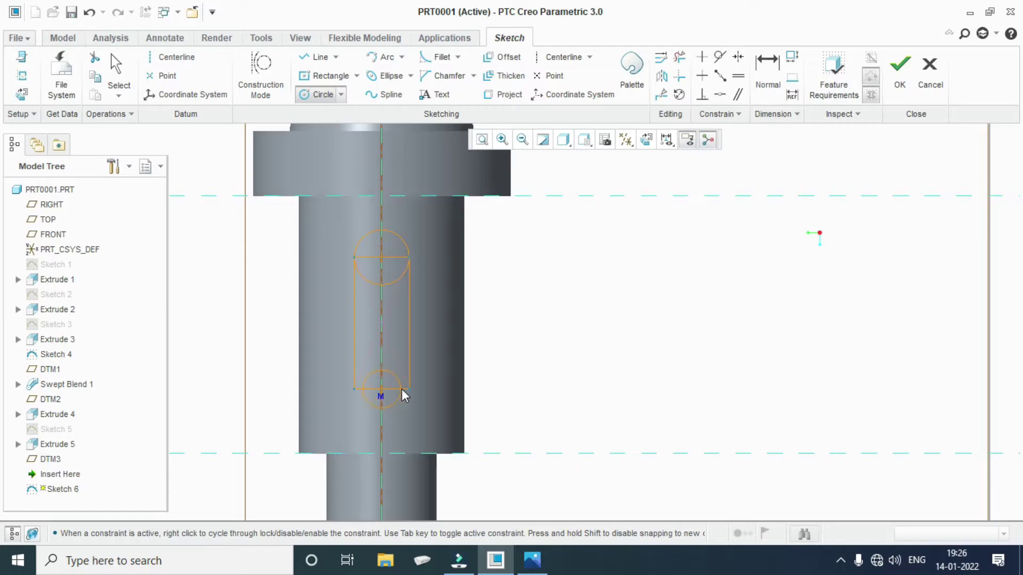
{"action": "left_click", "coordinate": [414, 394]}
{"action": "middle_click", "coordinate": [495, 449]}
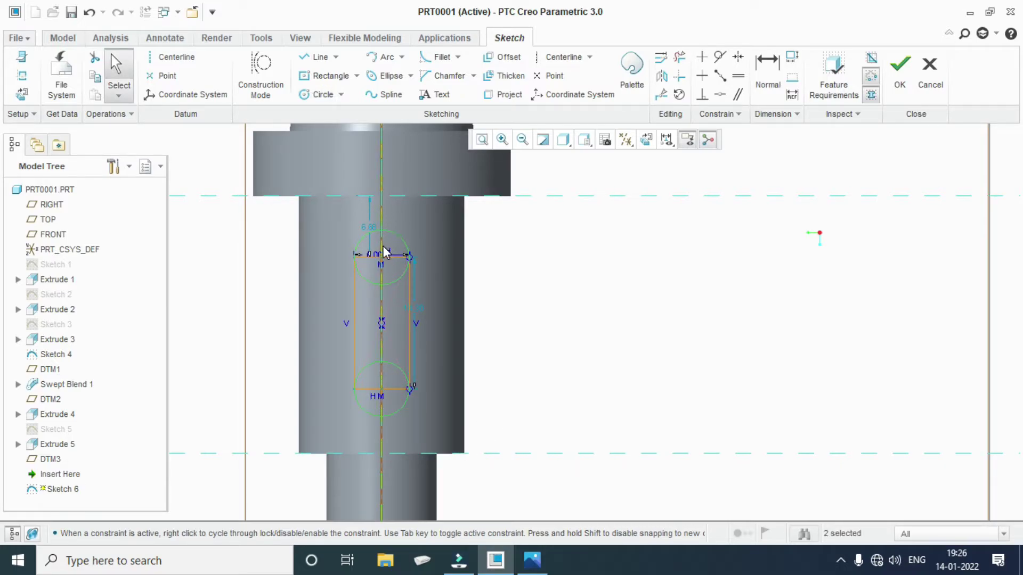
Set the slot 6 below the flange and dimension its side length to 22.
{"action": "double_click", "coordinate": [370, 228]}
{"action": "type", "text": "6.6814813319899"}
{"action": "key", "text": "Return"}
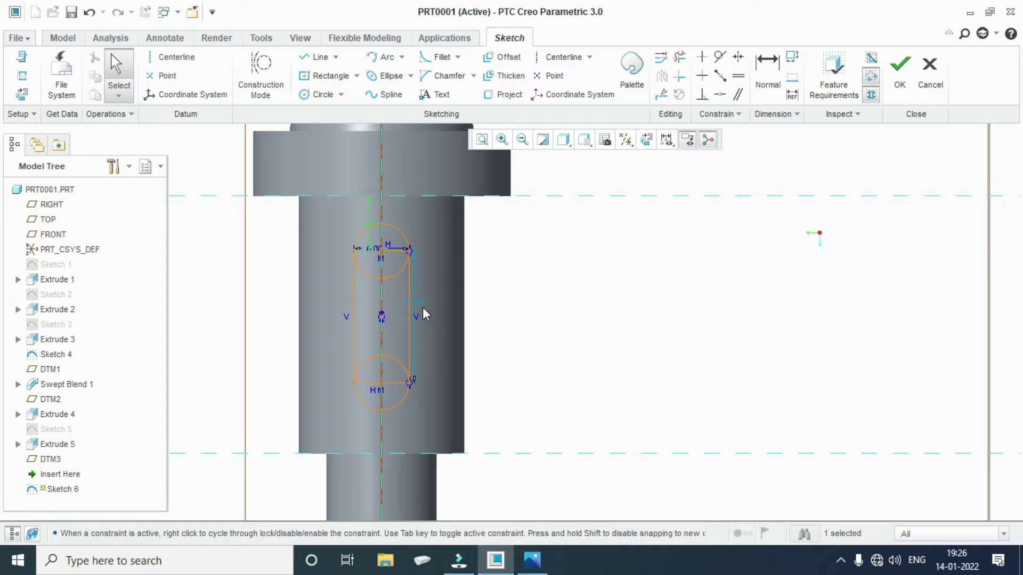
{"action": "left_click", "coordinate": [529, 561]}
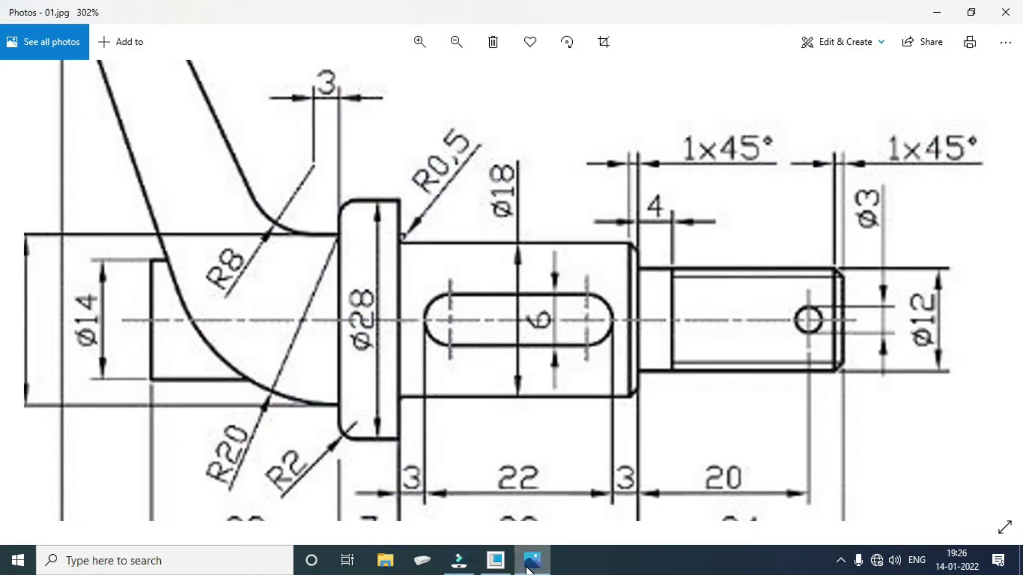
{"action": "left_click", "coordinate": [526, 566]}
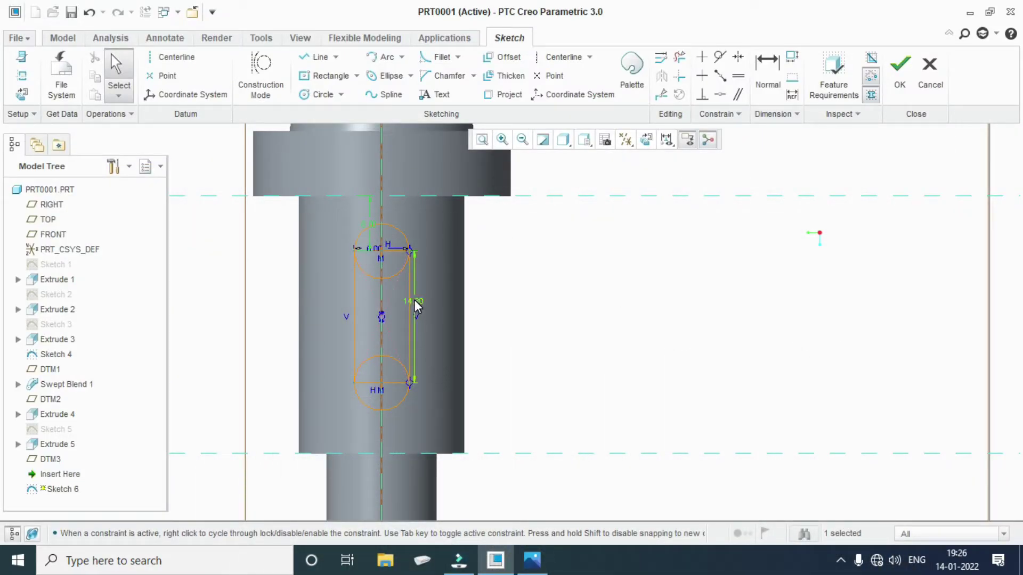
{"action": "left_click", "coordinate": [414, 298]}
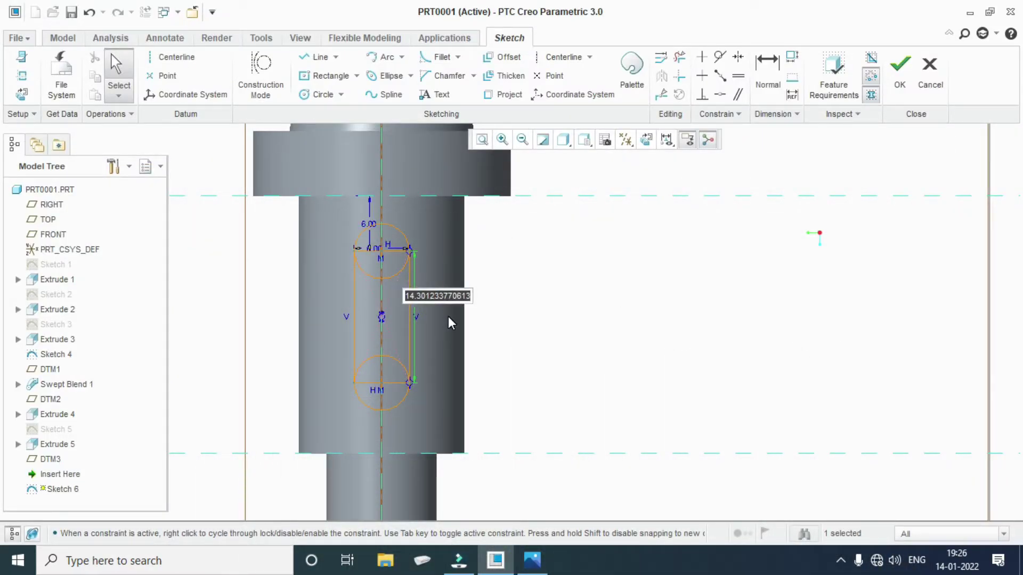
{"action": "type", "text": "22"}
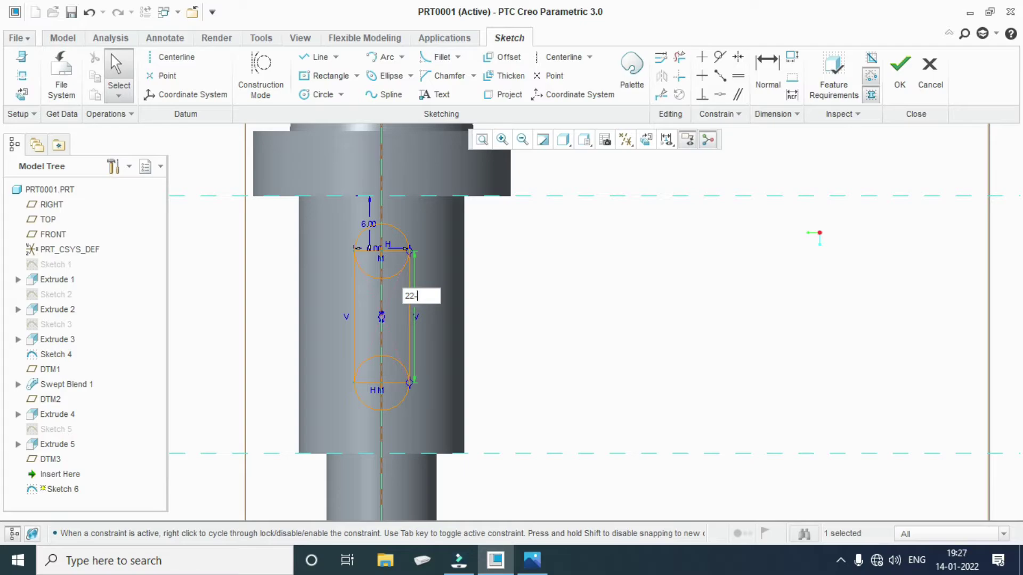
Try changing the 22 slot length twice, undoing each wrong result with Ctrl+Z.
{"action": "key", "text": "Return"}
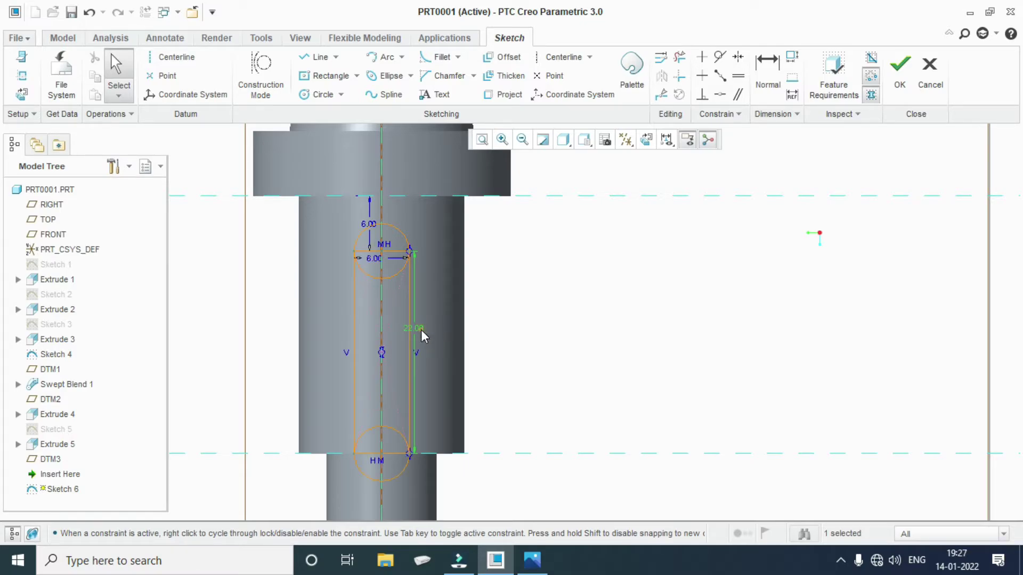
{"action": "double_click", "coordinate": [415, 327]}
{"action": "type", "text": "6"}
{"action": "key", "text": "Return"}
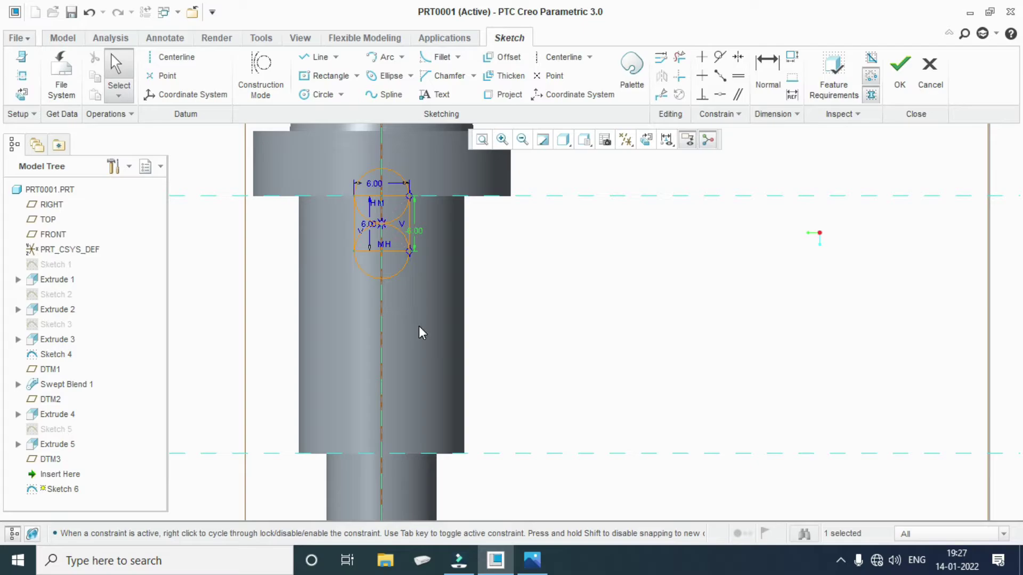
{"action": "key", "text": "ctrl+z"}
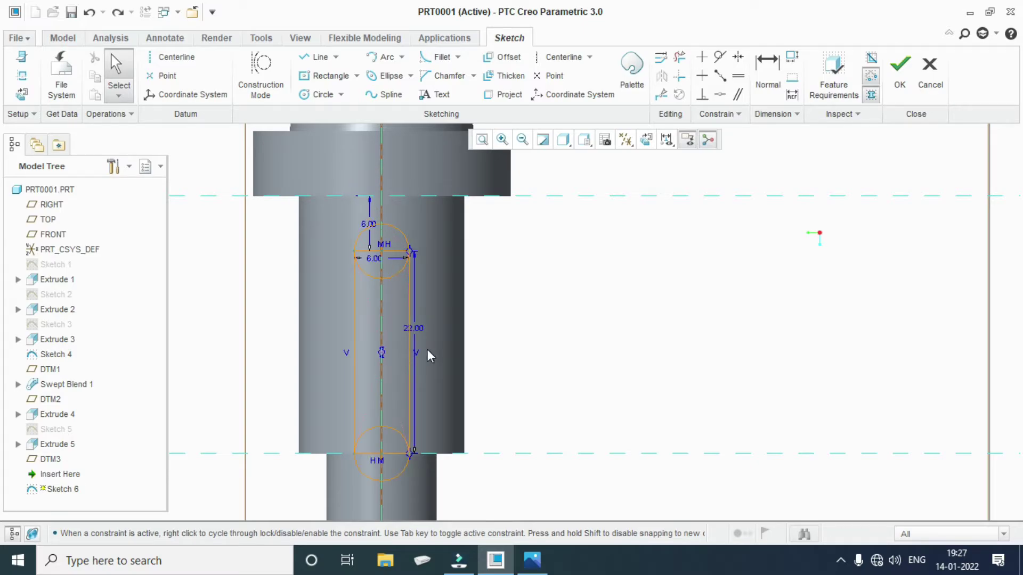
{"action": "double_click", "coordinate": [417, 331]}
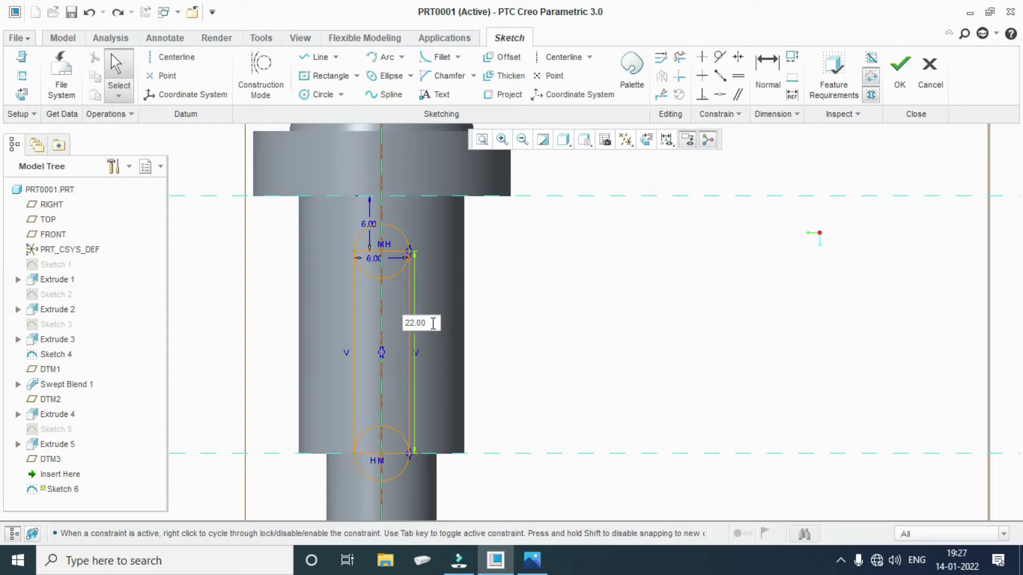
{"action": "left_click", "coordinate": [433, 323]}
{"action": "key", "text": "BackSpace"}
{"action": "key", "text": "BackSpace"}
{"action": "key", "text": "BackSpace"}
{"action": "type", "text": "6"}
{"action": "key", "text": "Return"}
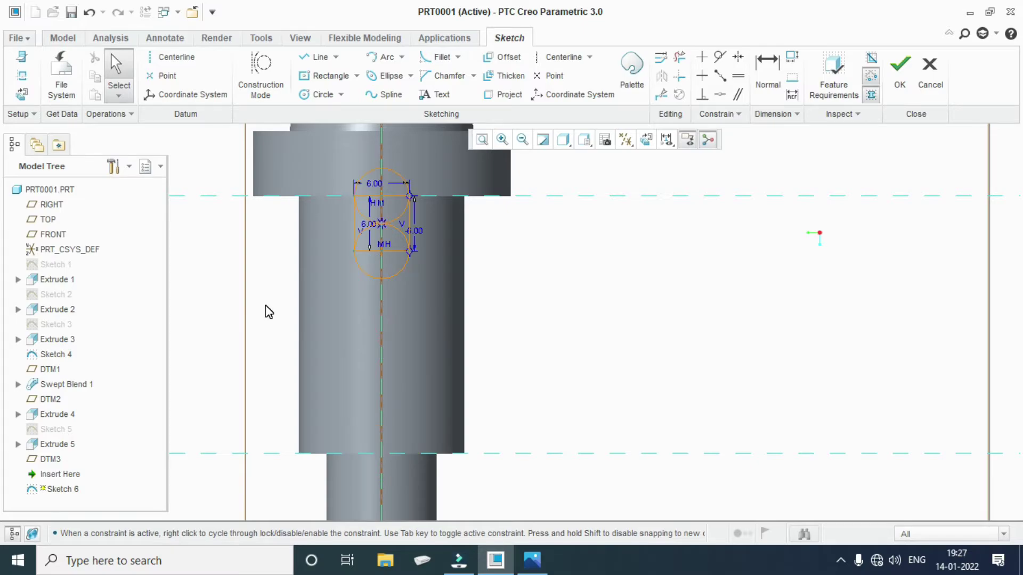
{"action": "key", "text": "ctrl+z"}
Set the keyway slot length to 16 by entering 22-6.
{"action": "double_click", "coordinate": [417, 327]}
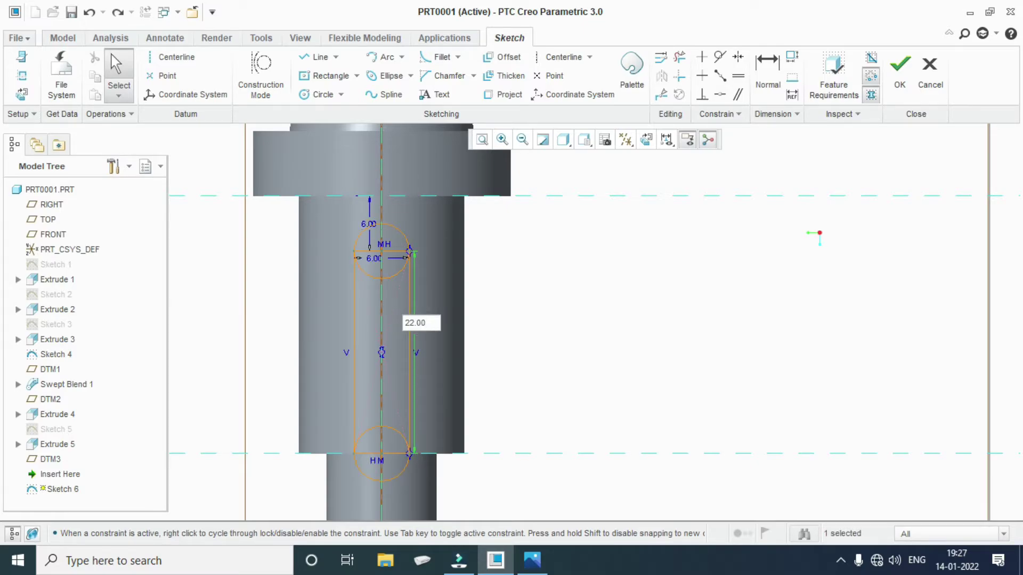
{"action": "type", "text": "6"}
{"action": "key", "text": "Return"}
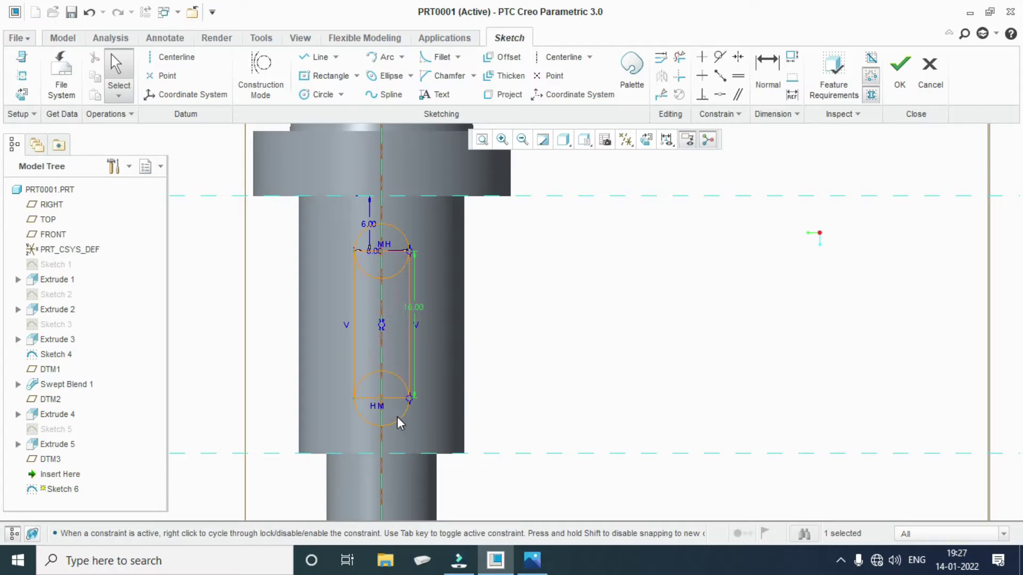
{"action": "scroll", "coordinate": [401, 424], "scroll_direction": "up", "scroll_amount": 2}
Trim away the inner circle arcs and lines inside the slot with Delete Segment.
{"action": "left_click", "coordinate": [679, 57]}
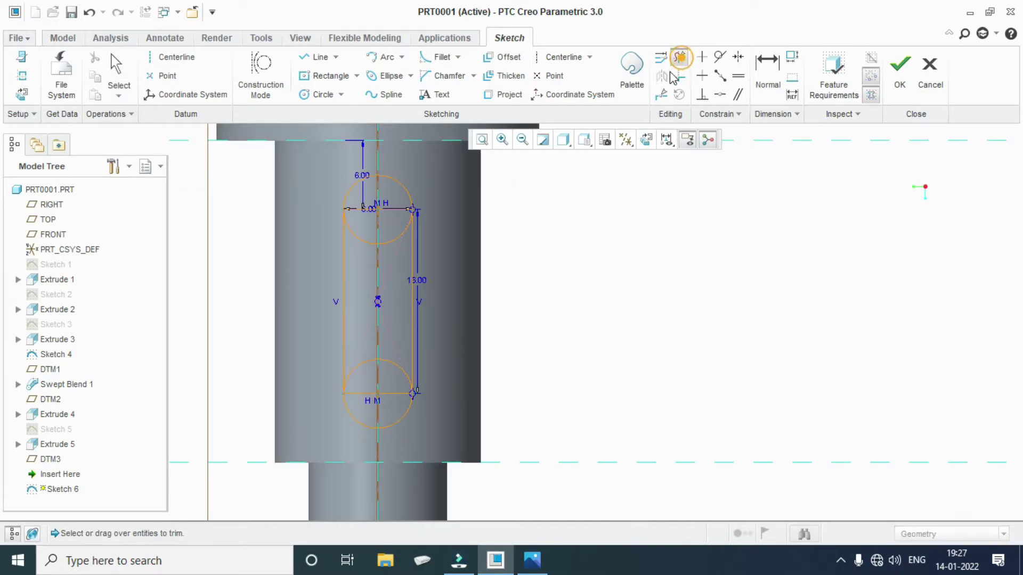
{"action": "left_click_drag", "start_coordinate": [395, 209], "coordinate": [391, 406]}
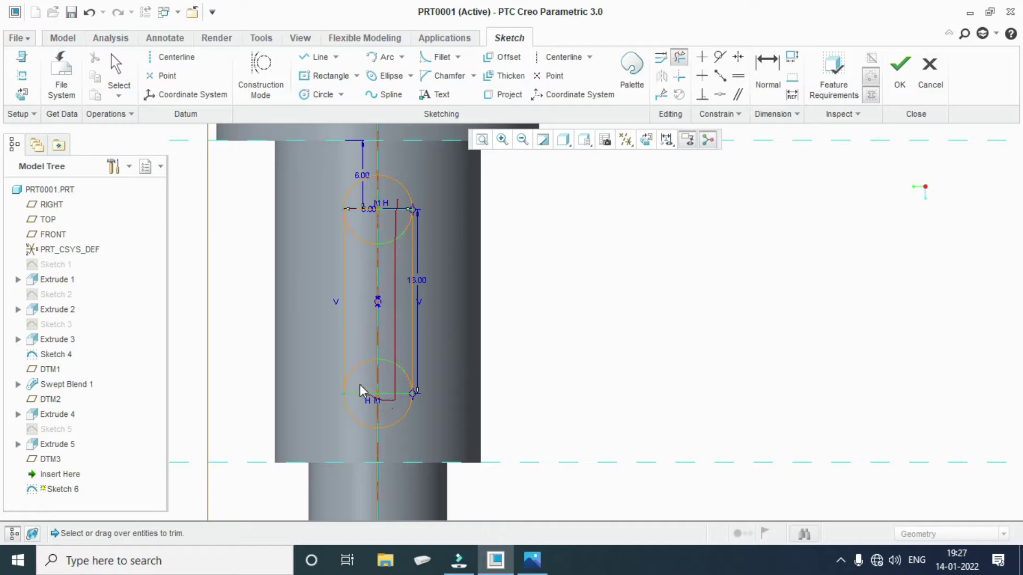
{"action": "left_click_drag", "start_coordinate": [360, 203], "coordinate": [382, 213]}
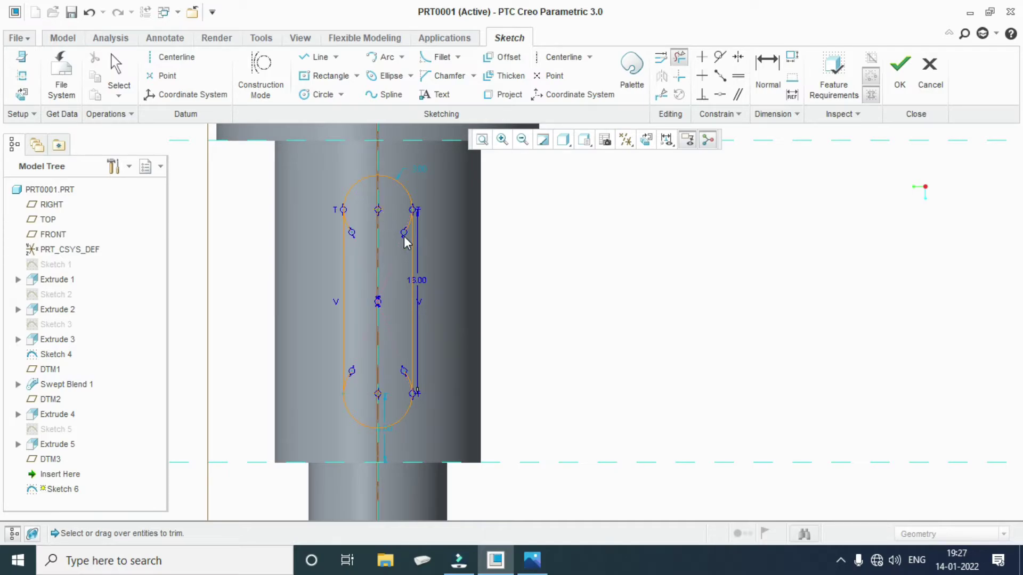
{"action": "scroll", "coordinate": [406, 242], "scroll_direction": "up", "scroll_amount": 3}
{"action": "scroll", "coordinate": [400, 228], "scroll_direction": "up", "scroll_amount": 2}
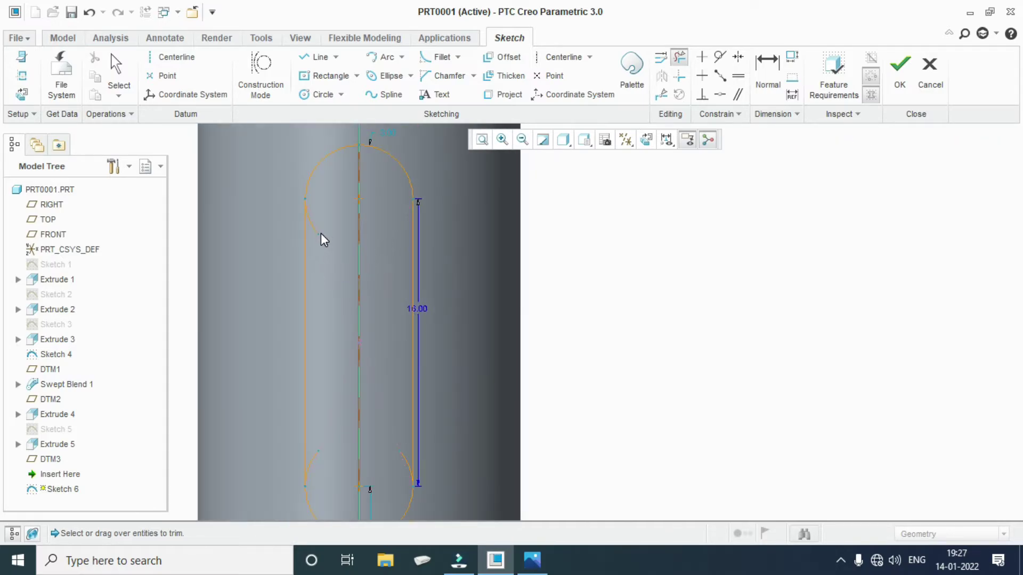
{"action": "scroll", "coordinate": [337, 423], "scroll_direction": "down", "scroll_amount": 3}
{"action": "scroll", "coordinate": [379, 437], "scroll_direction": "up", "scroll_amount": 2}
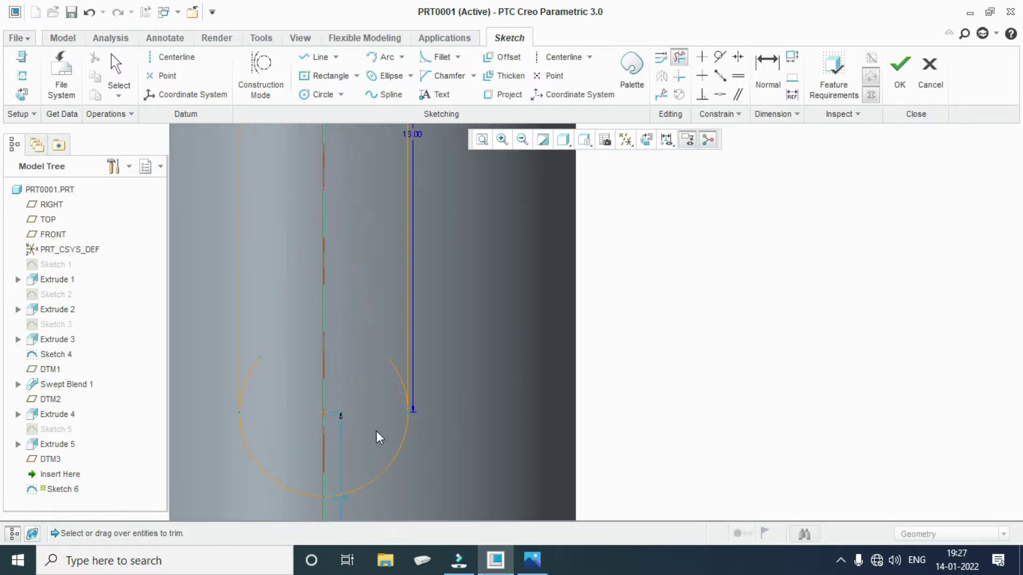
{"action": "left_click", "coordinate": [400, 363]}
{"action": "middle_click", "coordinate": [390, 410]}
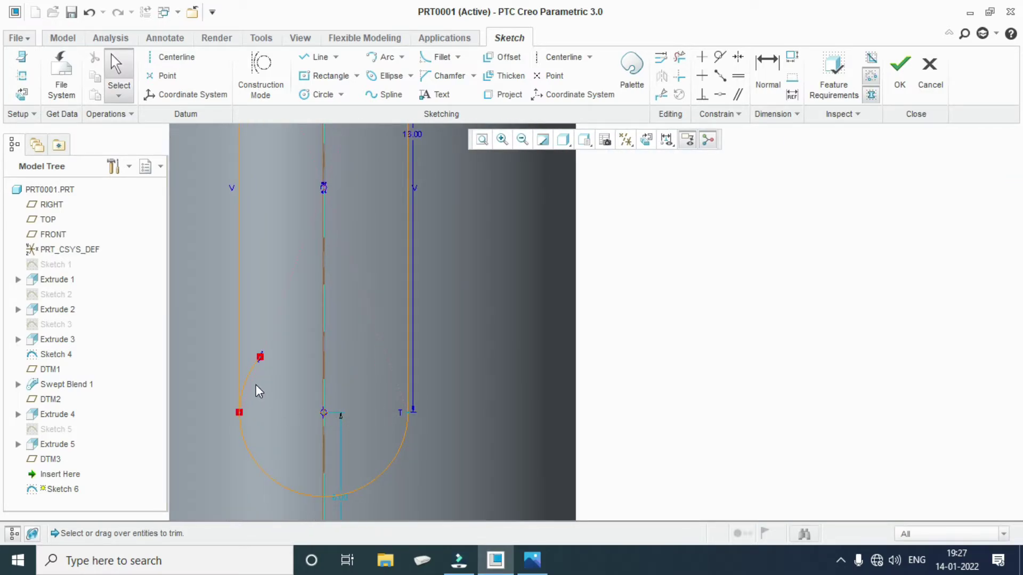
Trim the last small arc and finish Sketch 6 as a closed rounded slot.
{"action": "left_click", "coordinate": [679, 57]}
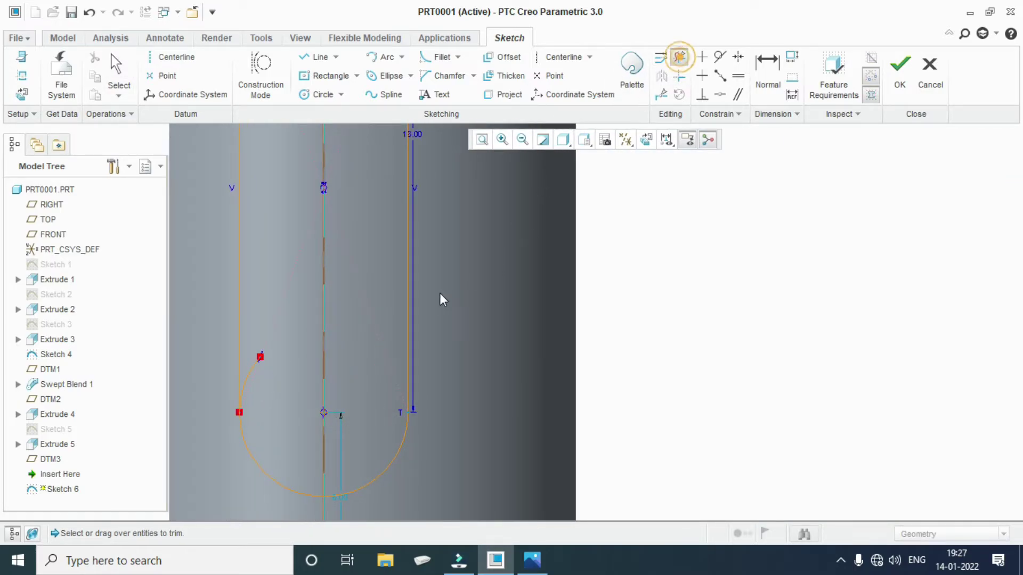
{"action": "left_click", "coordinate": [256, 365]}
{"action": "middle_click", "coordinate": [285, 366]}
{"action": "scroll", "coordinate": [309, 378], "scroll_direction": "down", "scroll_amount": 3}
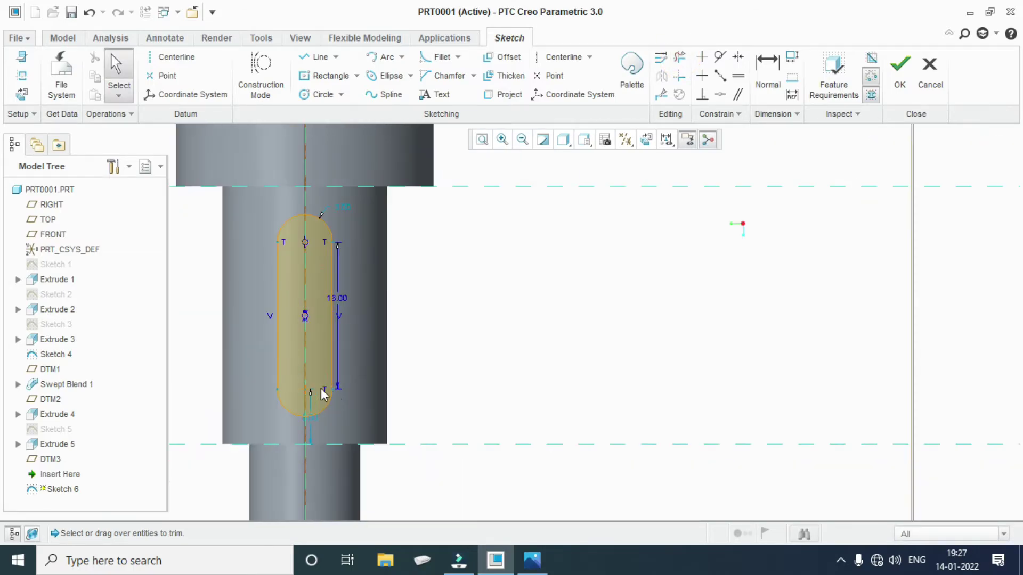
{"action": "mouse_move", "coordinate": [325, 393]}
{"action": "middle_mouse_down"}
{"action": "mouse_move", "coordinate": [457, 356]}
{"action": "mouse_move", "coordinate": [461, 367]}
{"action": "middle_mouse_up"}
{"action": "scroll", "coordinate": [461, 367], "scroll_direction": "down", "scroll_amount": 5}
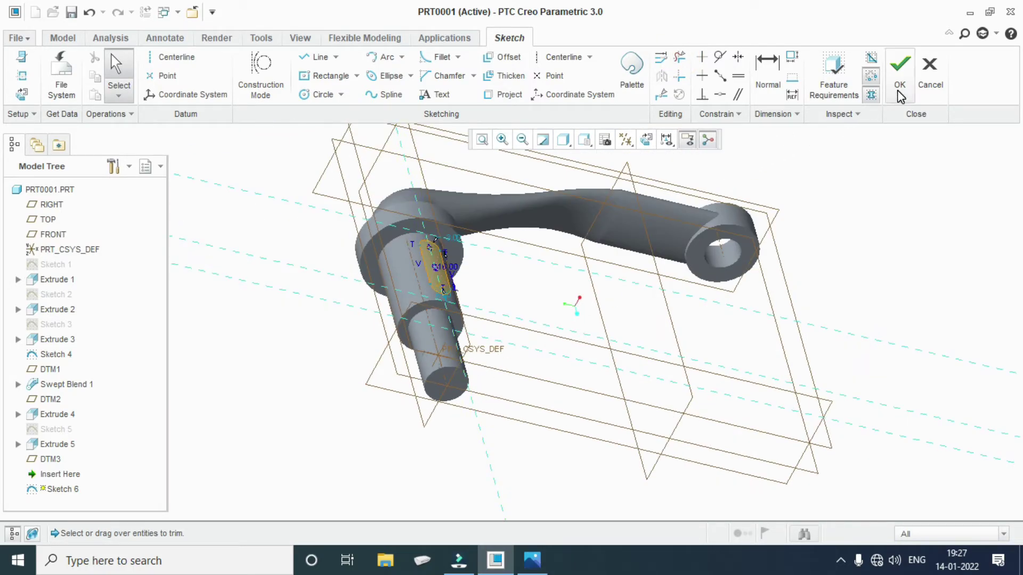
{"action": "left_click", "coordinate": [900, 74]}
{"action": "left_click", "coordinate": [389, 72]}
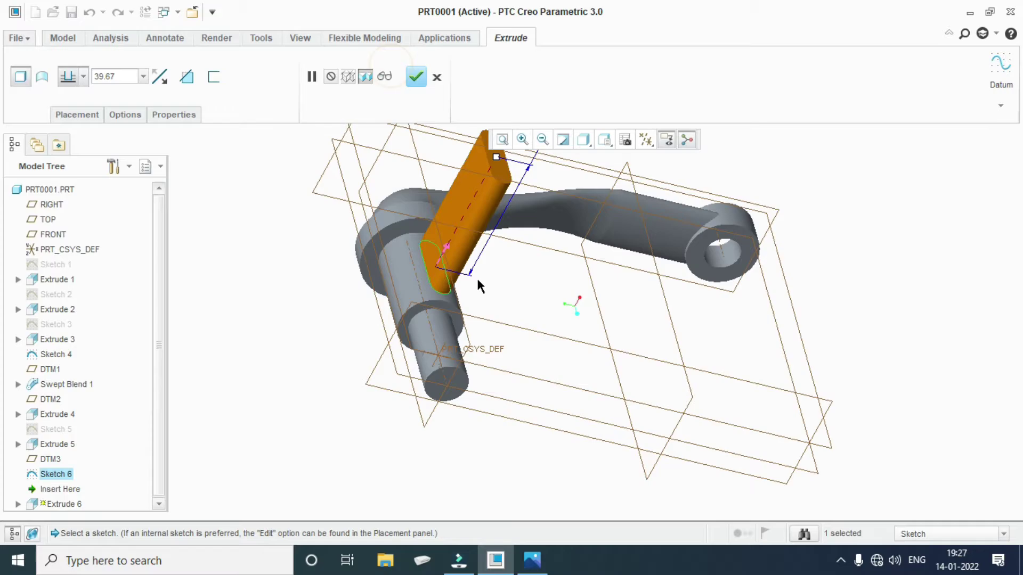
Flip the extrusion direction and check the lever reference drawing.
{"action": "left_click", "coordinate": [446, 255]}
{"action": "left_click", "coordinate": [533, 560]}
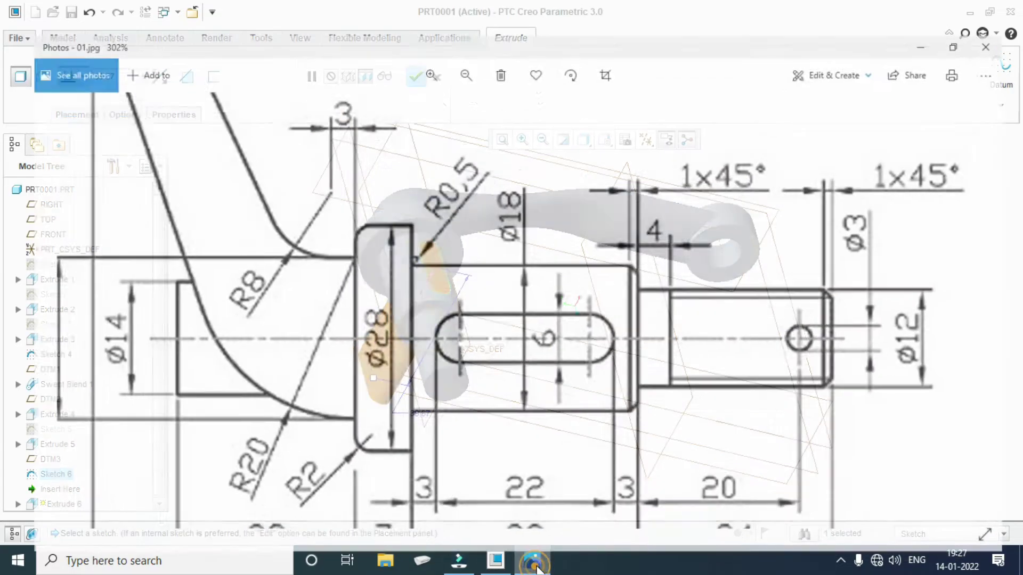
{"action": "scroll", "coordinate": [554, 410], "scroll_direction": "down", "scroll_amount": 3}
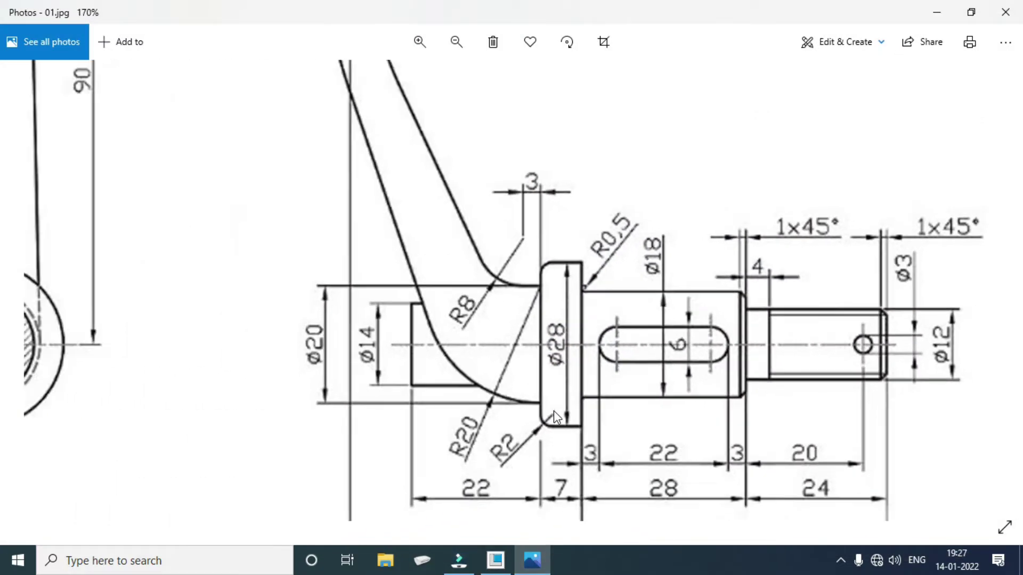
{"action": "left_click", "coordinate": [496, 560]}
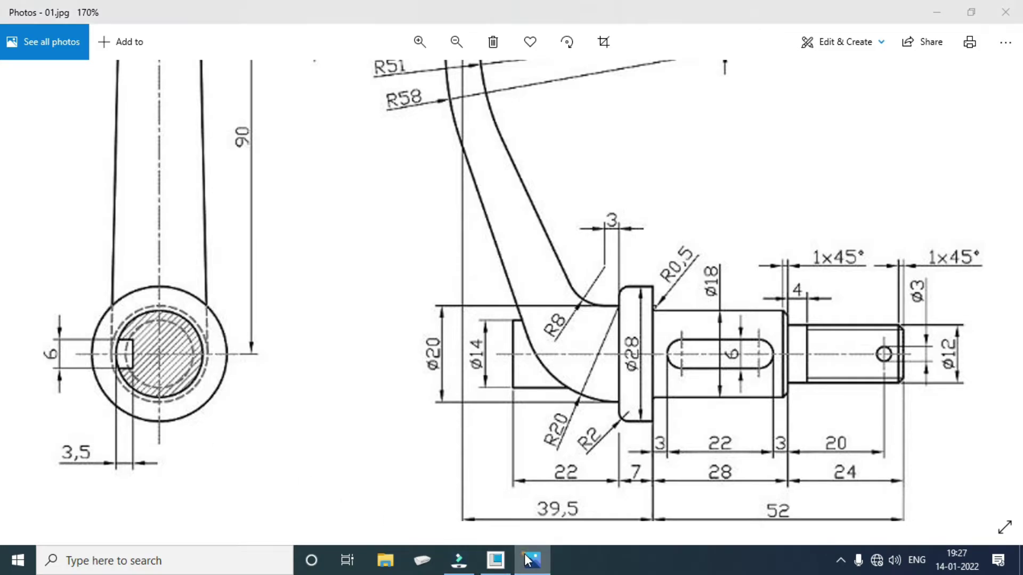
Cut the slot 3.5 deep with Remove Material to form the keyway.
{"action": "double_click", "coordinate": [111, 76]}
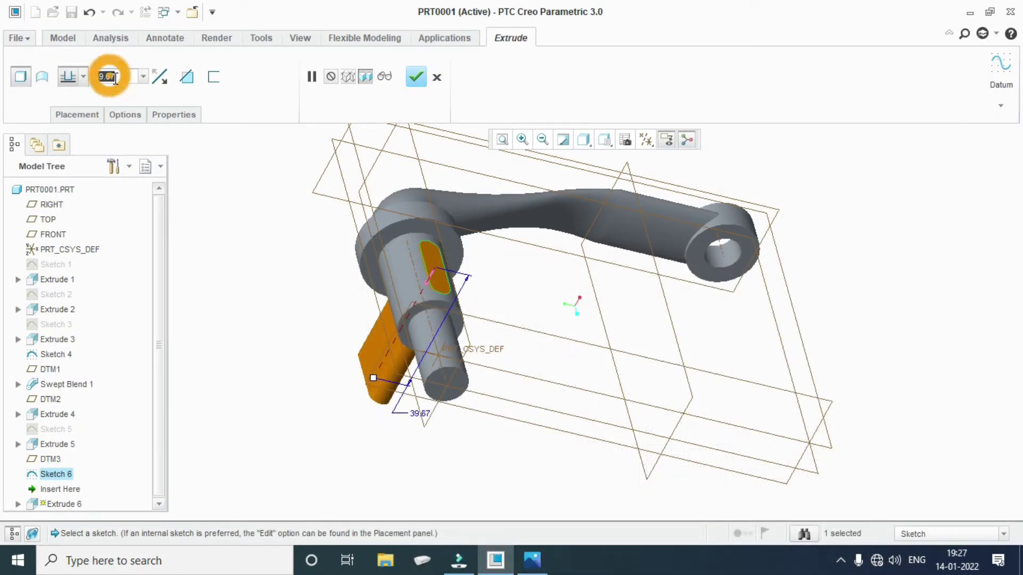
{"action": "type", "text": "3.5"}
{"action": "key", "text": "Return"}
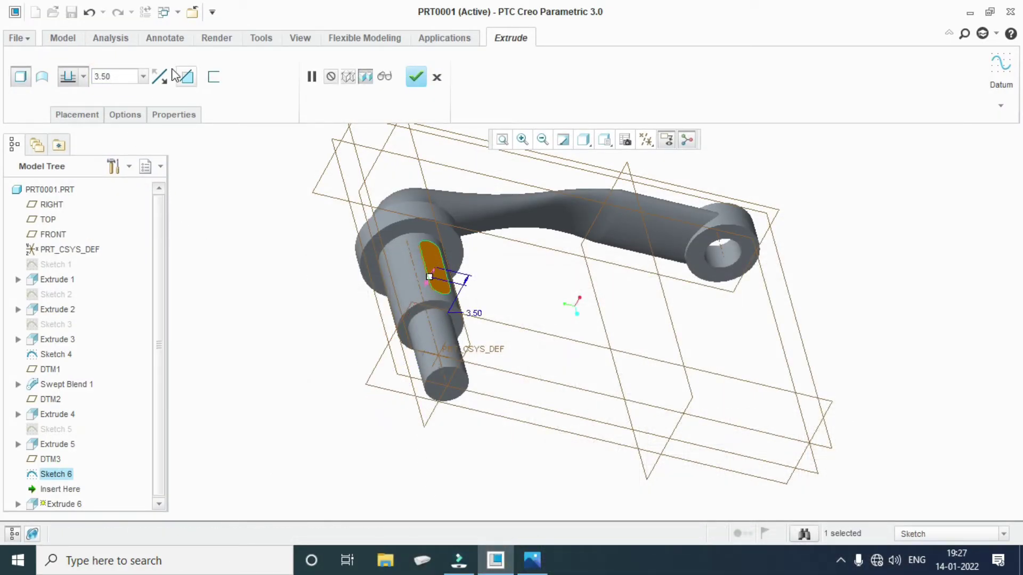
{"action": "left_click", "coordinate": [186, 76]}
{"action": "left_click", "coordinate": [441, 85]}
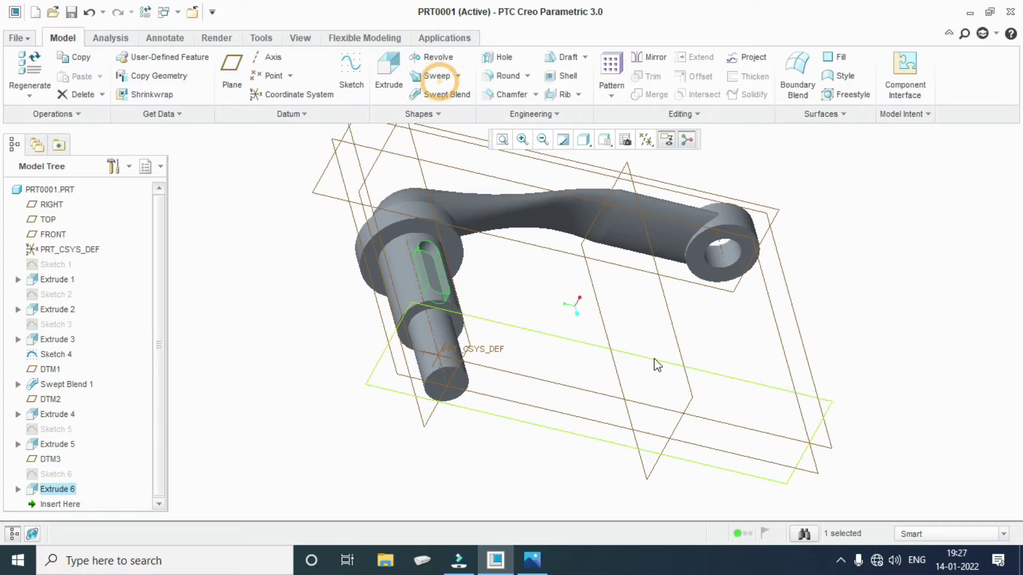
{"action": "mouse_move", "coordinate": [608, 393]}
{"action": "middle_mouse_down"}
{"action": "mouse_move", "coordinate": [678, 466]}
{"action": "mouse_move", "coordinate": [632, 442]}
{"action": "middle_mouse_up"}
{"action": "key", "text": "ctrl+d"}
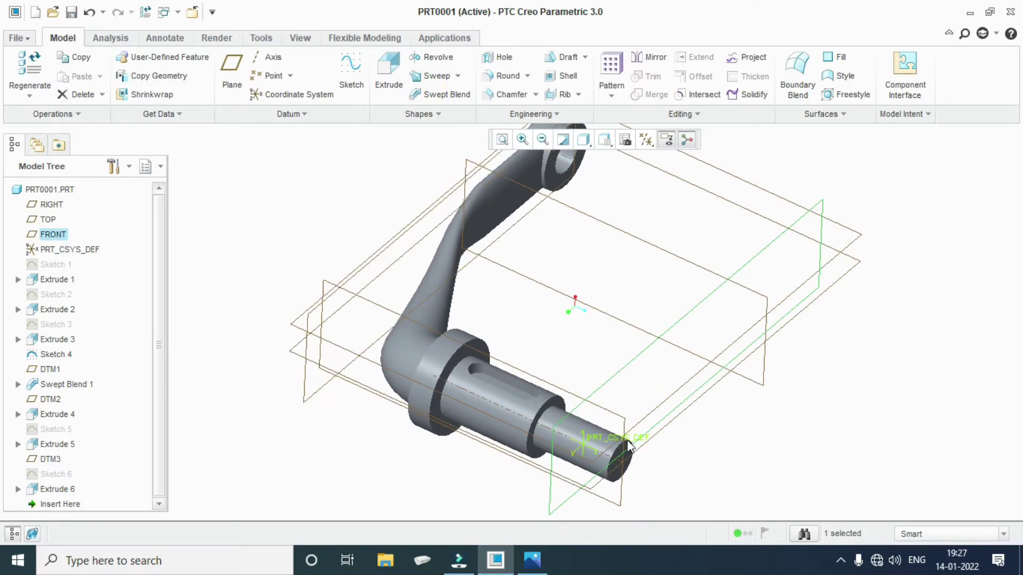
{"action": "scroll", "coordinate": [570, 442], "scroll_direction": "down", "scroll_amount": 4}
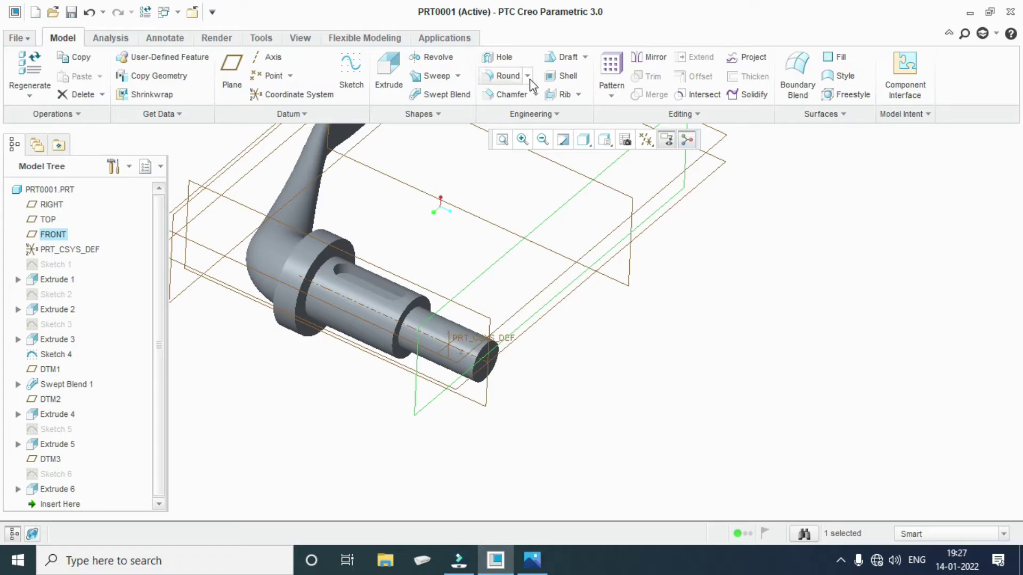
Look over the chamfer types and compare against the lever reference drawing.
{"action": "left_click", "coordinate": [535, 94]}
{"action": "left_click", "coordinate": [660, 338]}
{"action": "left_click", "coordinate": [532, 559]}
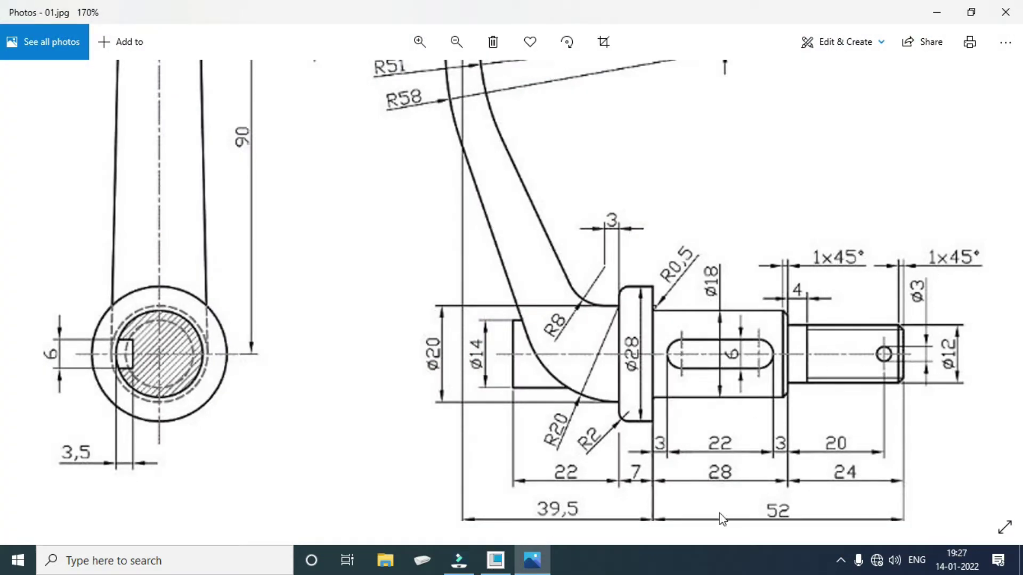
{"action": "left_click", "coordinate": [532, 559]}
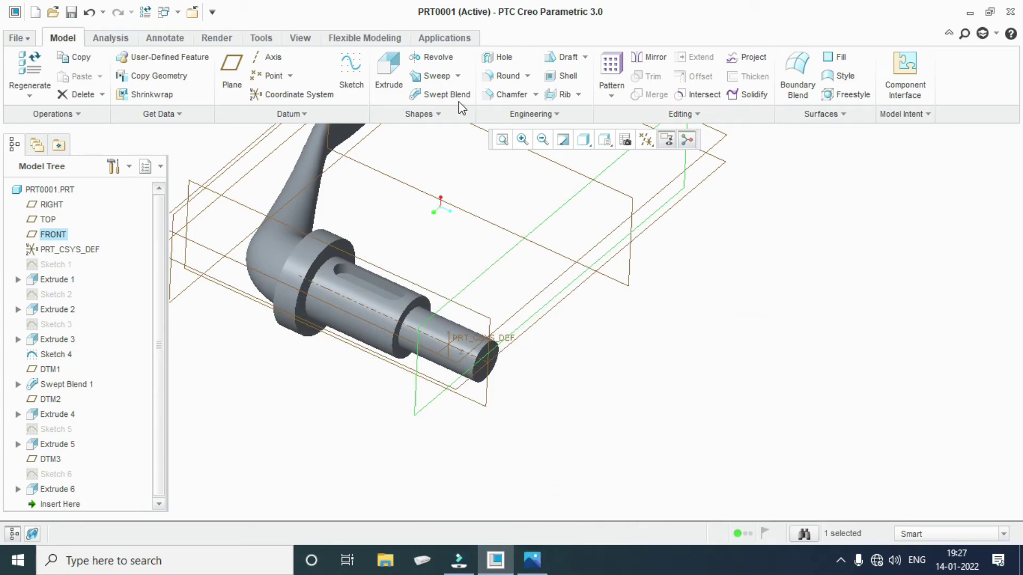
Add a 45 x D edge chamfer of 1.00 to the shaft's end and shoulder edges.
{"action": "left_click", "coordinate": [536, 95]}
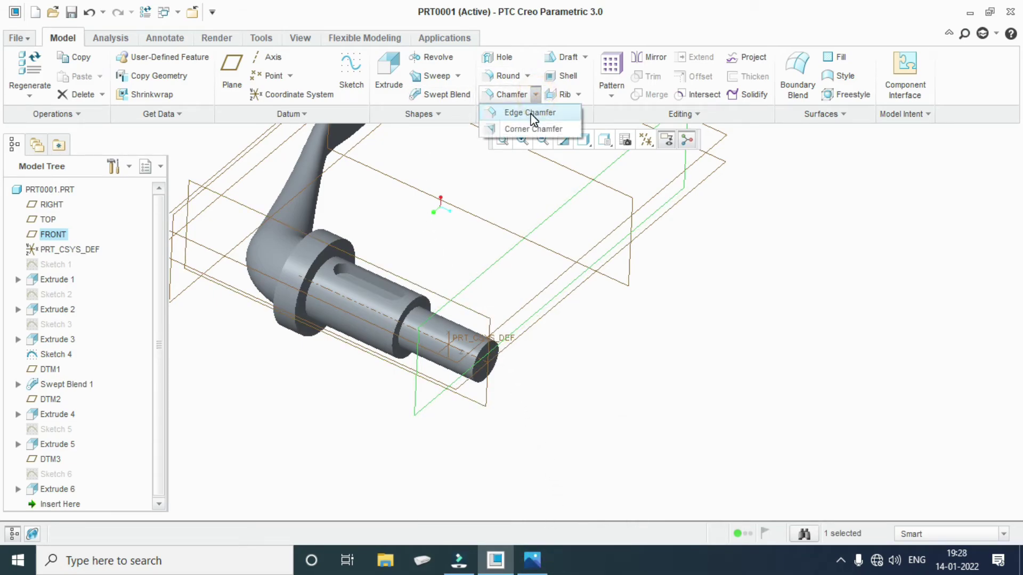
{"action": "left_click", "coordinate": [530, 110]}
{"action": "scroll", "coordinate": [535, 349], "scroll_direction": "up", "scroll_amount": 3}
{"action": "left_click", "coordinate": [510, 91]}
{"action": "left_click", "coordinate": [103, 76]}
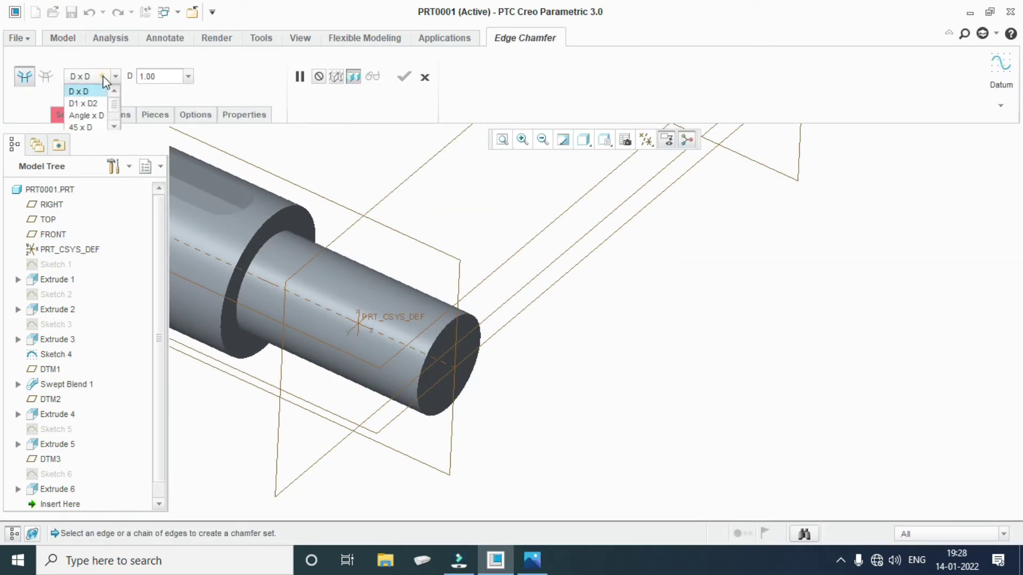
{"action": "left_click", "coordinate": [85, 126]}
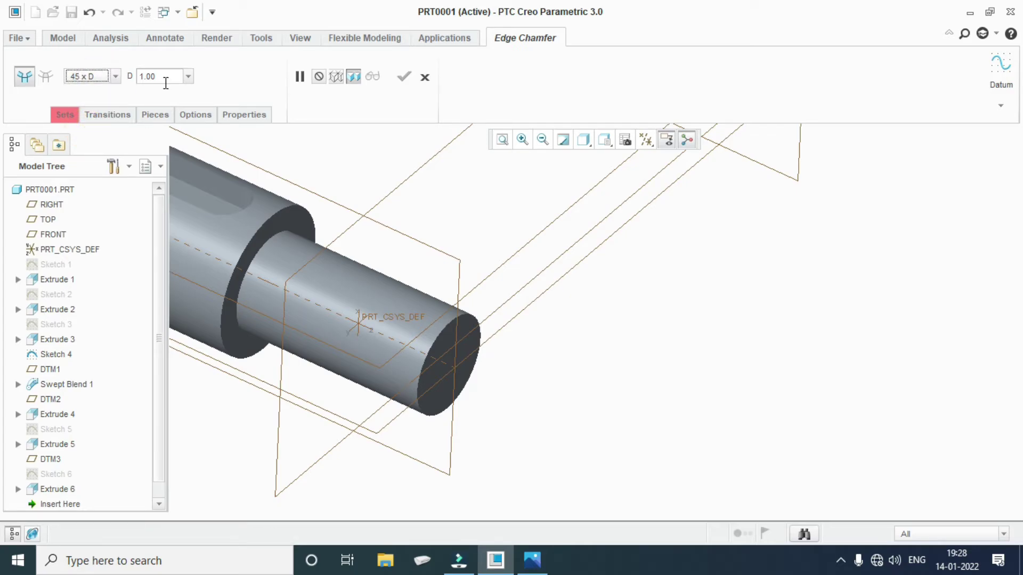
{"action": "left_click", "coordinate": [419, 389]}
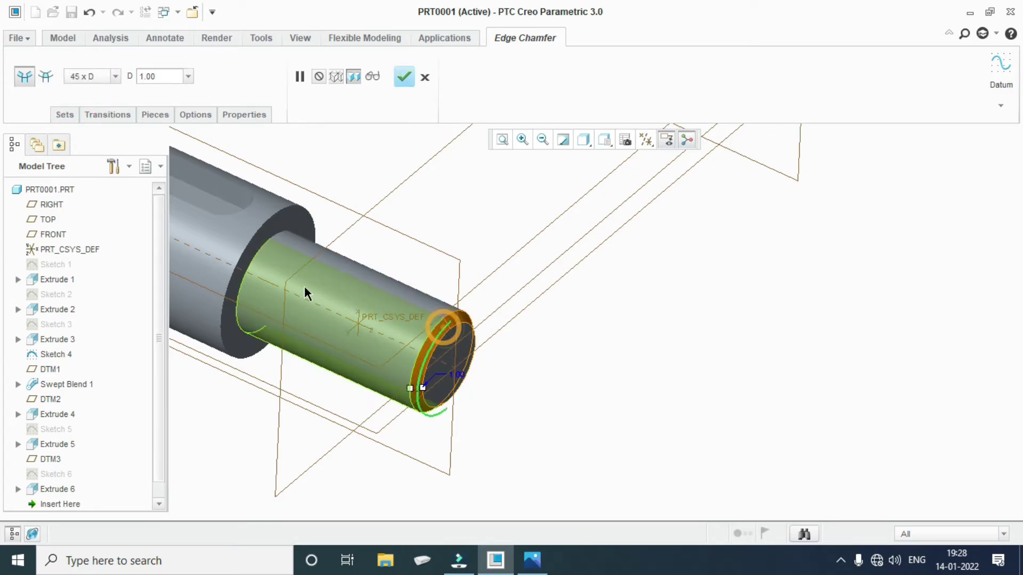
{"action": "left_click", "coordinate": [261, 232], "text": "ctrl"}
{"action": "left_click", "coordinate": [404, 85]}
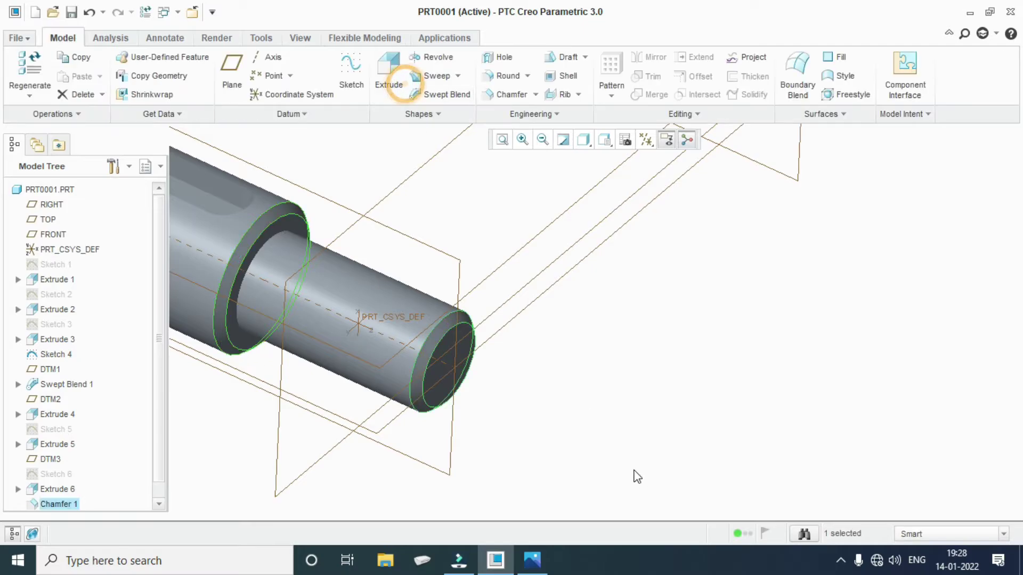
{"action": "left_click", "coordinate": [637, 477]}
{"action": "scroll", "coordinate": [637, 475], "scroll_direction": "up", "scroll_amount": 5}
{"action": "mouse_move", "coordinate": [627, 441]}
{"action": "middle_mouse_down"}
{"action": "mouse_move", "coordinate": [655, 460]}
{"action": "mouse_move", "coordinate": [632, 438]}
{"action": "mouse_move", "coordinate": [690, 454]}
{"action": "mouse_move", "coordinate": [676, 447]}
{"action": "mouse_move", "coordinate": [723, 426]}
{"action": "mouse_move", "coordinate": [724, 459]}
{"action": "middle_mouse_up"}
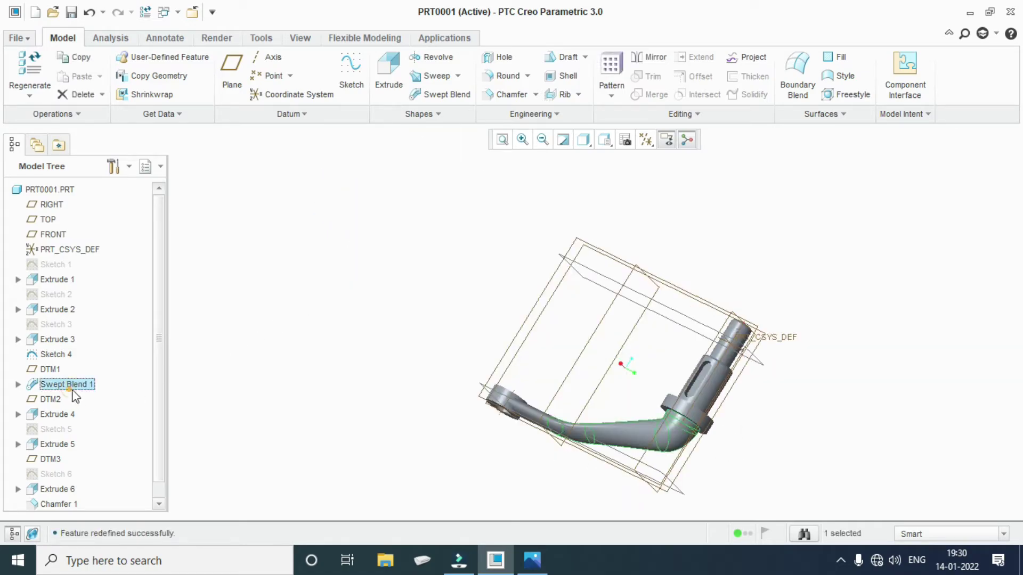
Reopen Swept Blend 1 for editing and switch its blend control to perimeter.
{"action": "right_click", "coordinate": [72, 385]}
{"action": "left_click", "coordinate": [130, 159]}
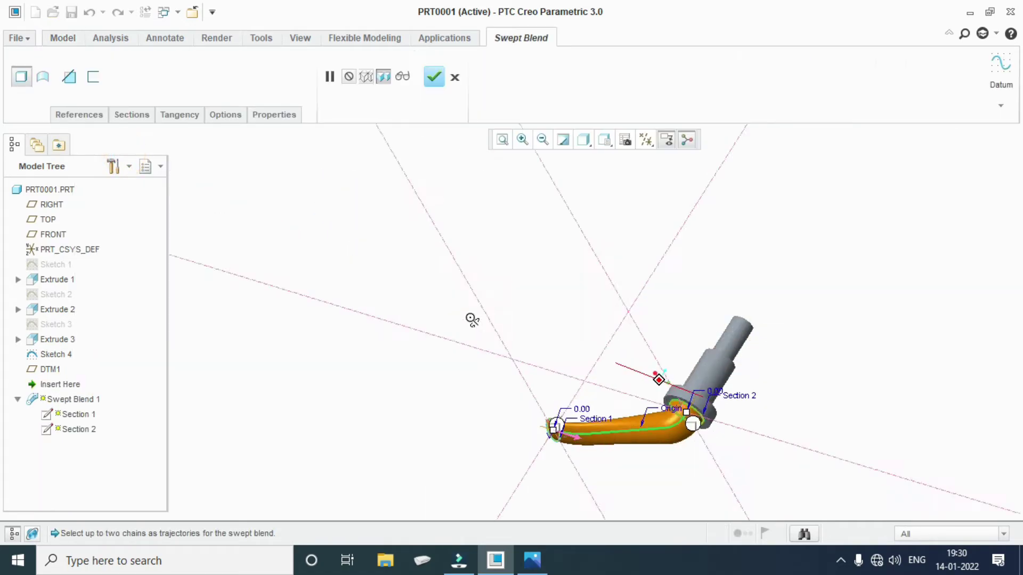
{"action": "mouse_move", "coordinate": [472, 320]}
{"action": "middle_mouse_down"}
{"action": "mouse_move", "coordinate": [515, 285]}
{"action": "mouse_move", "coordinate": [506, 289]}
{"action": "middle_mouse_up"}
{"action": "scroll", "coordinate": [805, 426], "scroll_direction": "down", "scroll_amount": 4}
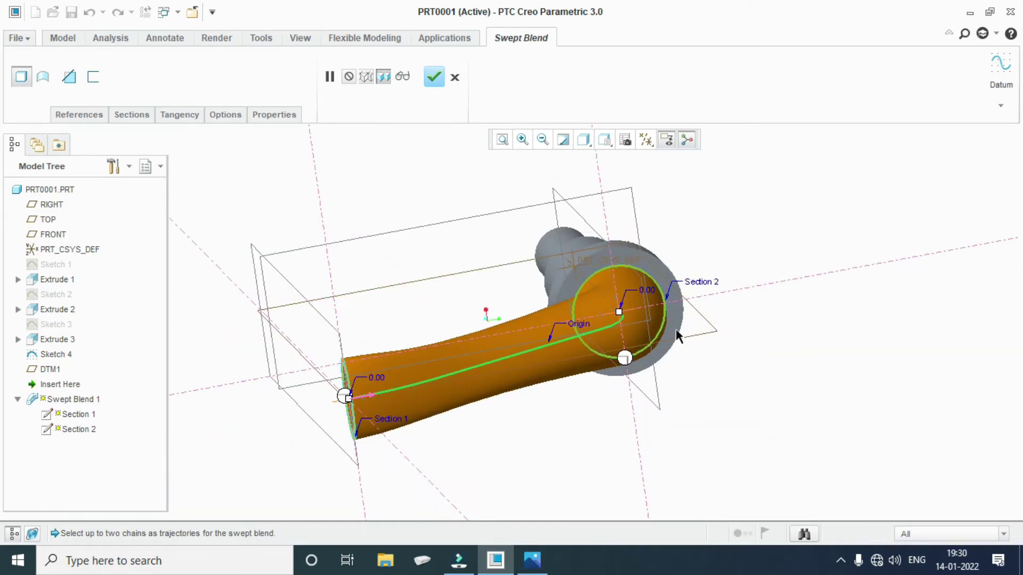
{"action": "left_click", "coordinate": [171, 116]}
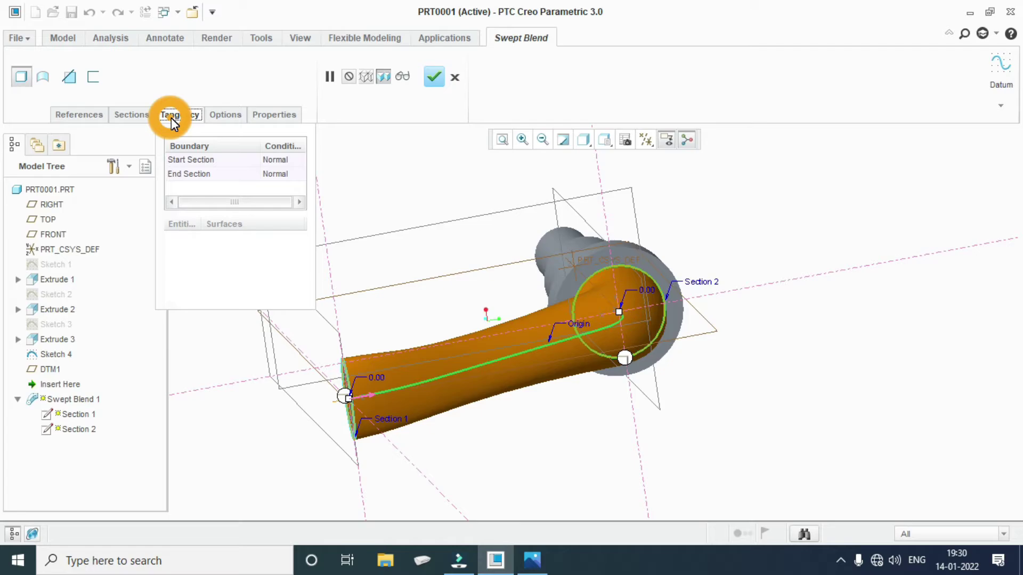
{"action": "left_click", "coordinate": [225, 115]}
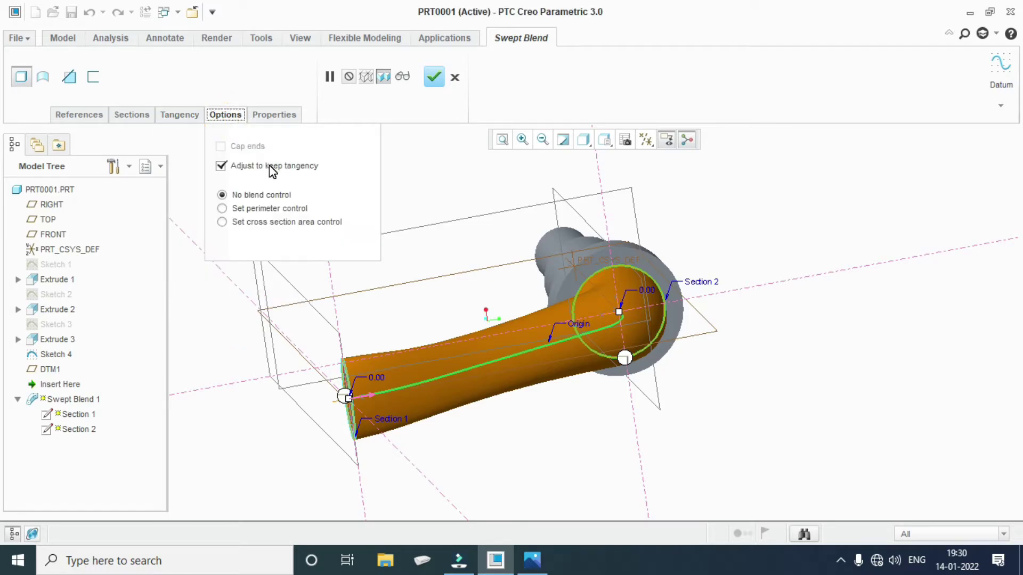
{"action": "left_click", "coordinate": [276, 209]}
{"action": "mouse_move", "coordinate": [276, 214]}
{"action": "middle_mouse_down"}
{"action": "mouse_move", "coordinate": [460, 402]}
{"action": "mouse_move", "coordinate": [478, 342]}
{"action": "middle_mouse_up"}
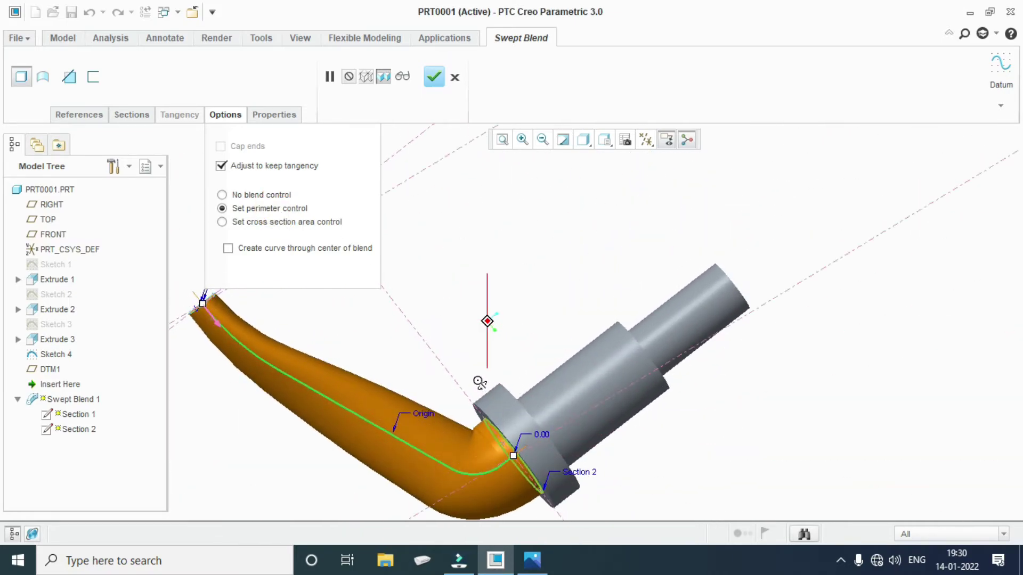
Compare the arm shape under cross-section area, perimeter, and no blend control.
{"action": "left_click", "coordinate": [286, 222]}
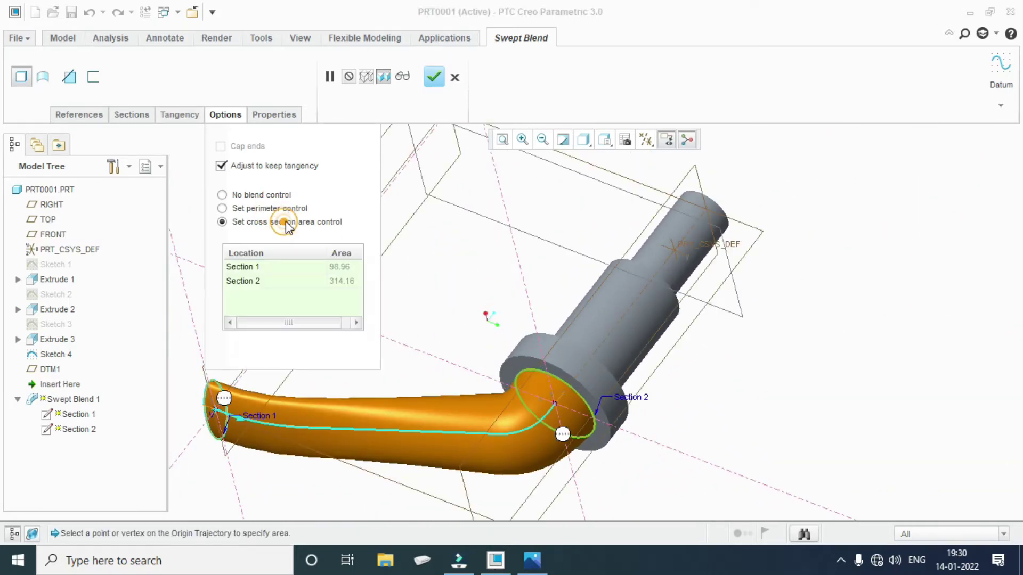
{"action": "mouse_move", "coordinate": [430, 294]}
{"action": "middle_mouse_down"}
{"action": "mouse_move", "coordinate": [505, 268]}
{"action": "mouse_move", "coordinate": [612, 309]}
{"action": "mouse_move", "coordinate": [698, 323]}
{"action": "mouse_move", "coordinate": [586, 421]}
{"action": "mouse_move", "coordinate": [639, 441]}
{"action": "mouse_move", "coordinate": [552, 421]}
{"action": "mouse_move", "coordinate": [525, 429]}
{"action": "mouse_move", "coordinate": [380, 358]}
{"action": "middle_mouse_up"}
{"action": "left_click", "coordinate": [277, 212]}
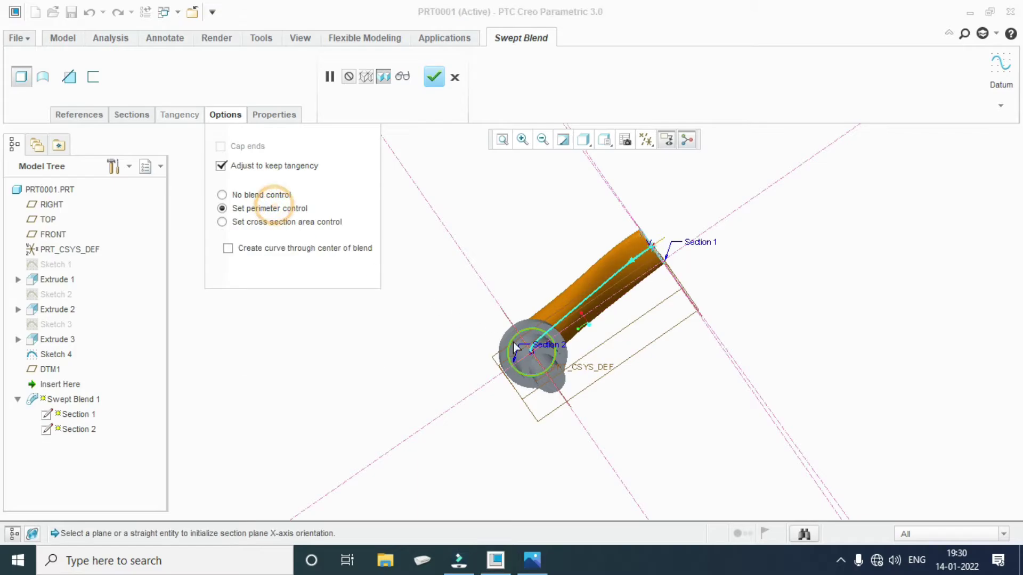
{"action": "mouse_move", "coordinate": [513, 342]}
{"action": "middle_mouse_down"}
{"action": "mouse_move", "coordinate": [545, 360]}
{"action": "mouse_move", "coordinate": [516, 409]}
{"action": "mouse_move", "coordinate": [523, 417]}
{"action": "mouse_move", "coordinate": [651, 361]}
{"action": "mouse_move", "coordinate": [680, 404]}
{"action": "mouse_move", "coordinate": [666, 425]}
{"action": "mouse_move", "coordinate": [622, 411]}
{"action": "middle_mouse_up"}
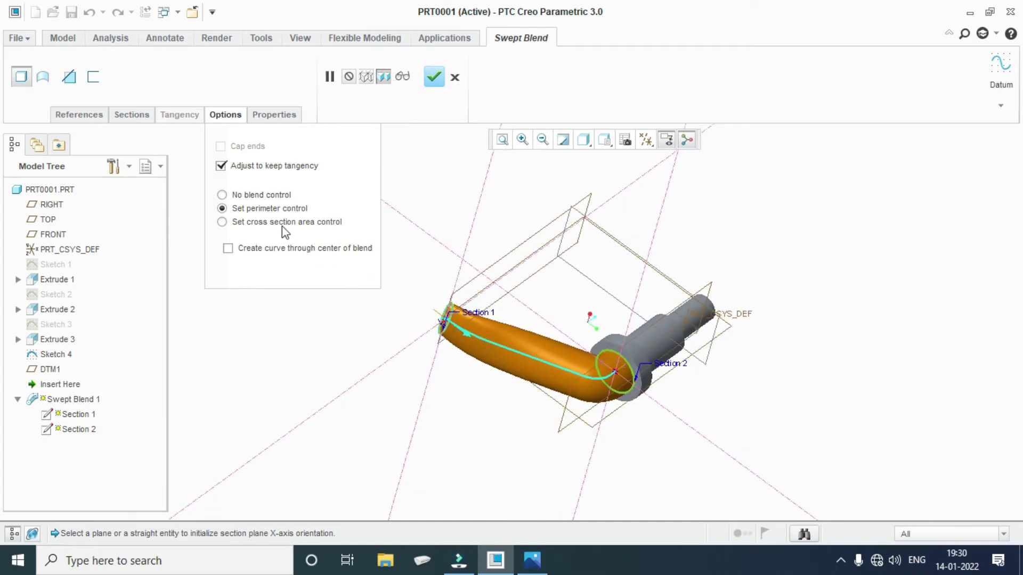
{"action": "left_click", "coordinate": [271, 195]}
{"action": "middle_click_drag", "start_coordinate": [548, 337], "coordinate": [560, 319]}
Settle on perimeter control with a curve through the blend centre and finish.
{"action": "left_click", "coordinate": [272, 208]}
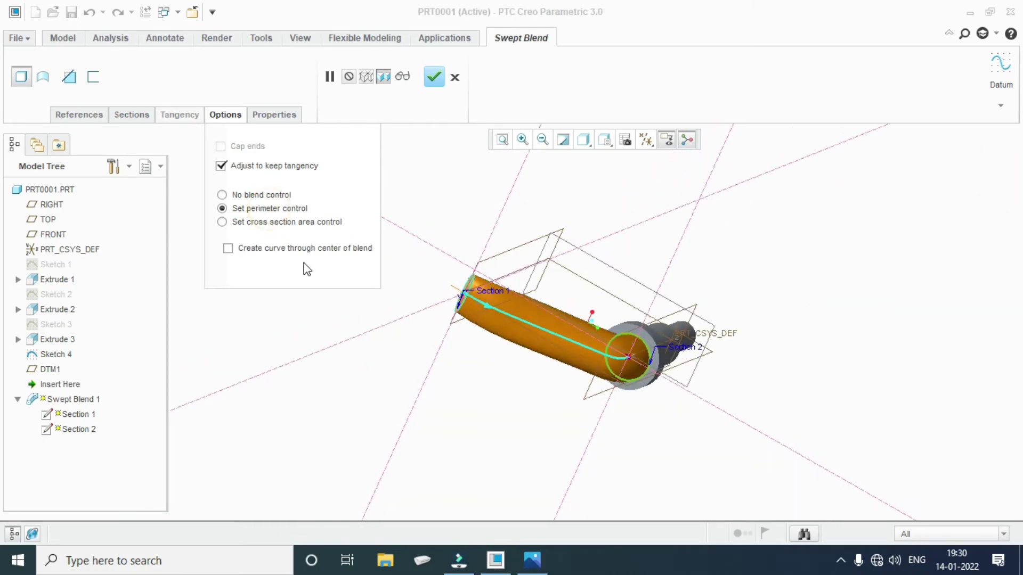
{"action": "left_click", "coordinate": [313, 246]}
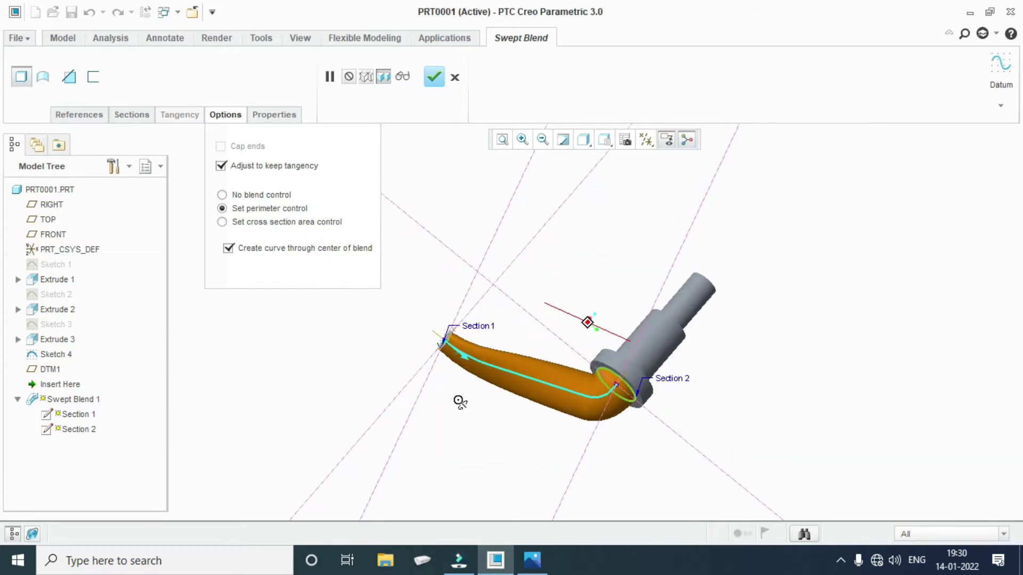
{"action": "mouse_move", "coordinate": [458, 402]}
{"action": "middle_mouse_down"}
{"action": "mouse_move", "coordinate": [434, 463]}
{"action": "mouse_move", "coordinate": [454, 439]}
{"action": "mouse_move", "coordinate": [455, 374]}
{"action": "middle_mouse_up"}
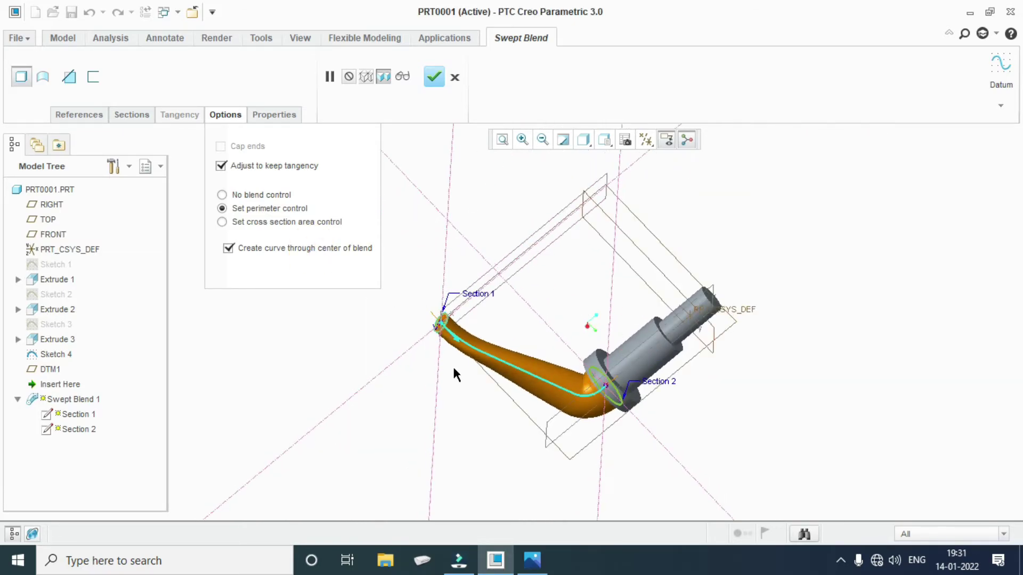
{"action": "left_click", "coordinate": [436, 85]}
{"action": "key", "text": "alt+Tab"}
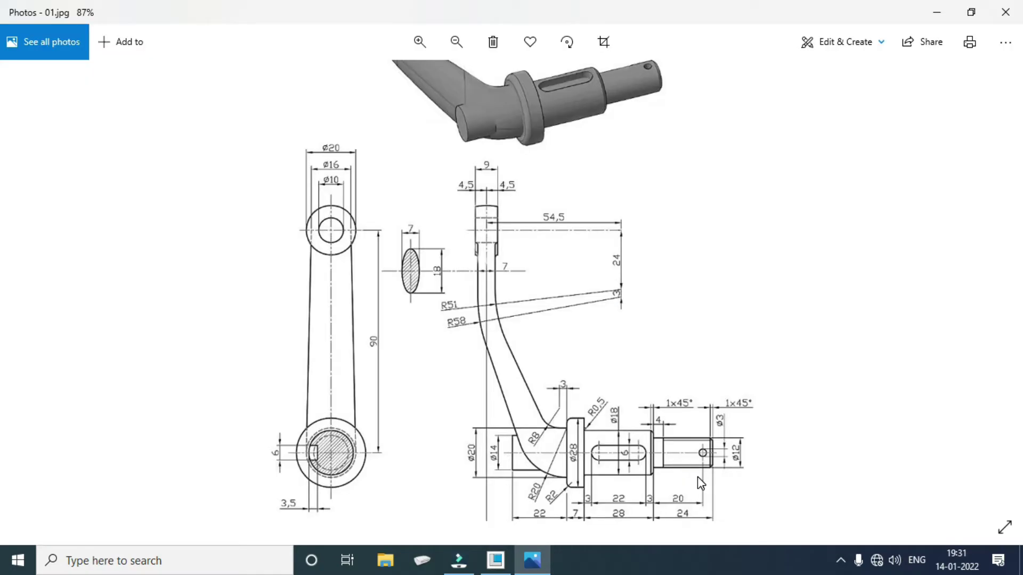
{"action": "scroll", "coordinate": [701, 529], "scroll_direction": "up", "scroll_amount": 2, "text": "ctrl"}
{"action": "scroll", "coordinate": [735, 517], "scroll_direction": "up", "scroll_amount": 1, "text": "ctrl"}
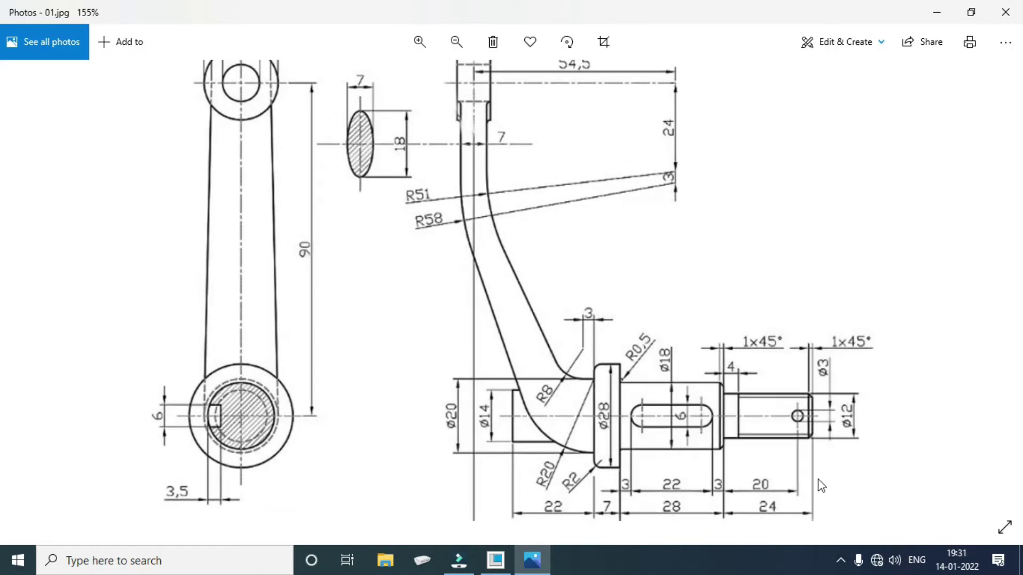
{"action": "scroll", "coordinate": [767, 503], "scroll_direction": "up", "scroll_amount": 1, "text": "ctrl"}
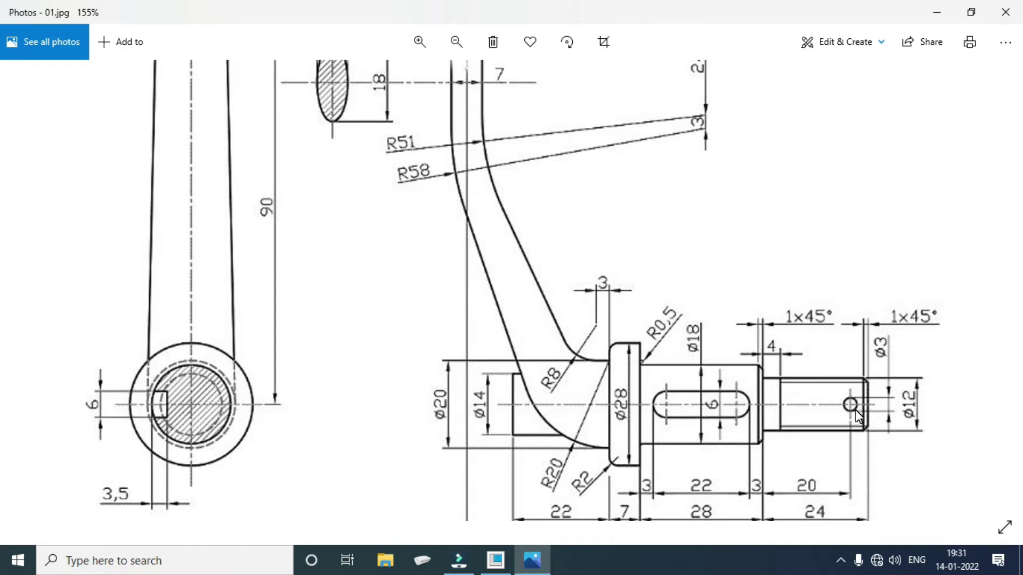
{"action": "left_click", "coordinate": [530, 554]}
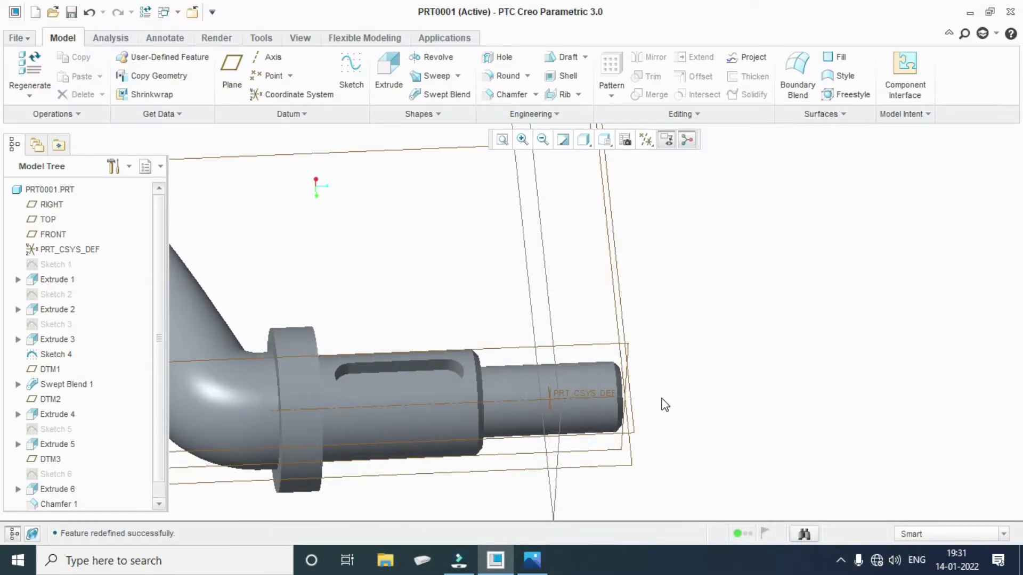
Start a sketch on the RIGHT plane, referencing the shaft step face.
{"action": "scroll", "coordinate": [635, 467], "scroll_direction": "down", "scroll_amount": 3}
{"action": "middle_click_drag", "start_coordinate": [662, 484], "coordinate": [612, 464]}
{"action": "scroll", "coordinate": [574, 409], "scroll_direction": "up", "scroll_amount": 3}
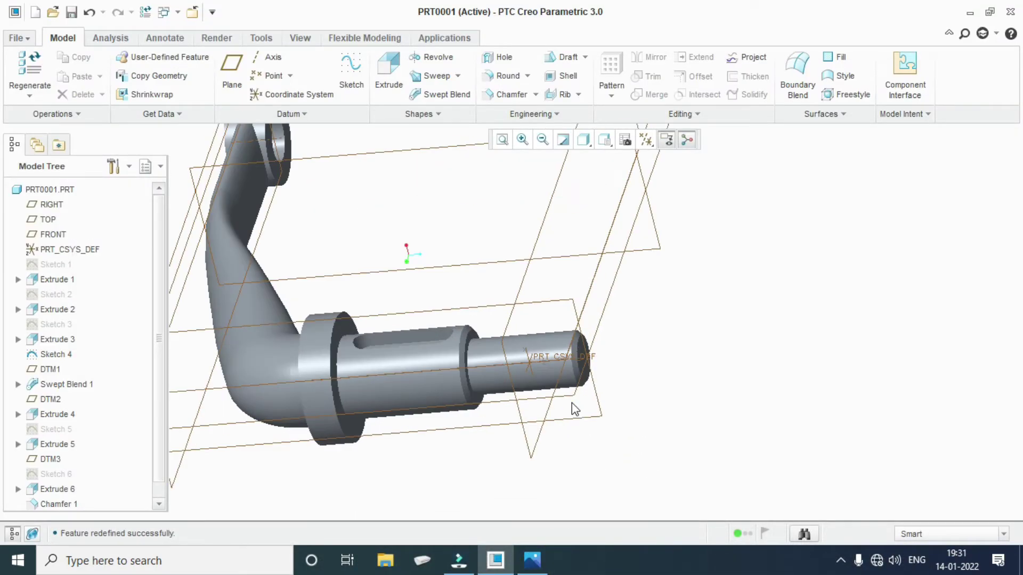
{"action": "left_click", "coordinate": [52, 204]}
{"action": "left_click", "coordinate": [344, 65]}
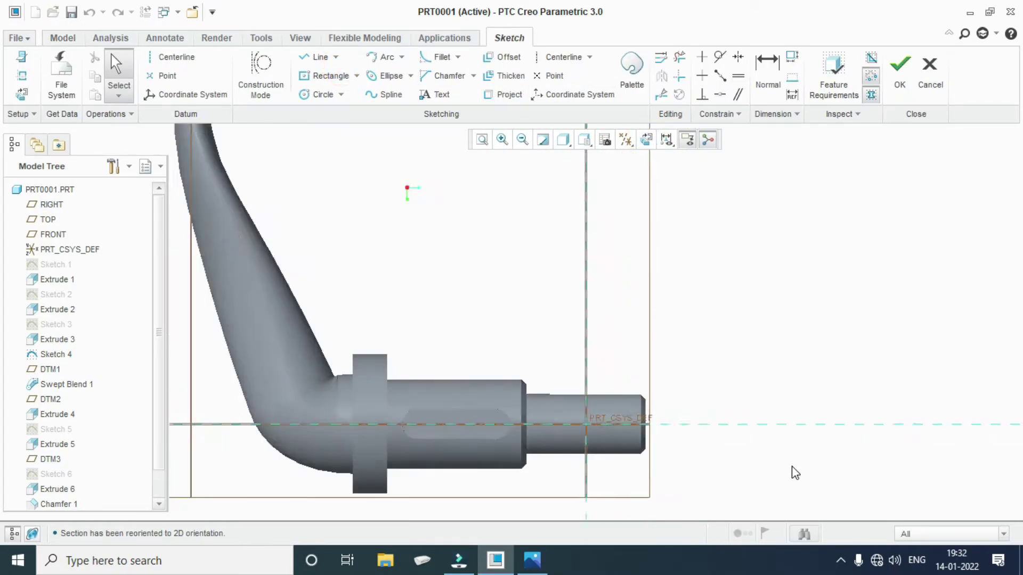
{"action": "scroll", "coordinate": [795, 473], "scroll_direction": "up", "scroll_amount": 2}
{"action": "left_click", "coordinate": [22, 75]}
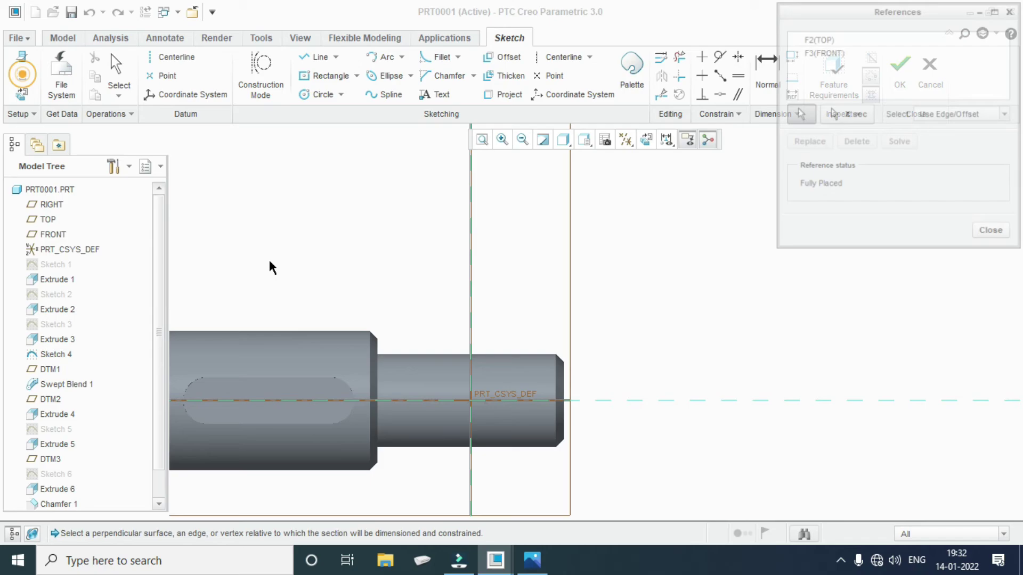
{"action": "left_click", "coordinate": [377, 373]}
{"action": "left_click", "coordinate": [994, 233]}
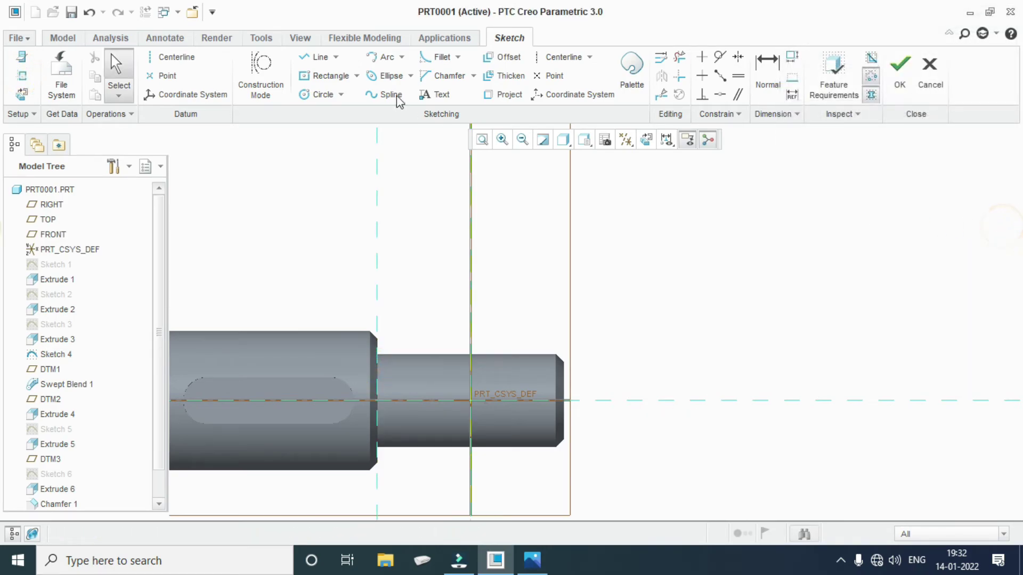
Draw a Ø3 circle centred on the shaft axis.
{"action": "left_click", "coordinate": [309, 96]}
{"action": "left_click", "coordinate": [532, 400]}
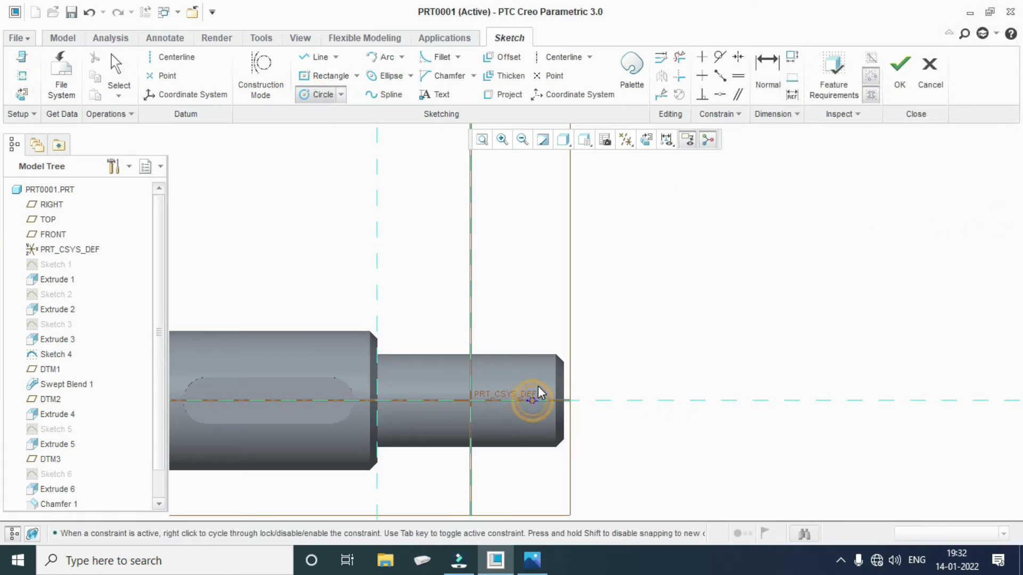
{"action": "left_click", "coordinate": [116, 62]}
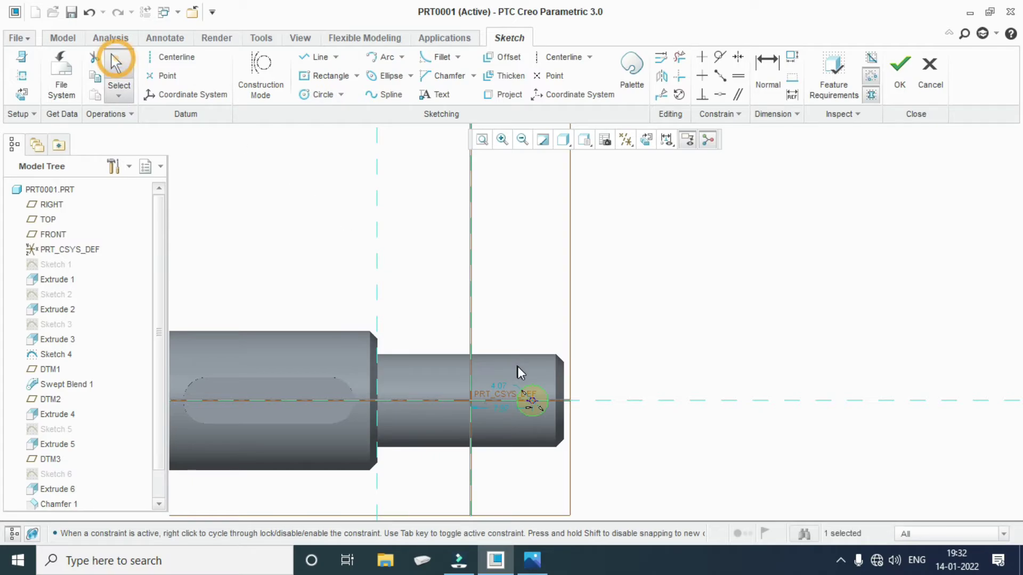
{"action": "double_click", "coordinate": [497, 387]}
{"action": "key", "text": "BackSpace"}
{"action": "key", "text": "BackSpace"}
{"action": "key", "text": "BackSpace"}
{"action": "type", "text": "3"}
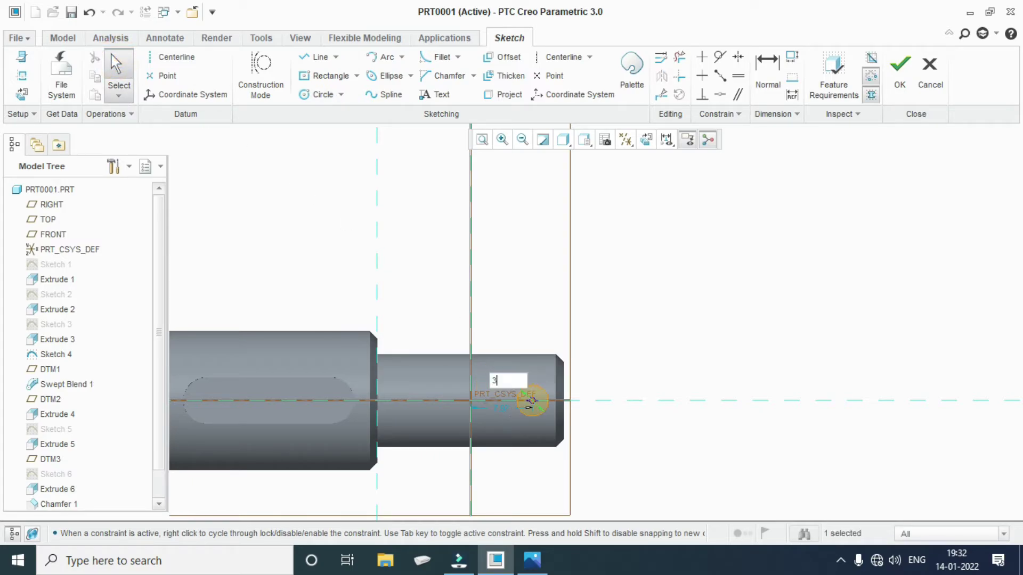
{"action": "key", "text": "Return"}
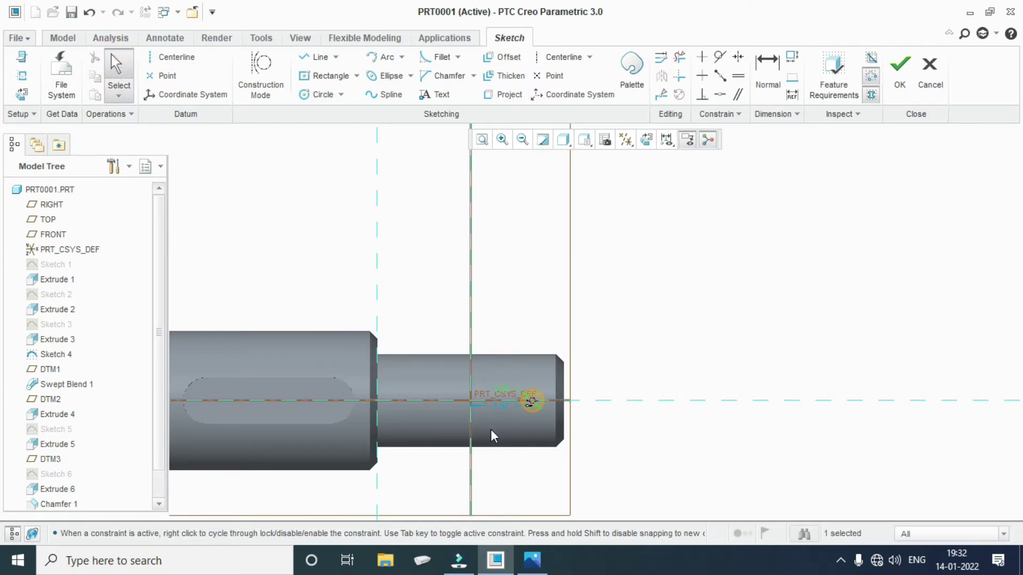
Dimension the circle centre 20 mm from the shaft step.
{"action": "left_click", "coordinate": [767, 67]}
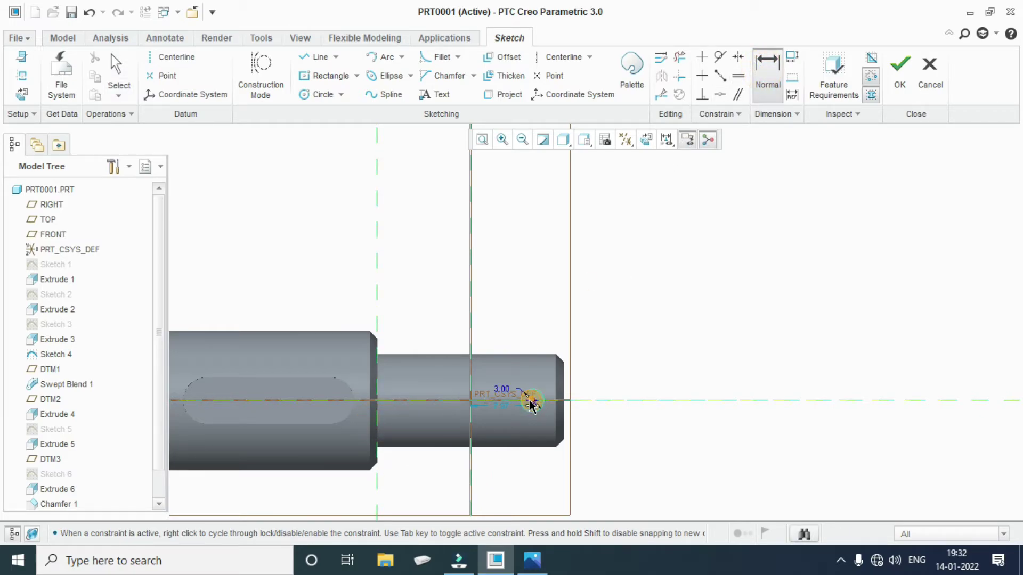
{"action": "left_click", "coordinate": [532, 403]}
{"action": "middle_click", "coordinate": [466, 314]}
{"action": "type", "text": "2"}
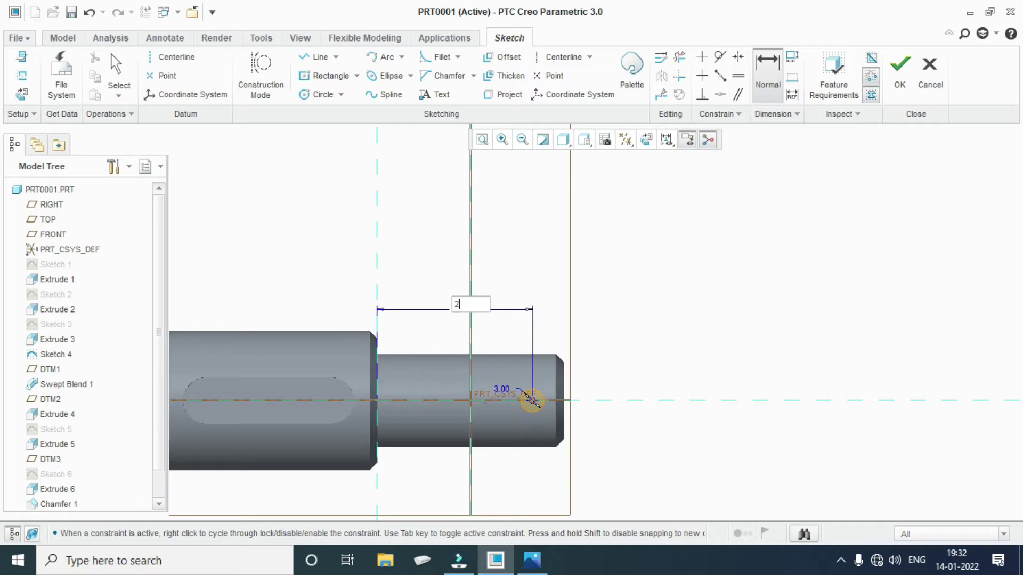
{"action": "type", "text": "0"}
{"action": "key", "text": "Return"}
Accept the circle sketch and extrude it symmetrically in both directions.
{"action": "left_click", "coordinate": [899, 66]}
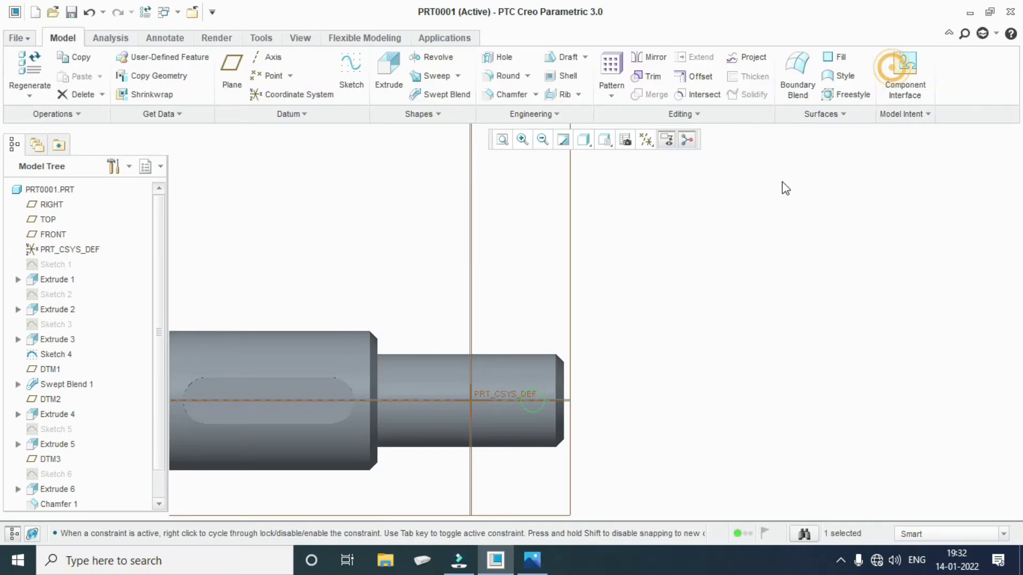
{"action": "mouse_move", "coordinate": [783, 183]}
{"action": "middle_mouse_down"}
{"action": "mouse_move", "coordinate": [647, 326]}
{"action": "mouse_move", "coordinate": [576, 375]}
{"action": "middle_mouse_up"}
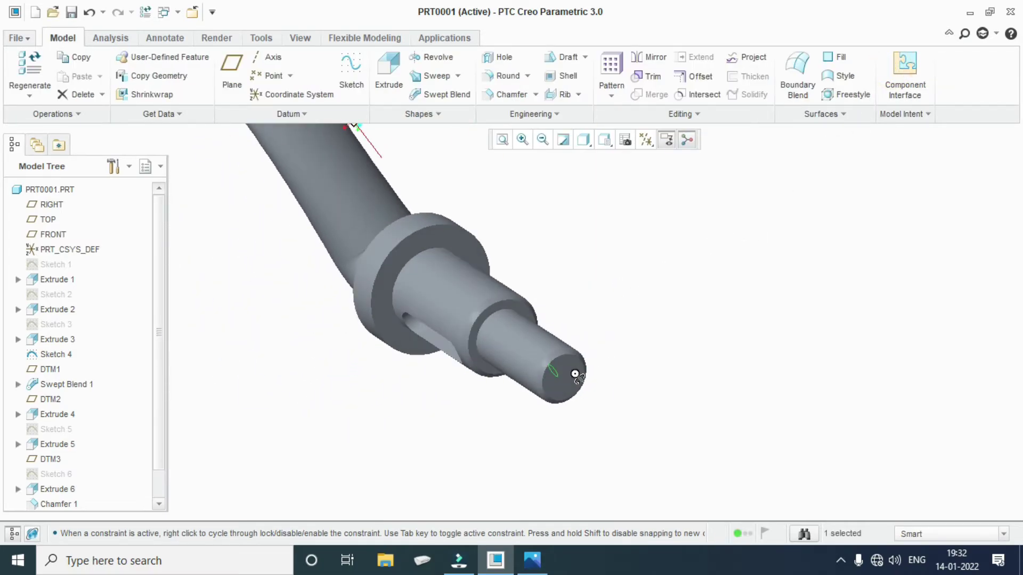
{"action": "left_click", "coordinate": [389, 66]}
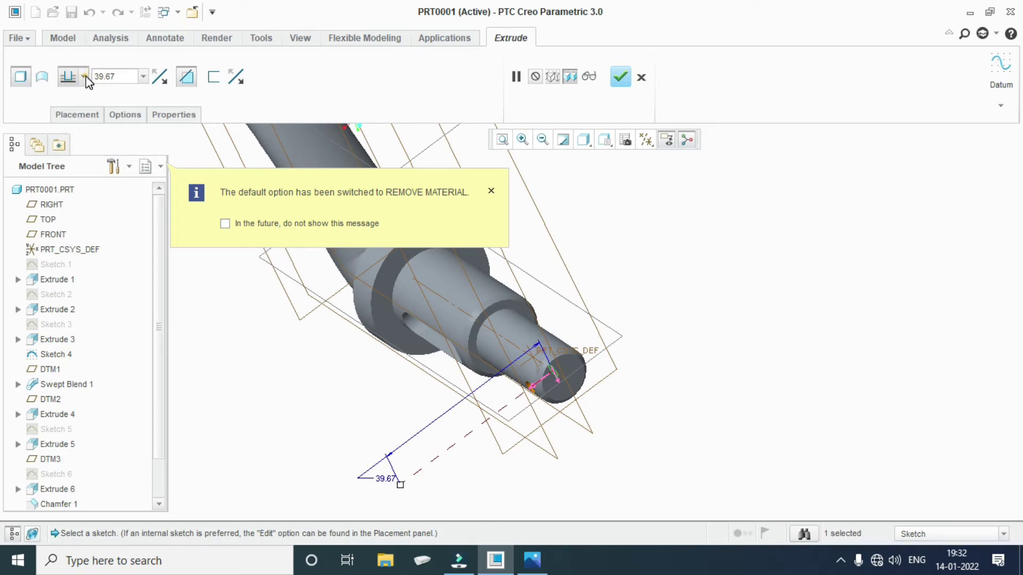
{"action": "left_click", "coordinate": [83, 77]}
{"action": "left_click", "coordinate": [66, 120]}
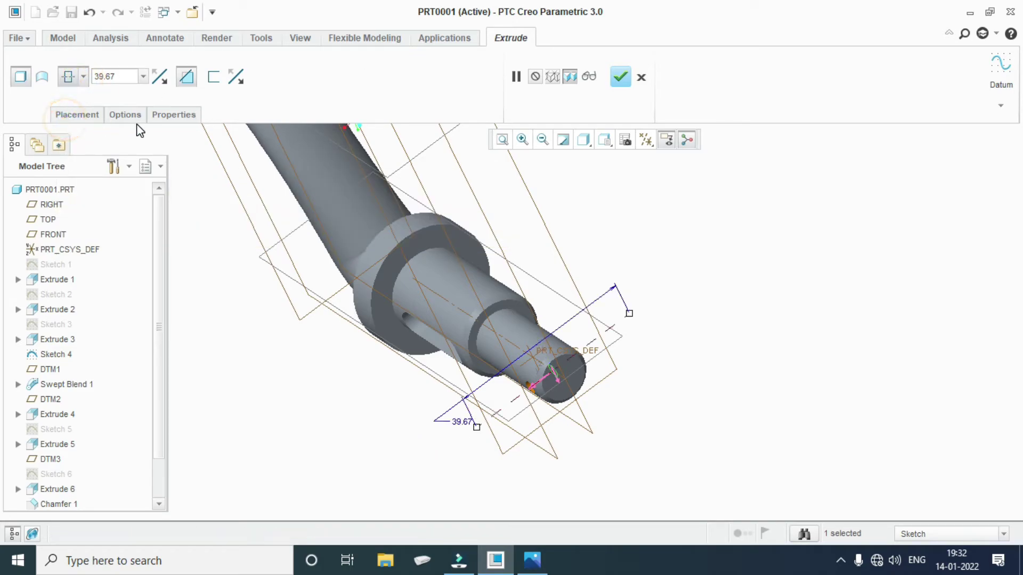
Set both sides to Through All, completing the Ø3 cross hole through the shaft.
{"action": "left_click", "coordinate": [125, 114]}
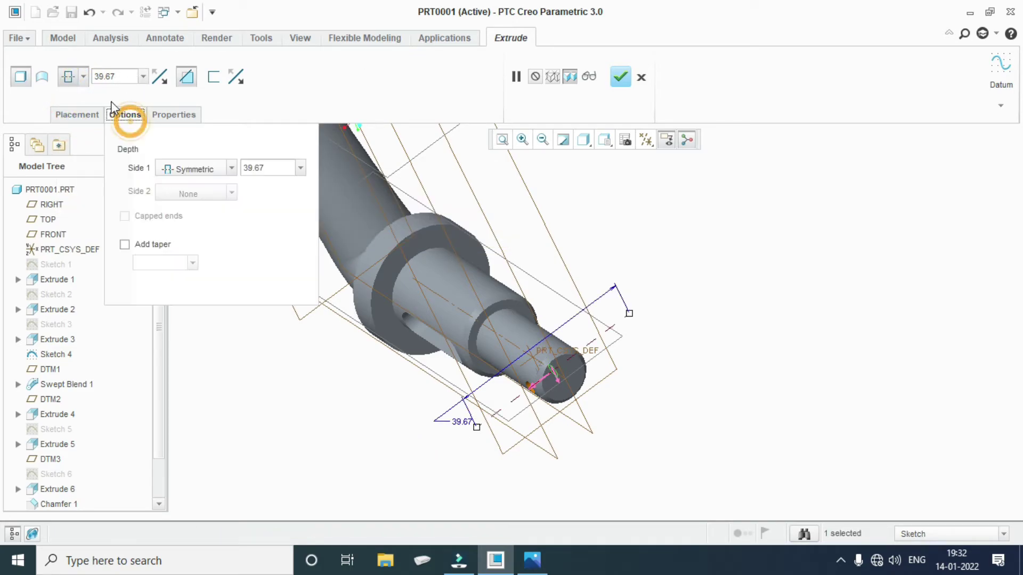
{"action": "left_click", "coordinate": [193, 168]}
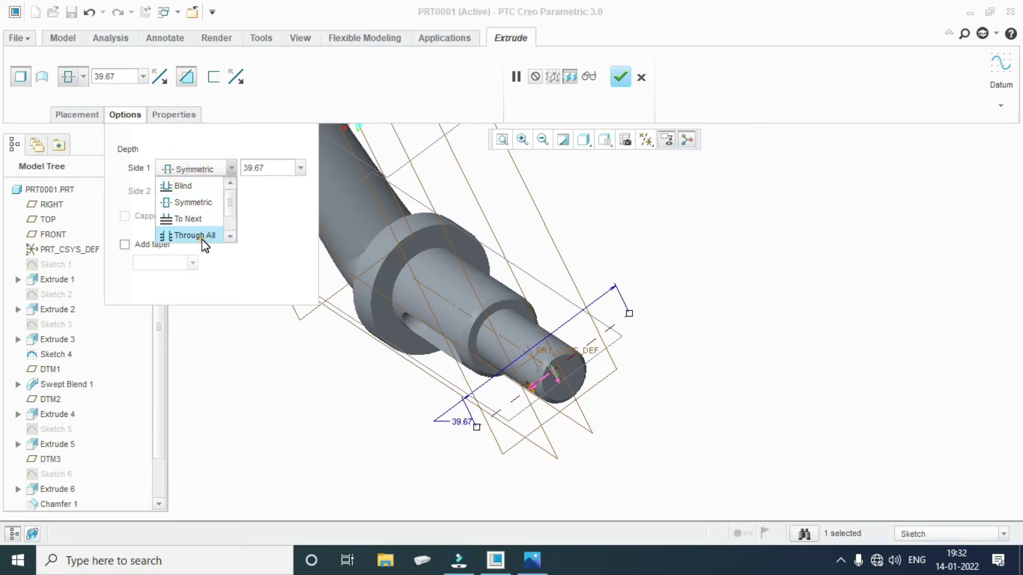
{"action": "left_click", "coordinate": [194, 235]}
{"action": "left_click", "coordinate": [231, 192]}
{"action": "left_click", "coordinate": [203, 212]}
{"action": "mouse_move", "coordinate": [445, 282]}
{"action": "middle_mouse_down"}
{"action": "mouse_move", "coordinate": [567, 297]}
{"action": "mouse_move", "coordinate": [523, 320]}
{"action": "mouse_move", "coordinate": [639, 184]}
{"action": "middle_mouse_up"}
{"action": "left_click", "coordinate": [621, 78]}
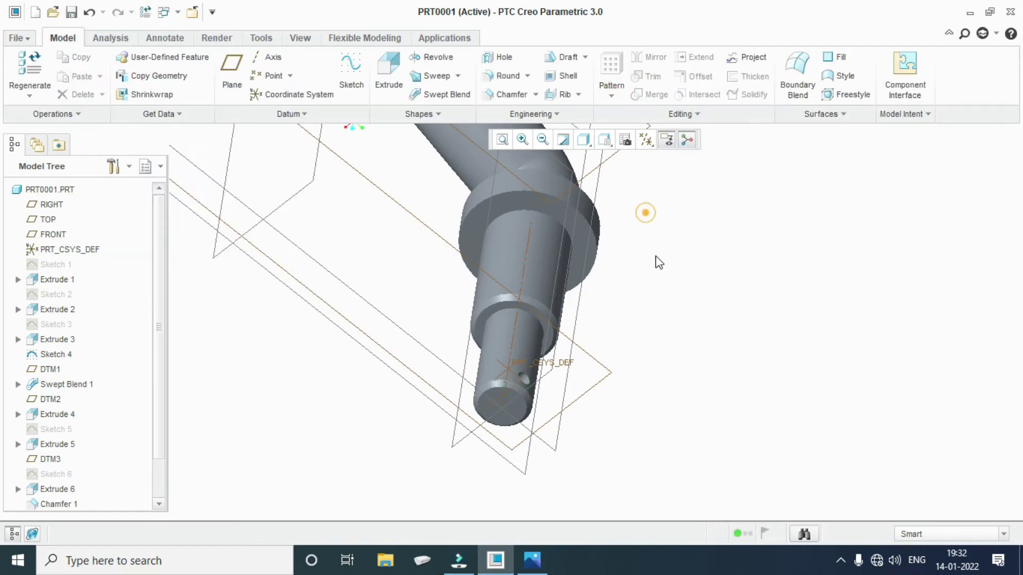
{"action": "mouse_move", "coordinate": [656, 261]}
{"action": "middle_mouse_down"}
{"action": "mouse_move", "coordinate": [708, 326]}
{"action": "mouse_move", "coordinate": [728, 303]}
{"action": "mouse_move", "coordinate": [714, 352]}
{"action": "middle_mouse_up"}
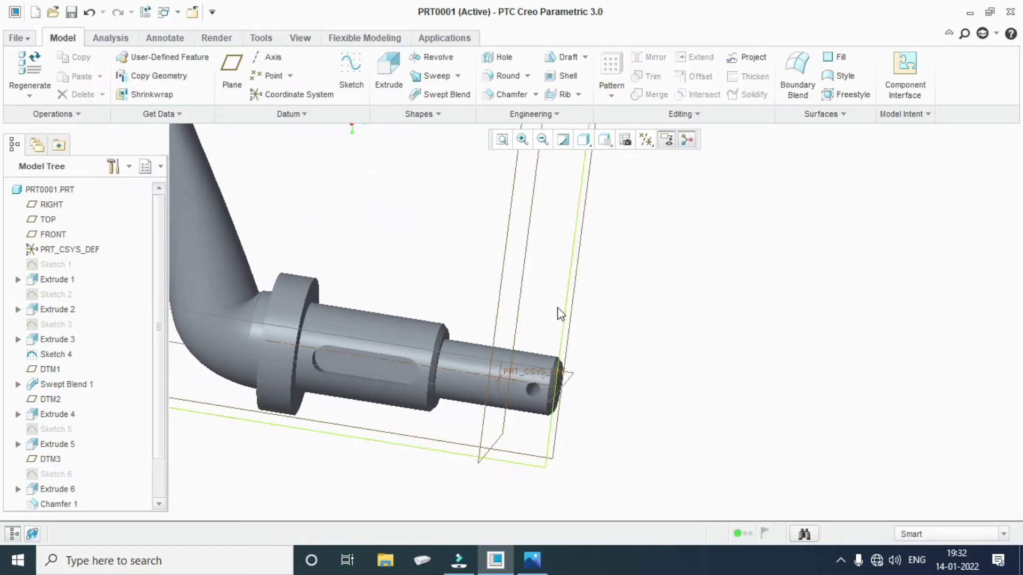
{"action": "left_click", "coordinate": [530, 560]}
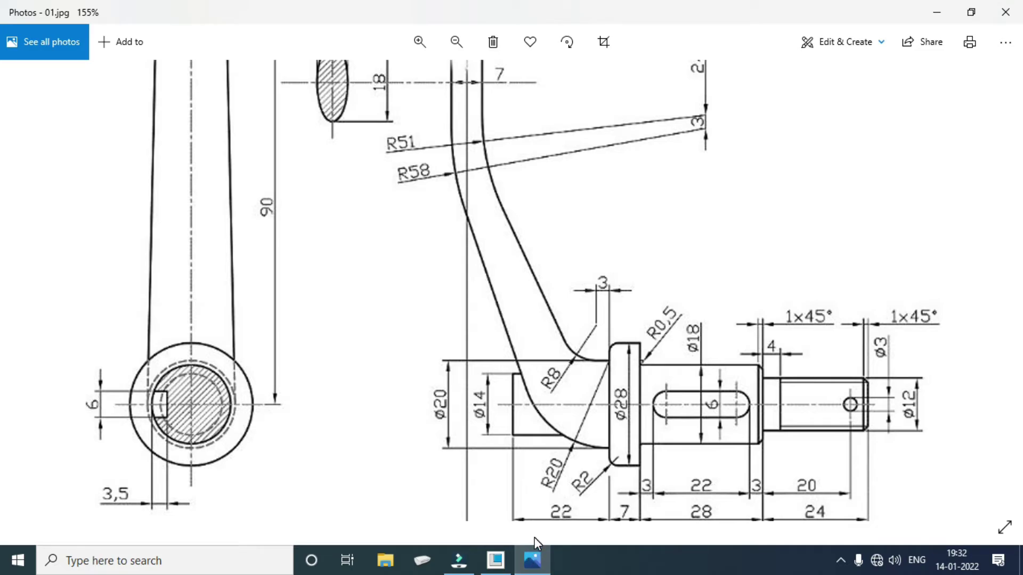
Zoom in and out across the lever drawing in Photos, including its shaded 3D view.
{"action": "scroll", "coordinate": [453, 407], "scroll_direction": "up", "scroll_amount": 1}
{"action": "scroll", "coordinate": [454, 407], "scroll_direction": "up", "scroll_amount": 2}
{"action": "scroll", "coordinate": [454, 407], "scroll_direction": "down", "scroll_amount": 3}
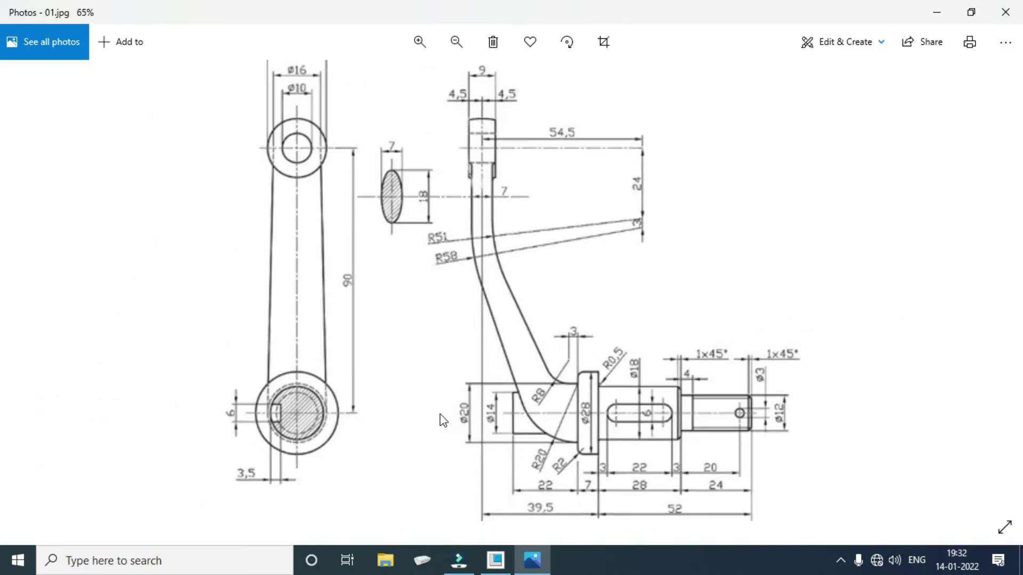
{"action": "scroll", "coordinate": [579, 337], "scroll_direction": "down", "scroll_amount": 2}
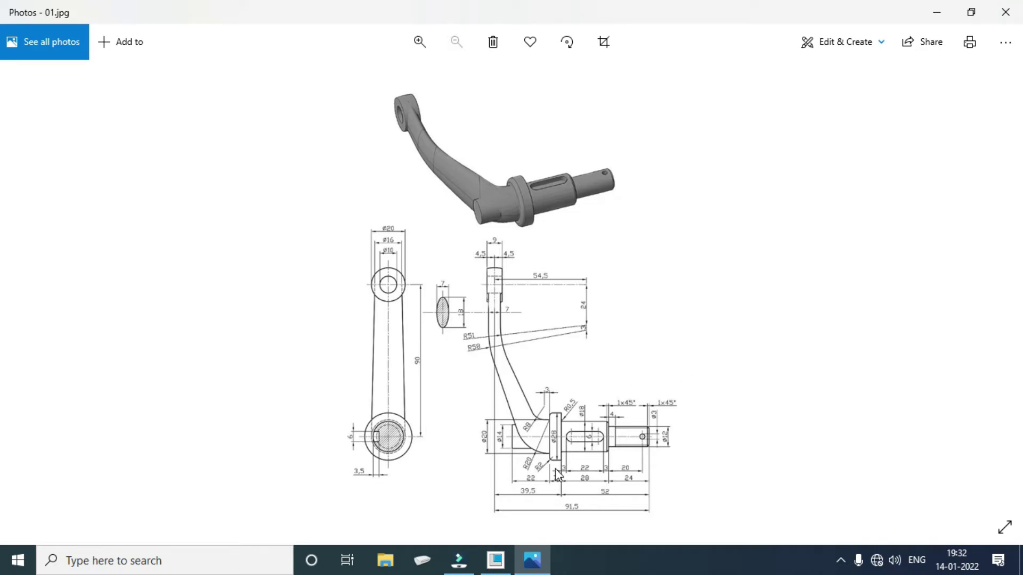
{"action": "scroll", "coordinate": [557, 471], "scroll_direction": "up", "scroll_amount": 2}
{"action": "scroll", "coordinate": [563, 446], "scroll_direction": "up", "scroll_amount": 2}
Back in Creo, round the collar's arm-side edge at radius 2.00, then zoom onto the shaft end.
{"action": "left_click", "coordinate": [531, 560]}
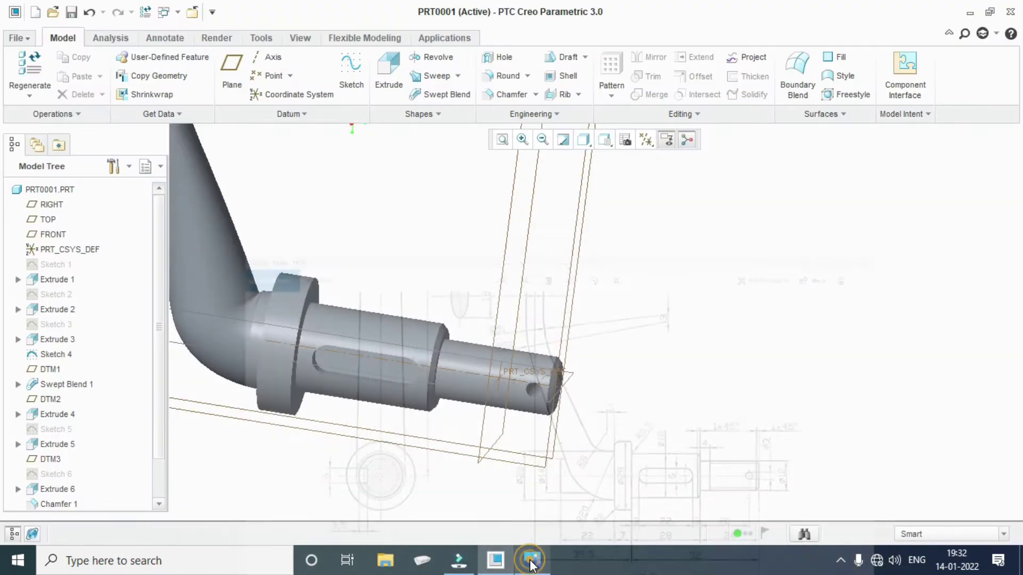
{"action": "middle_click_drag", "start_coordinate": [319, 421], "coordinate": [342, 440]}
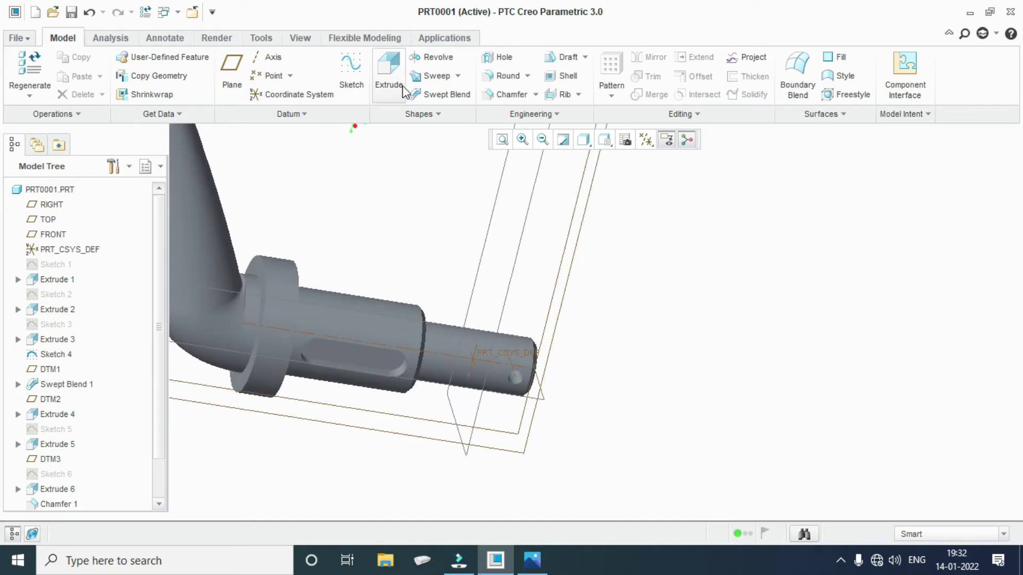
{"action": "left_click", "coordinate": [501, 76]}
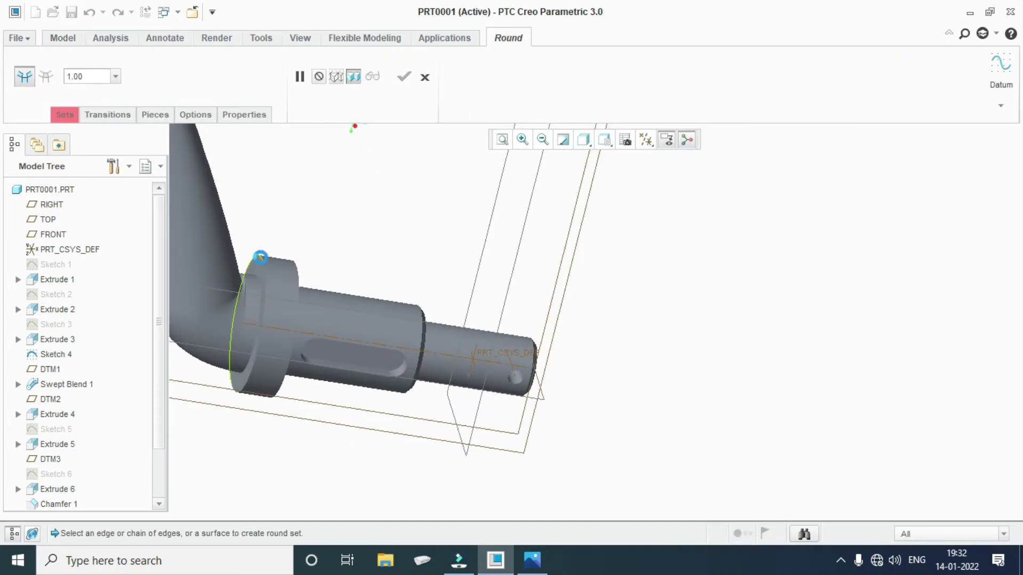
{"action": "left_click", "coordinate": [260, 257]}
{"action": "double_click", "coordinate": [101, 79]}
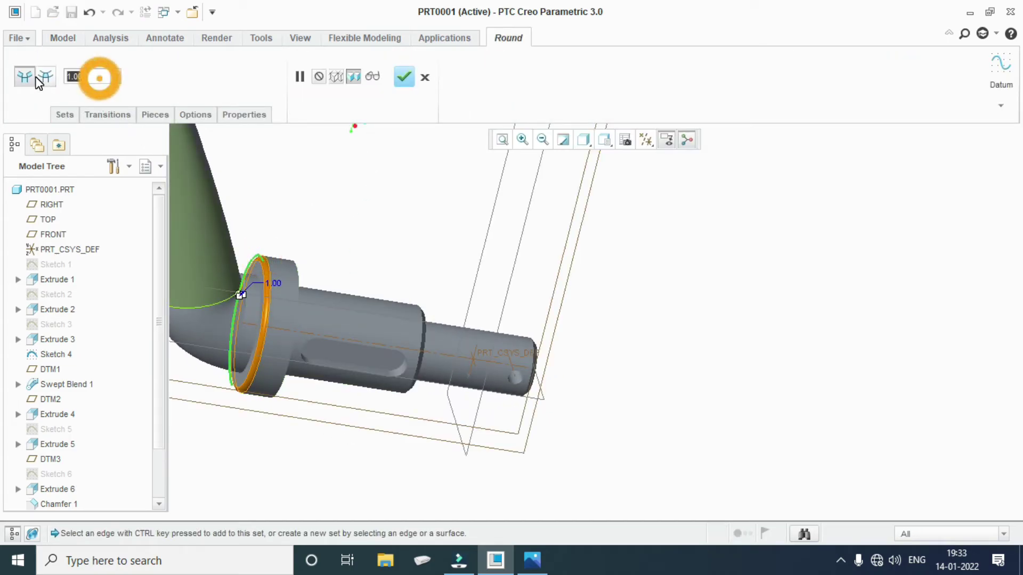
{"action": "type", "text": "2"}
{"action": "key", "text": "Return"}
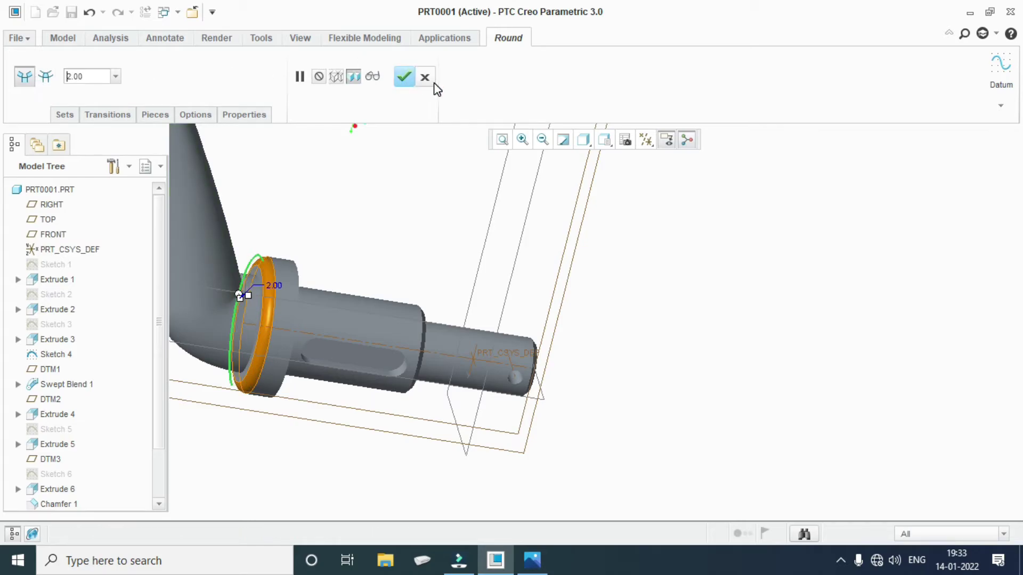
{"action": "left_click", "coordinate": [404, 76]}
{"action": "mouse_move", "coordinate": [522, 336]}
{"action": "middle_mouse_down"}
{"action": "mouse_move", "coordinate": [566, 328]}
{"action": "mouse_move", "coordinate": [582, 411]}
{"action": "mouse_move", "coordinate": [478, 381]}
{"action": "mouse_move", "coordinate": [494, 392]}
{"action": "mouse_move", "coordinate": [491, 401]}
{"action": "mouse_move", "coordinate": [520, 402]}
{"action": "mouse_move", "coordinate": [488, 285]}
{"action": "middle_mouse_up"}
{"action": "scroll", "coordinate": [498, 397], "scroll_direction": "up", "scroll_amount": 3}
{"action": "scroll", "coordinate": [503, 387], "scroll_direction": "up", "scroll_amount": 3}
{"action": "scroll", "coordinate": [538, 362], "scroll_direction": "up", "scroll_amount": 4}
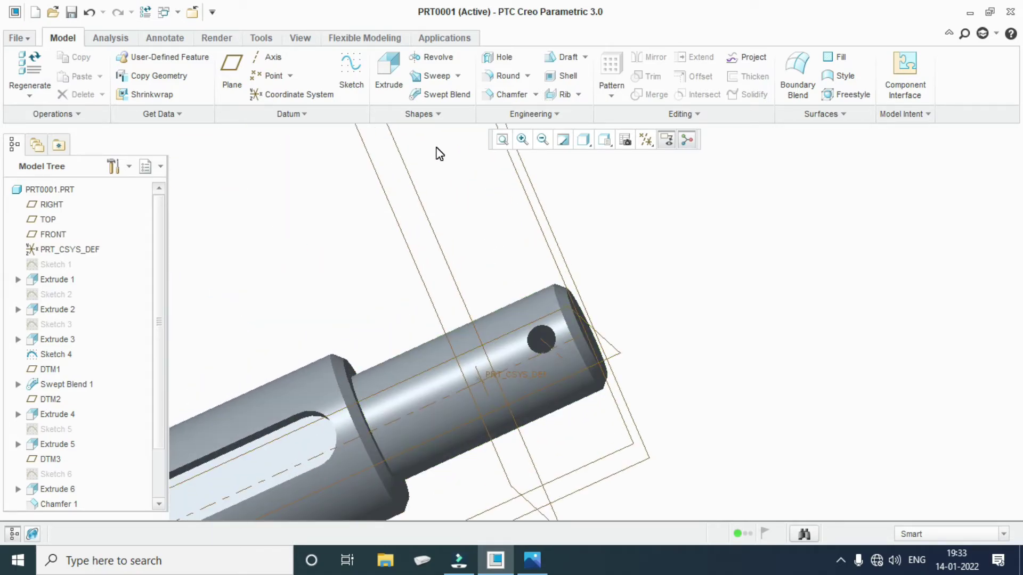
Start a new sketch on the TOP plane, viewed head-on.
{"action": "left_click", "coordinate": [351, 73]}
{"action": "middle_click_drag", "start_coordinate": [596, 324], "coordinate": [630, 429]}
{"action": "scroll", "coordinate": [590, 418], "scroll_direction": "up", "scroll_amount": 2}
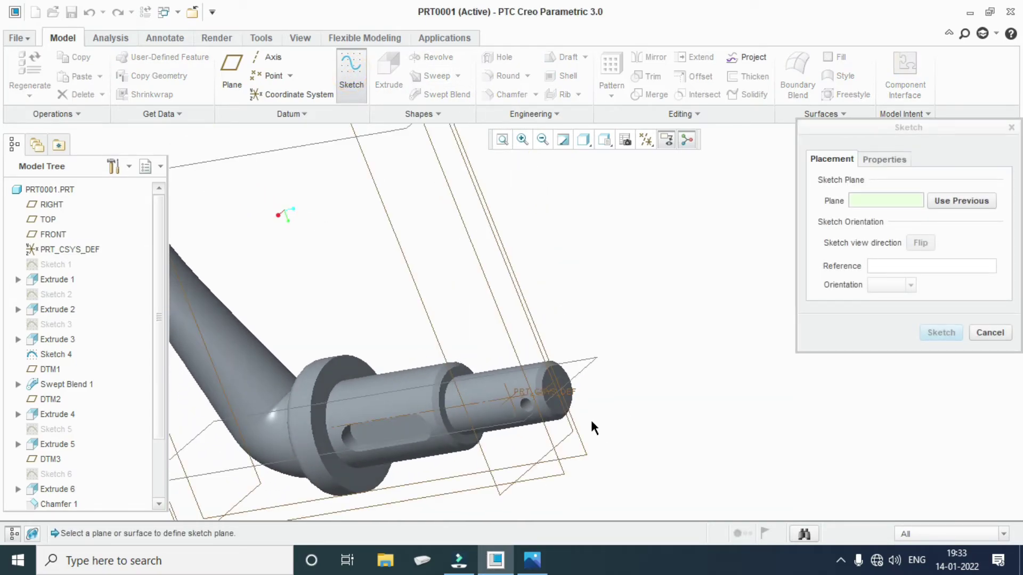
{"action": "scroll", "coordinate": [593, 449], "scroll_direction": "up", "scroll_amount": 3}
{"action": "left_click", "coordinate": [583, 452]}
{"action": "left_click", "coordinate": [941, 332]}
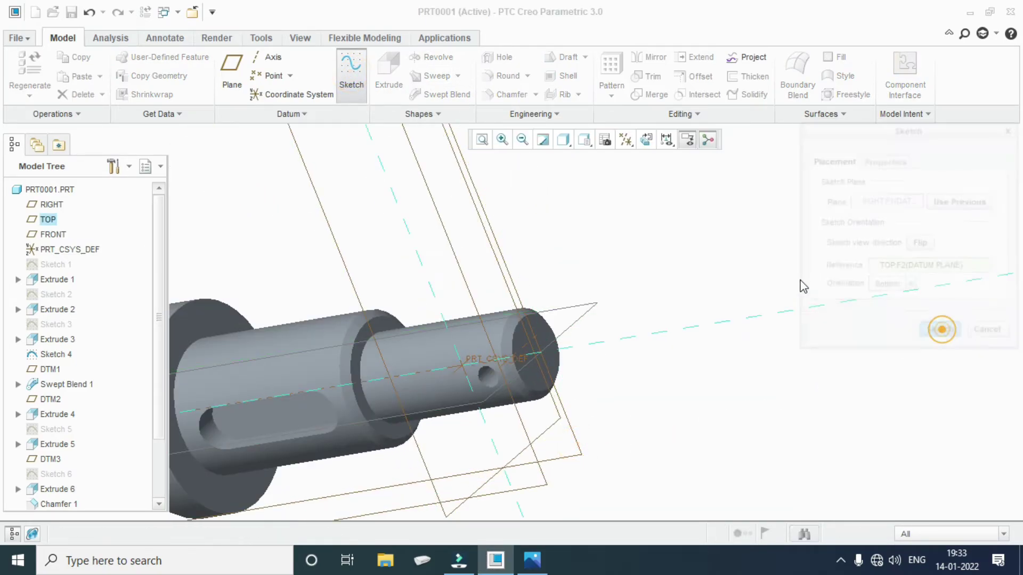
{"action": "left_click", "coordinate": [646, 141]}
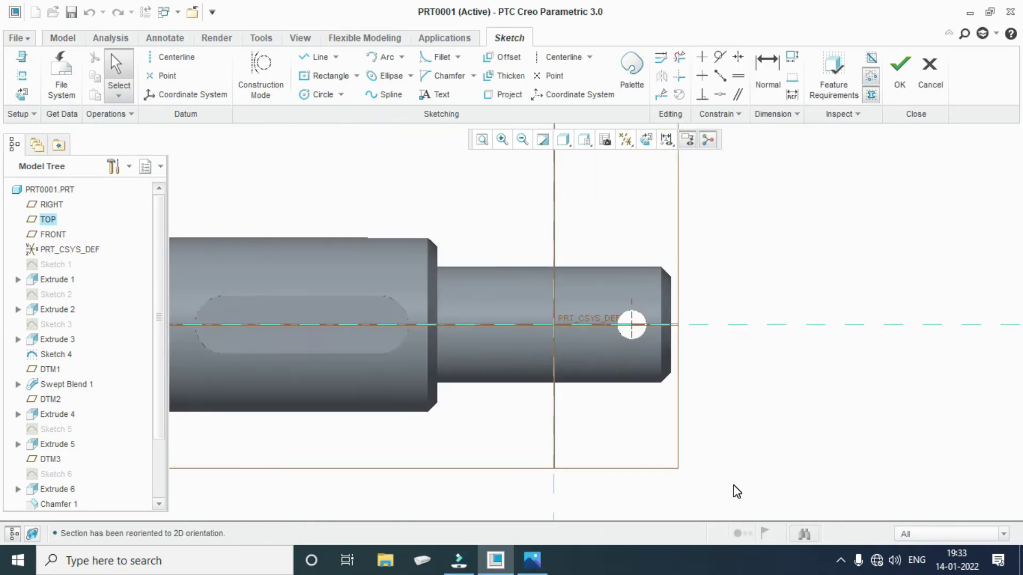
Add the shaft's top edge, end face and chamfer edge as sketch references.
{"action": "left_click", "coordinate": [21, 75]}
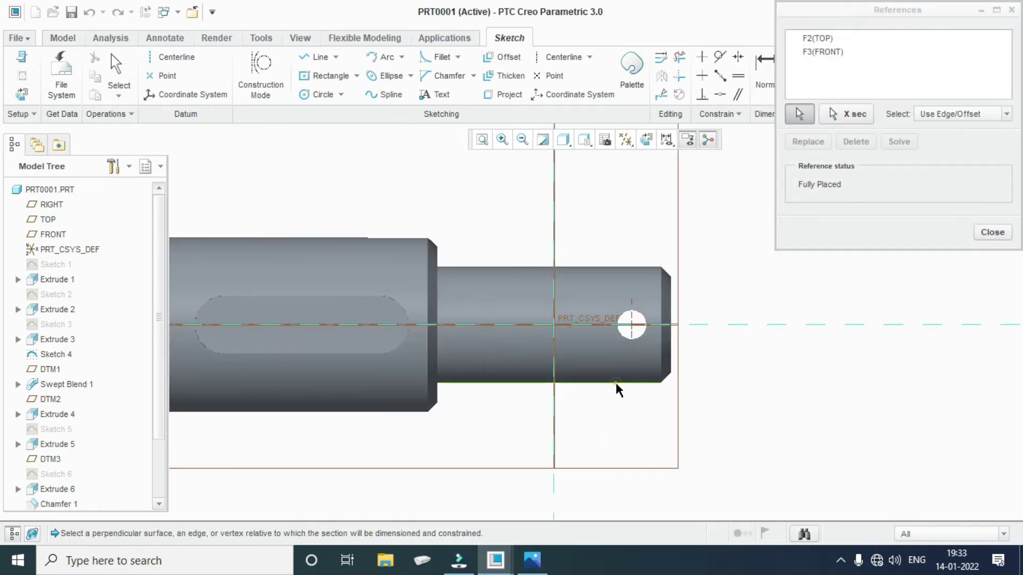
{"action": "left_click", "coordinate": [629, 266]}
{"action": "left_click", "coordinate": [670, 319]}
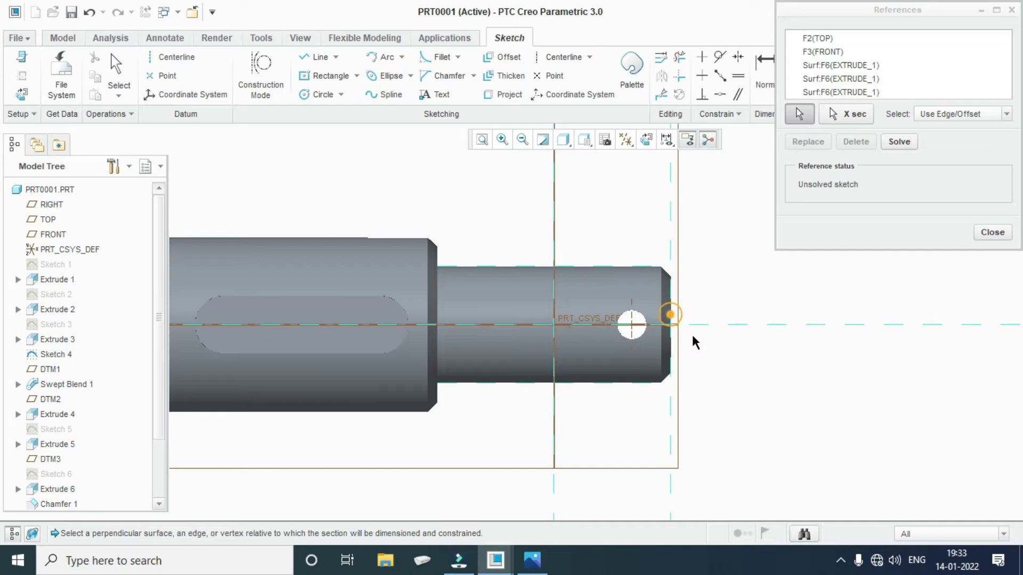
{"action": "scroll", "coordinate": [664, 387], "scroll_direction": "down", "scroll_amount": 5}
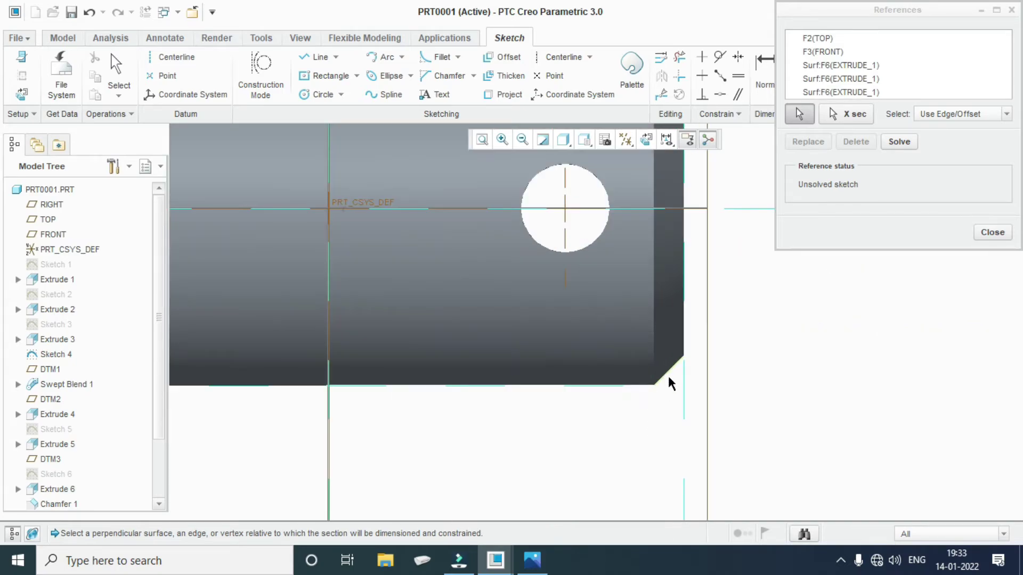
{"action": "left_click", "coordinate": [669, 375]}
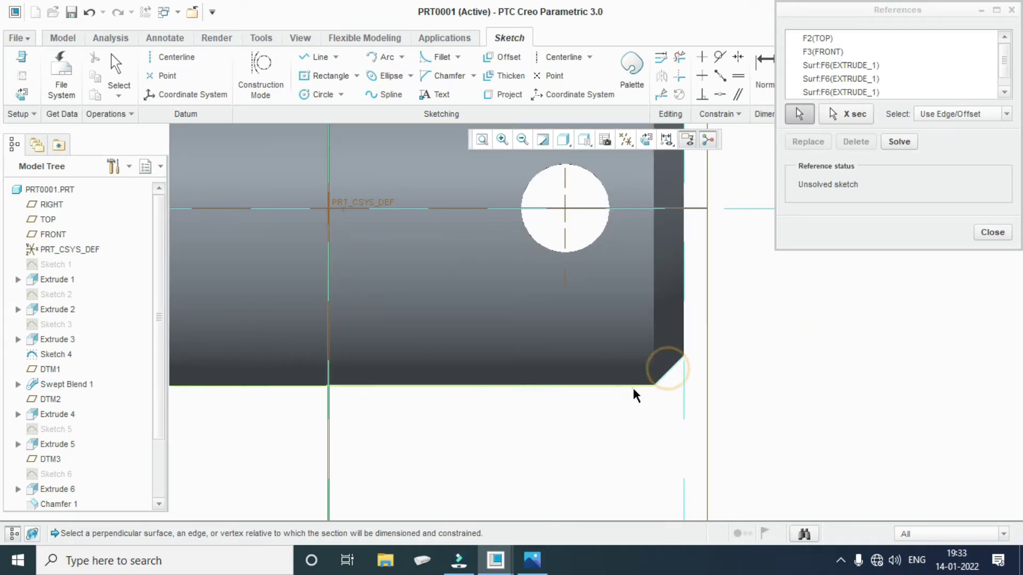
{"action": "left_click", "coordinate": [986, 231]}
After checking the reference drawing, also add the shoulder edge as a sketch reference.
{"action": "scroll", "coordinate": [762, 349], "scroll_direction": "up", "scroll_amount": 4}
{"action": "left_click", "coordinate": [536, 572]}
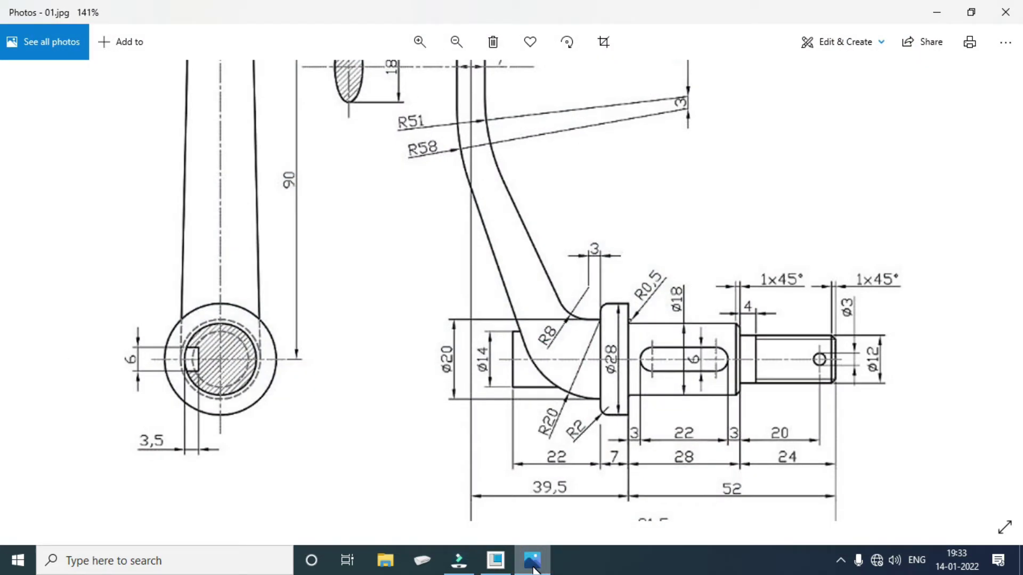
{"action": "left_click", "coordinate": [534, 570]}
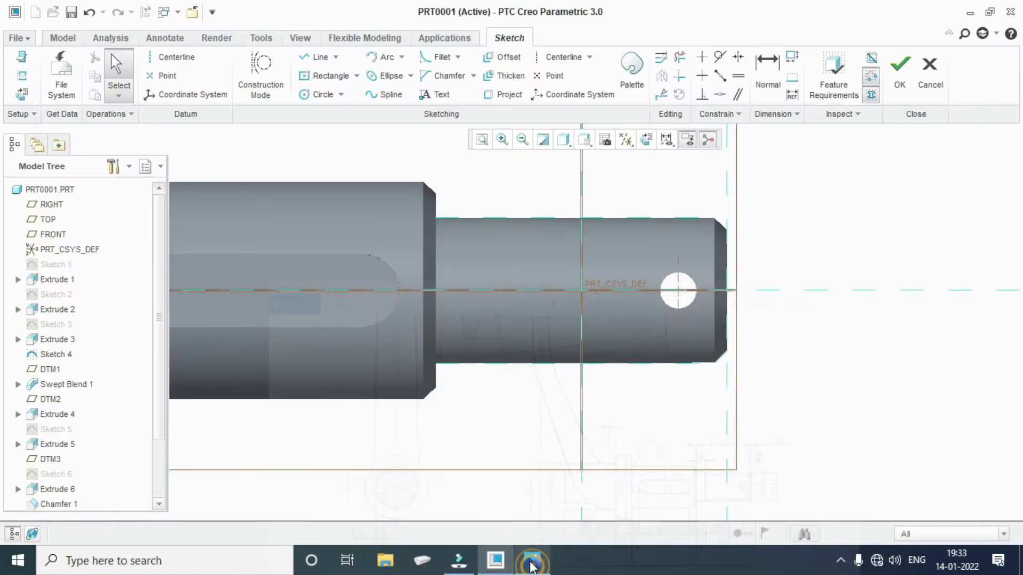
{"action": "left_click", "coordinate": [21, 75]}
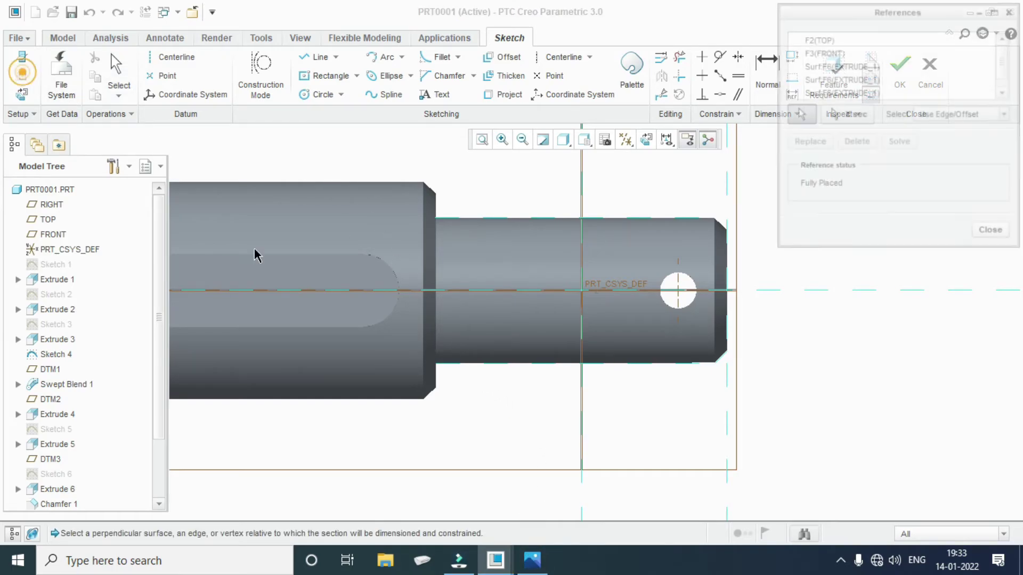
{"action": "left_click", "coordinate": [434, 310]}
{"action": "left_click", "coordinate": [992, 232]}
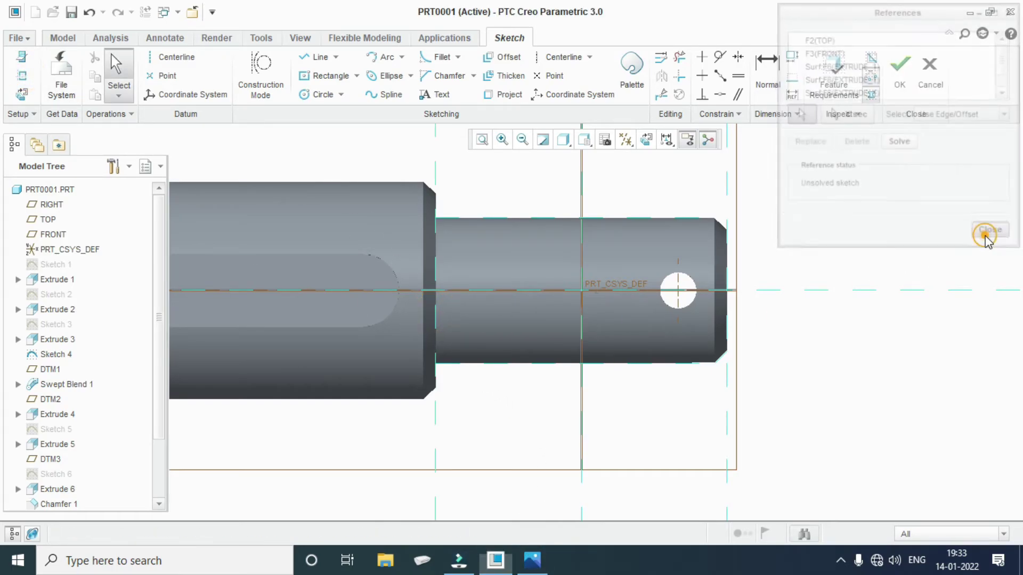
{"action": "left_click", "coordinate": [320, 57]}
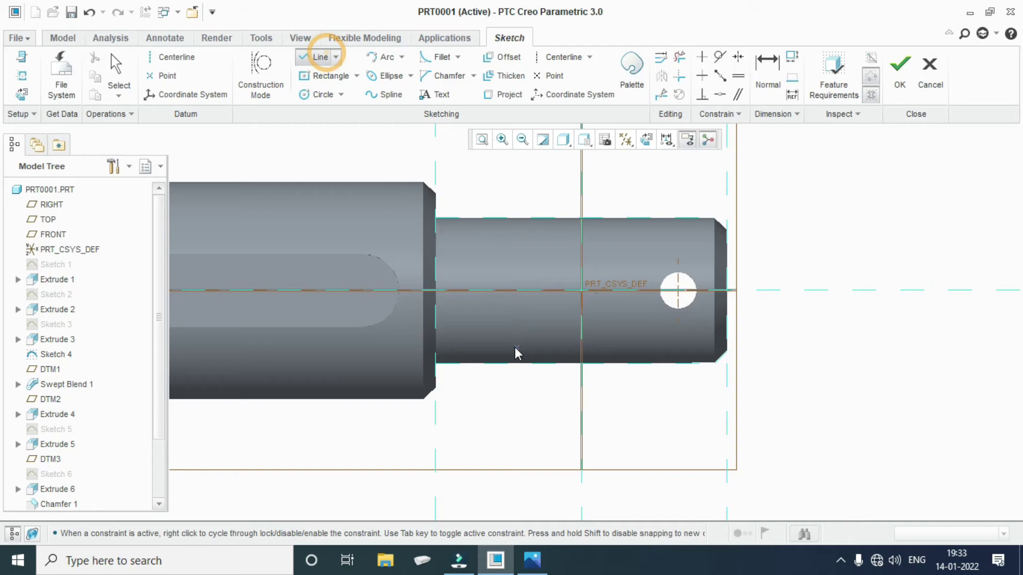
Draw a 20 mm line along the shaft's lower edge ending at the chamfer corner.
{"action": "left_click", "coordinate": [468, 363]}
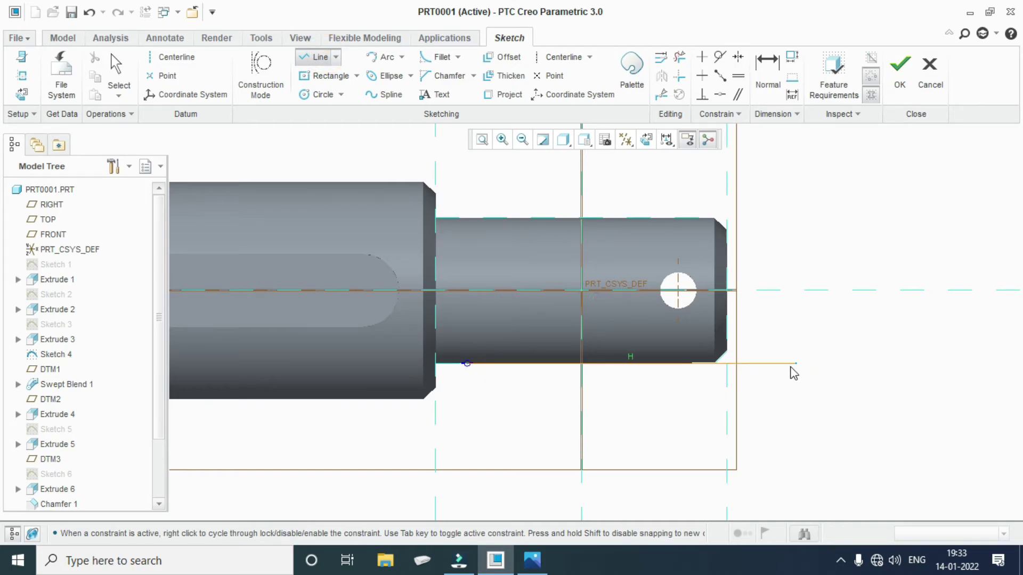
{"action": "left_click", "coordinate": [726, 363]}
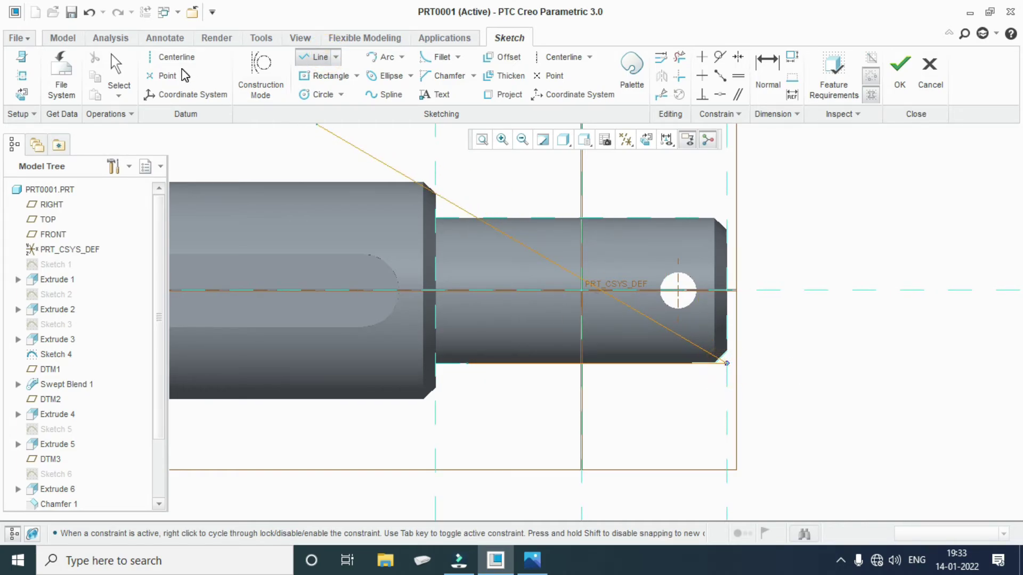
{"action": "left_click", "coordinate": [118, 68]}
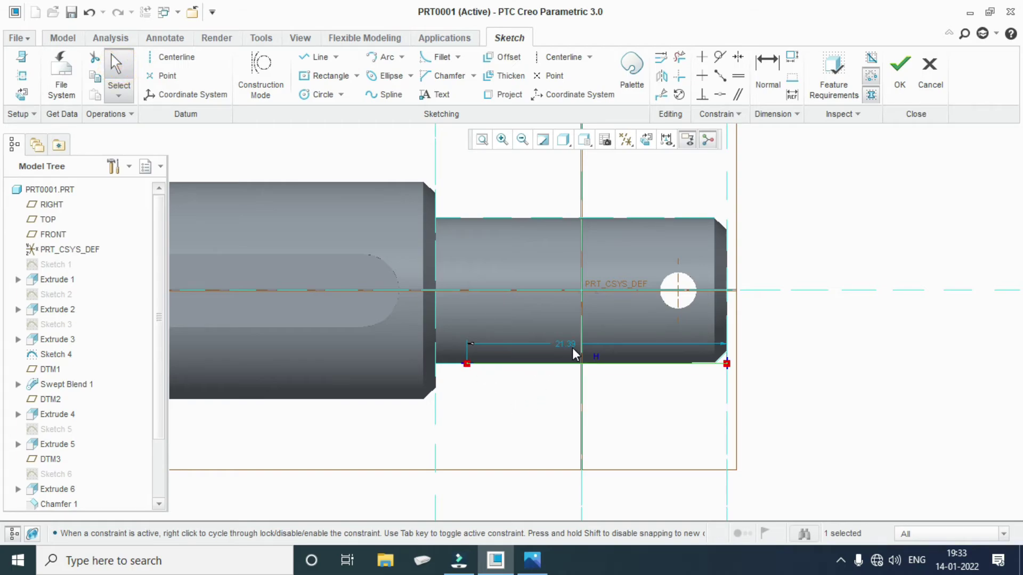
{"action": "left_click", "coordinate": [532, 561]}
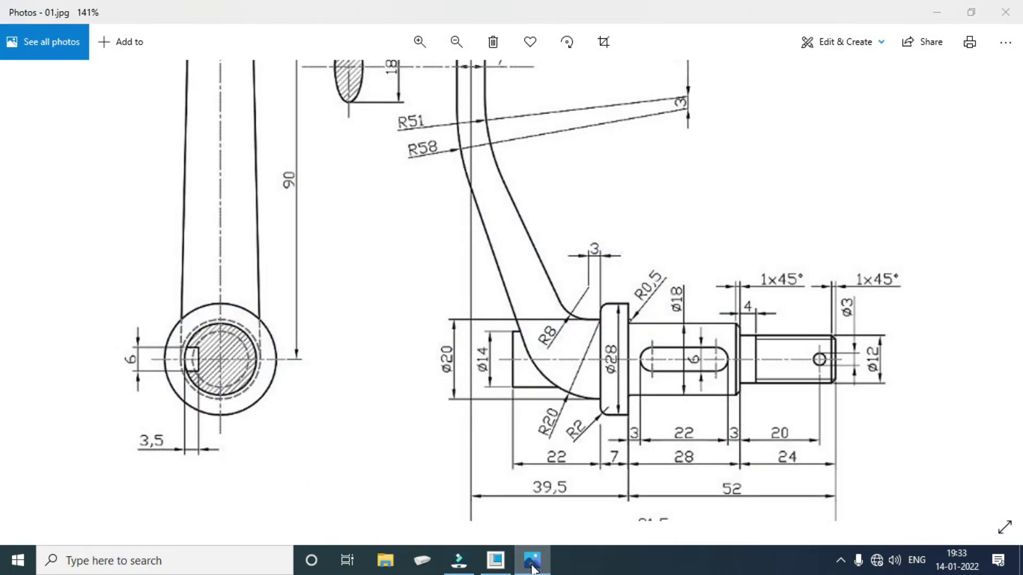
{"action": "left_click", "coordinate": [533, 569]}
{"action": "double_click", "coordinate": [574, 344]}
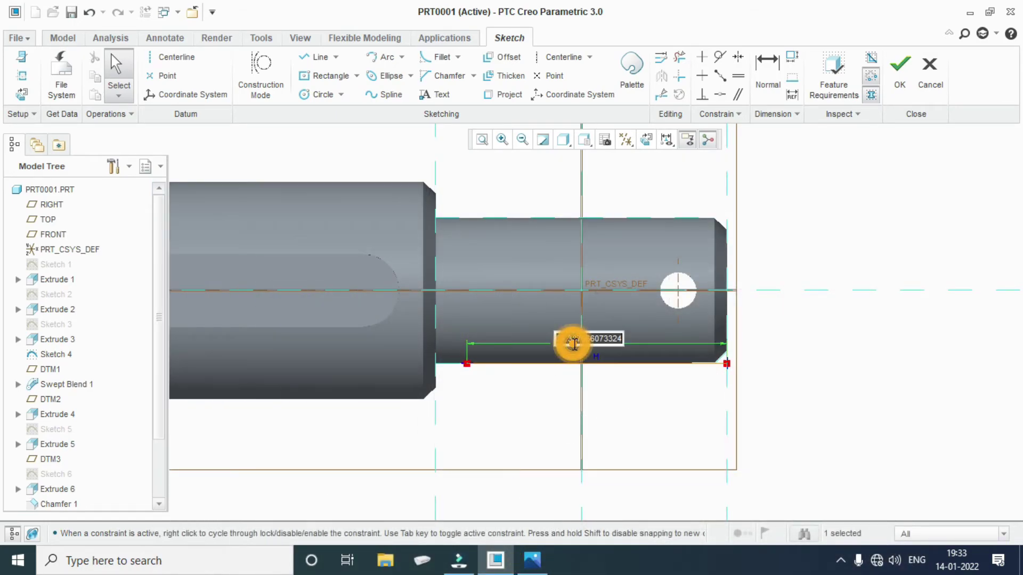
{"action": "type", "text": "20"}
{"action": "key", "text": "Return"}
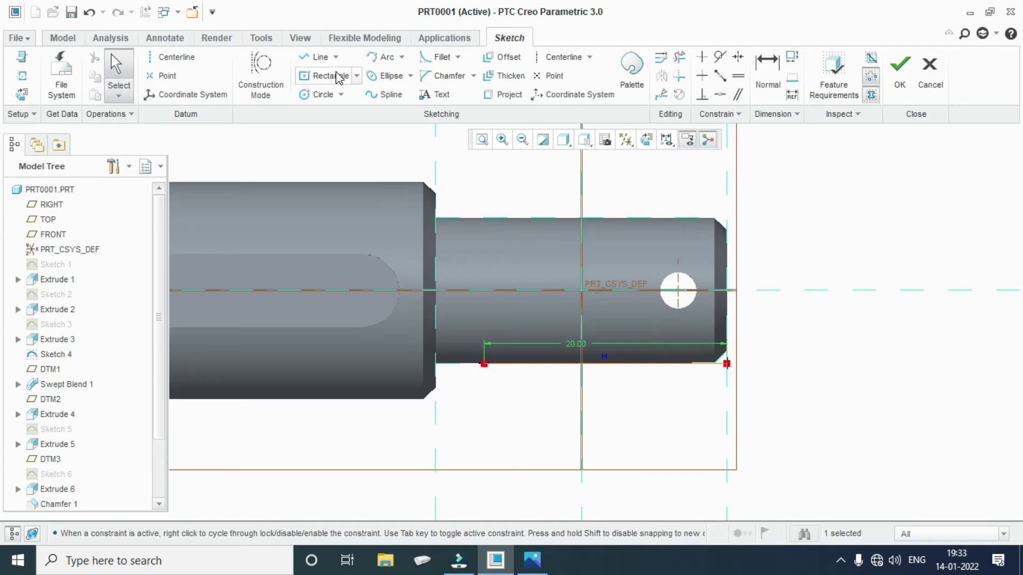
Add a centerline from the origin along the shaft axis and finish the sketch.
{"action": "left_click", "coordinate": [175, 57]}
{"action": "left_click", "coordinate": [567, 290]}
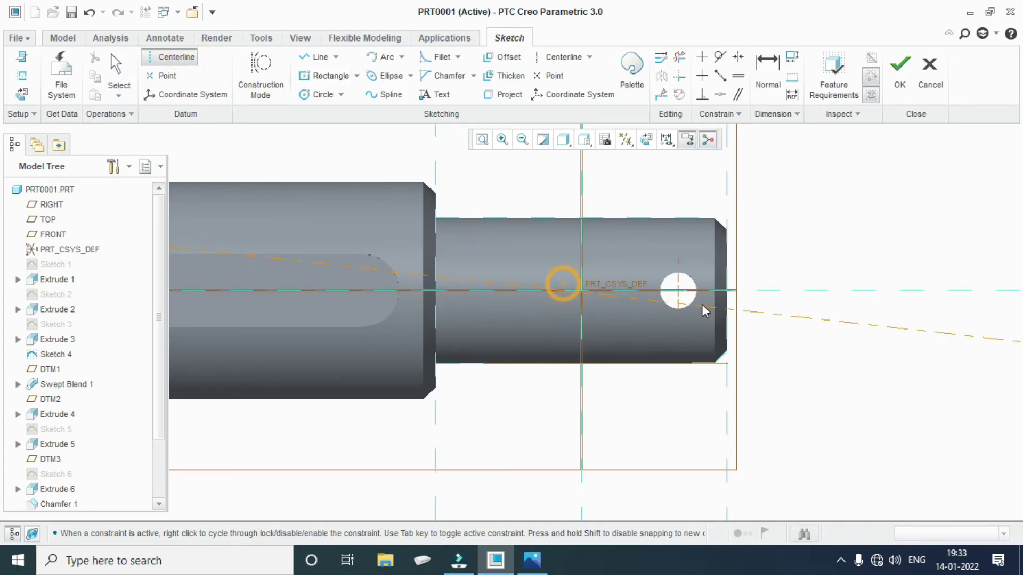
{"action": "left_click", "coordinate": [733, 292]}
{"action": "left_click", "coordinate": [901, 80]}
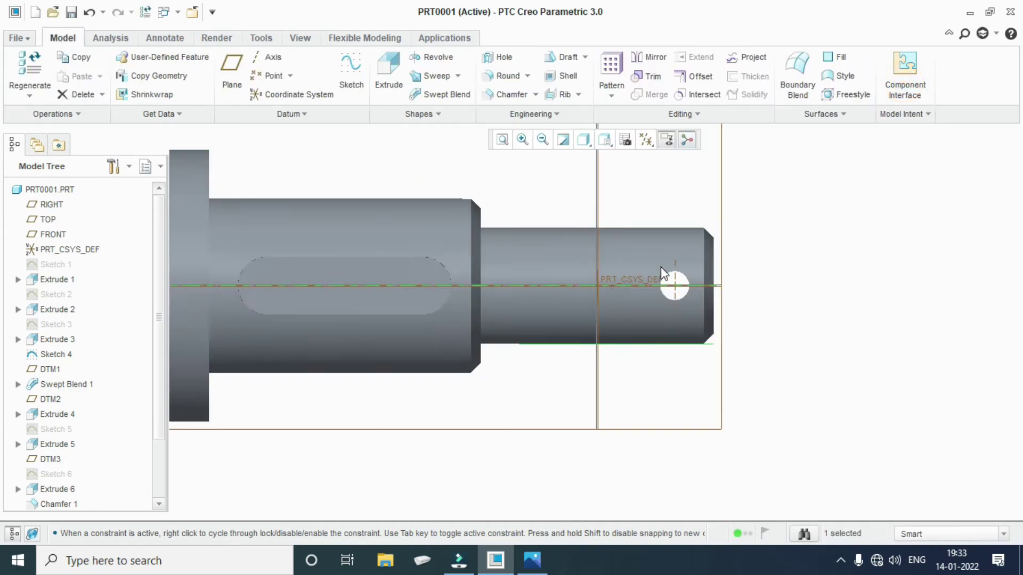
Set up a Helical Sweep on the 20 mm path line and begin its section sketch.
{"action": "middle_click_drag", "start_coordinate": [753, 331], "coordinate": [753, 296]}
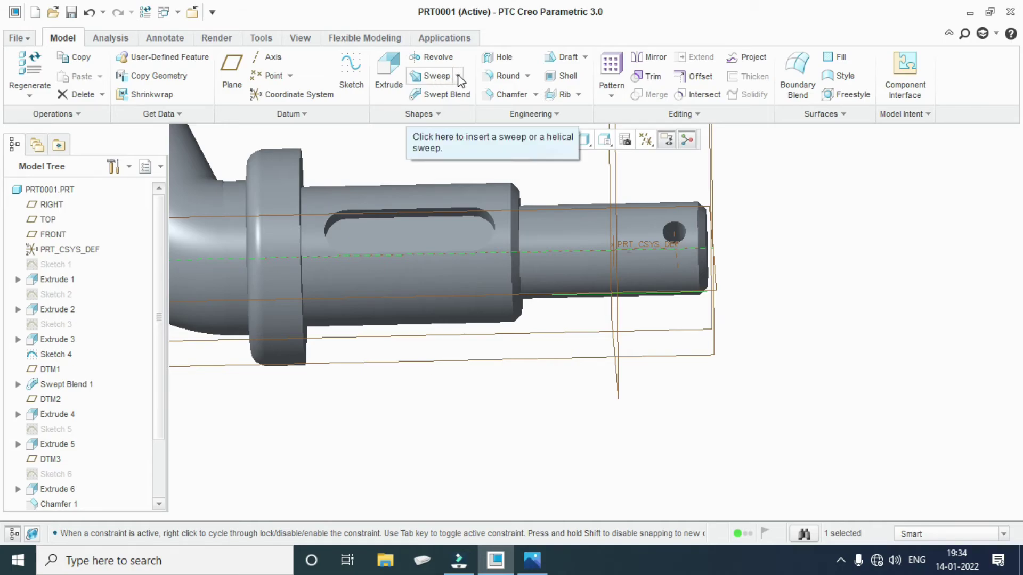
{"action": "left_click", "coordinate": [458, 75]}
{"action": "left_click", "coordinate": [461, 111]}
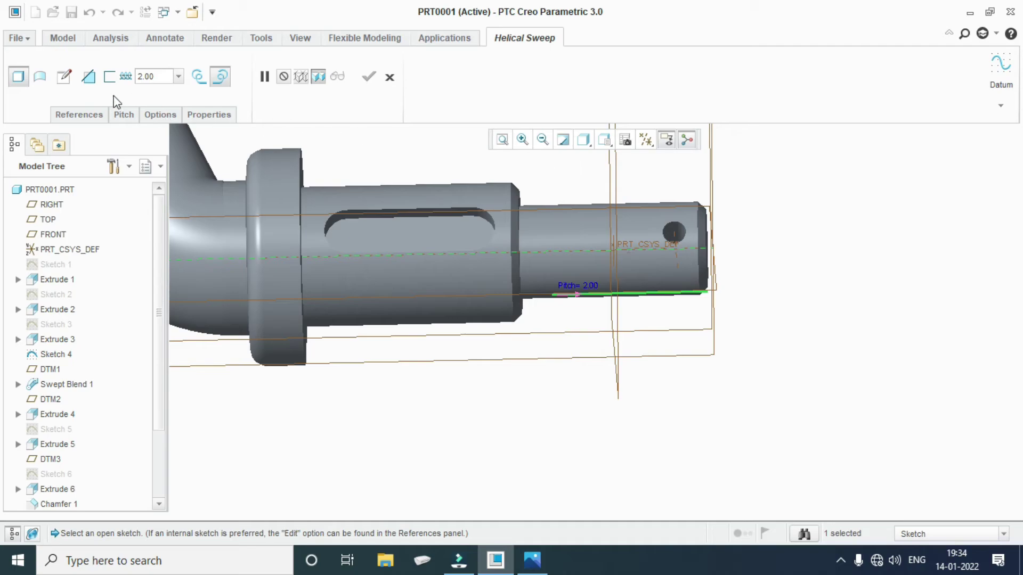
{"action": "left_click", "coordinate": [65, 76]}
Insert a 3-sided triangle from the sketch palette onto the path's start point.
{"action": "left_click", "coordinate": [648, 139]}
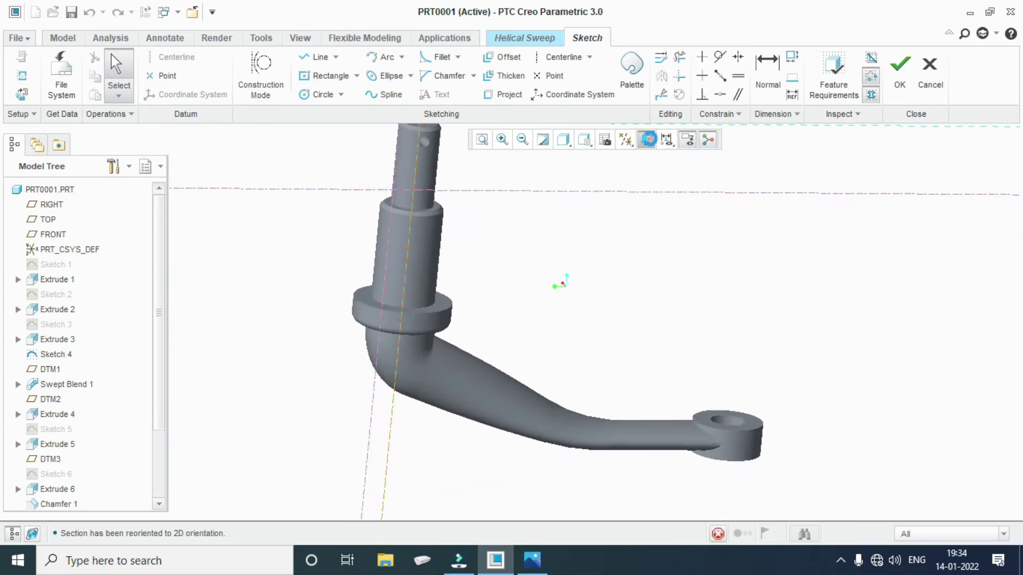
{"action": "scroll", "coordinate": [573, 201], "scroll_direction": "down", "scroll_amount": 3}
{"action": "scroll", "coordinate": [478, 288], "scroll_direction": "down", "scroll_amount": 3}
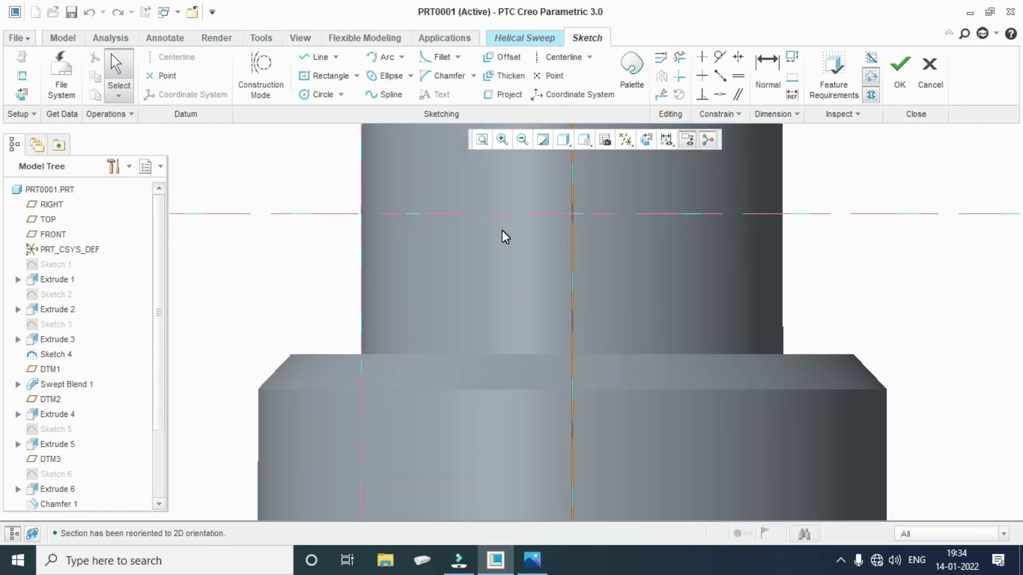
{"action": "left_click", "coordinate": [632, 68]}
{"action": "left_click", "coordinate": [889, 342]}
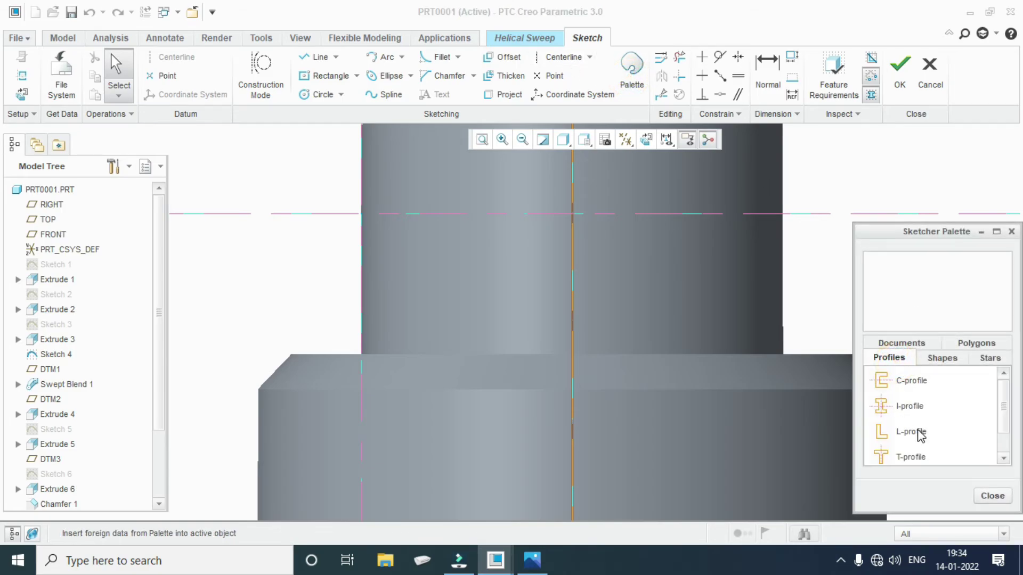
{"action": "left_click", "coordinate": [972, 345]}
{"action": "double_click", "coordinate": [884, 381]}
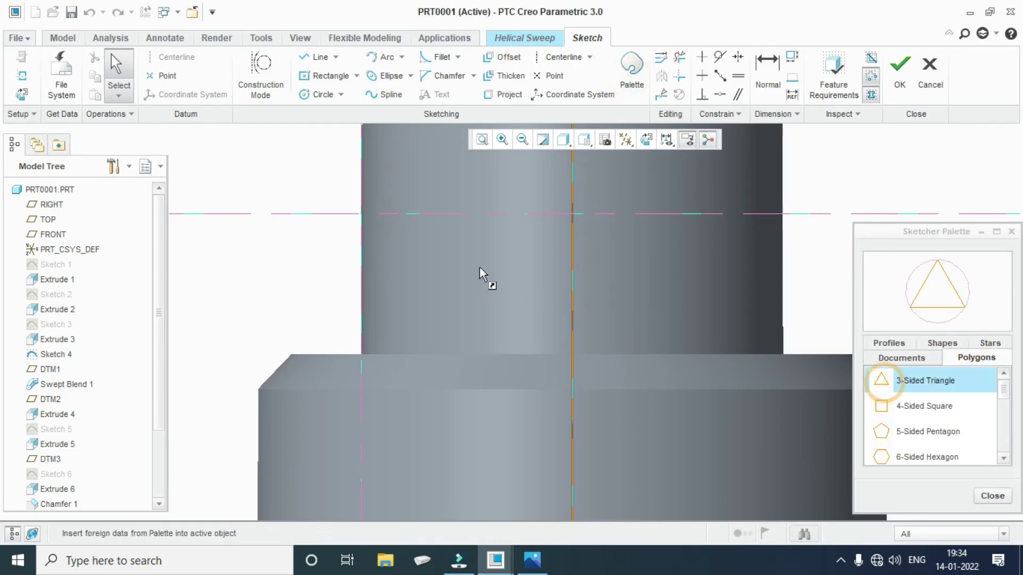
{"action": "left_click", "coordinate": [496, 308]}
{"action": "scroll", "coordinate": [502, 320], "scroll_direction": "down", "scroll_amount": 4}
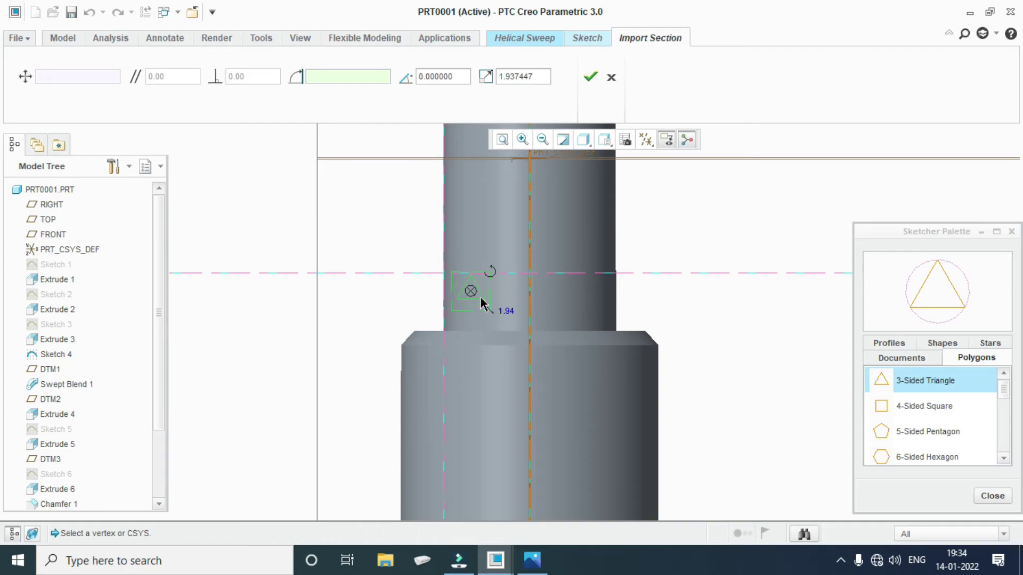
{"action": "left_click_drag", "start_coordinate": [472, 295], "coordinate": [443, 273]}
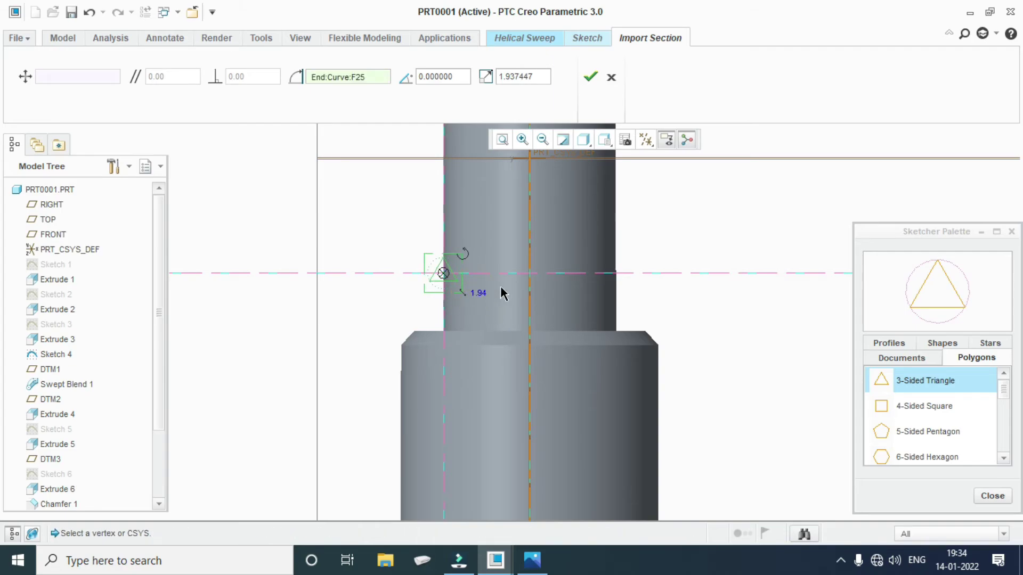
{"action": "left_click", "coordinate": [992, 495]}
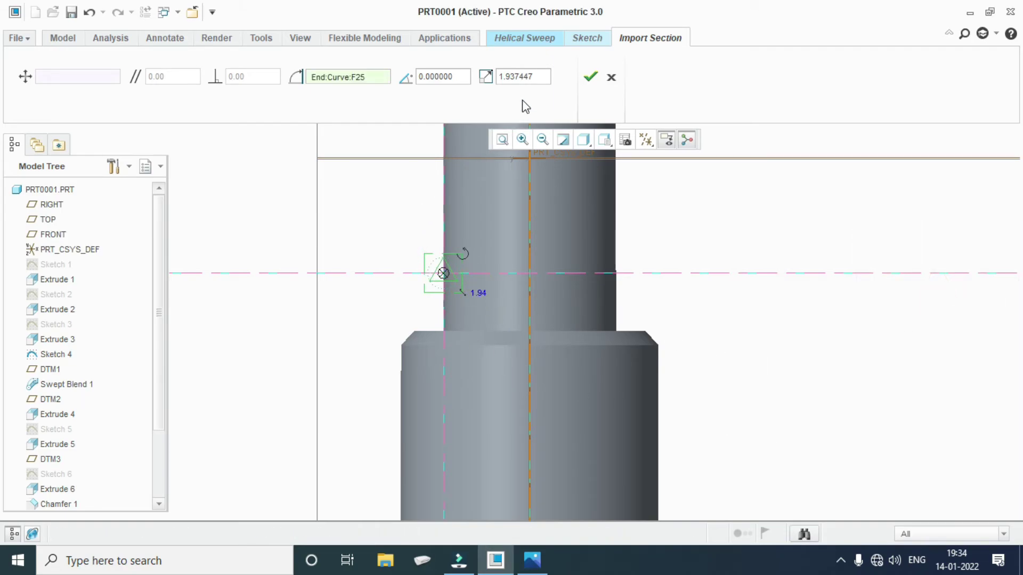
Scale the triangle to 1.5, rotate it 30°, and finish the profile sketch.
{"action": "double_click", "coordinate": [538, 76]}
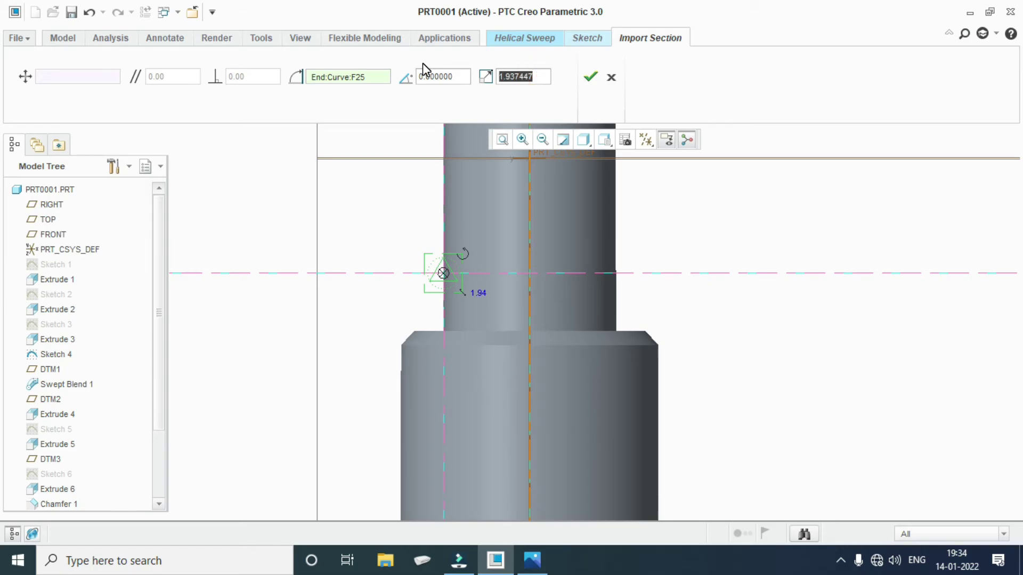
{"action": "type", "text": "1.5"}
{"action": "key", "text": "Return"}
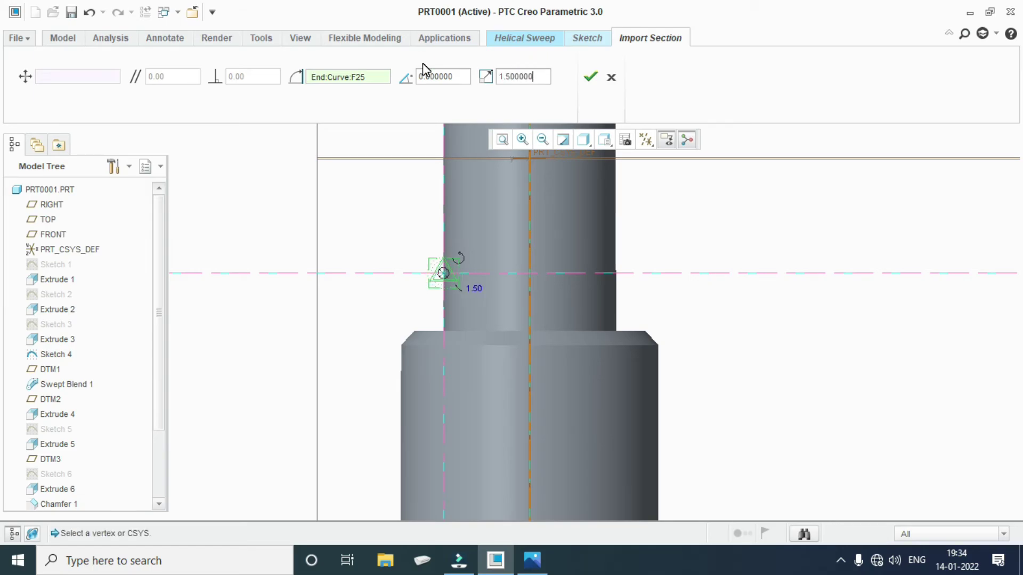
{"action": "scroll", "coordinate": [471, 320], "scroll_direction": "up", "scroll_amount": 3}
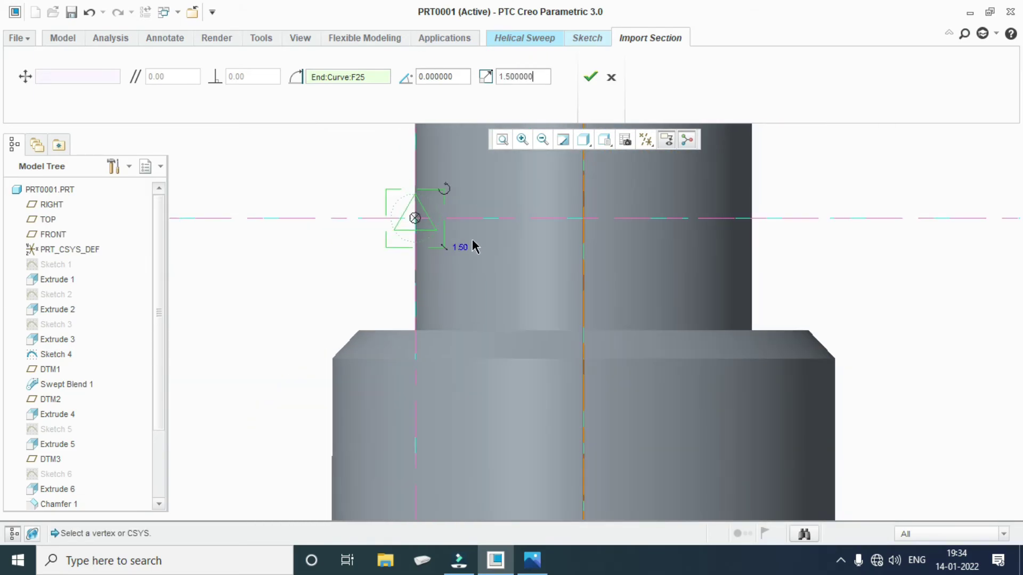
{"action": "double_click", "coordinate": [462, 75]}
{"action": "type", "text": "3"}
{"action": "type", "text": "0"}
{"action": "key", "text": "Return"}
{"action": "scroll", "coordinate": [406, 197], "scroll_direction": "up", "scroll_amount": 2}
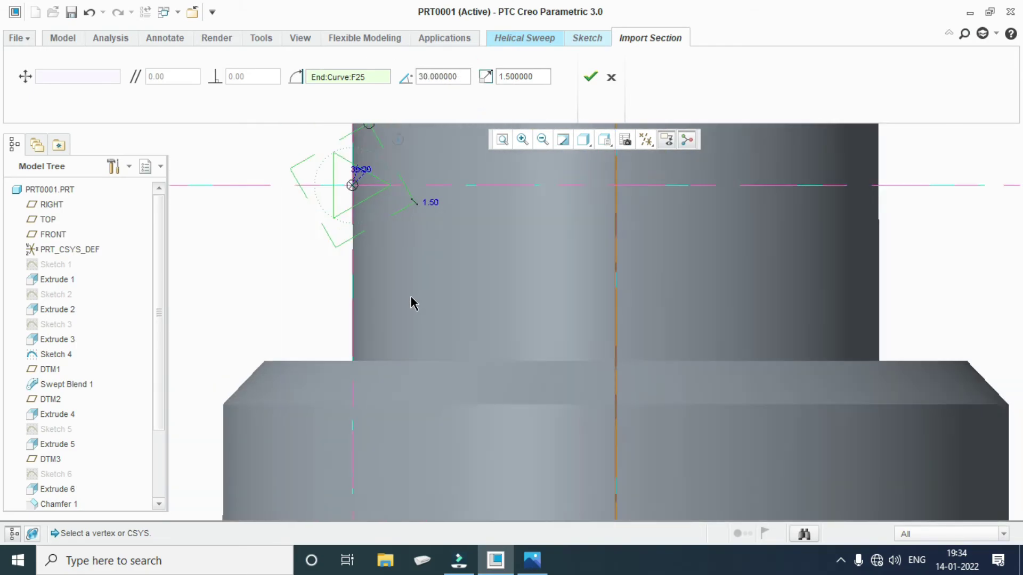
{"action": "scroll", "coordinate": [393, 219], "scroll_direction": "up", "scroll_amount": 3}
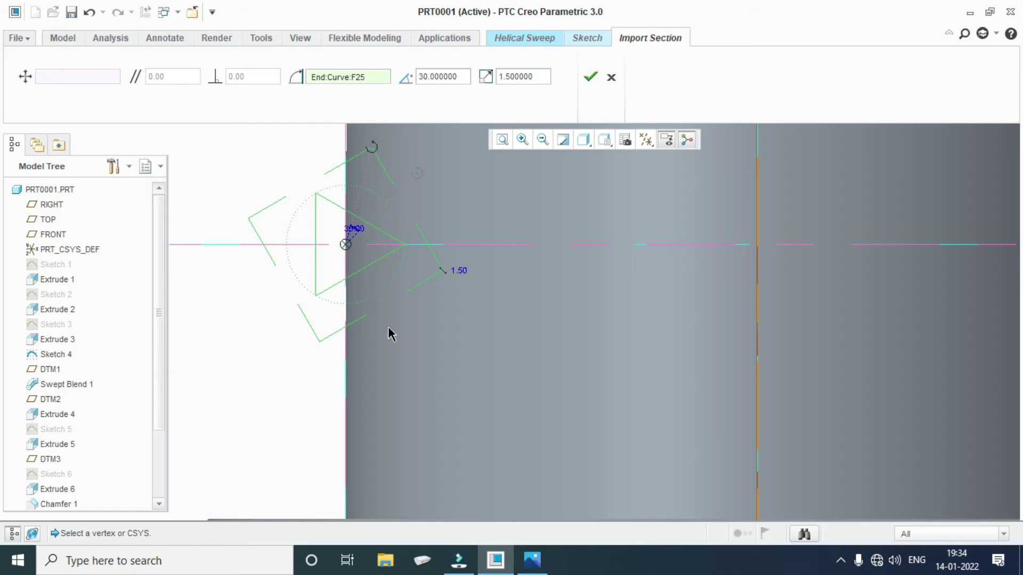
{"action": "scroll", "coordinate": [389, 346], "scroll_direction": "down", "scroll_amount": 2}
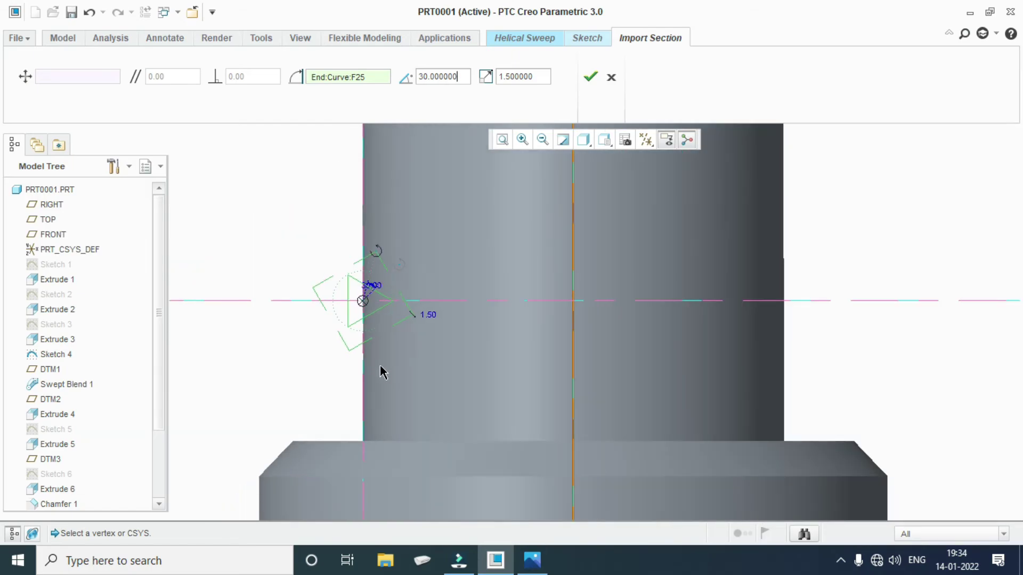
{"action": "left_click", "coordinate": [590, 77]}
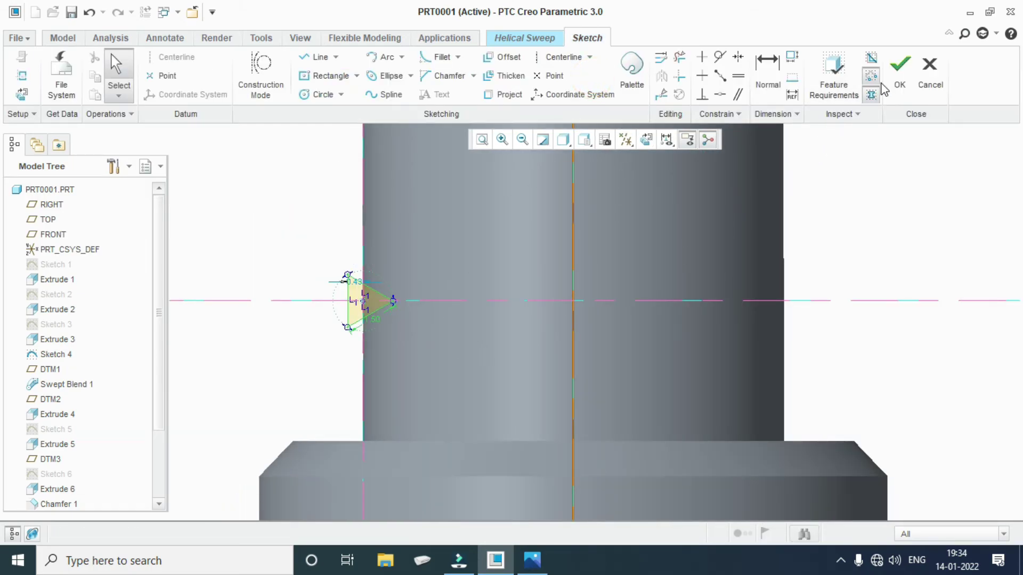
{"action": "left_click", "coordinate": [899, 75]}
Make the helical sweep remove material with a 1.20 pitch.
{"action": "scroll", "coordinate": [465, 355], "scroll_direction": "down", "scroll_amount": 3}
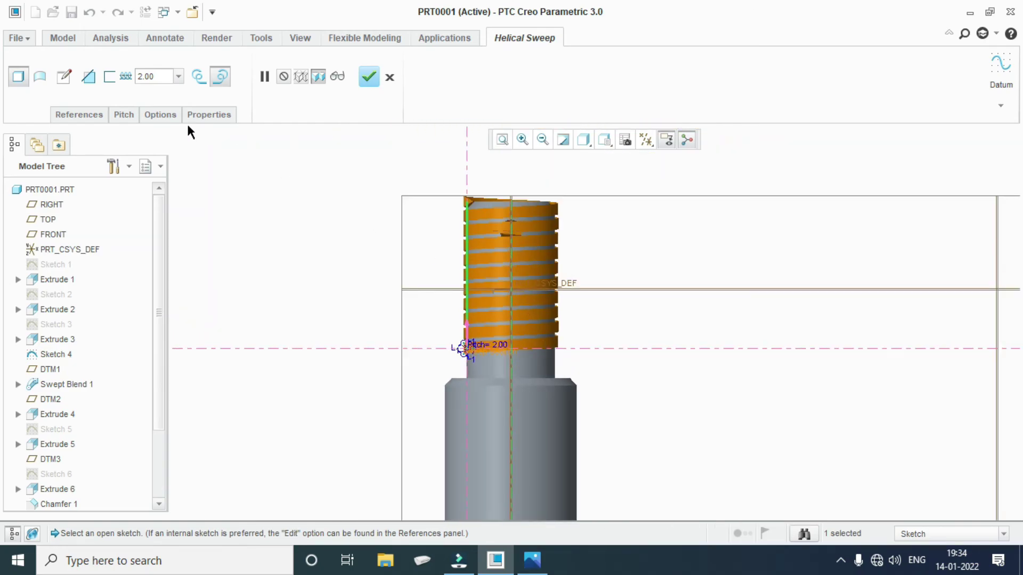
{"action": "left_click", "coordinate": [88, 76]}
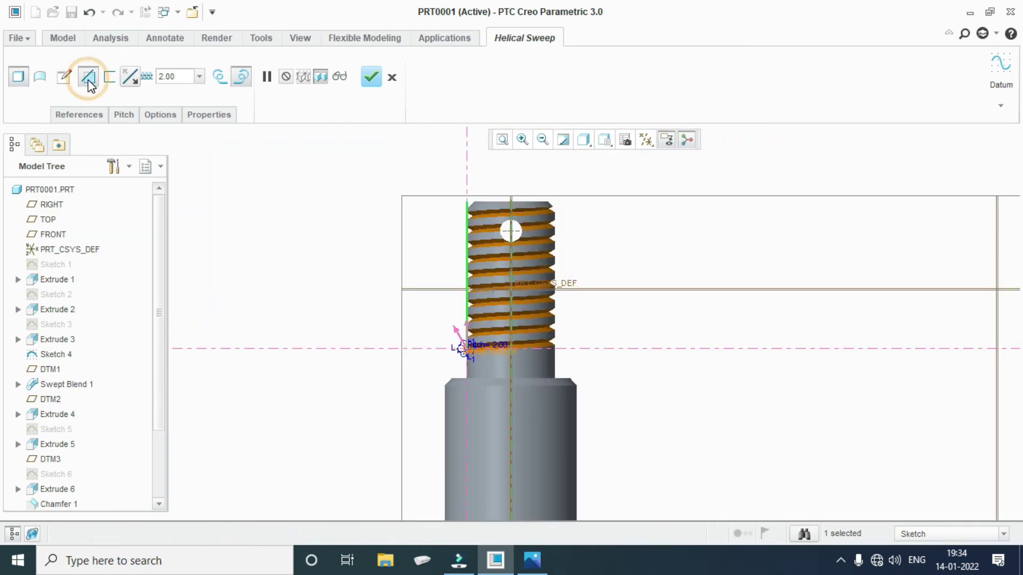
{"action": "double_click", "coordinate": [183, 77]}
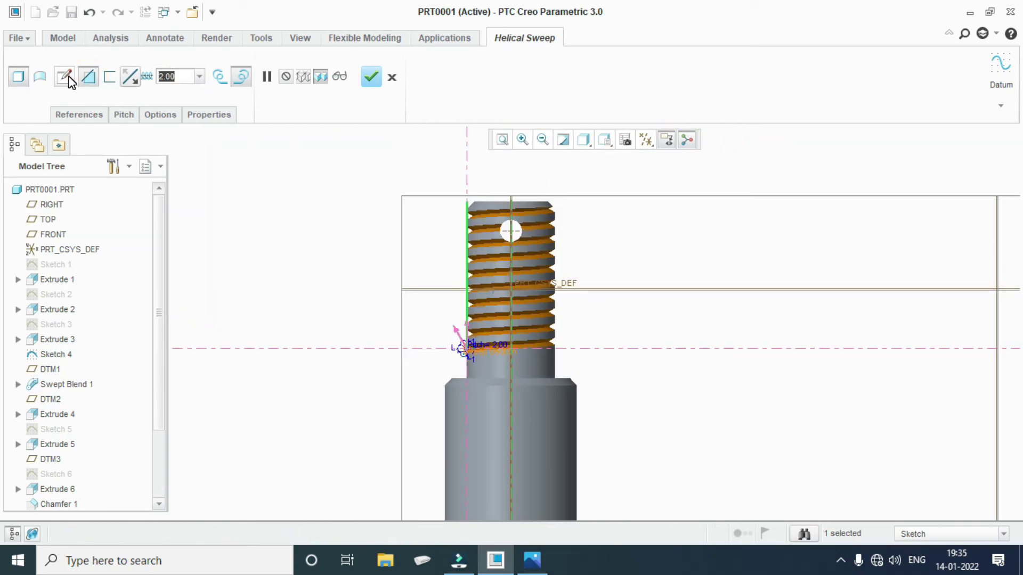
{"action": "type", "text": "1.5"}
{"action": "key", "text": "Return"}
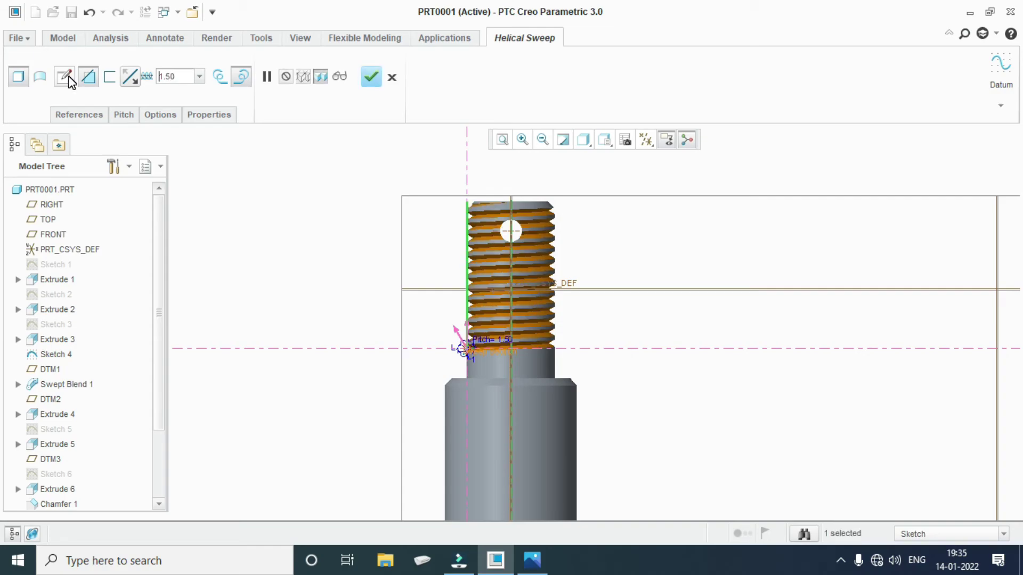
{"action": "double_click", "coordinate": [182, 77]}
{"action": "type", "text": "1"}
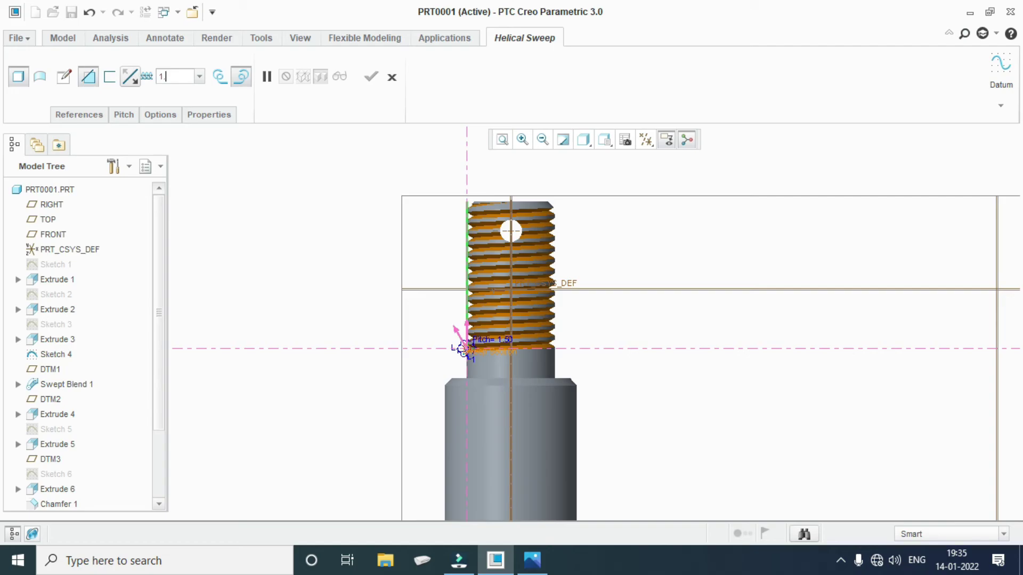
{"action": "key", "text": "Return"}
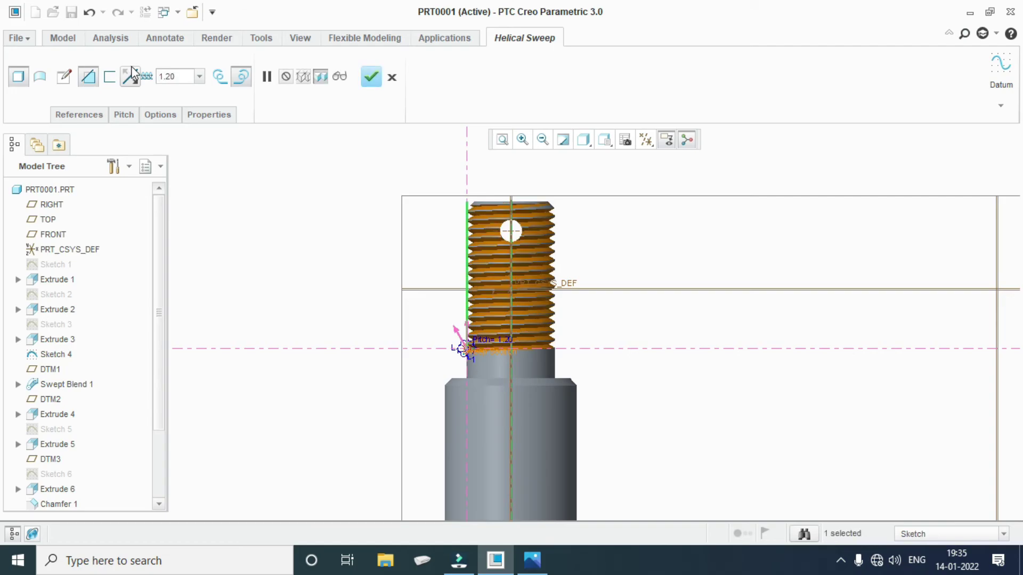
Check the thread preview from above and complete the helical sweep.
{"action": "scroll", "coordinate": [455, 338], "scroll_direction": "down", "scroll_amount": 2}
{"action": "scroll", "coordinate": [513, 330], "scroll_direction": "up", "scroll_amount": 5}
{"action": "mouse_move", "coordinate": [514, 331]}
{"action": "middle_mouse_down"}
{"action": "mouse_move", "coordinate": [541, 381]}
{"action": "mouse_move", "coordinate": [556, 385]}
{"action": "middle_mouse_up"}
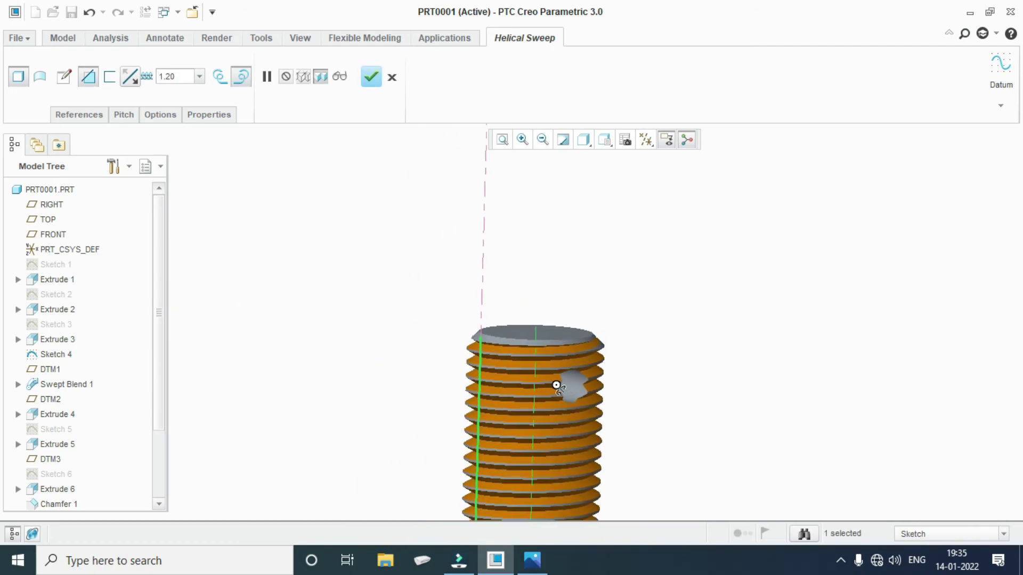
{"action": "scroll", "coordinate": [556, 386], "scroll_direction": "down", "scroll_amount": 2}
{"action": "left_click", "coordinate": [371, 77]}
{"action": "scroll", "coordinate": [373, 220], "scroll_direction": "down", "scroll_amount": 3}
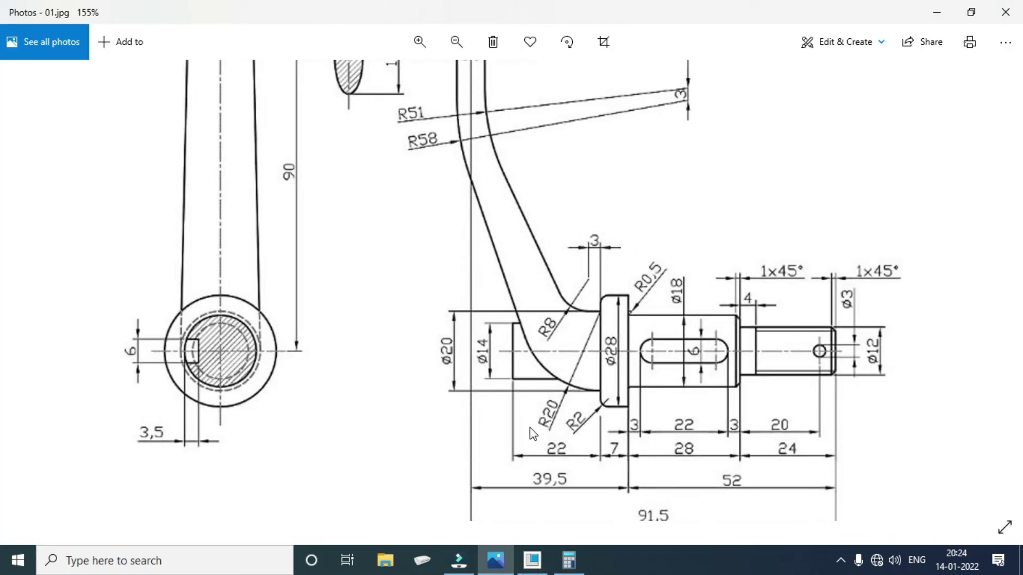
{"action": "scroll", "coordinate": [533, 434], "scroll_direction": "up", "scroll_amount": 2}
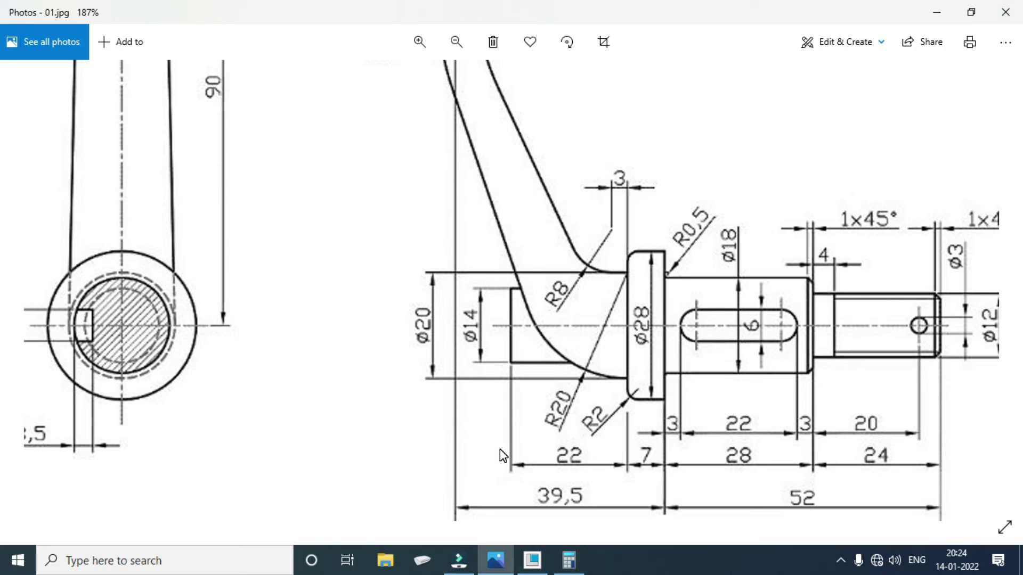
Pan the drawing in Photos to show the keyway section's 6 and 3.5 dimensions.
{"action": "left_click_drag", "start_coordinate": [642, 414], "coordinate": [684, 392]}
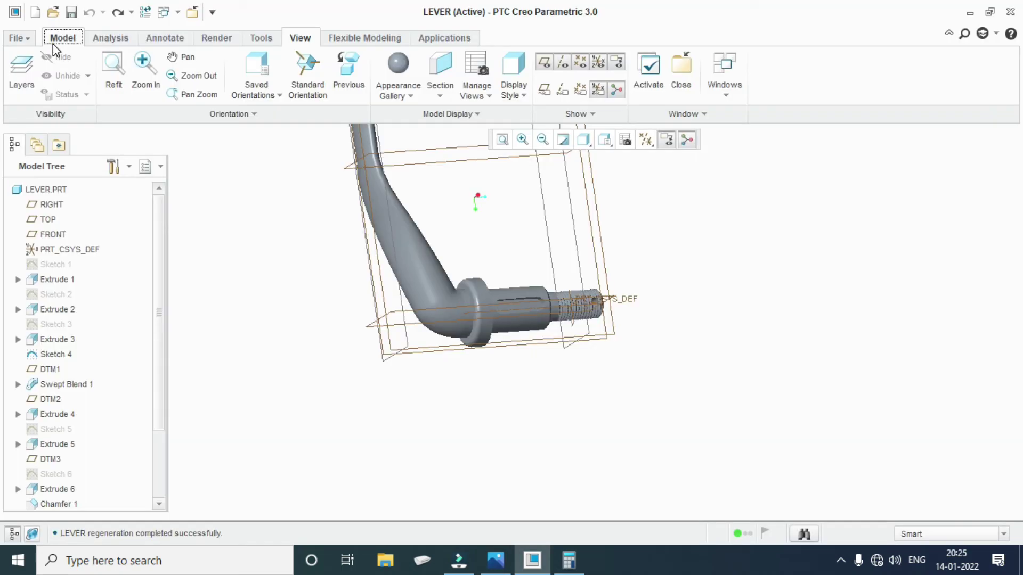
Define a datum plane offset 22 from the collar's flat face.
{"action": "left_click", "coordinate": [57, 40]}
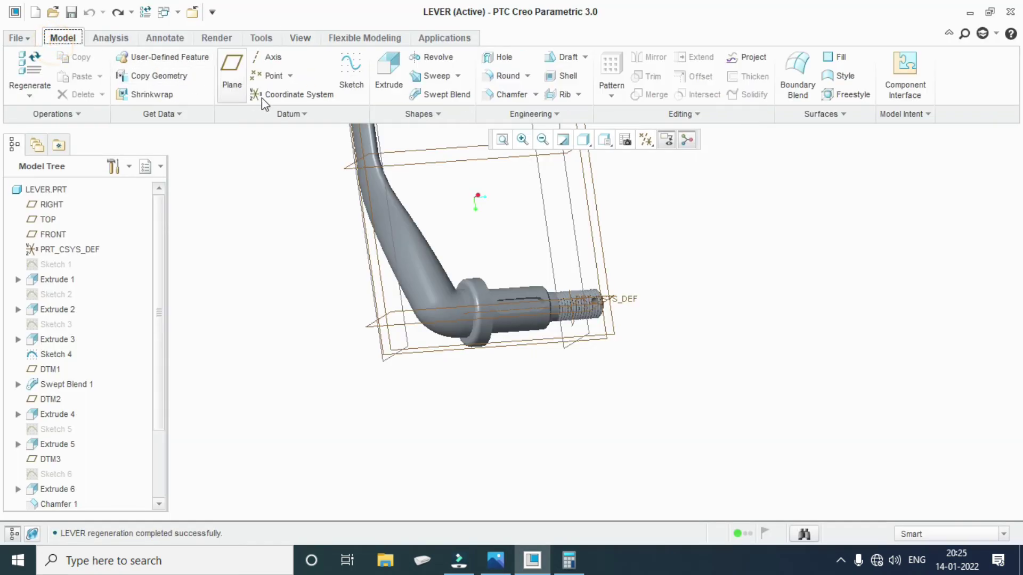
{"action": "left_click", "coordinate": [230, 68]}
{"action": "scroll", "coordinate": [472, 298], "scroll_direction": "up", "scroll_amount": 5}
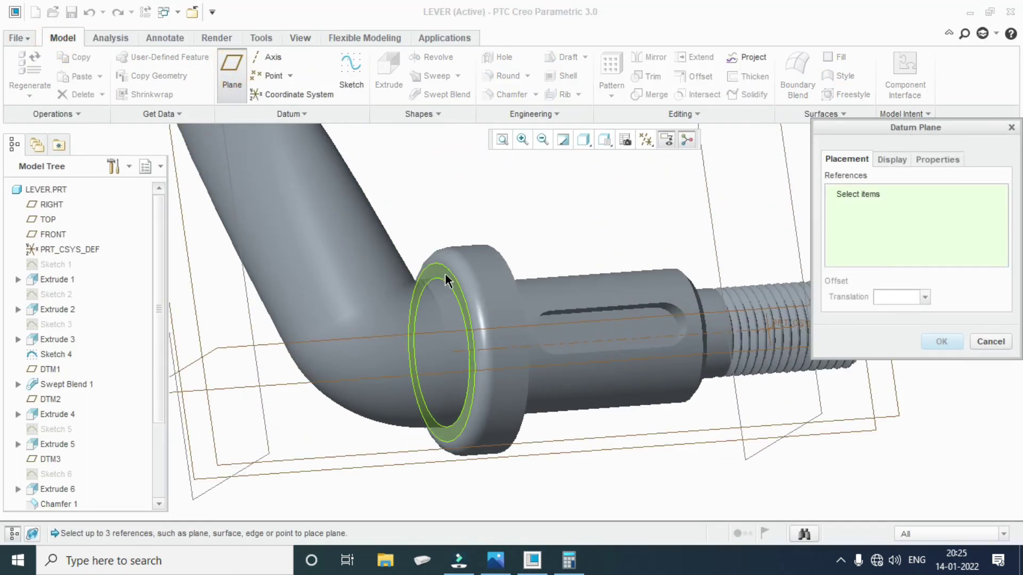
{"action": "left_click", "coordinate": [448, 280]}
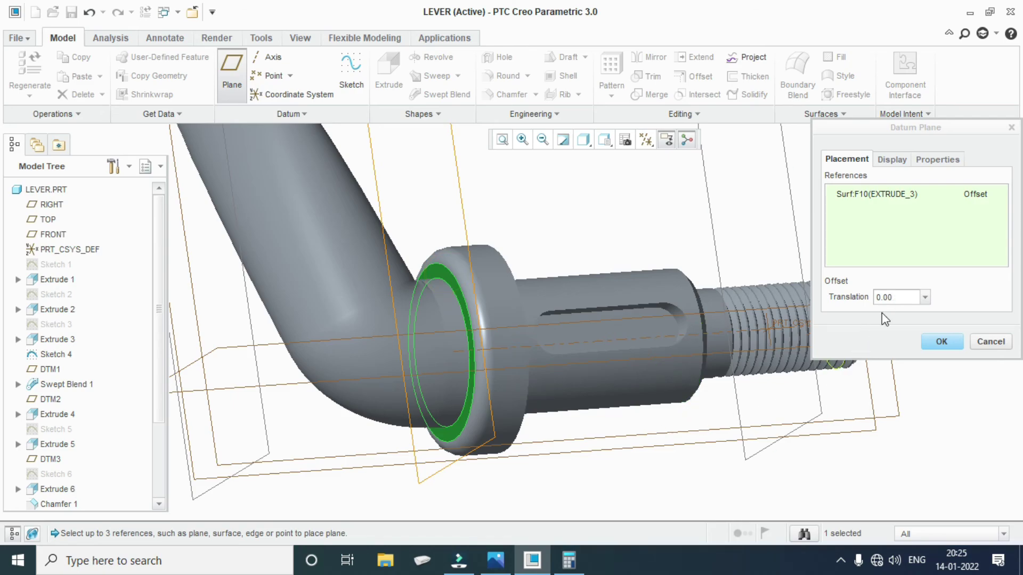
{"action": "left_click", "coordinate": [501, 561]}
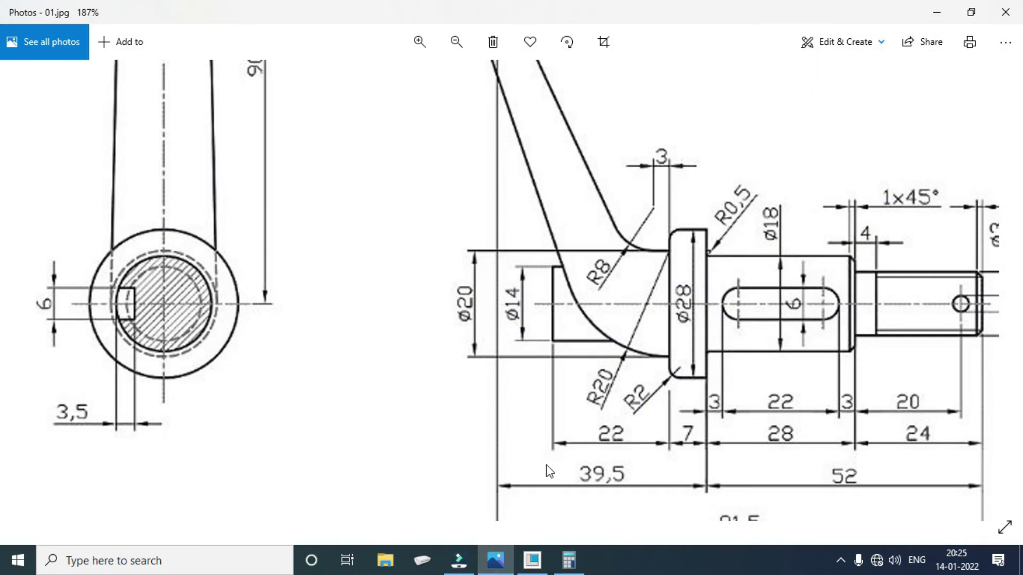
{"action": "scroll", "coordinate": [622, 454], "scroll_direction": "up", "scroll_amount": 2}
{"action": "left_click", "coordinate": [495, 560]}
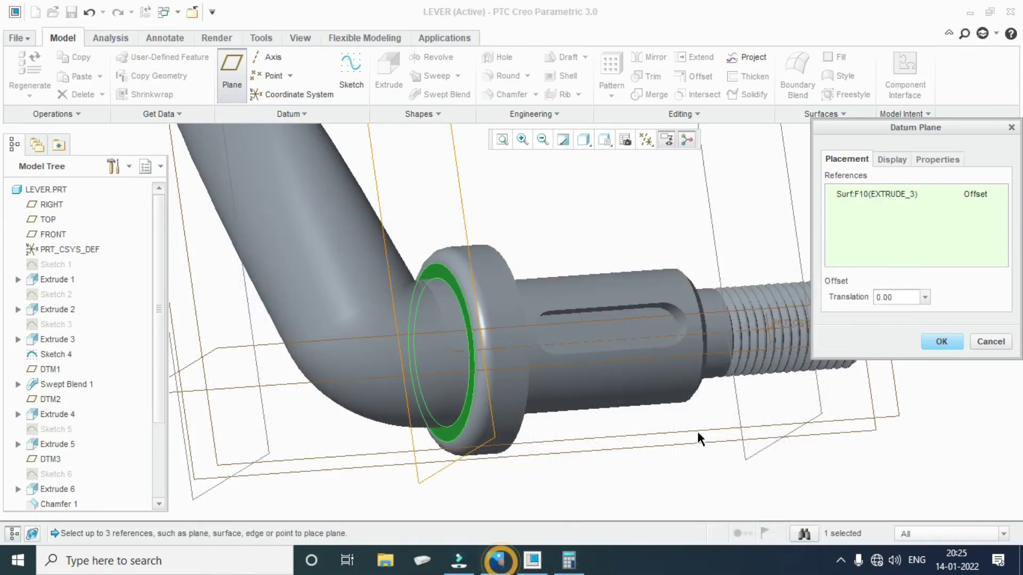
{"action": "type", "text": "22"}
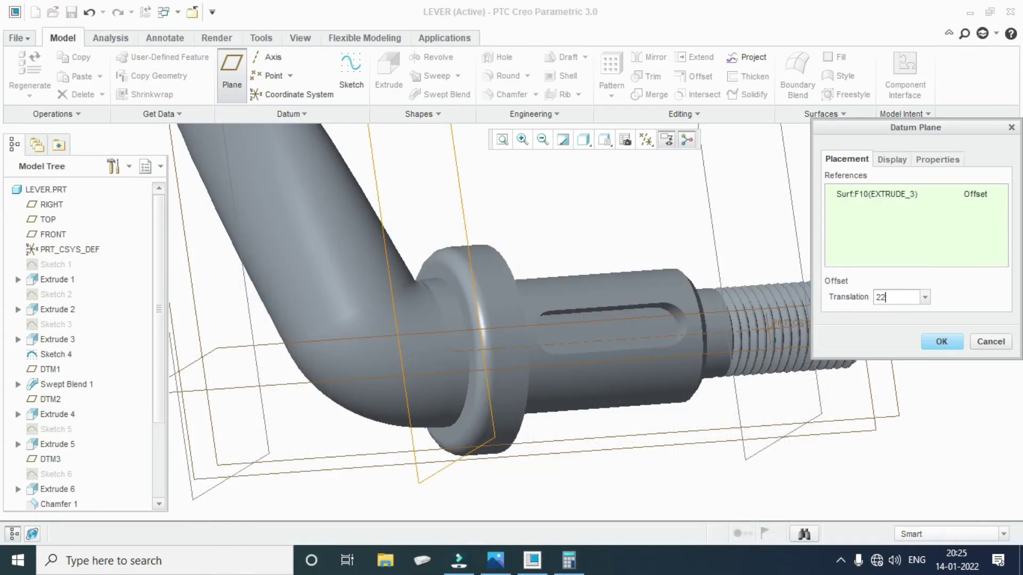
{"action": "key", "text": "Return"}
Create the 22-offset datum plane and start a sketch on it, viewed head-on.
{"action": "left_click", "coordinate": [929, 344]}
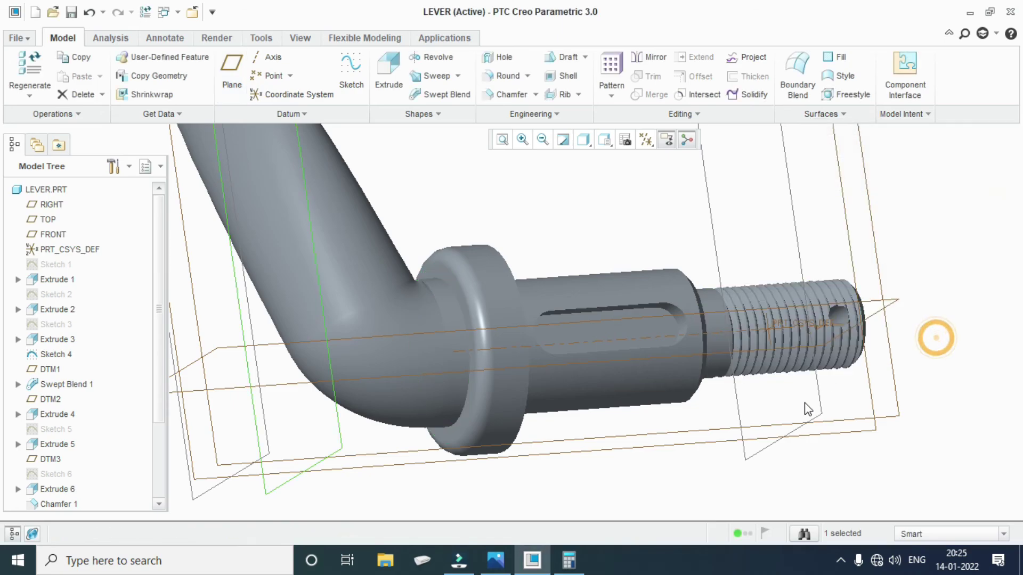
{"action": "left_click", "coordinate": [340, 442]}
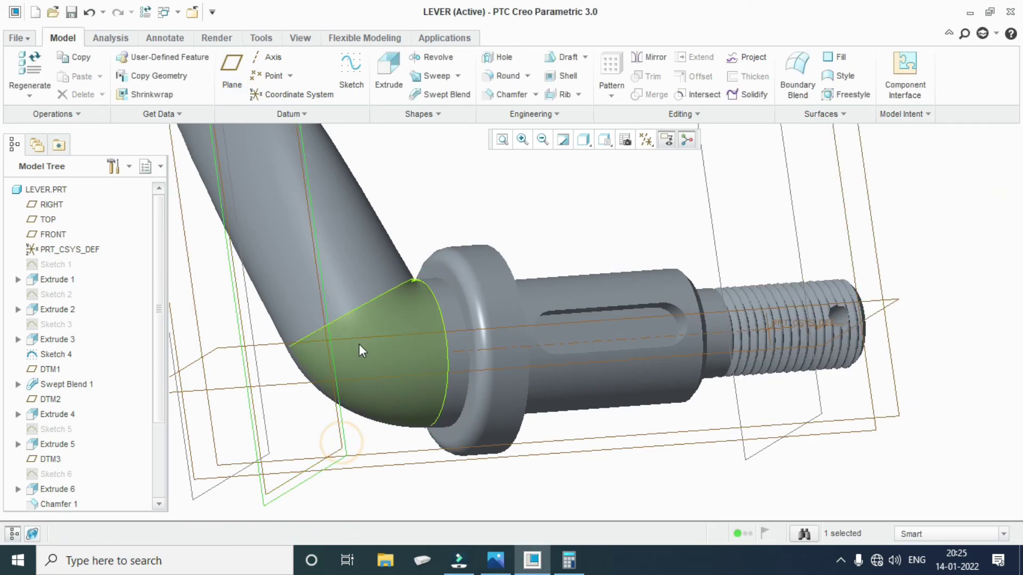
{"action": "left_click", "coordinate": [351, 69]}
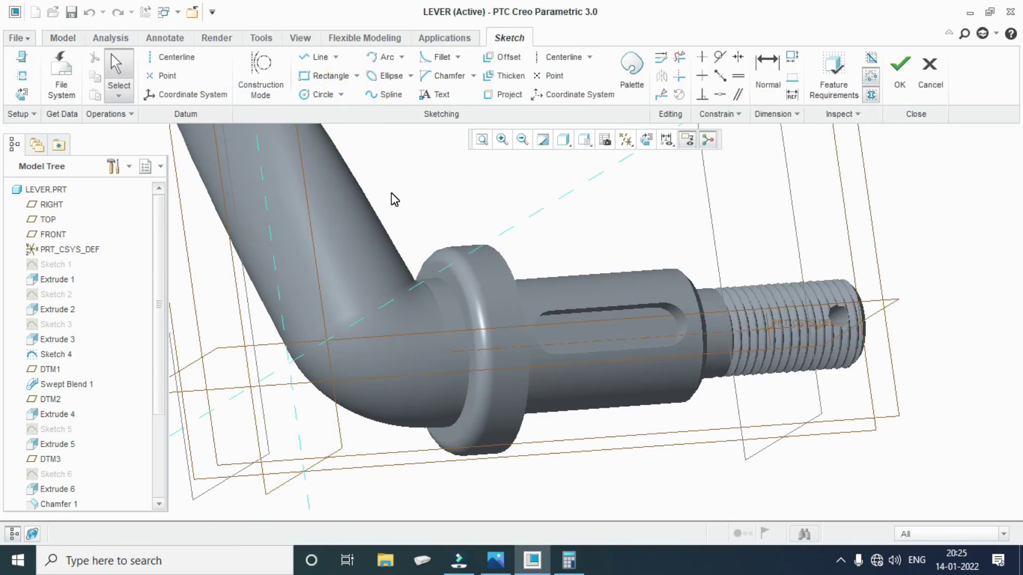
{"action": "left_click", "coordinate": [646, 140]}
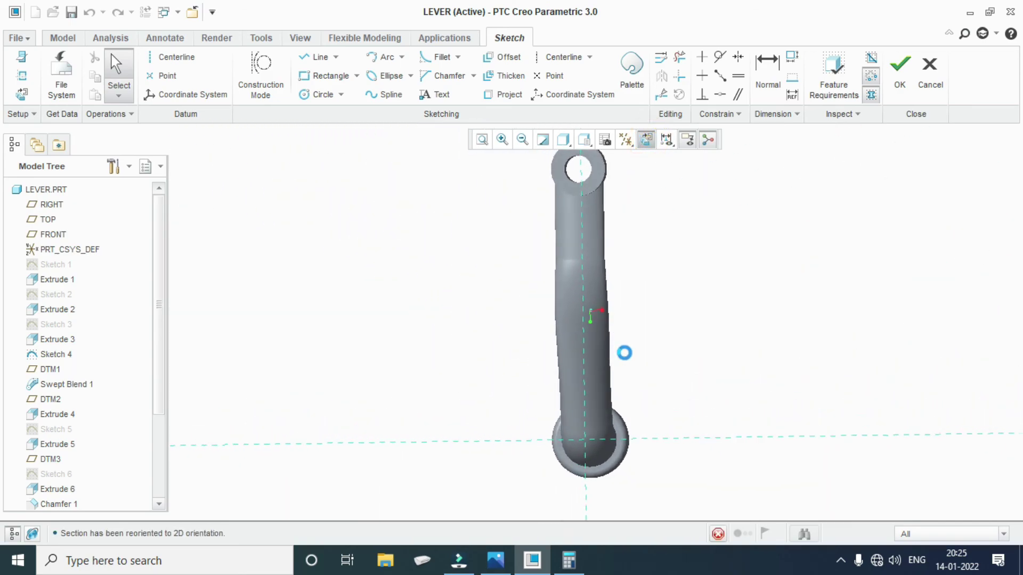
Draw a circle of diameter 14 centred on the sketch origin.
{"action": "left_click", "coordinate": [320, 94]}
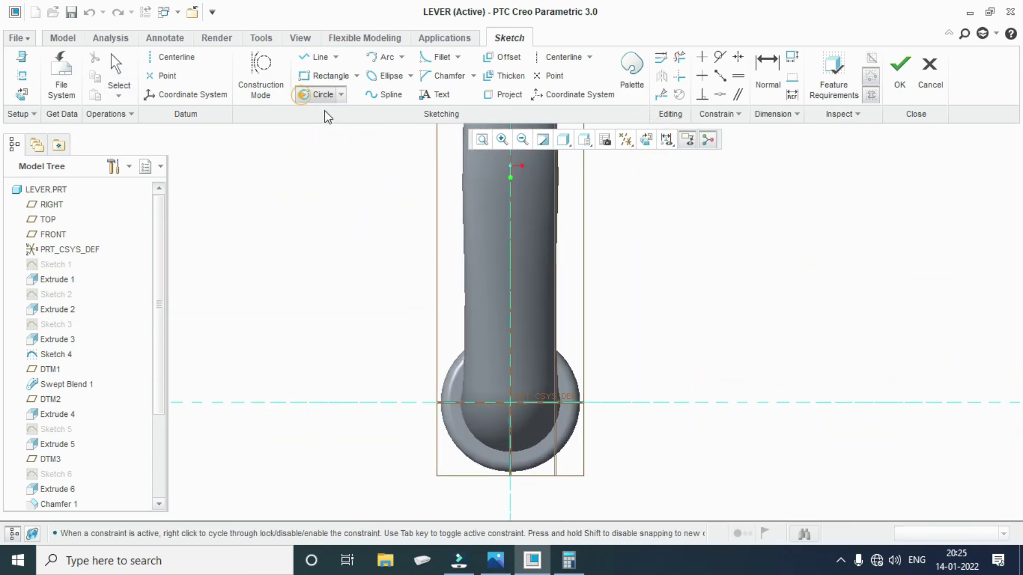
{"action": "left_click", "coordinate": [510, 403]}
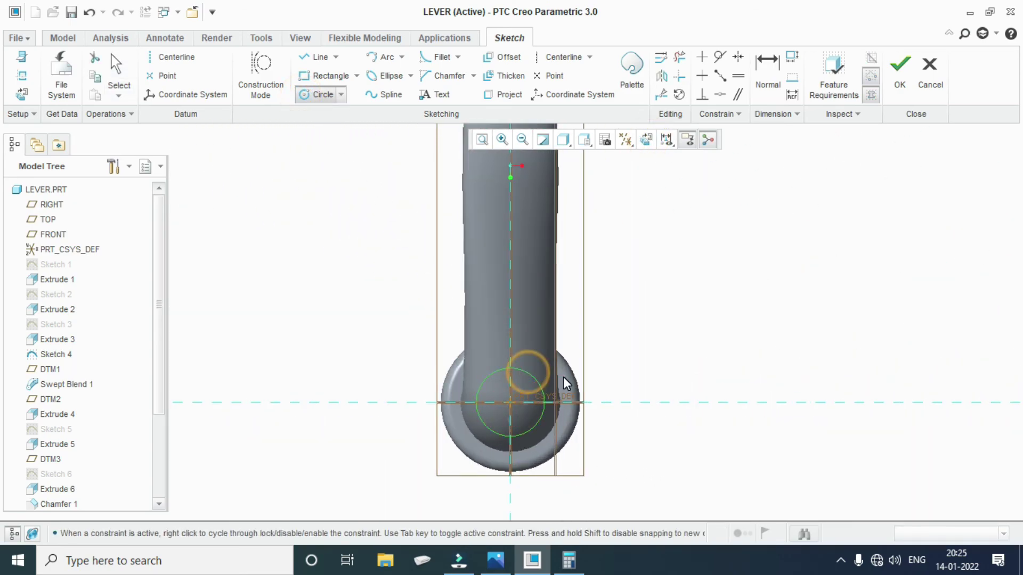
{"action": "left_click", "coordinate": [534, 379]}
{"action": "middle_click", "coordinate": [560, 397]}
{"action": "double_click", "coordinate": [454, 373]}
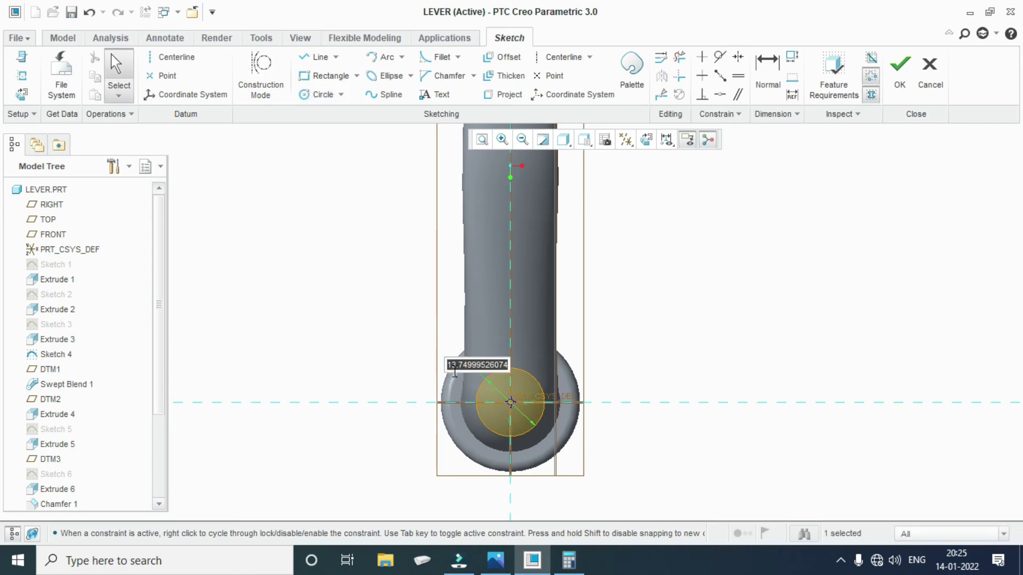
{"action": "type", "text": "14"}
{"action": "key", "text": "Return"}
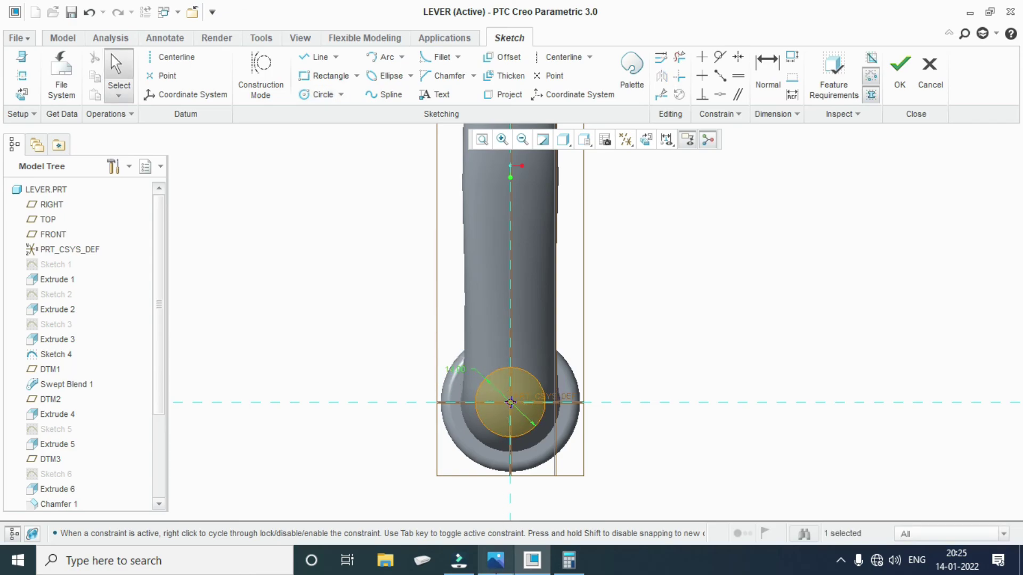
{"action": "left_click", "coordinate": [496, 561]}
{"action": "left_click", "coordinate": [531, 560]}
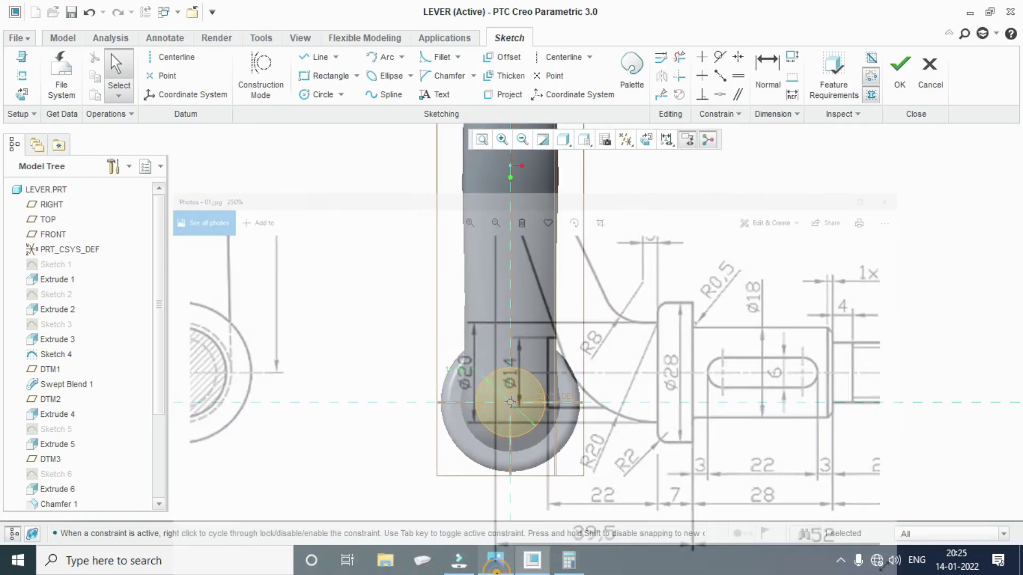
{"action": "scroll", "coordinate": [646, 501], "scroll_direction": "down", "scroll_amount": 3}
{"action": "mouse_move", "coordinate": [646, 500]}
{"action": "middle_mouse_down"}
{"action": "mouse_move", "coordinate": [578, 533]}
{"action": "mouse_move", "coordinate": [632, 468]}
{"action": "middle_mouse_up"}
Extrude the Ø14 circle inward up to the arm surface to form the boss.
{"action": "left_click", "coordinate": [900, 72]}
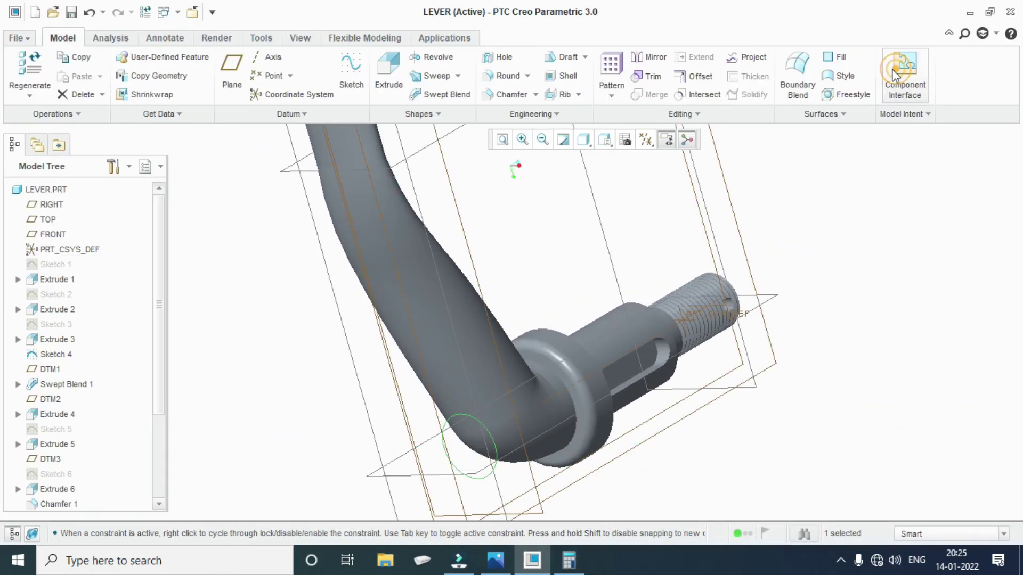
{"action": "left_click", "coordinate": [389, 80]}
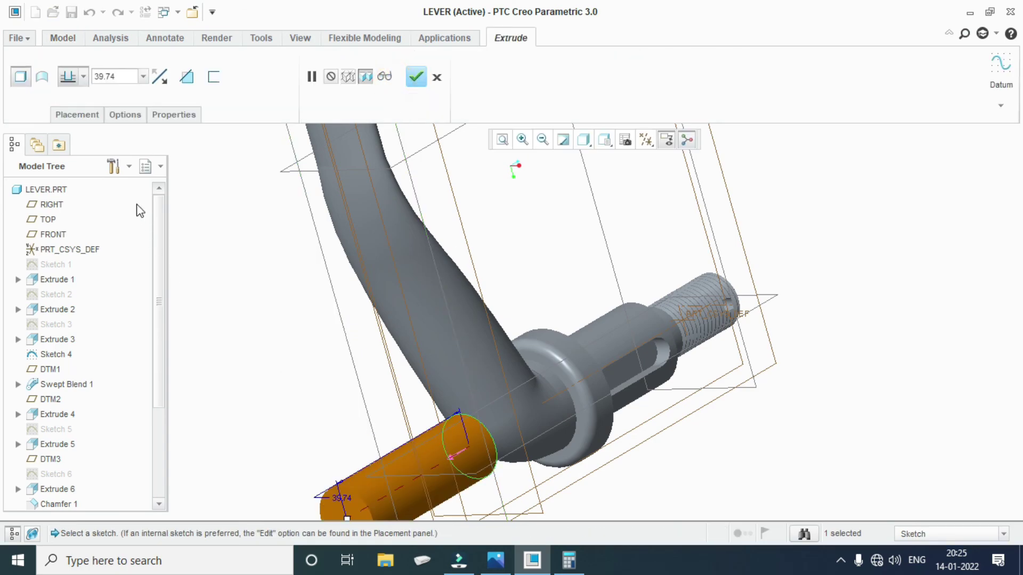
{"action": "left_click", "coordinate": [459, 453]}
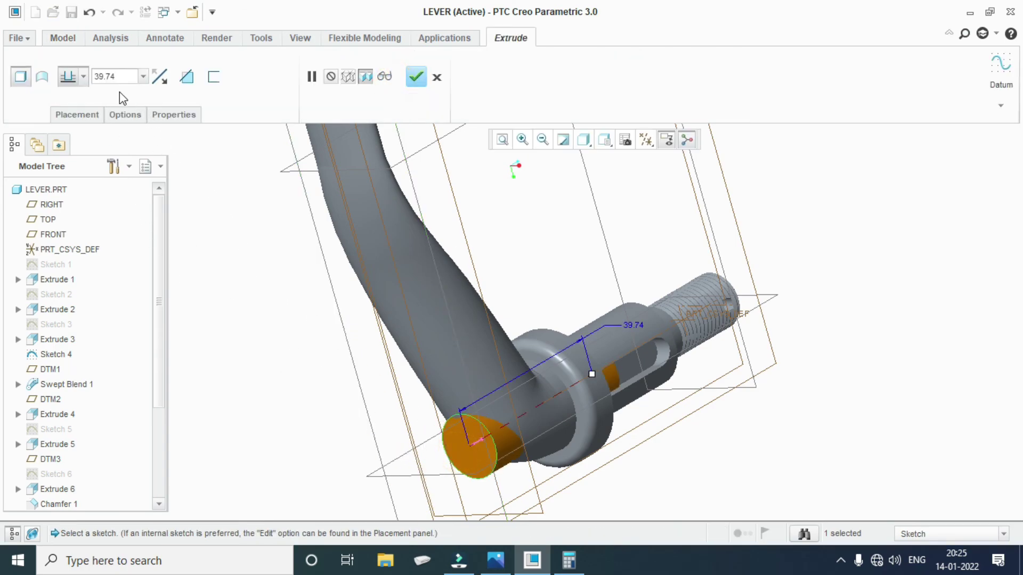
{"action": "left_click", "coordinate": [84, 78]}
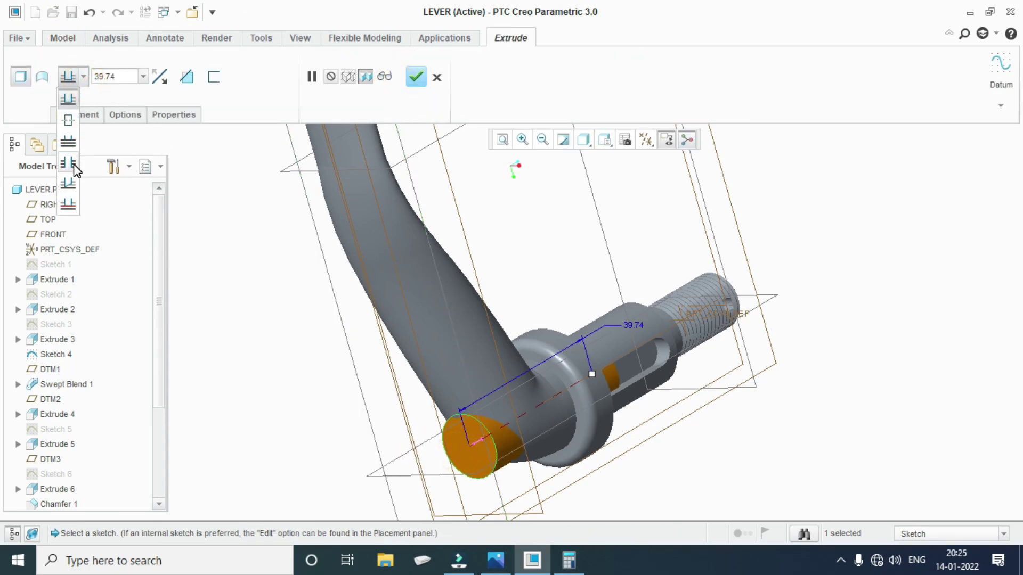
{"action": "left_click", "coordinate": [76, 142]}
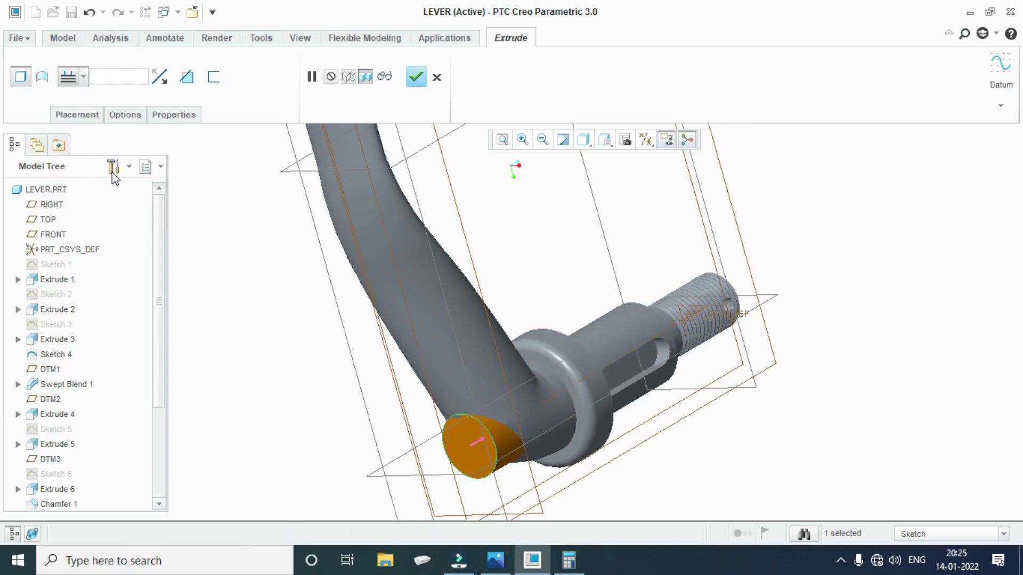
{"action": "mouse_move", "coordinate": [545, 489]}
{"action": "middle_mouse_down"}
{"action": "mouse_move", "coordinate": [564, 452]}
{"action": "mouse_move", "coordinate": [522, 459]}
{"action": "middle_mouse_up"}
{"action": "scroll", "coordinate": [379, 433], "scroll_direction": "down", "scroll_amount": 3}
{"action": "scroll", "coordinate": [381, 436], "scroll_direction": "down", "scroll_amount": 2}
{"action": "middle_click_drag", "start_coordinate": [381, 430], "coordinate": [406, 430]}
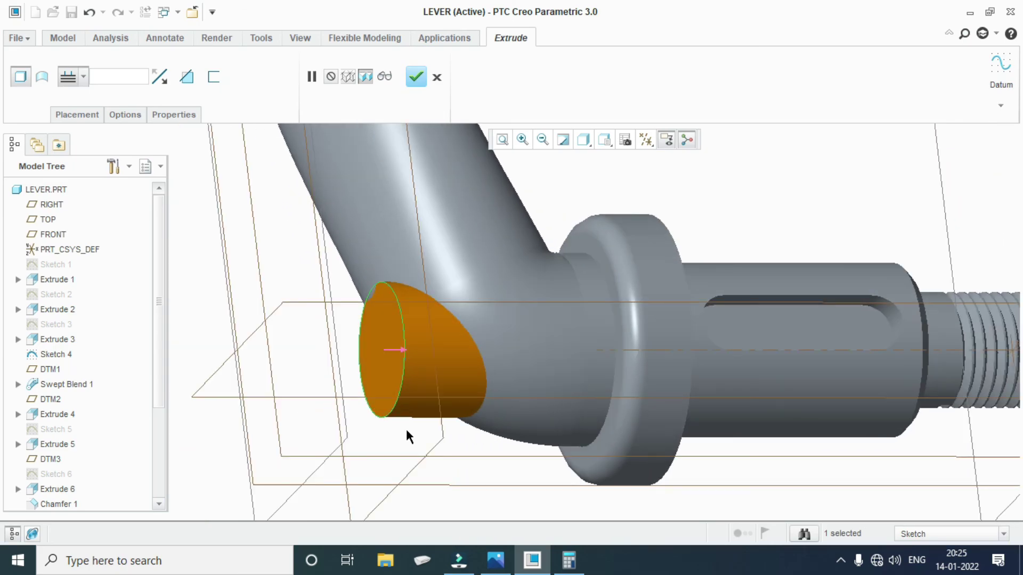
{"action": "left_click", "coordinate": [416, 77]}
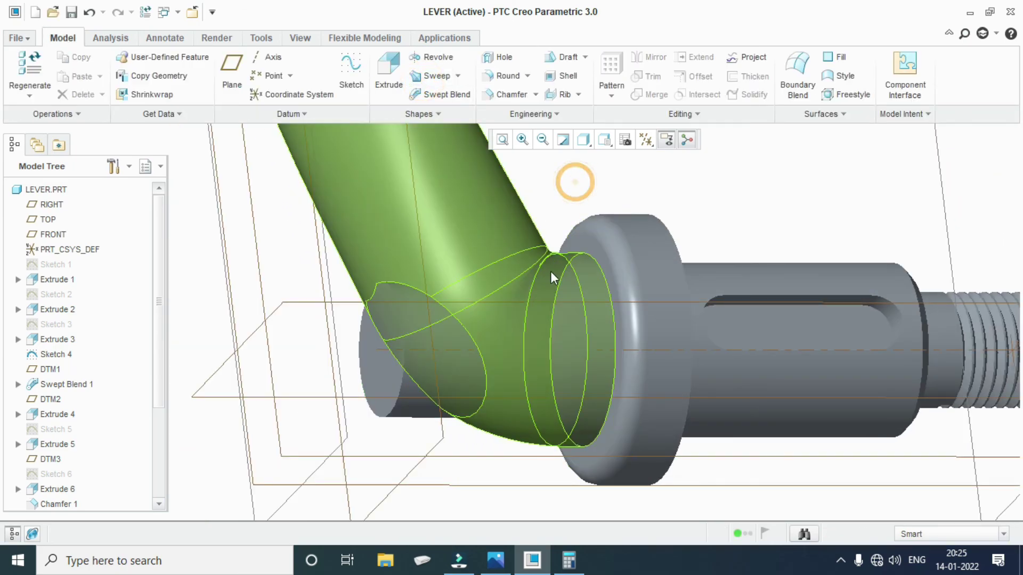
{"action": "scroll", "coordinate": [542, 390], "scroll_direction": "up", "scroll_amount": 3}
{"action": "mouse_move", "coordinate": [541, 391]}
{"action": "middle_mouse_down"}
{"action": "mouse_move", "coordinate": [589, 411]}
{"action": "mouse_move", "coordinate": [678, 344]}
{"action": "mouse_move", "coordinate": [699, 297]}
{"action": "mouse_move", "coordinate": [606, 274]}
{"action": "middle_mouse_up"}
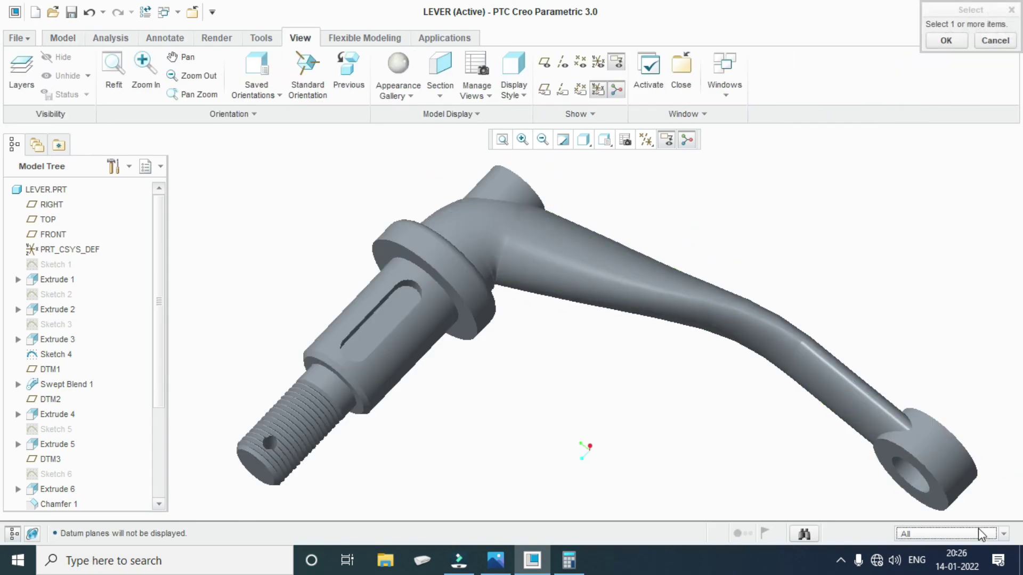
Apply the cream appearance to the whole lever using the Part selection filter.
{"action": "left_click", "coordinate": [1003, 534]}
{"action": "left_click", "coordinate": [906, 520]}
{"action": "left_click", "coordinate": [660, 293]}
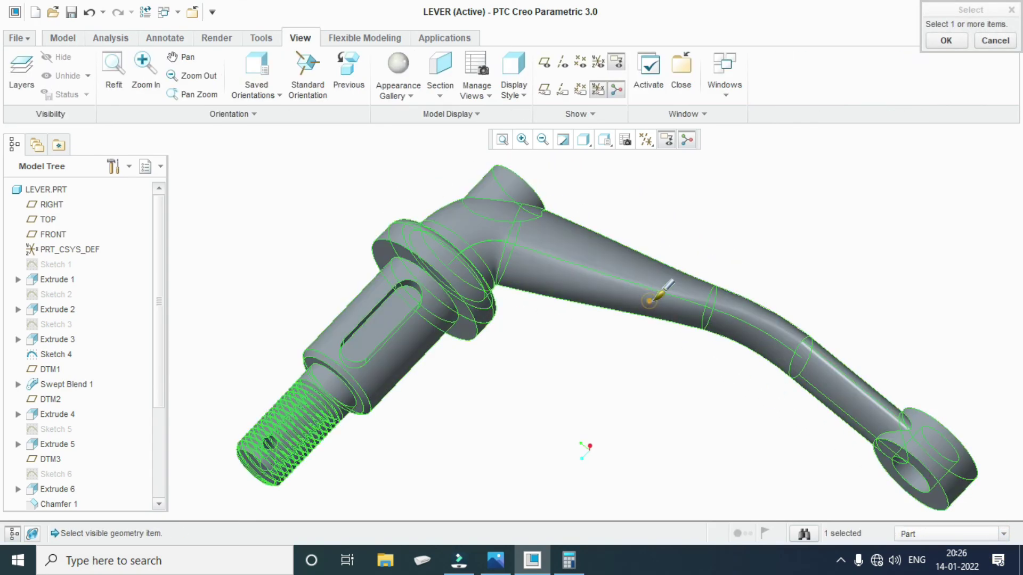
{"action": "left_click", "coordinate": [943, 43]}
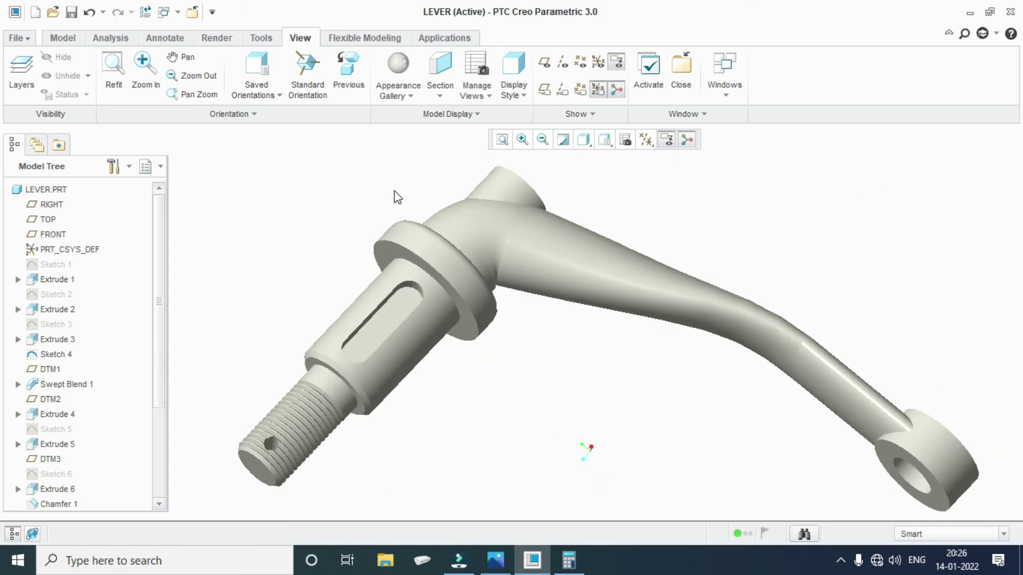
Zoom in and out to review the finished cream-coloured lever.
{"action": "scroll", "coordinate": [419, 200], "scroll_direction": "down", "scroll_amount": 2}
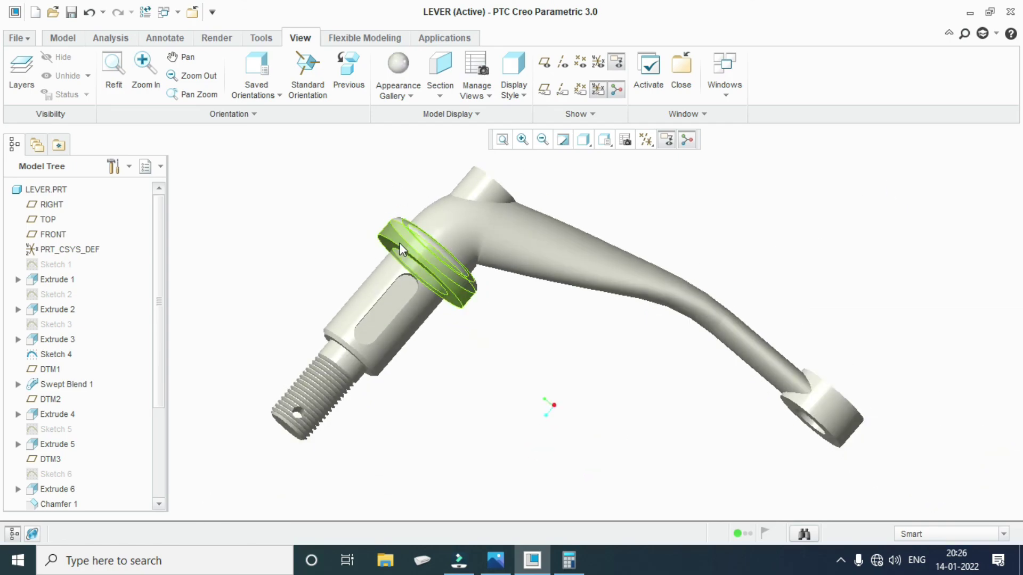
{"action": "scroll", "coordinate": [545, 346], "scroll_direction": "up", "scroll_amount": 1}
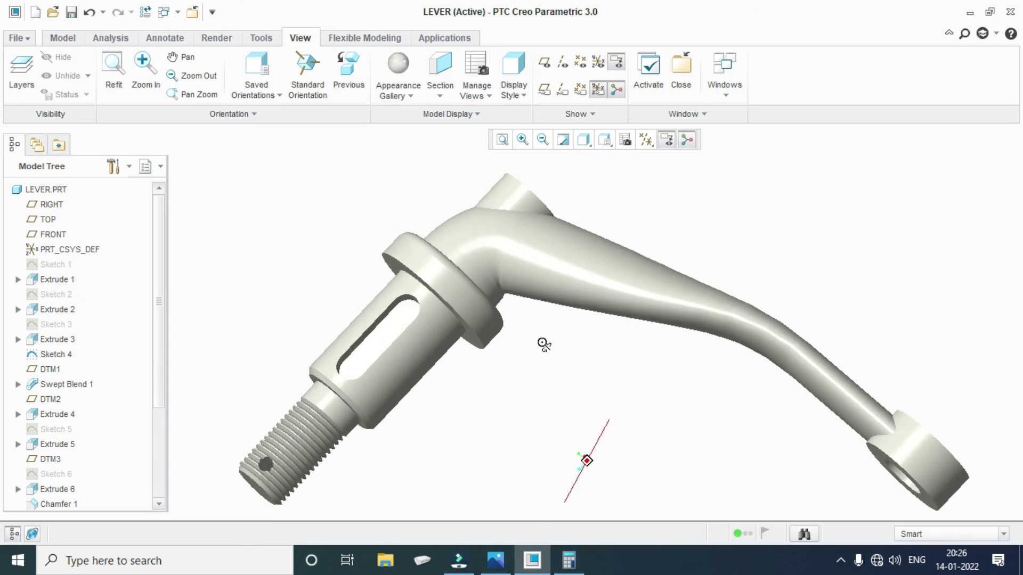
{"action": "scroll", "coordinate": [547, 351], "scroll_direction": "up", "scroll_amount": 2}
{"action": "scroll", "coordinate": [548, 353], "scroll_direction": "down", "scroll_amount": 1}
{"action": "scroll", "coordinate": [528, 299], "scroll_direction": "down", "scroll_amount": 1}
{"action": "scroll", "coordinate": [528, 256], "scroll_direction": "up", "scroll_amount": 3}
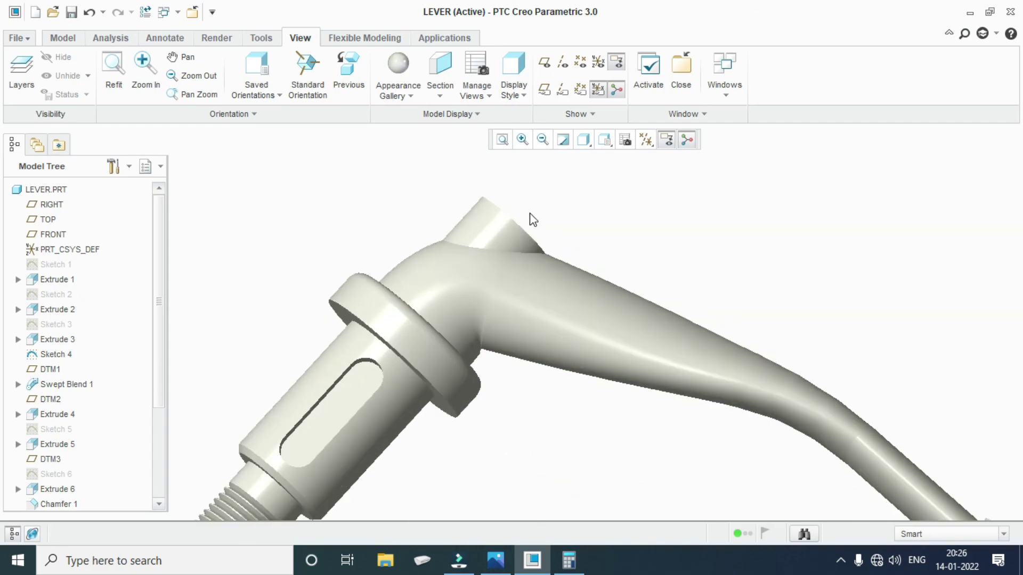
{"action": "scroll", "coordinate": [548, 221], "scroll_direction": "down", "scroll_amount": 2}
{"action": "scroll", "coordinate": [579, 225], "scroll_direction": "up", "scroll_amount": 1}
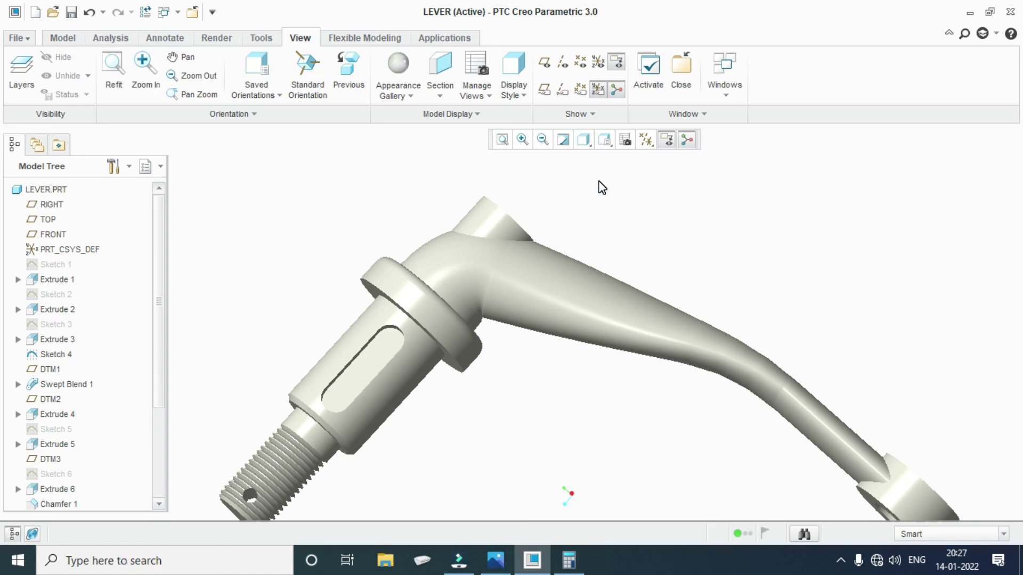
{"action": "scroll", "coordinate": [615, 221], "scroll_direction": "down", "scroll_amount": 2}
{"action": "scroll", "coordinate": [619, 299], "scroll_direction": "up", "scroll_amount": 2}
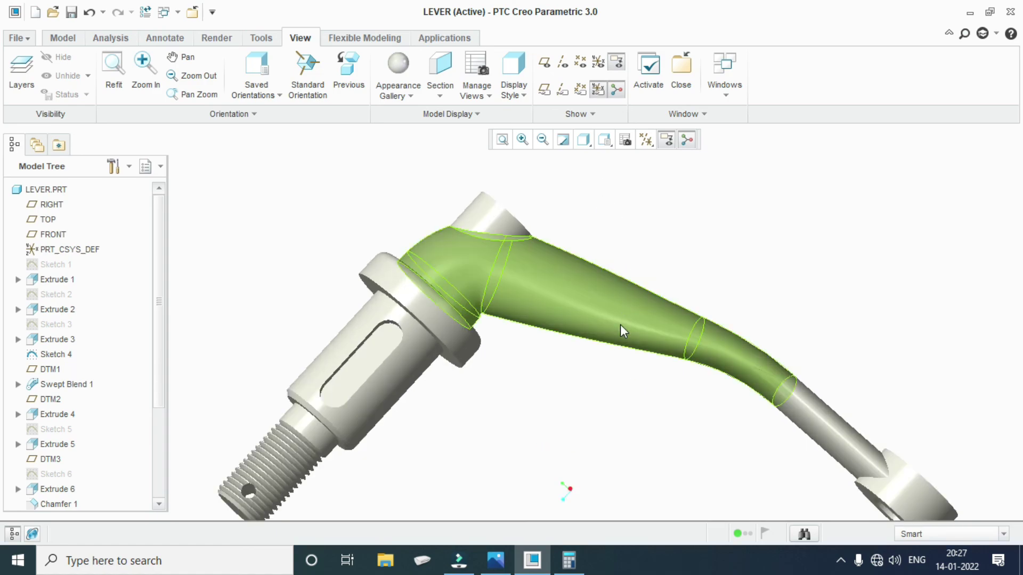
{"action": "scroll", "coordinate": [602, 354], "scroll_direction": "down", "scroll_amount": 1}
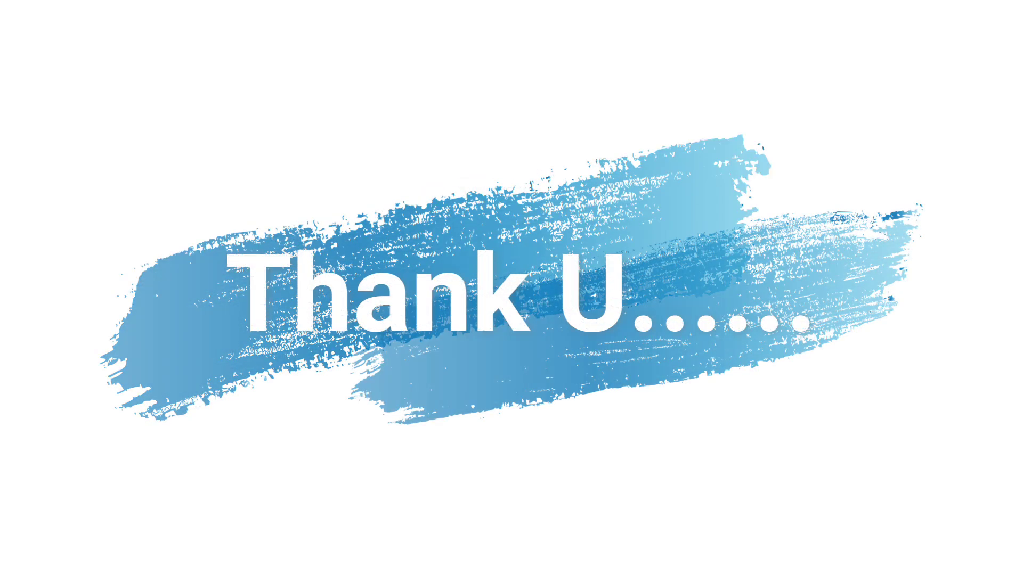